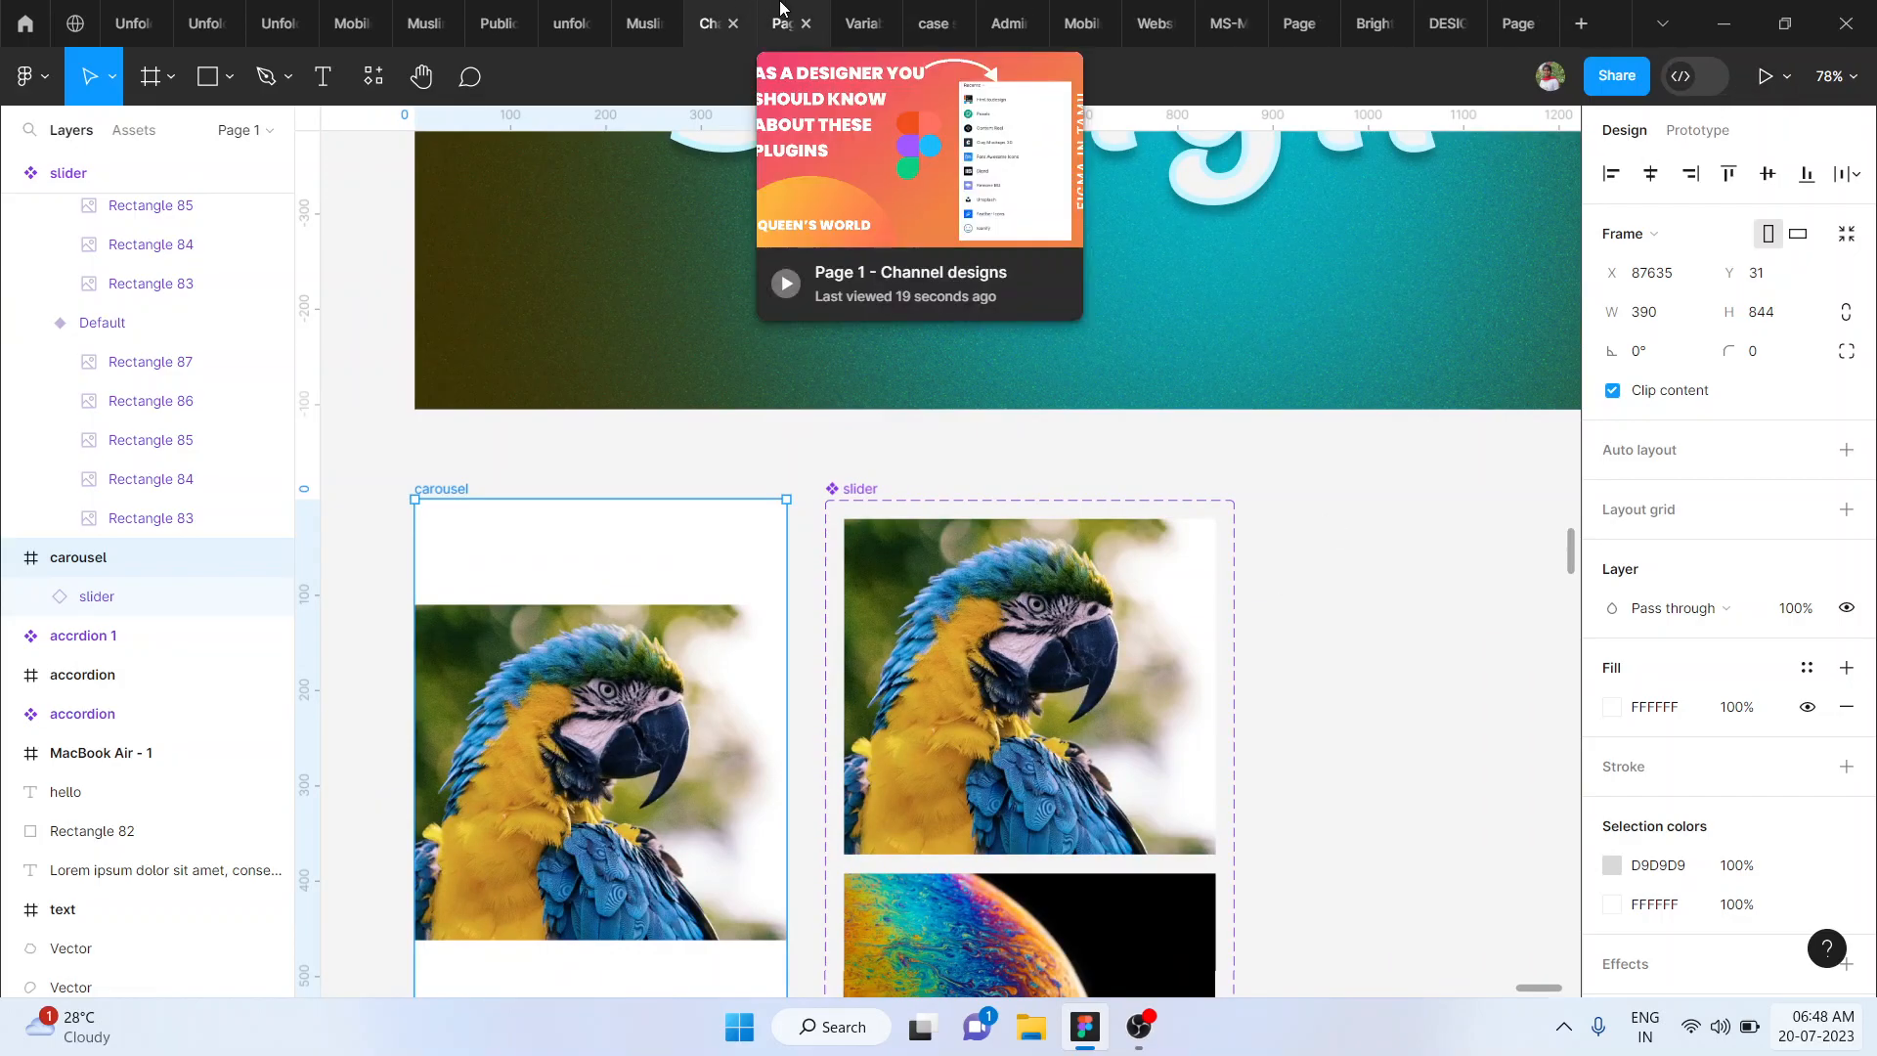
- Play the carousel prototype by advancing and swiping through its image slides, and return to the Channel designs file
left_click(782, 11)
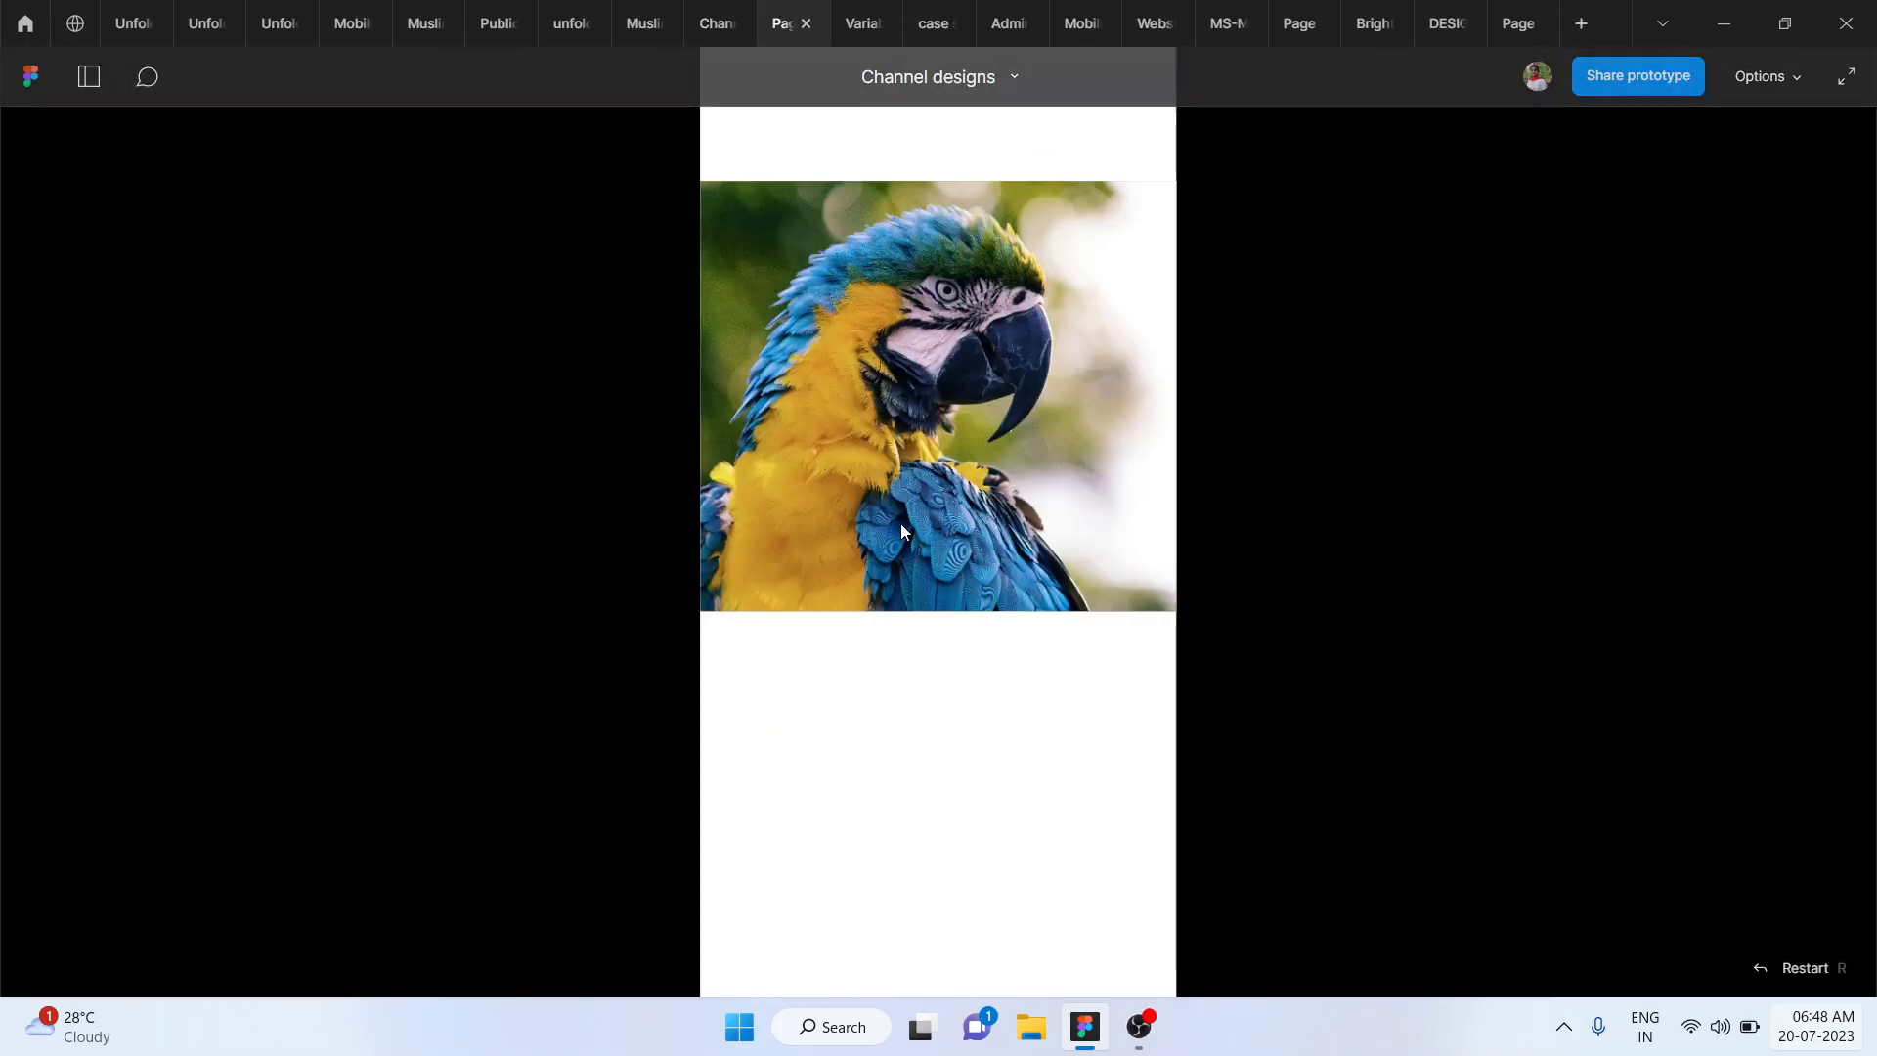
left_click(889, 525)
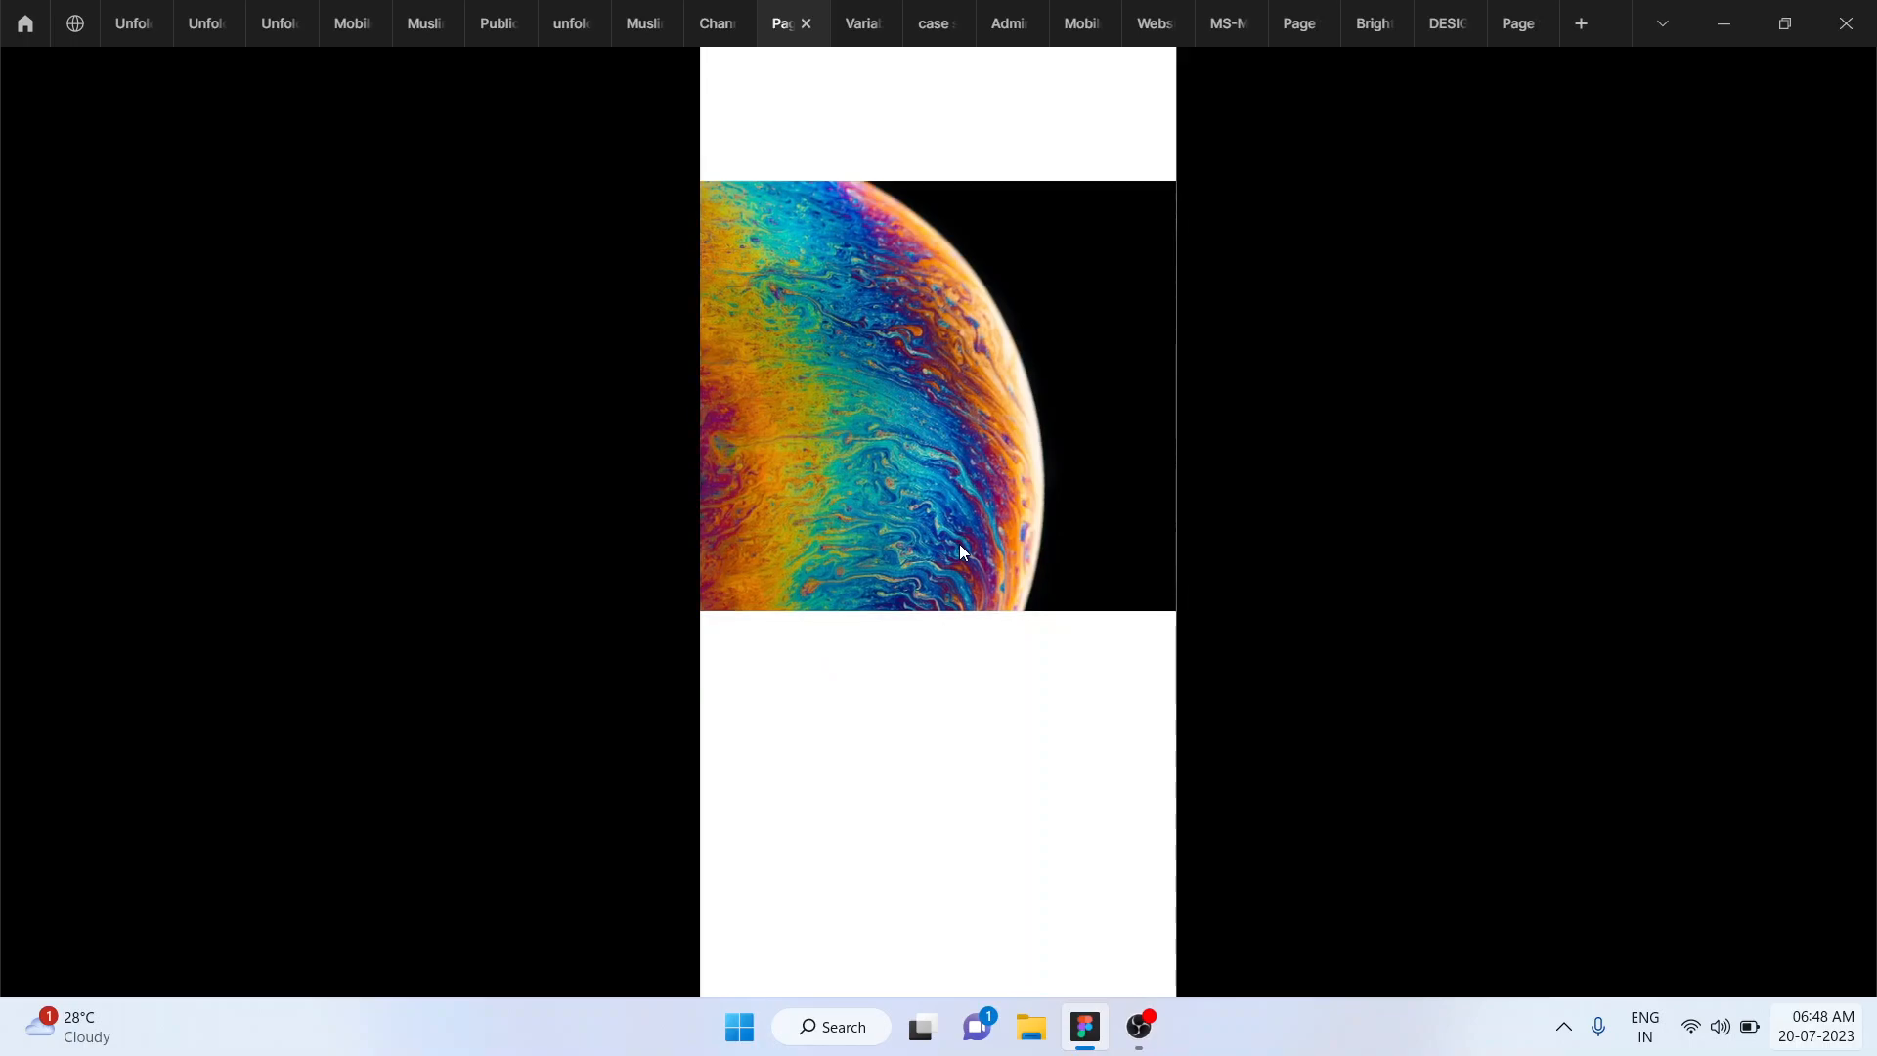
left_click(907, 520)
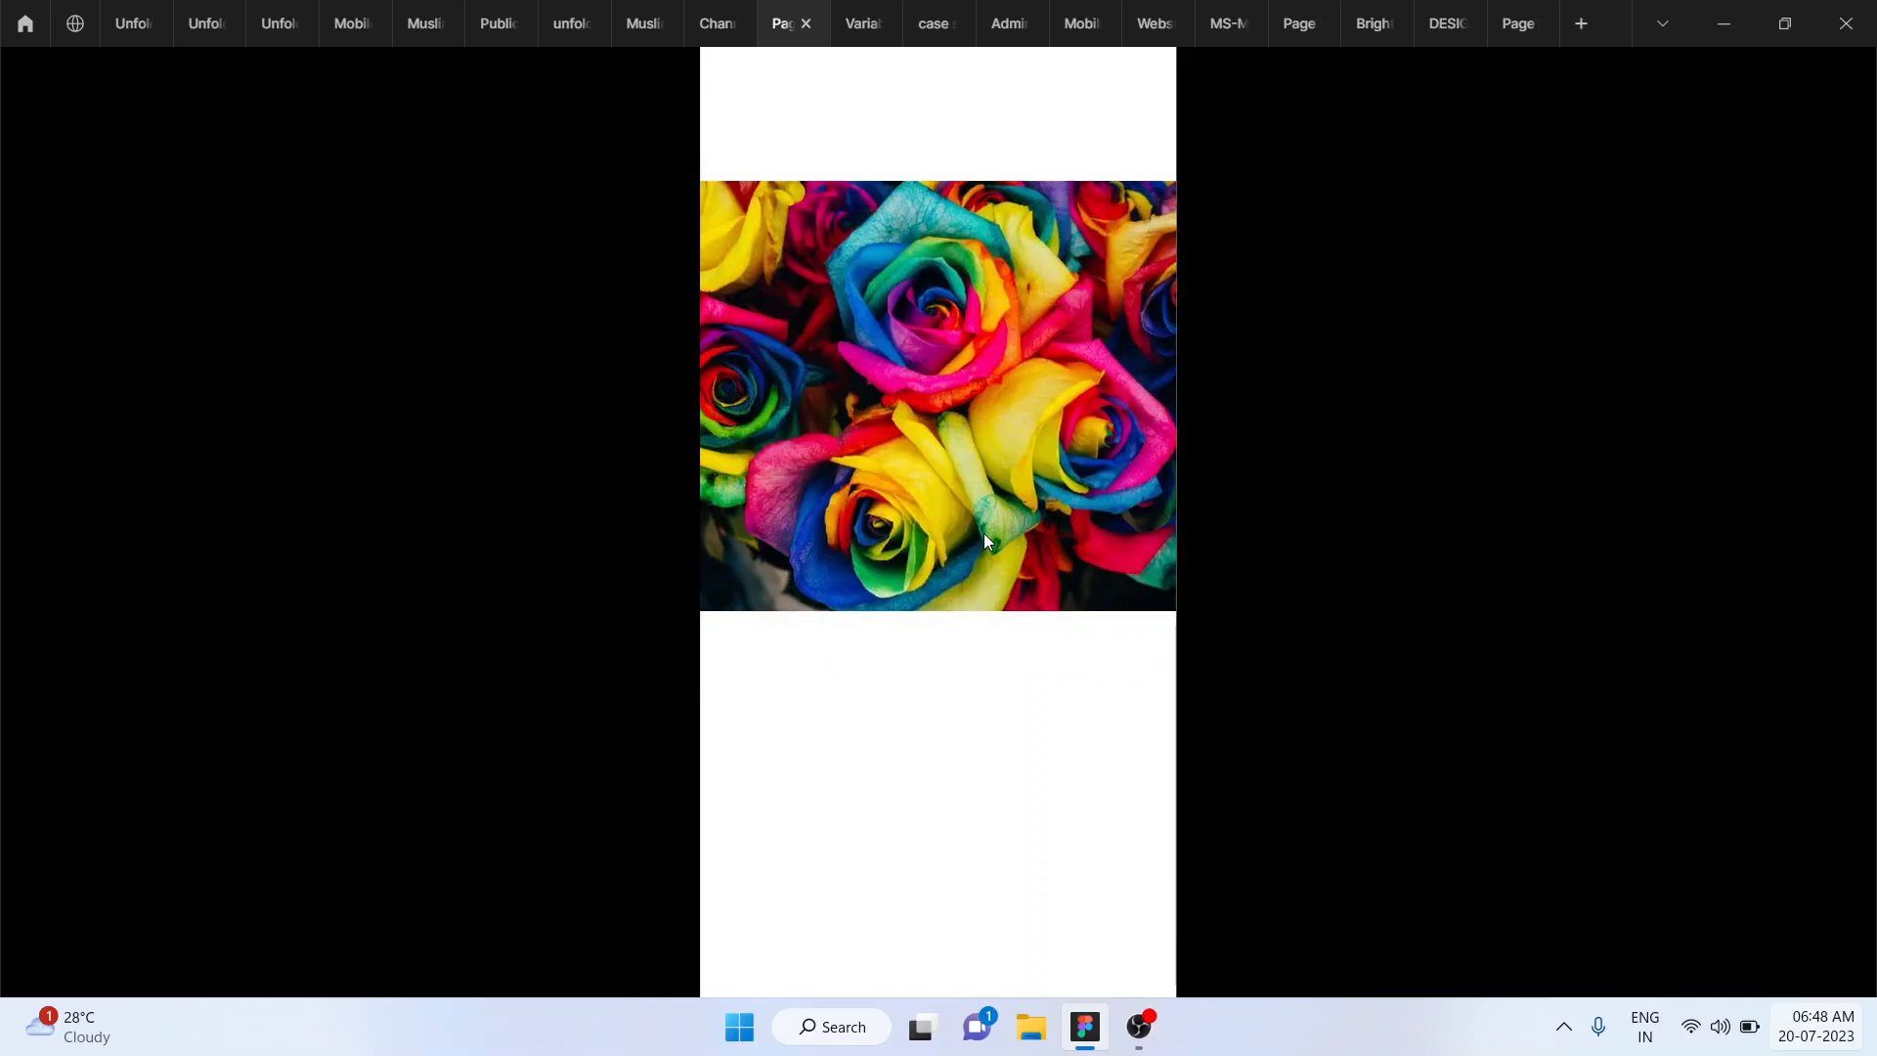
left_click(999, 534)
left_click(1054, 563)
left_click(1054, 561)
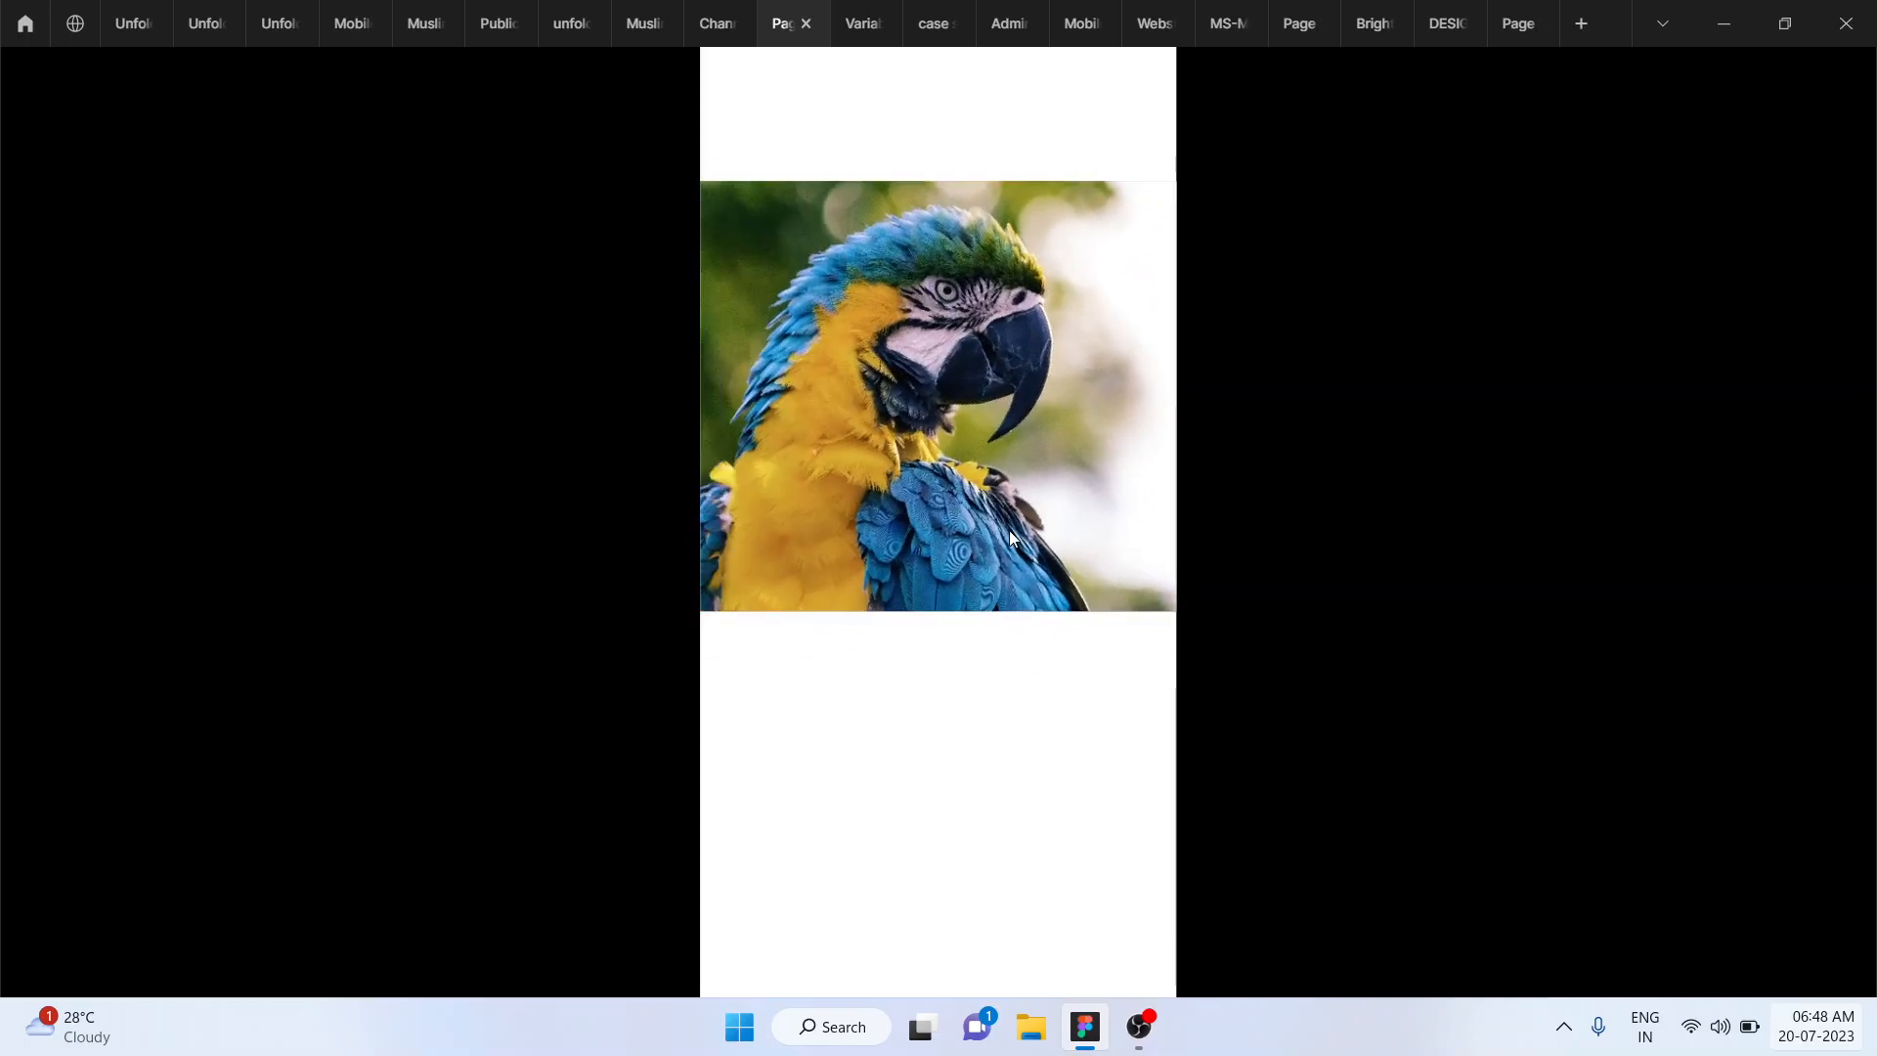
left_click_drag(989, 515, 1076, 602)
left_click_drag(975, 502, 811, 520)
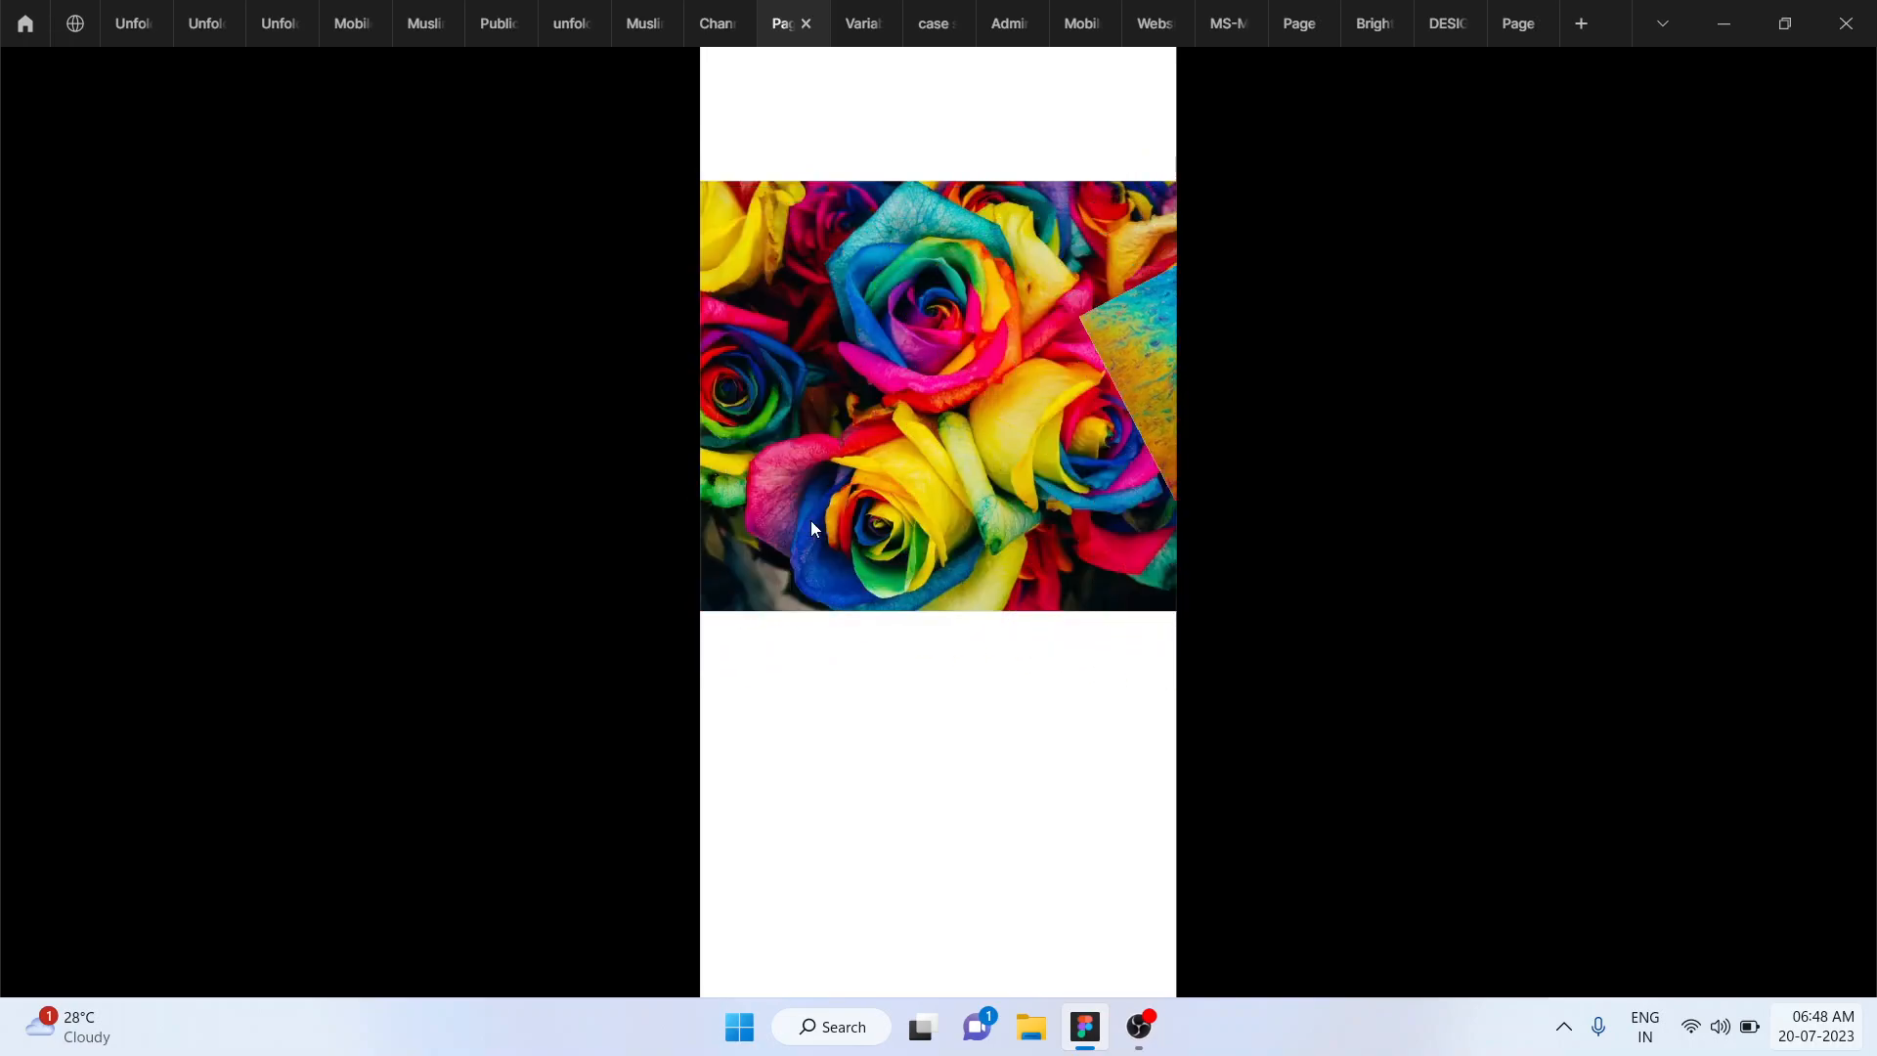
left_click(812, 520)
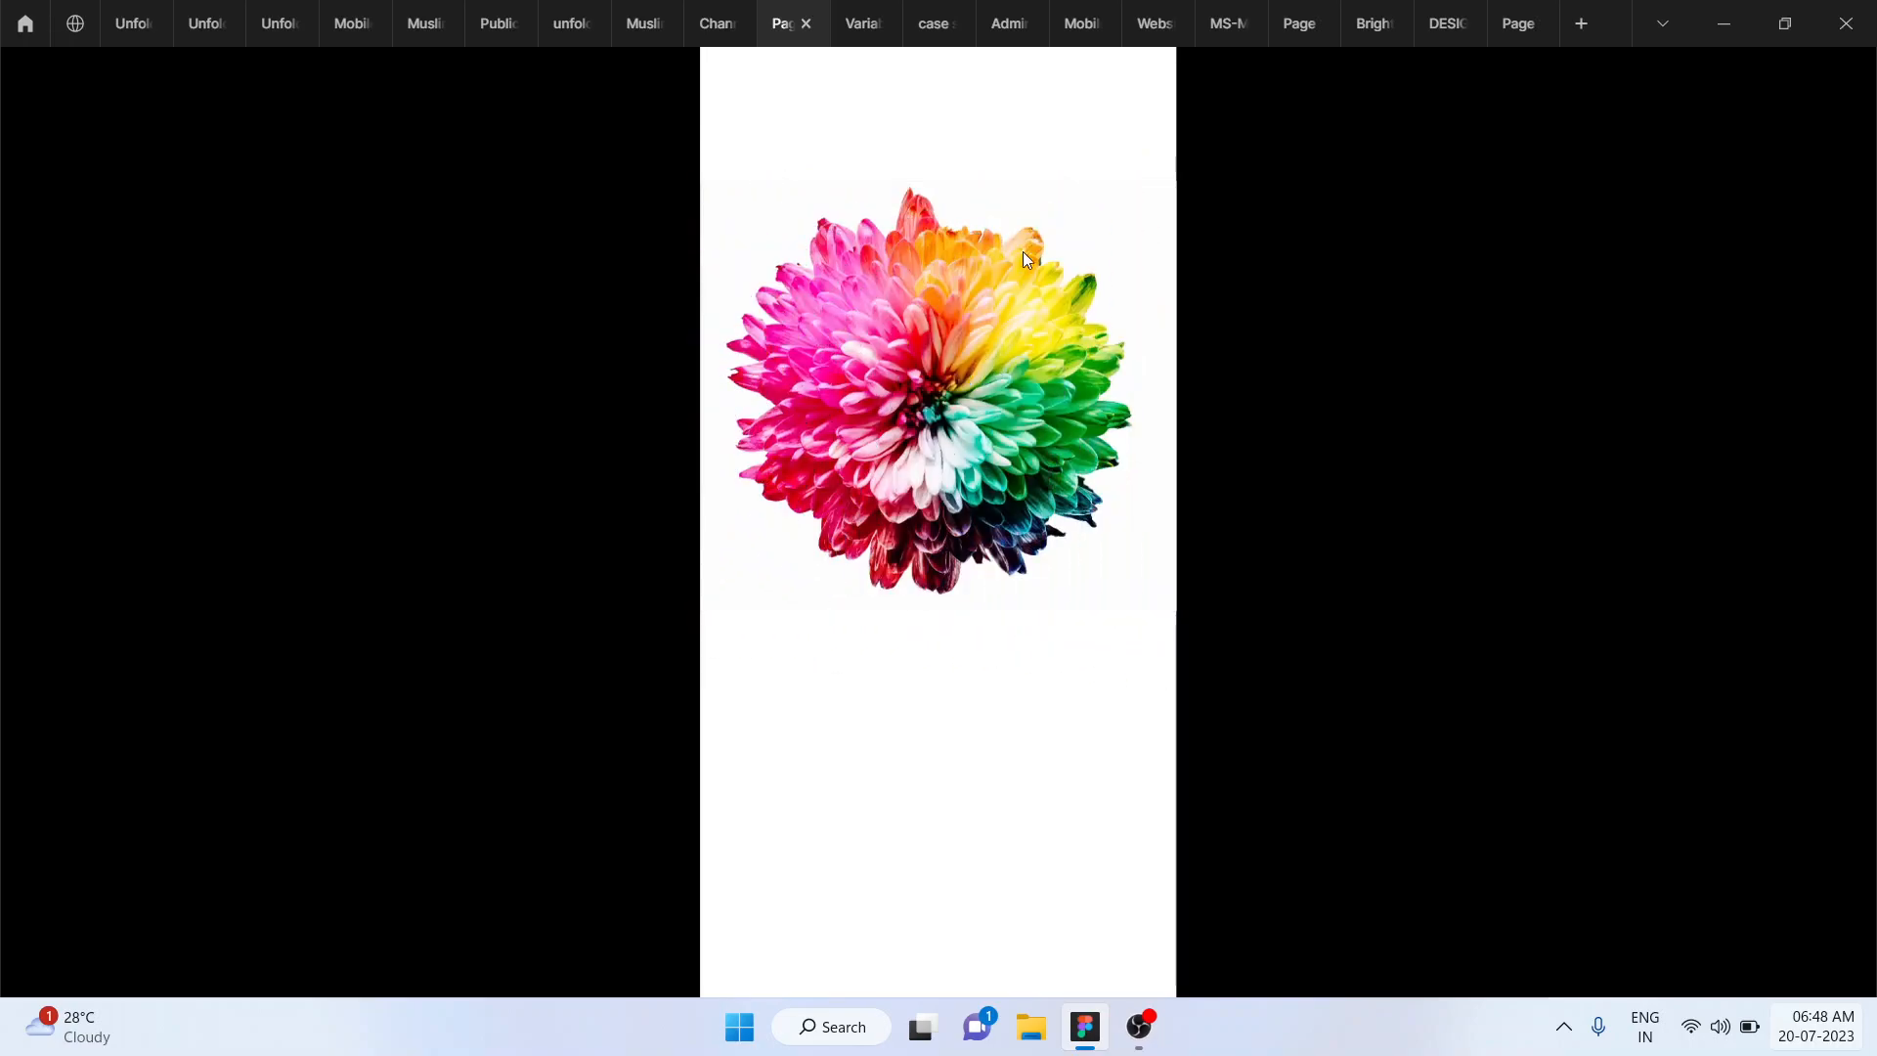
mouse_move(712, 8)
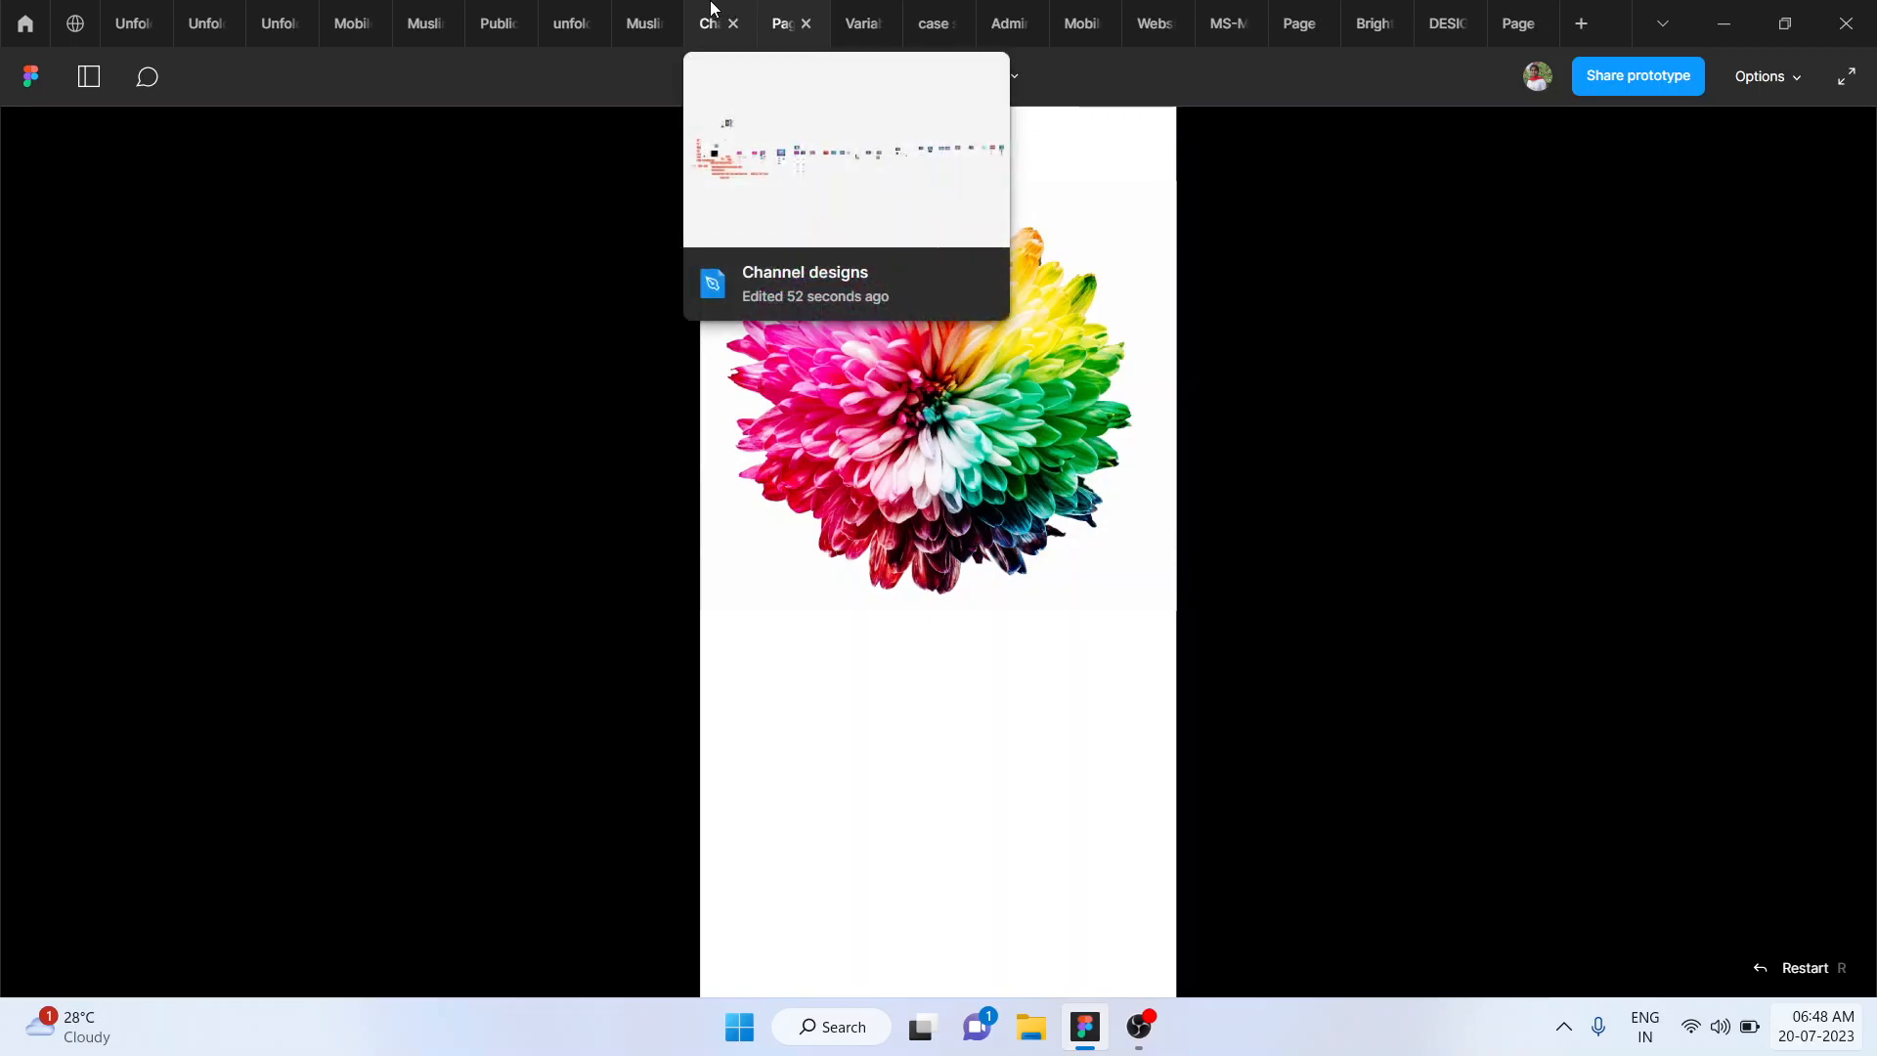
left_click(711, 8)
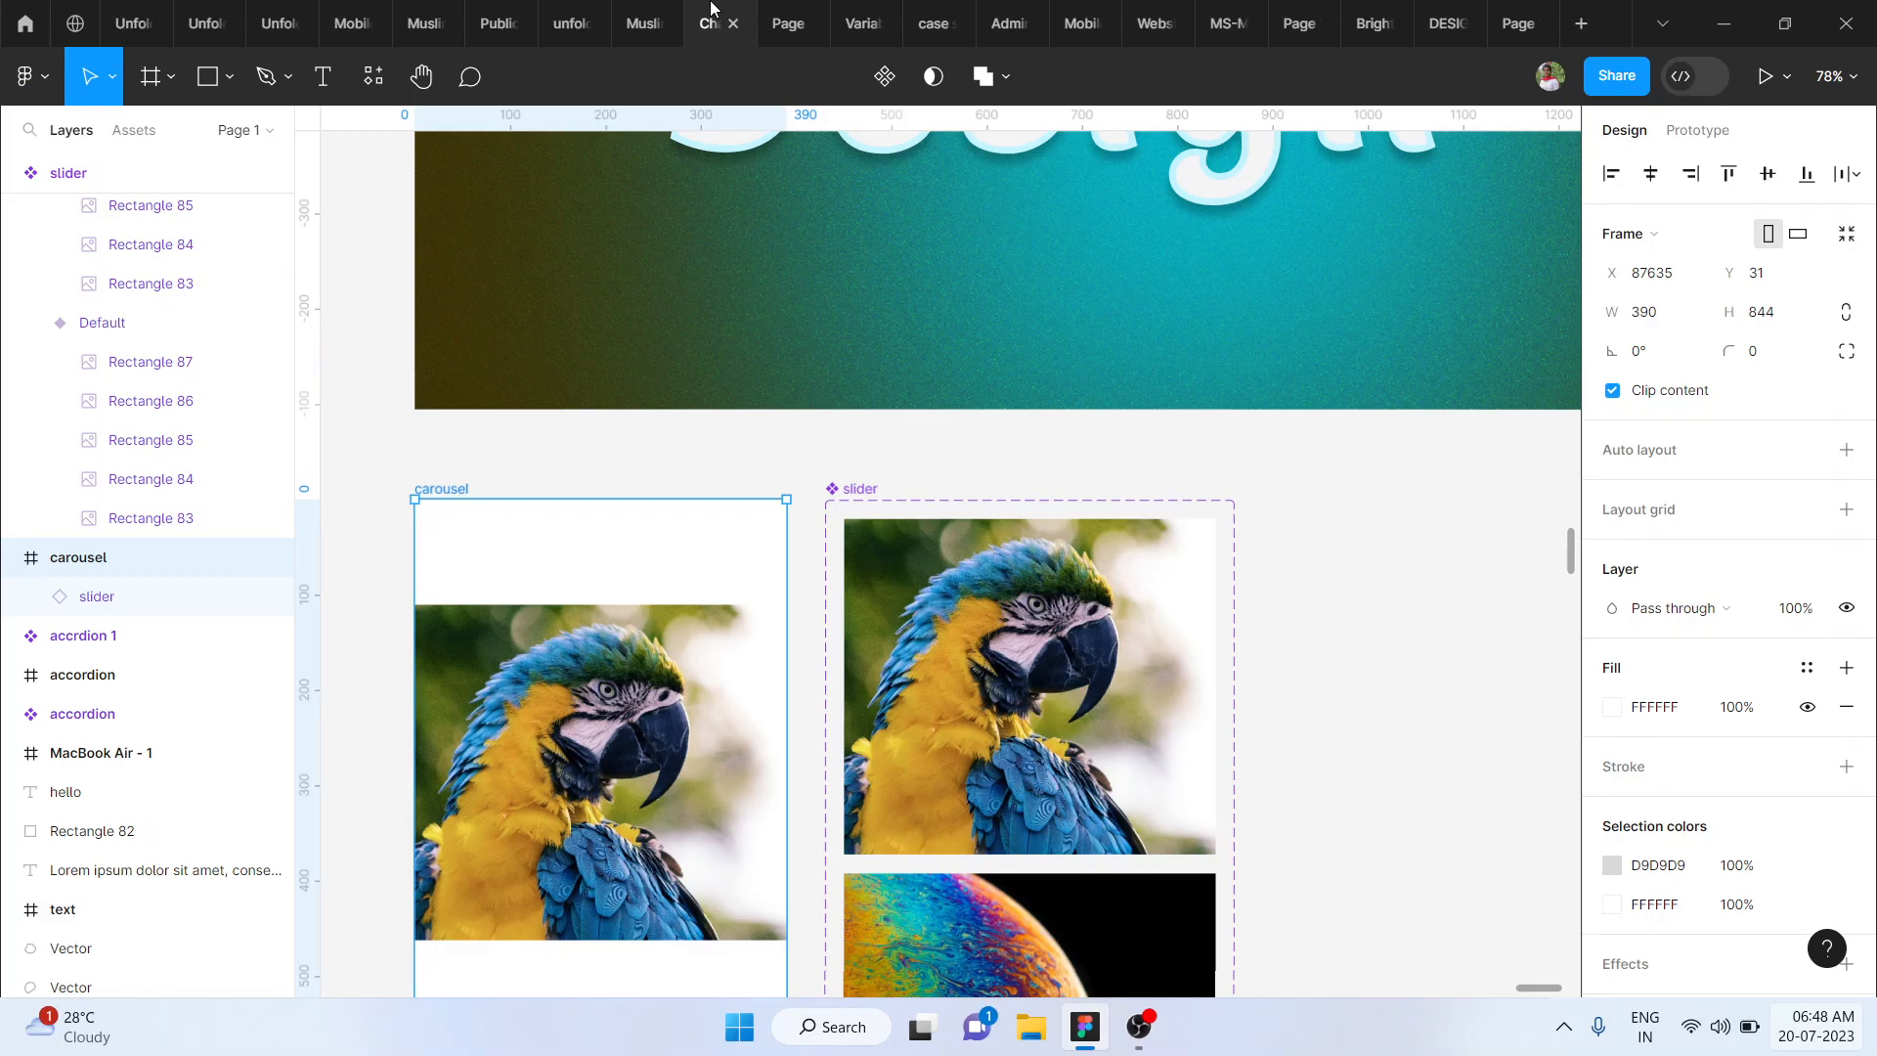
- Place a copy of the parrot slider variant beside the slider component set and detach the copy from its component
scroll(959, 548, "up", 2)
scroll(959, 549, "right", 1)
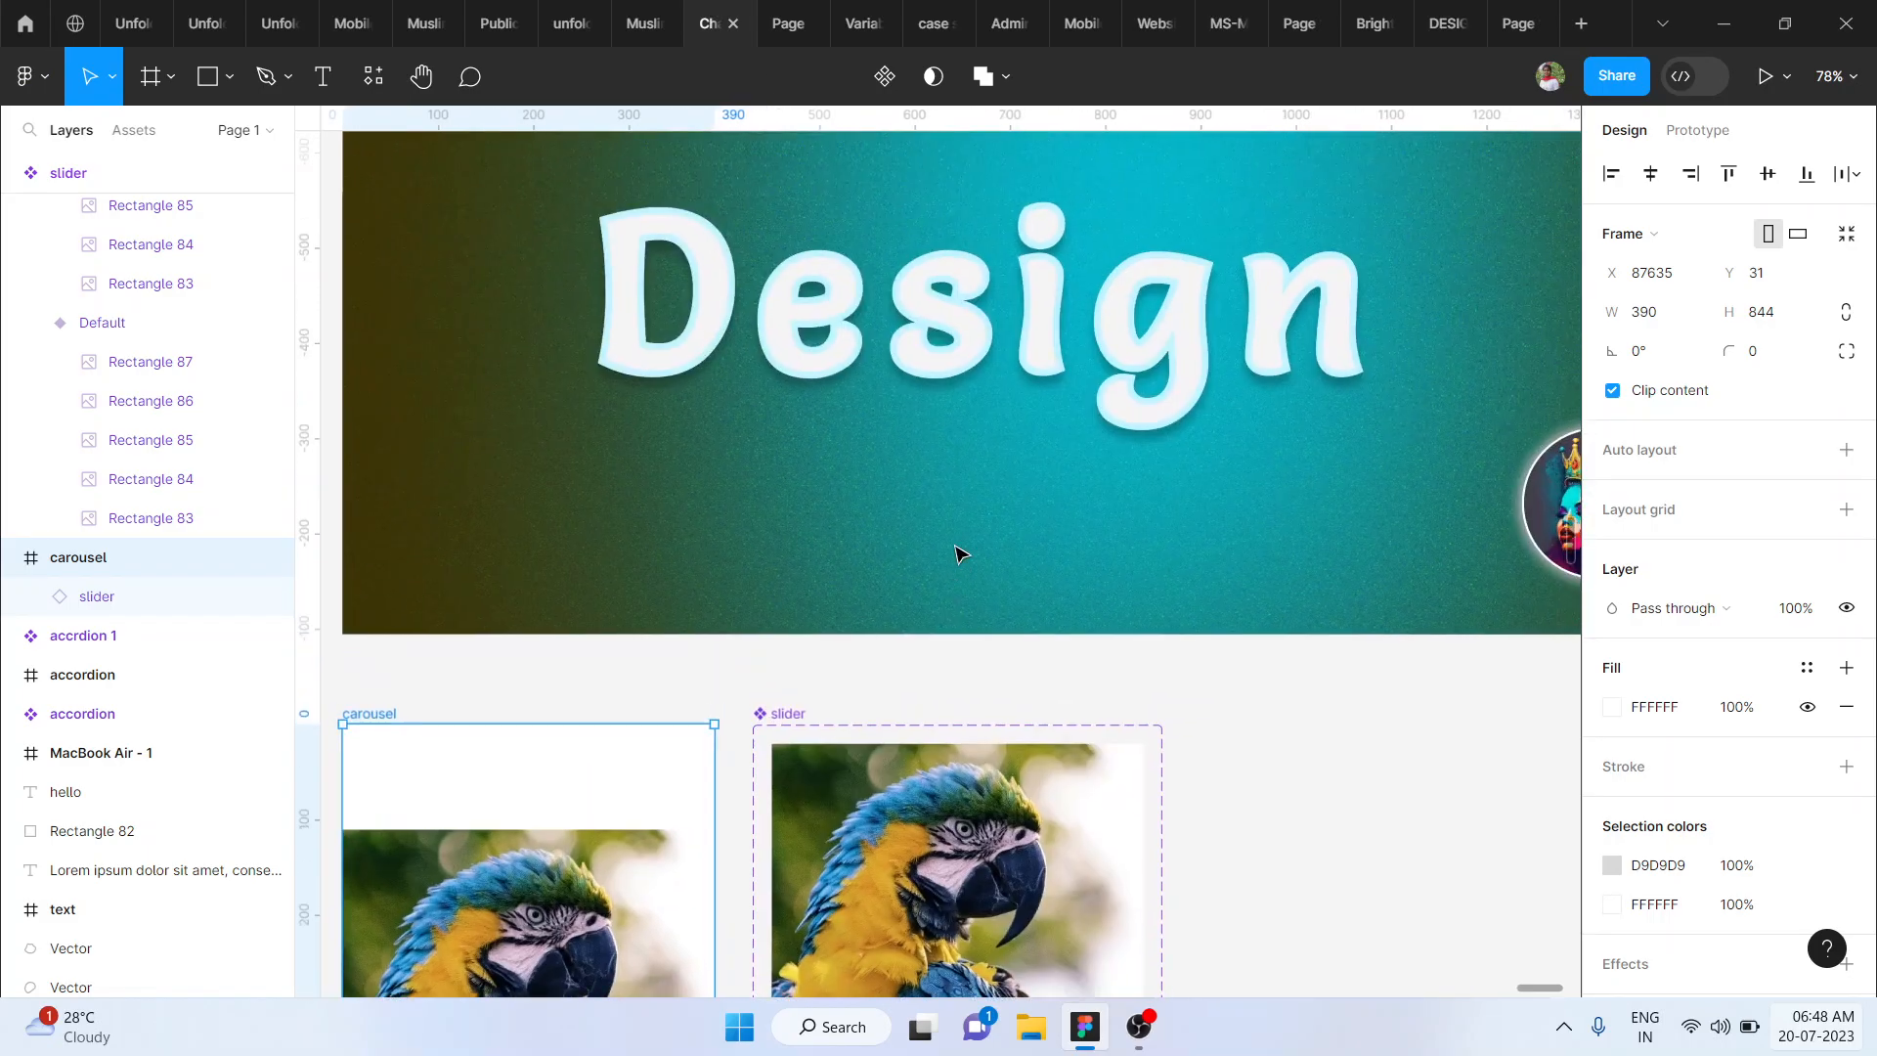
scroll(1173, 635, "down", 3)
left_click(1357, 752)
scroll(1357, 751, "right", 2)
scroll(1357, 752, "down", 1)
scroll(1356, 752, "down", 3)
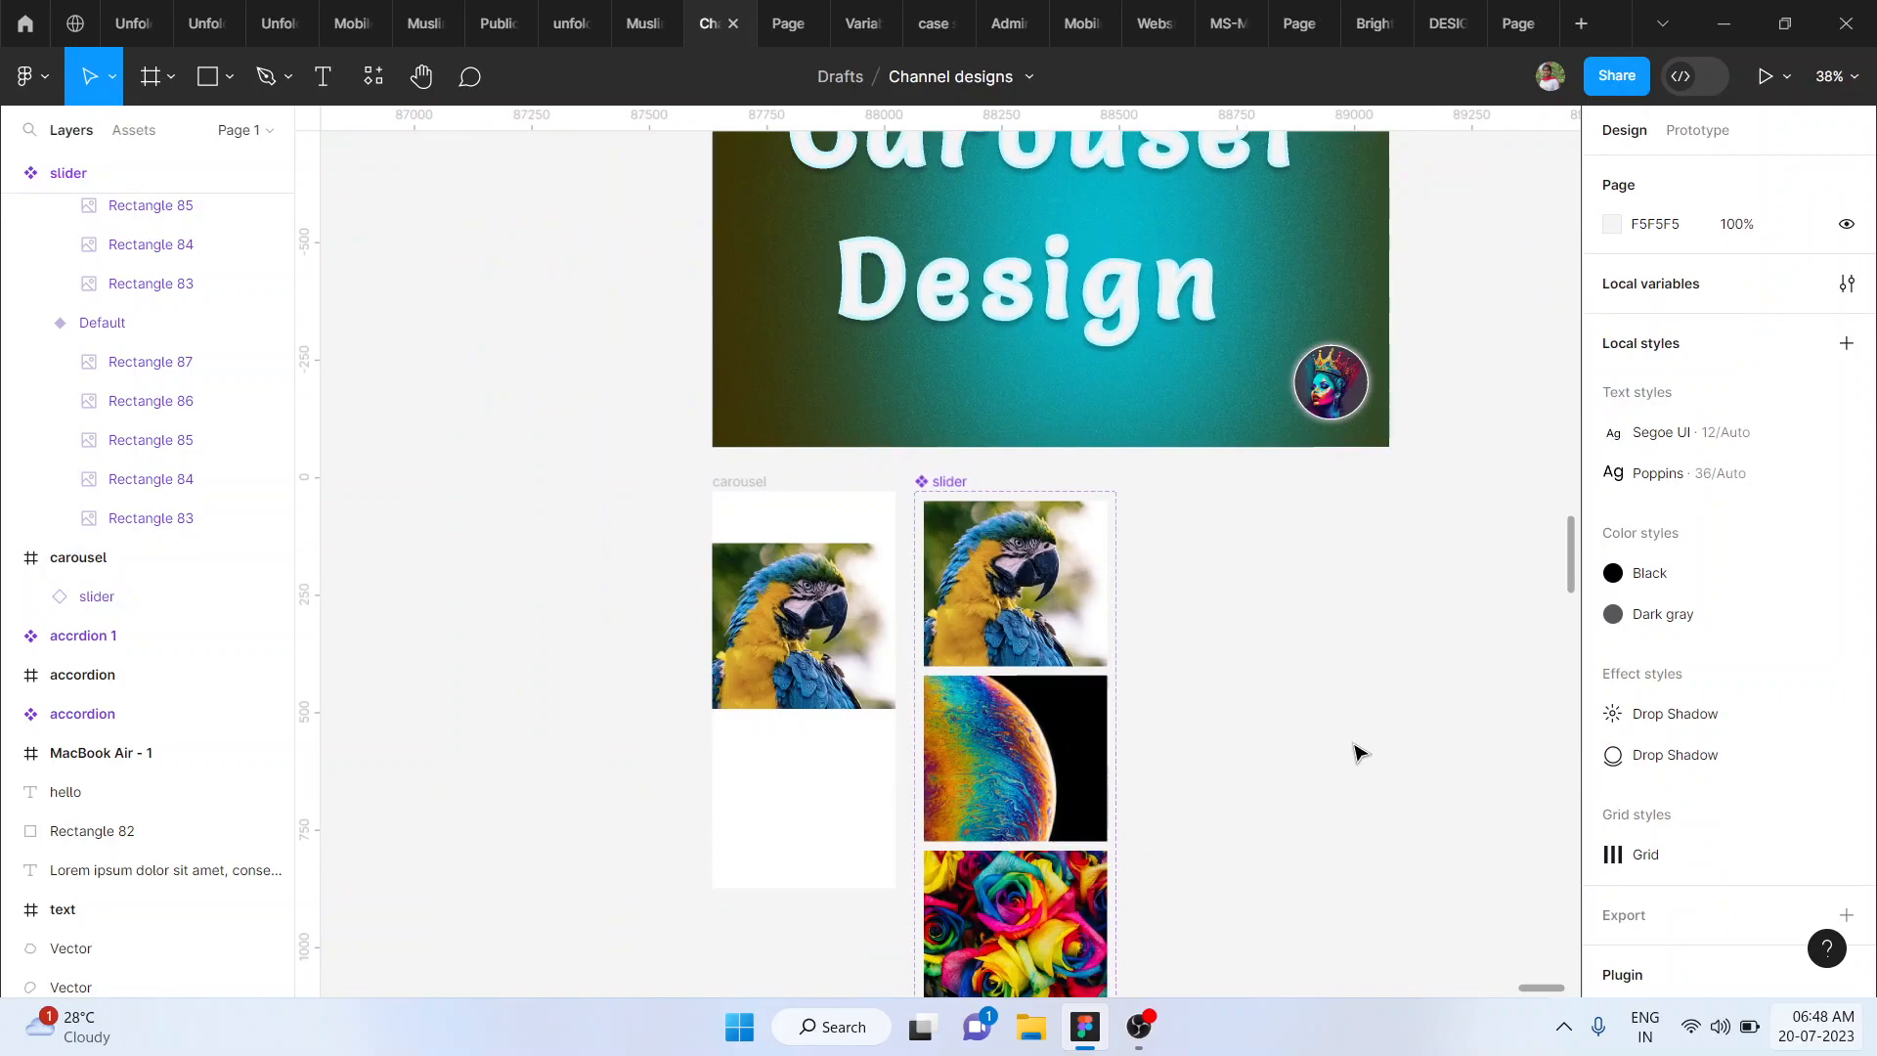
left_click(1005, 565)
scroll(1004, 565, "right", 2)
left_click_drag(846, 574, 1093, 569)
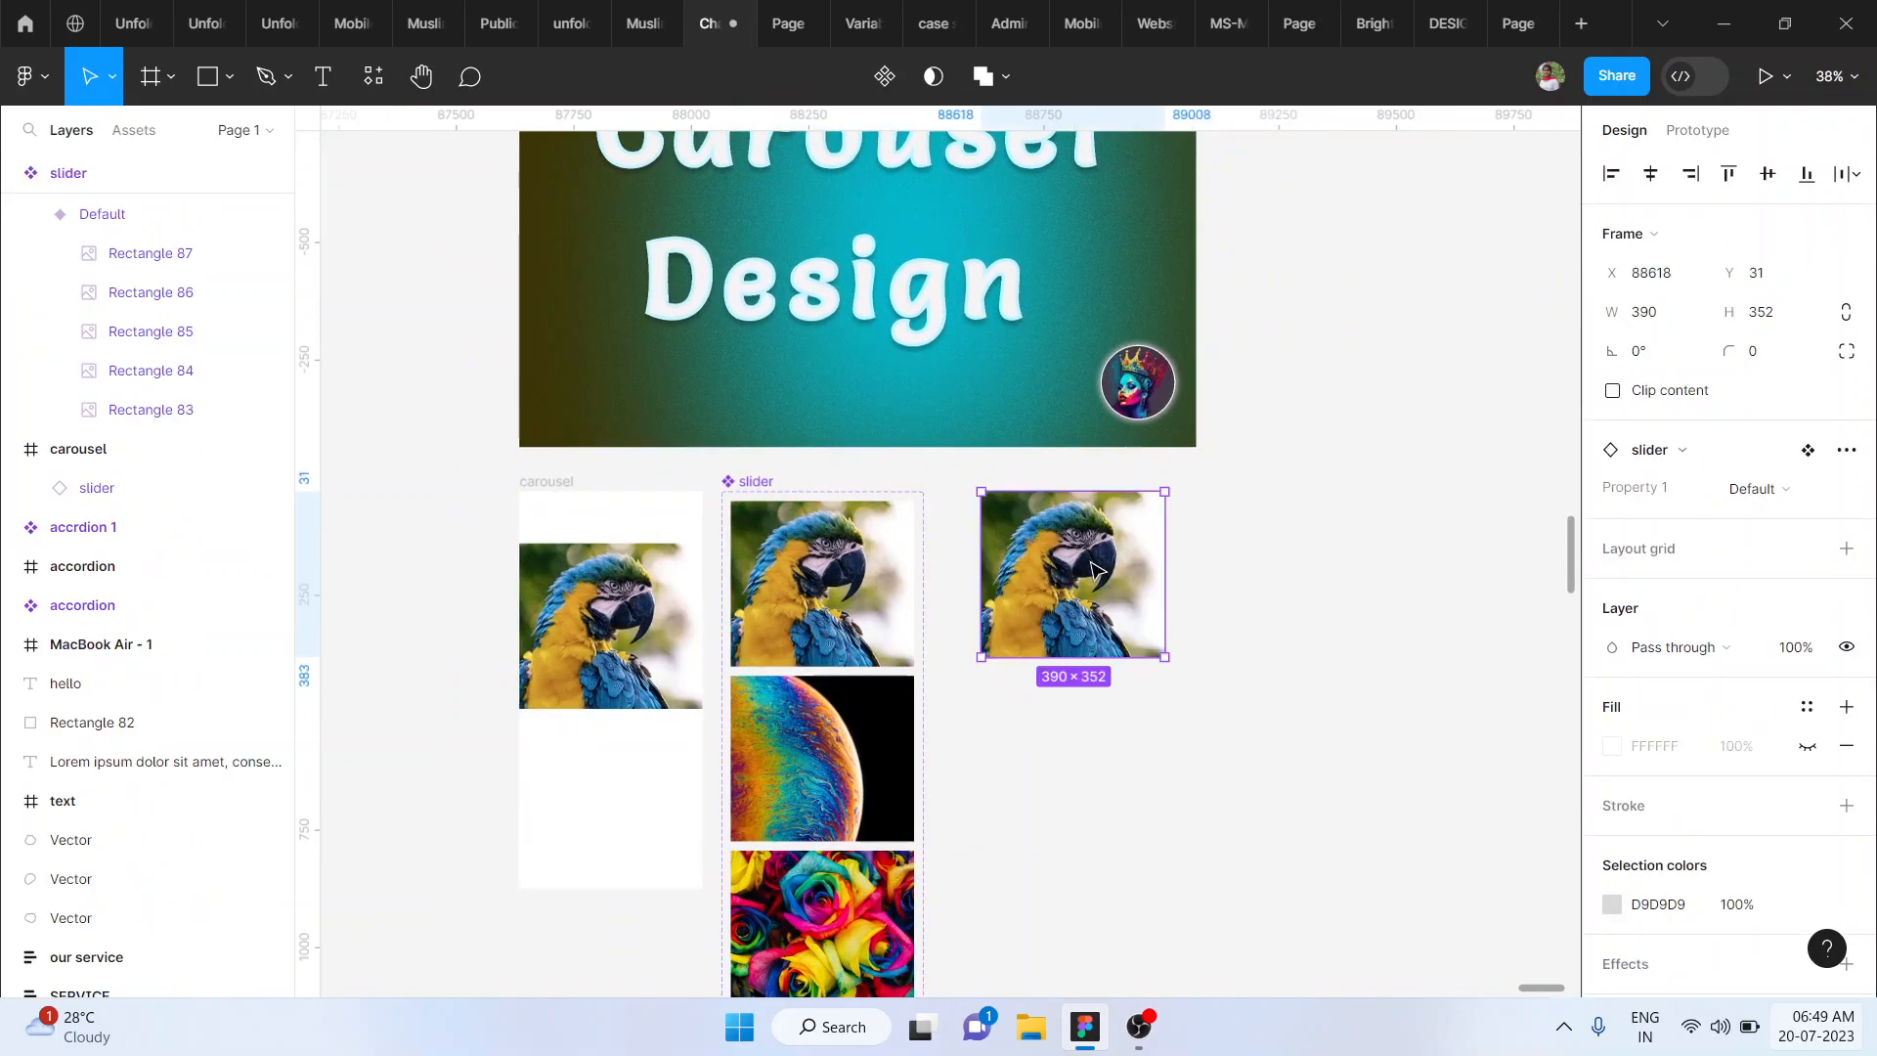
right_click(1092, 570)
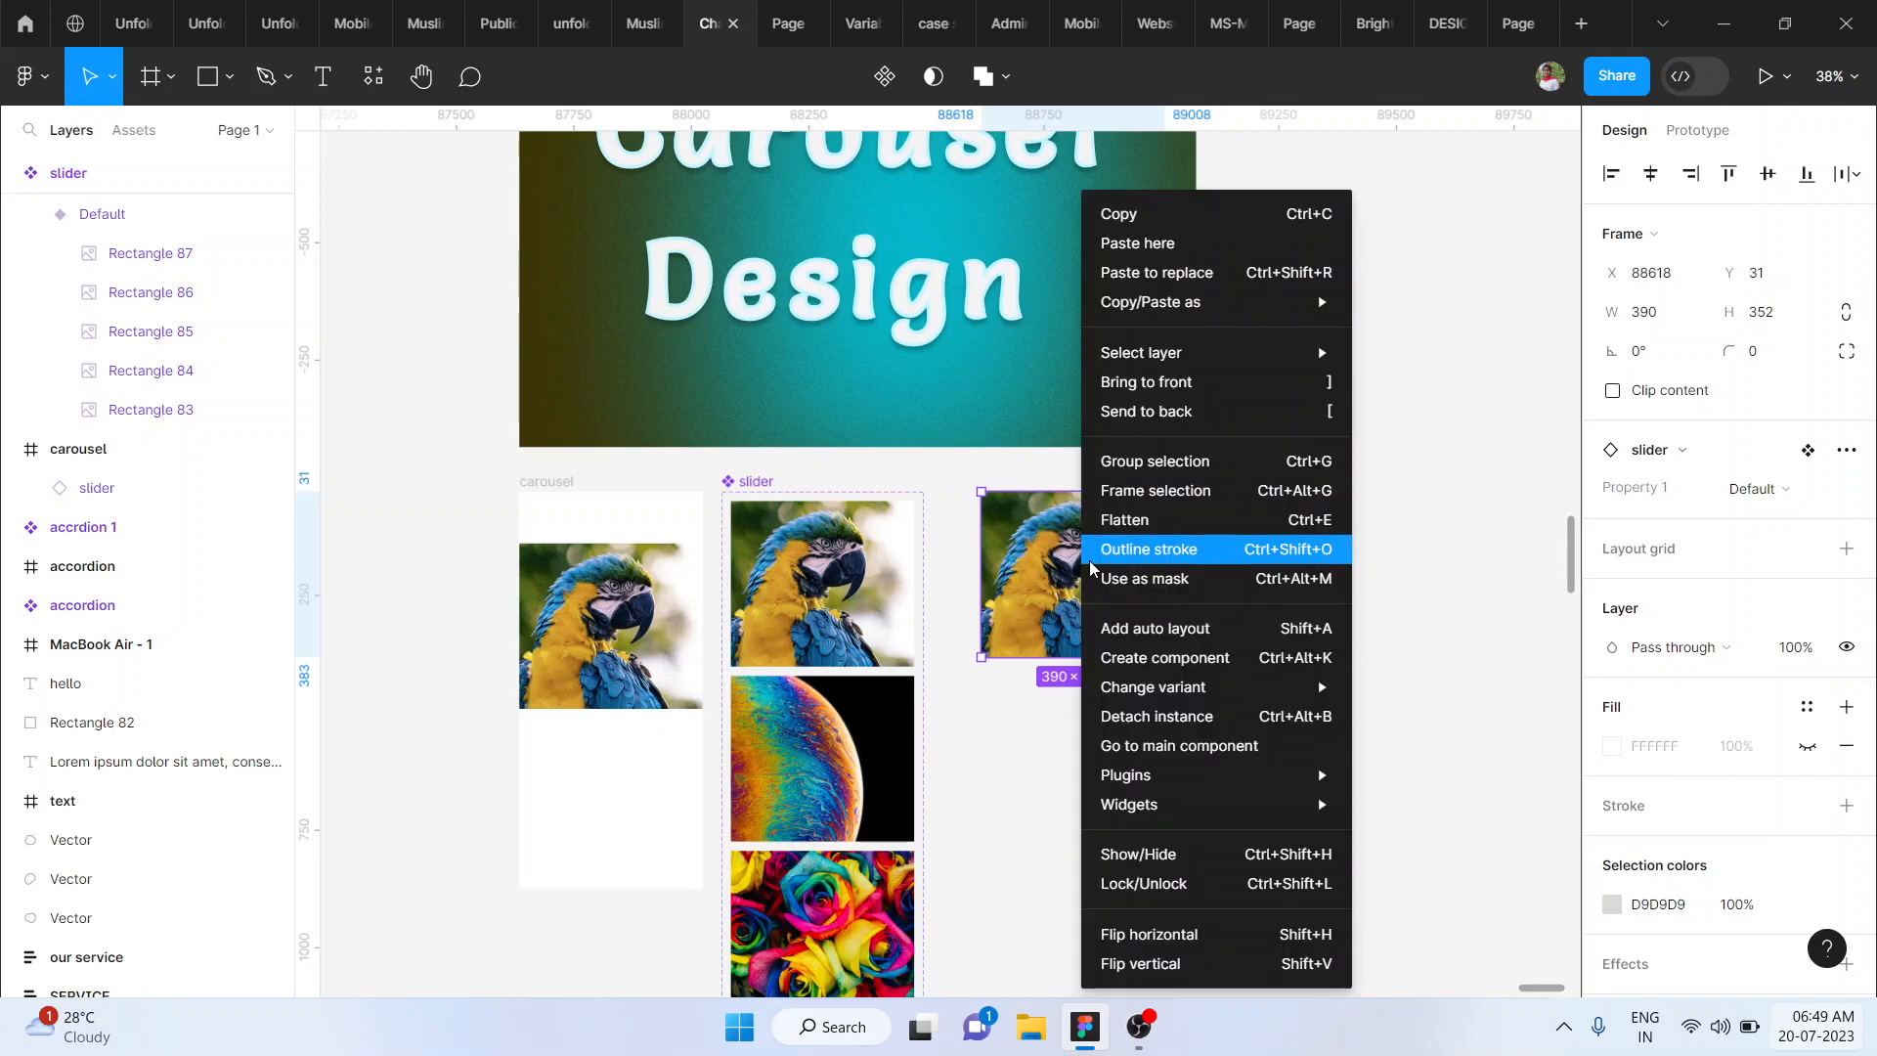
left_click(1146, 717)
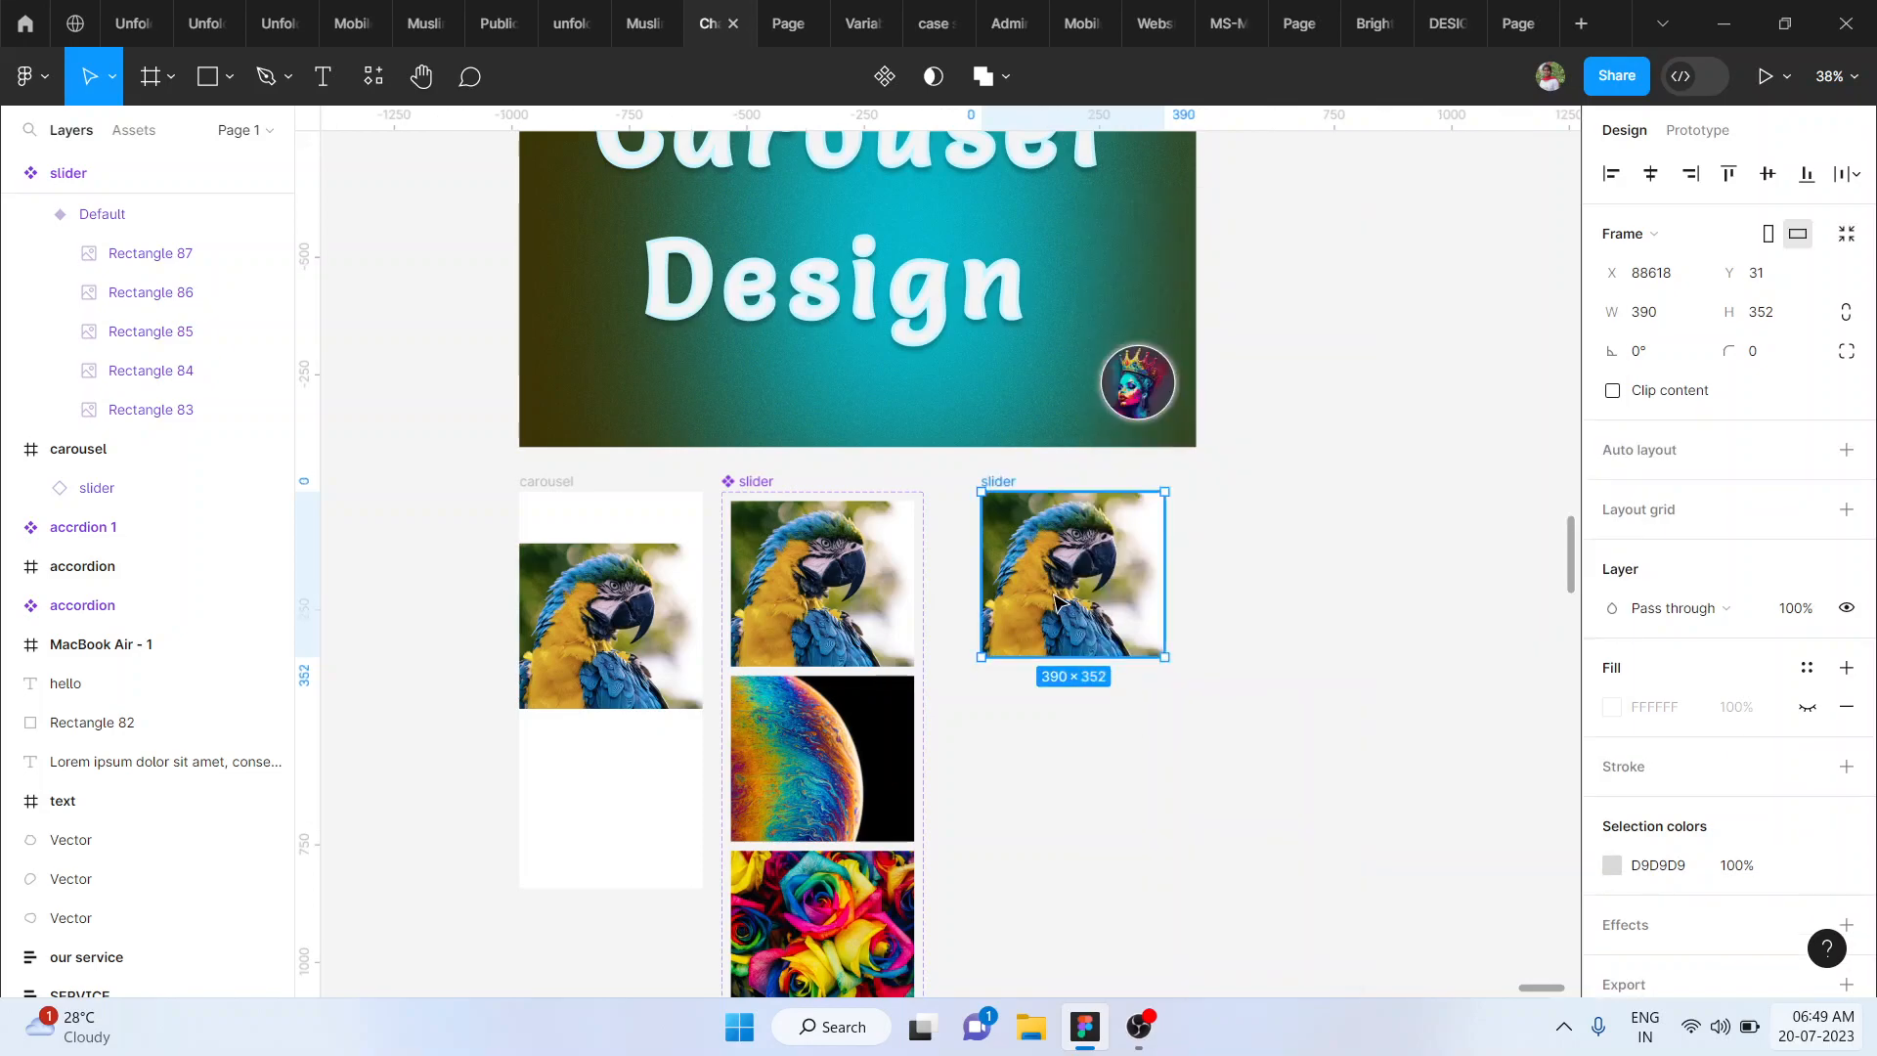
- Pull the parrot, planet, roses and flower images out of the detached slider frame and spread them over the empty canvas
mouse_move(1055, 614)
left_mouse_down()
mouse_move(1279, 614)
mouse_move(1043, 648)
left_mouse_up()
left_click(1267, 609)
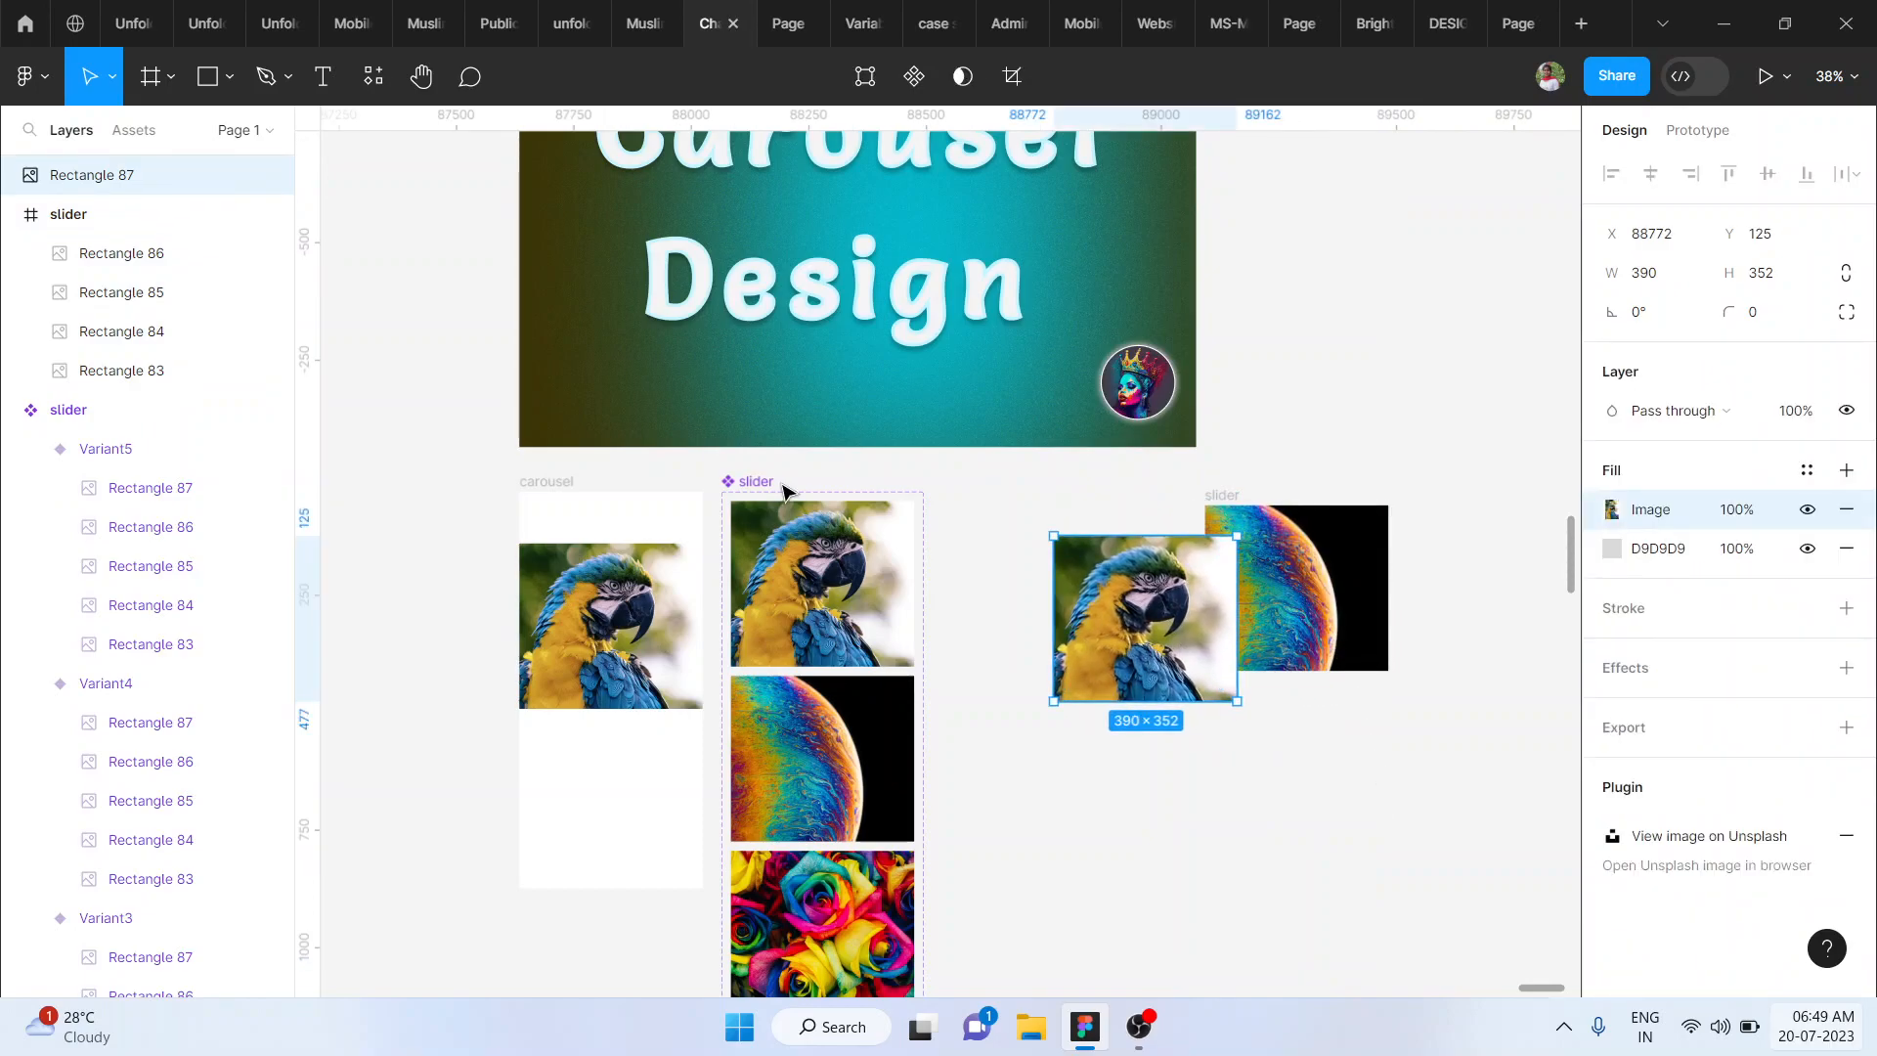
left_click_drag(1338, 554, 1401, 680)
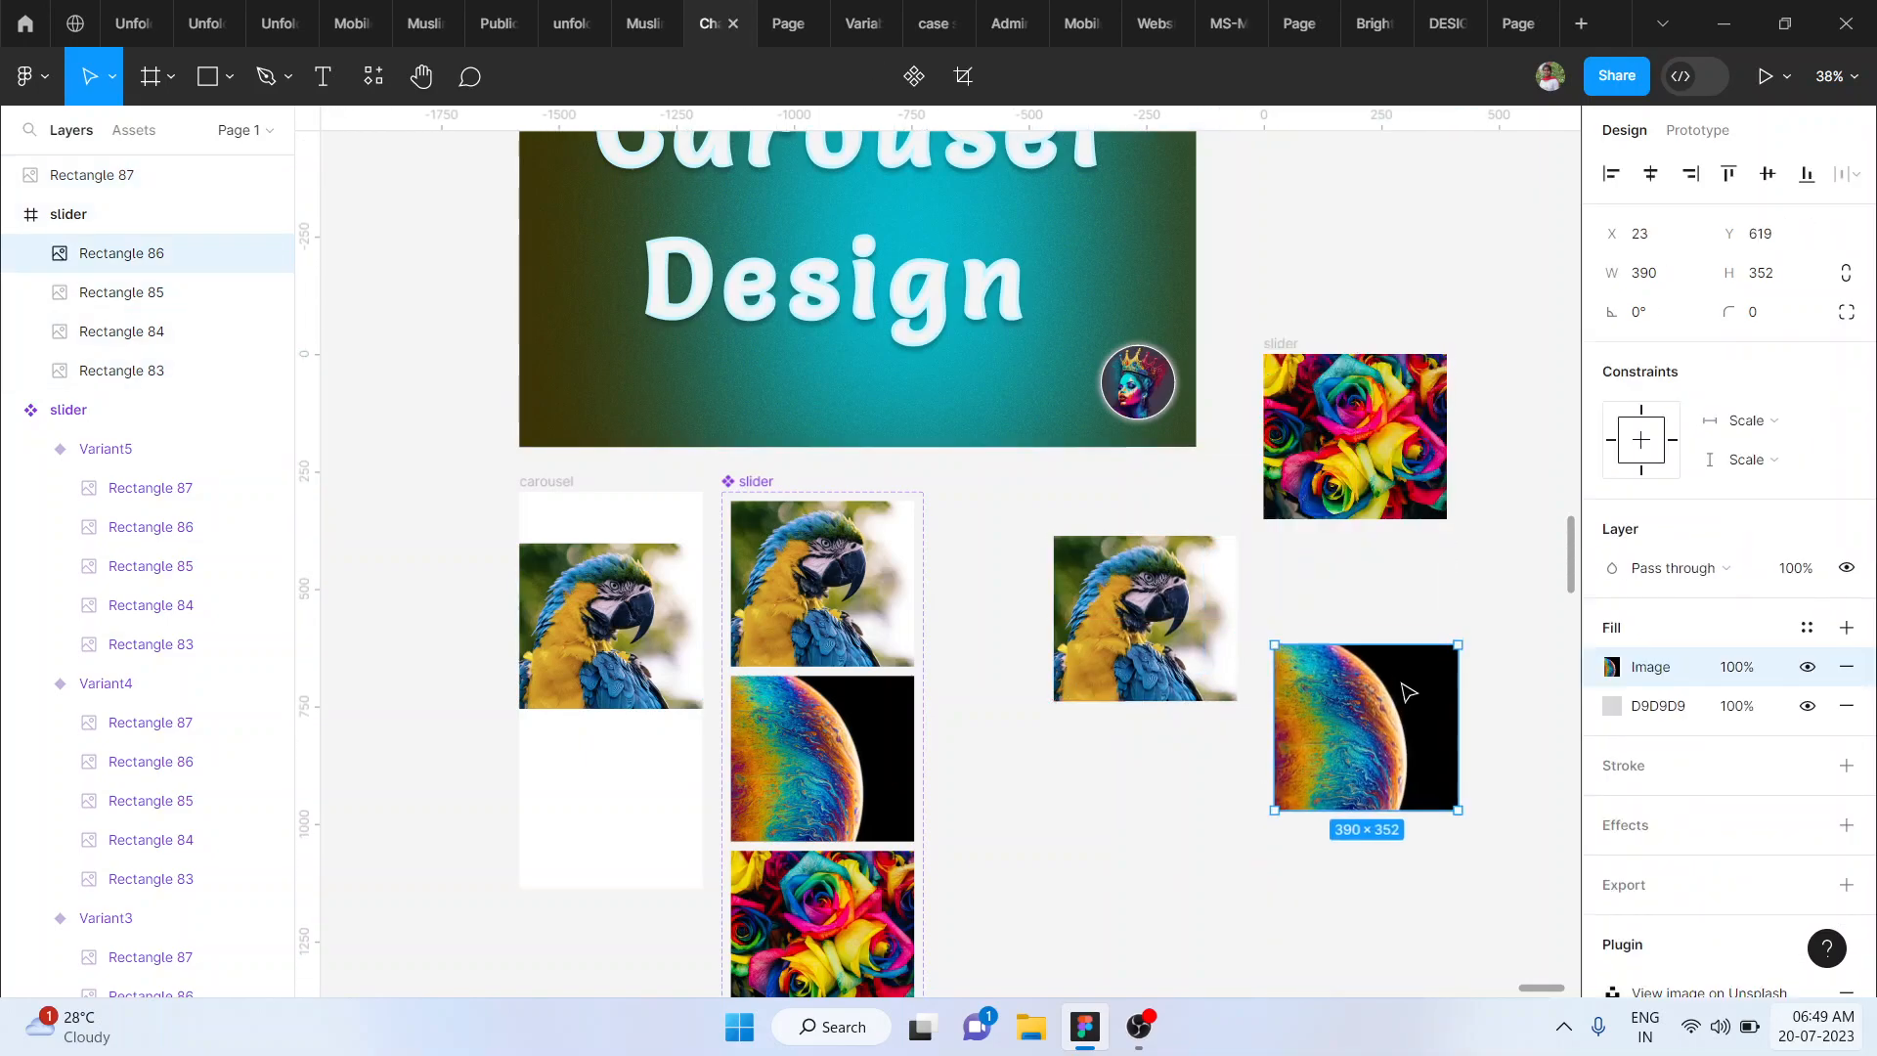
left_click(1341, 479)
left_click_drag(1341, 479, 1124, 885)
left_click(1357, 483)
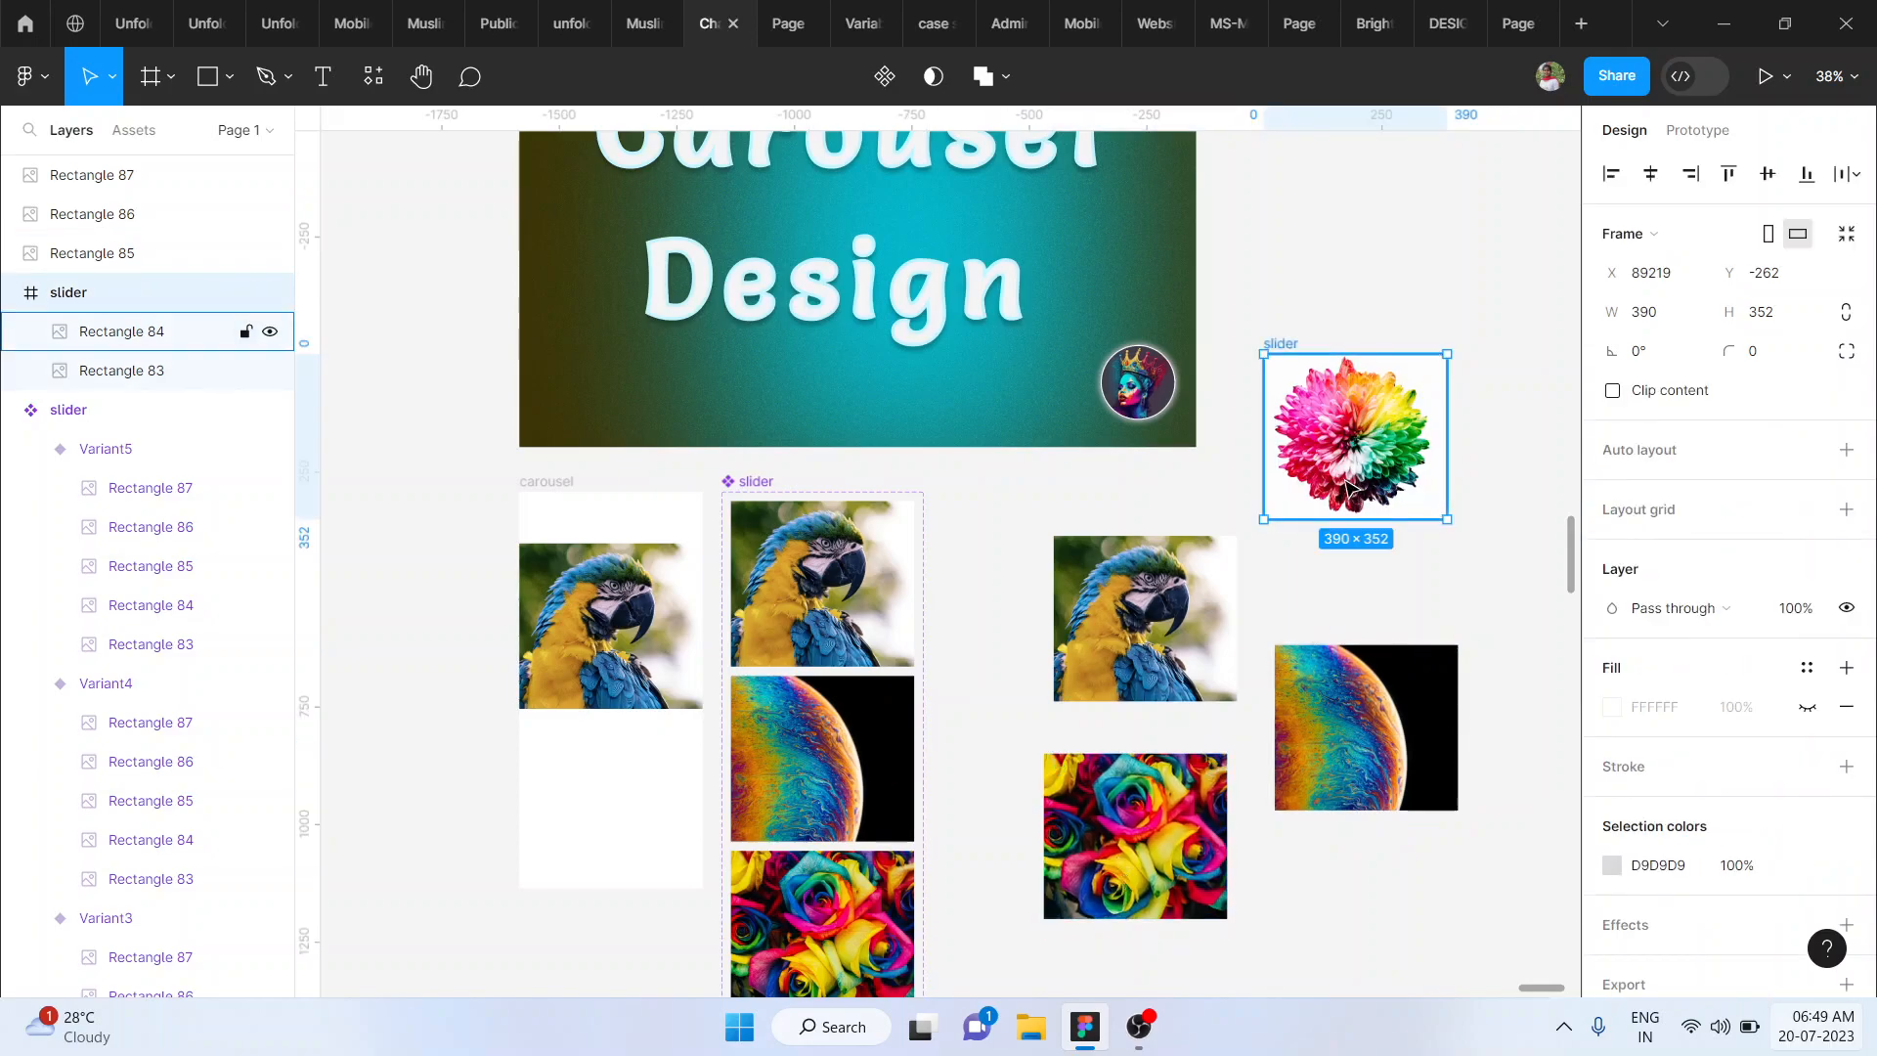
left_click_drag(1357, 484, 1356, 409)
- Move the colourful balls image out of the detached slider frame and delete the empty frame
left_click(1327, 823)
left_click(1300, 843)
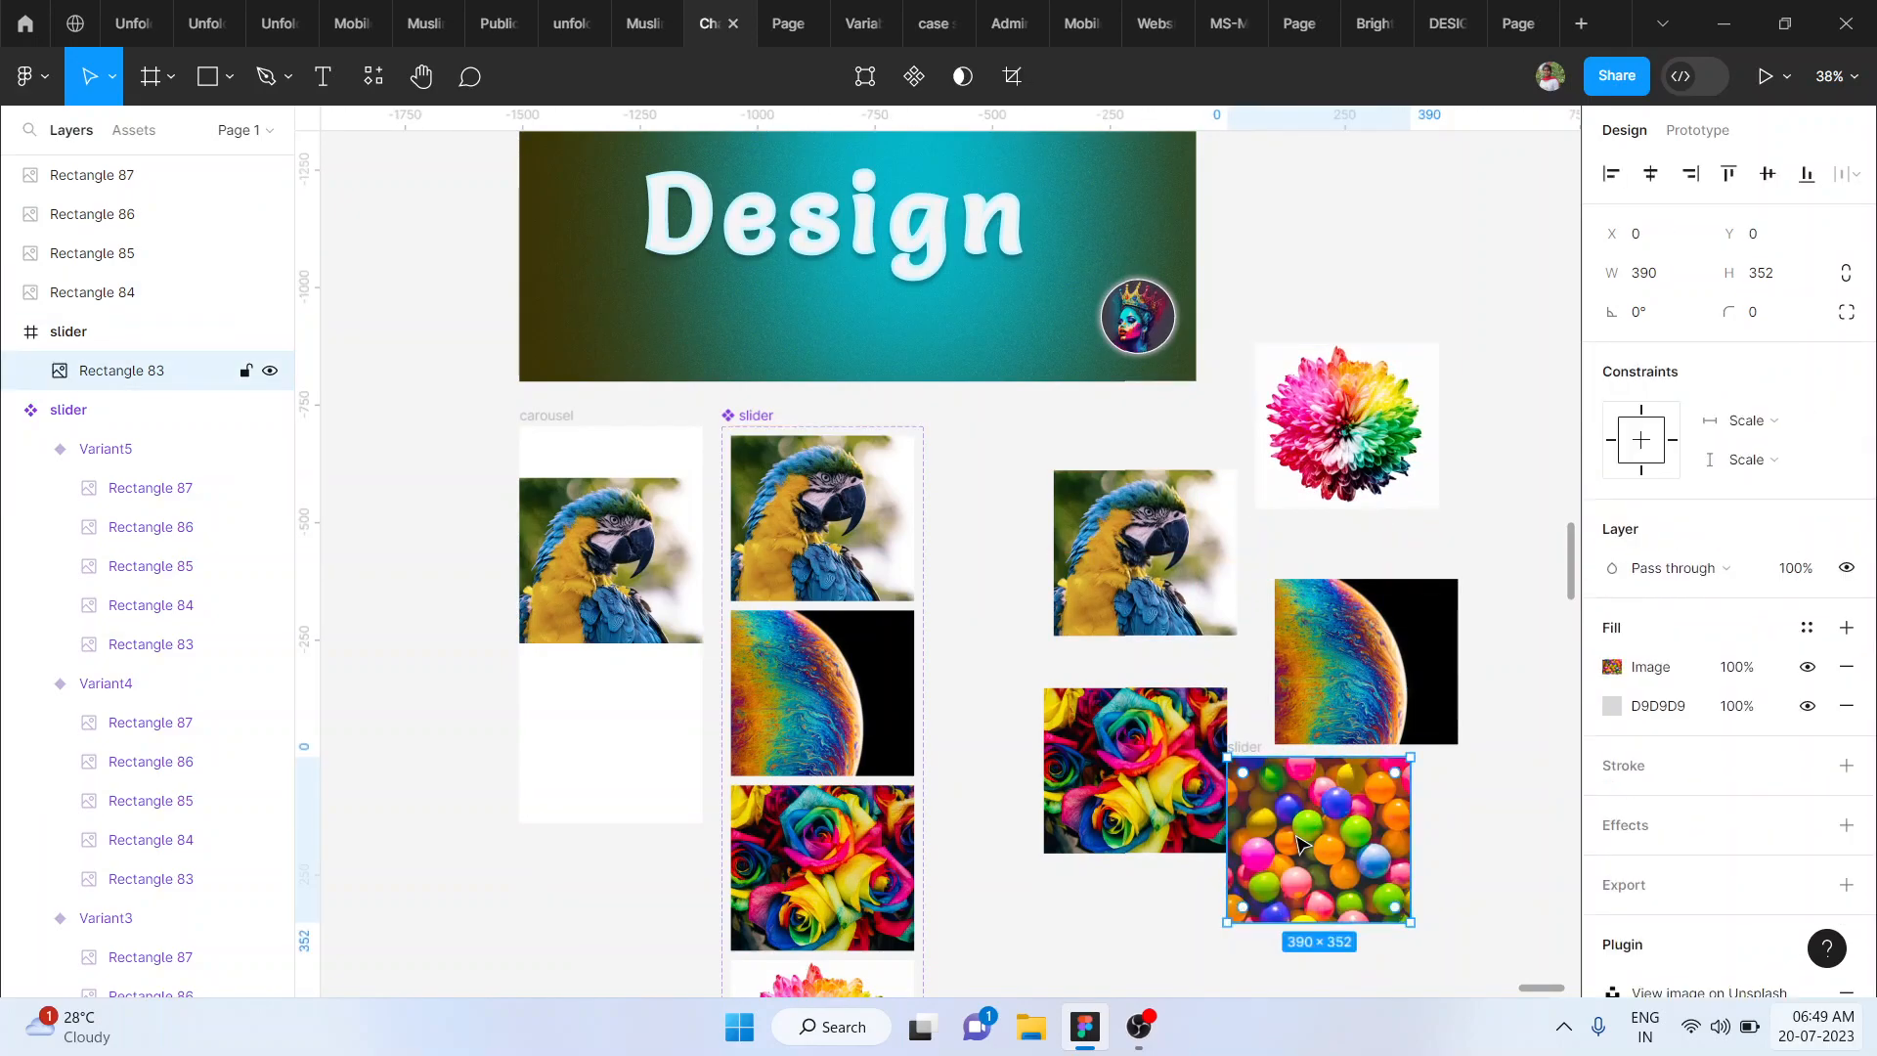
left_click_drag(1300, 842, 1129, 983)
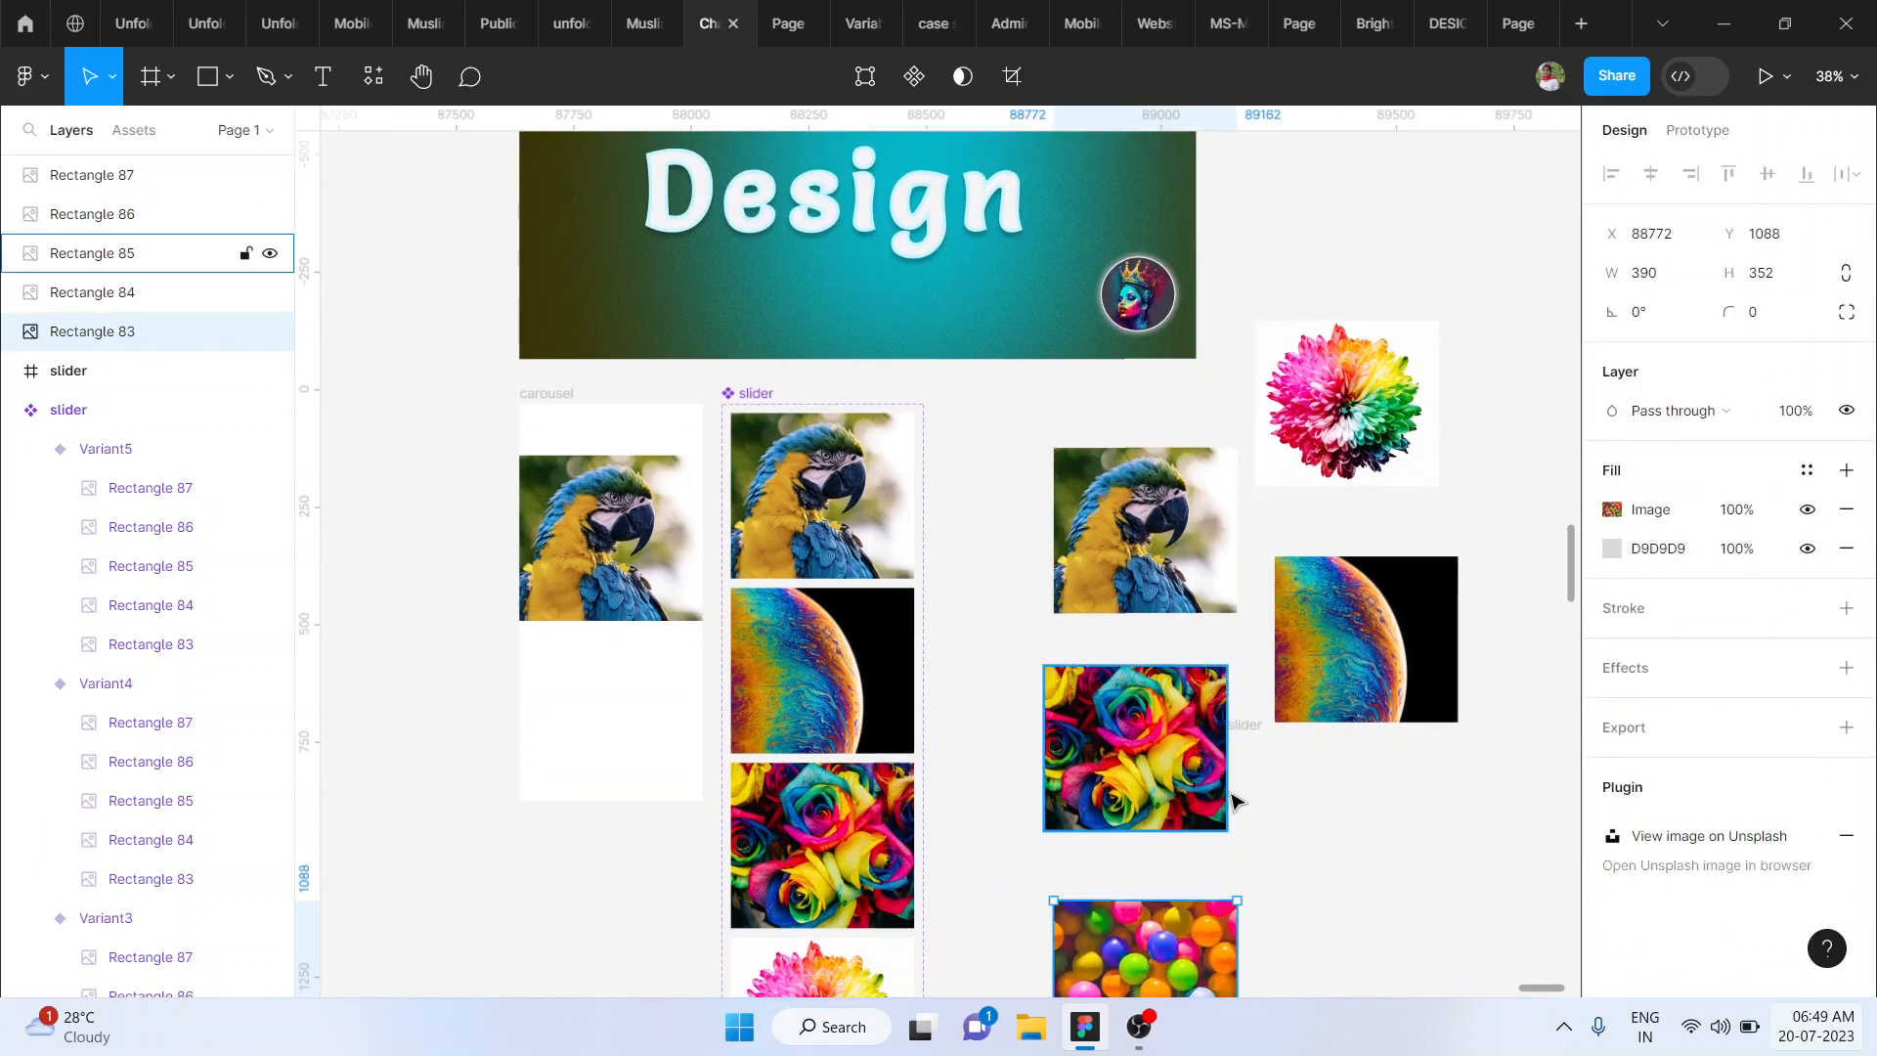
left_click(1241, 728)
key("Delete")
- Draw a rectangle about 443 × 382 on the canvas below the planet image
scroll(1246, 733, "right", 2)
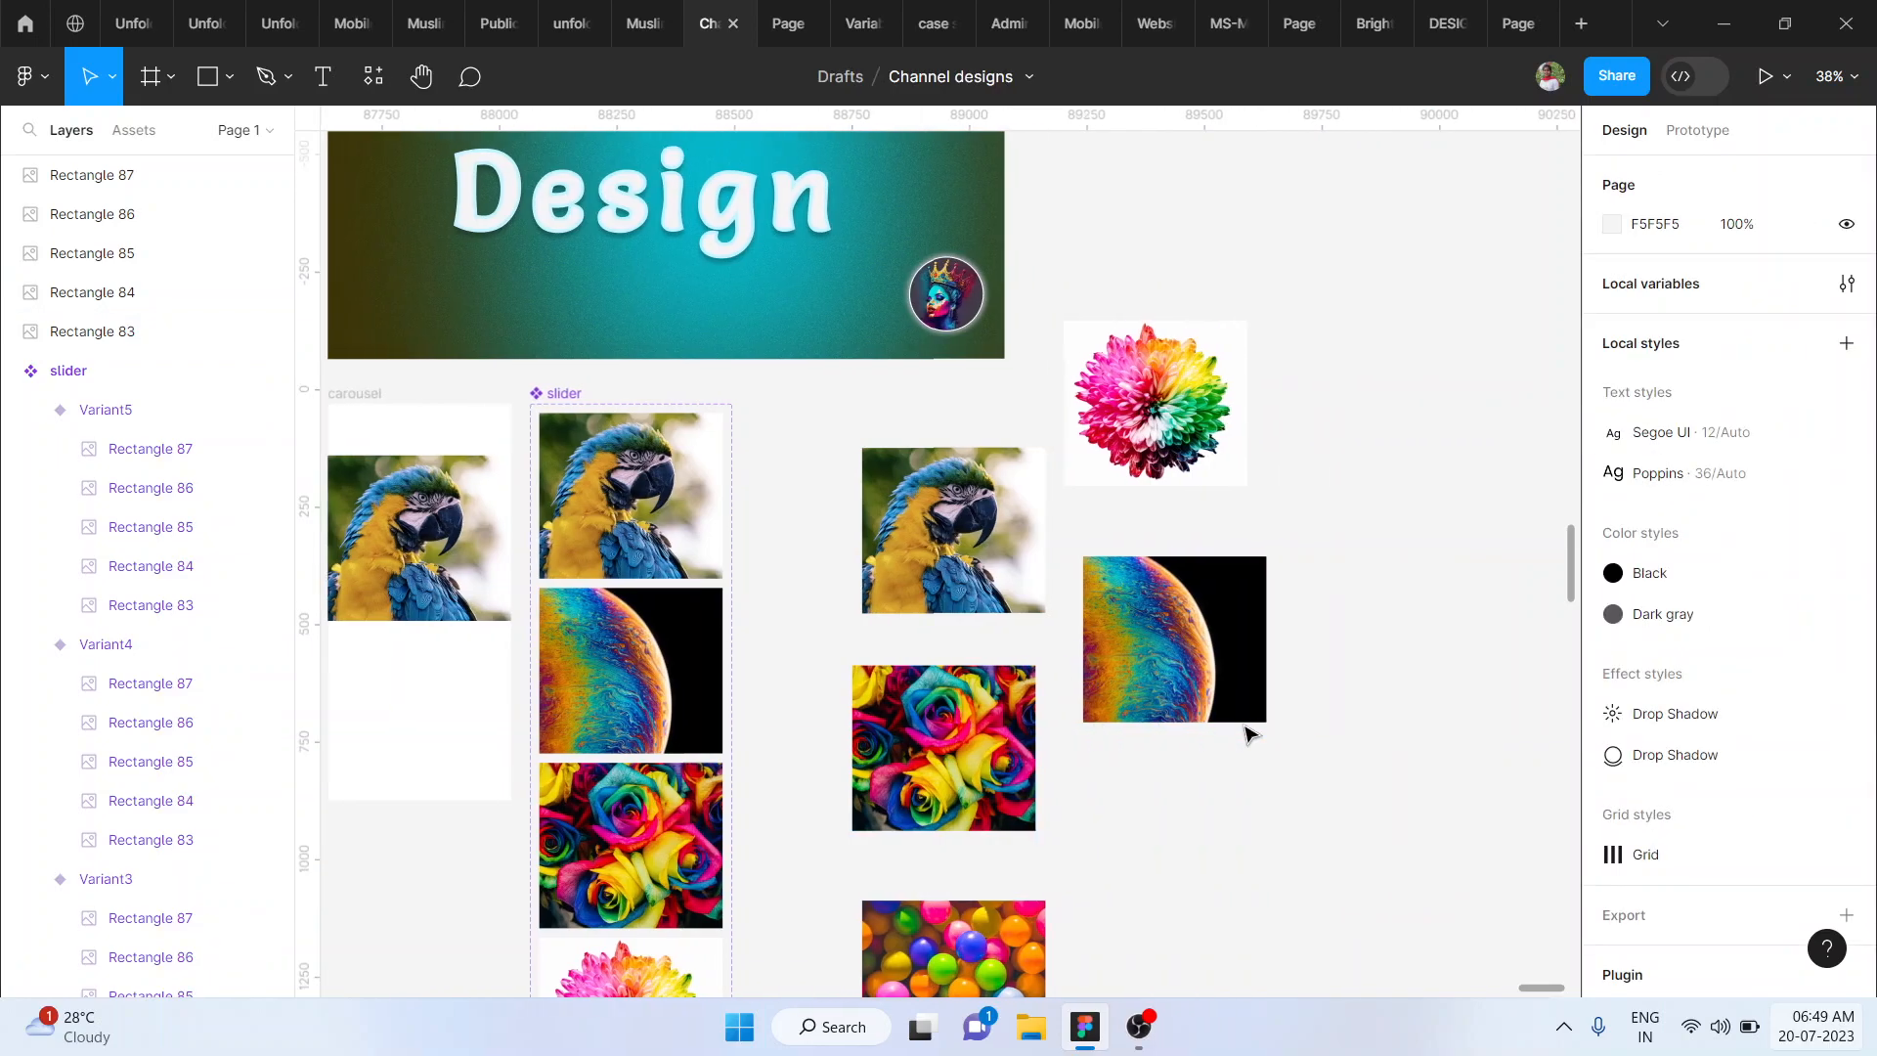
scroll(1167, 645, "down", 3)
scroll(1170, 647, "right", 1)
scroll(1170, 646, "up", 1)
left_click(864, 589)
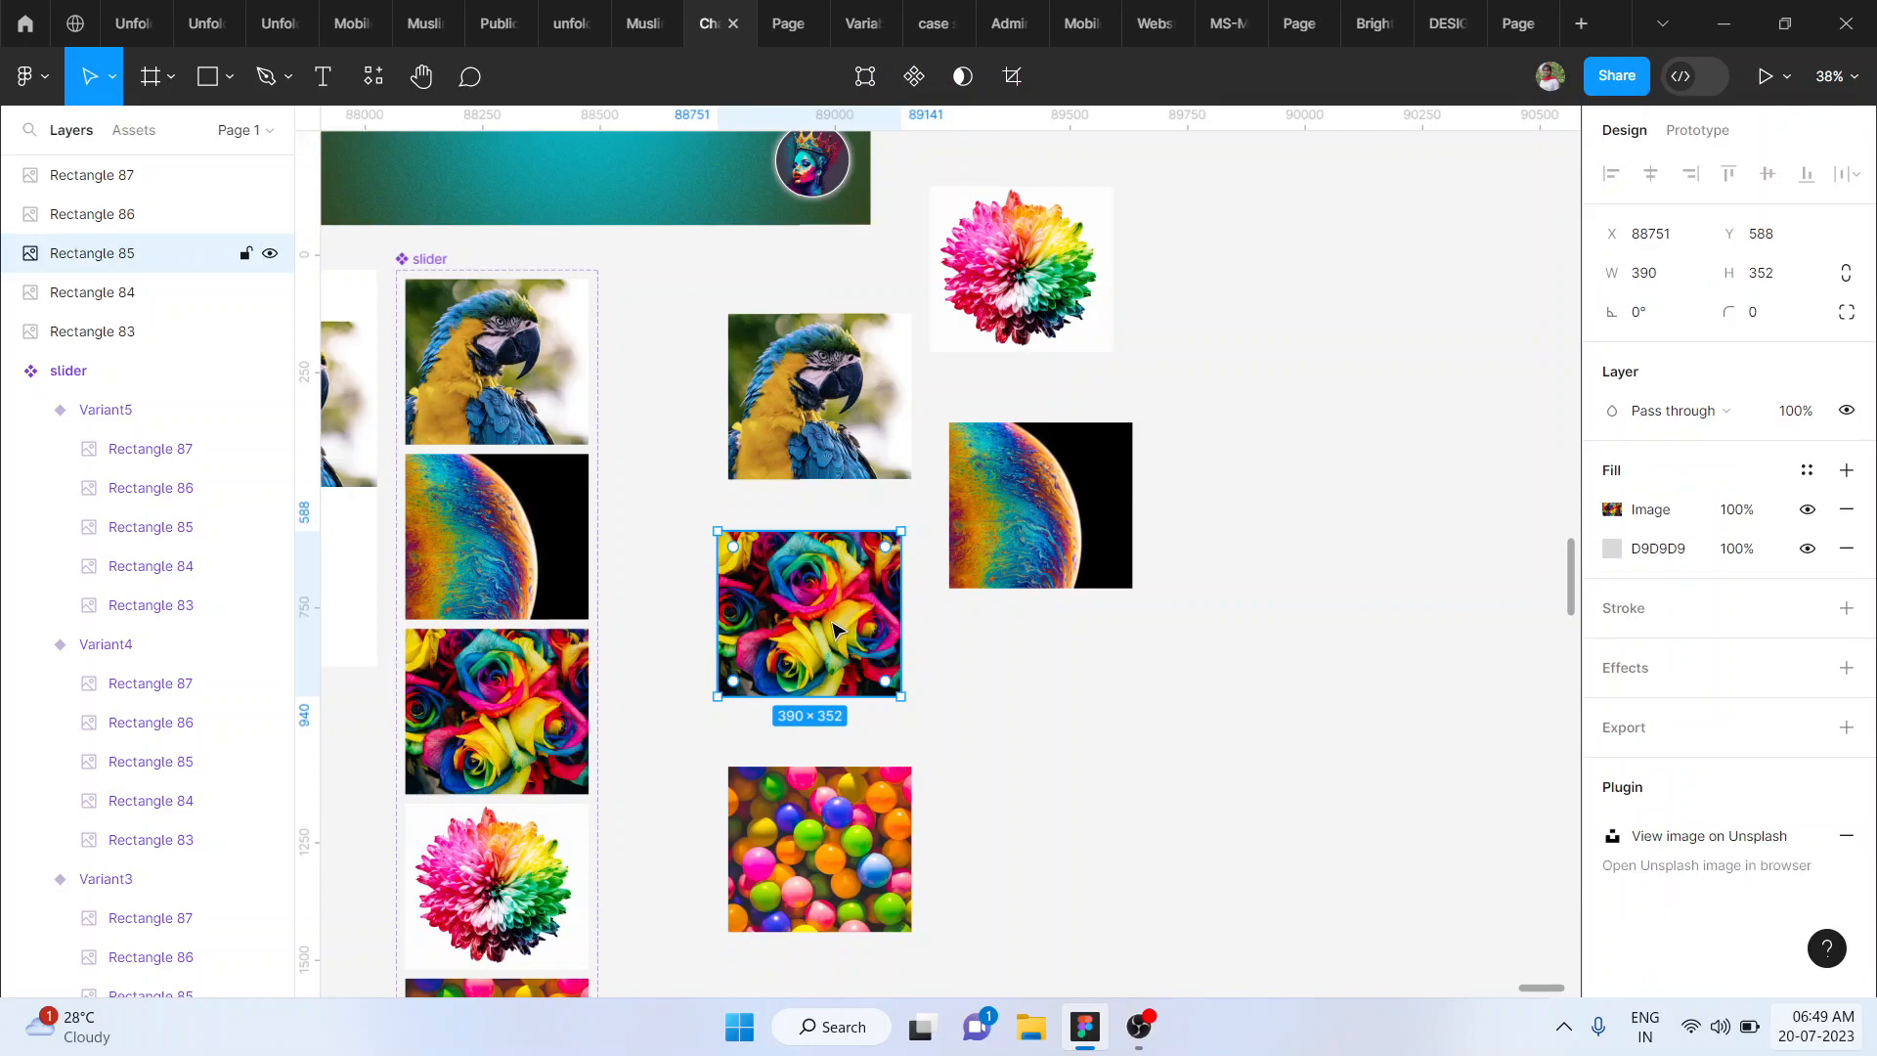
left_click(1007, 676)
key("r")
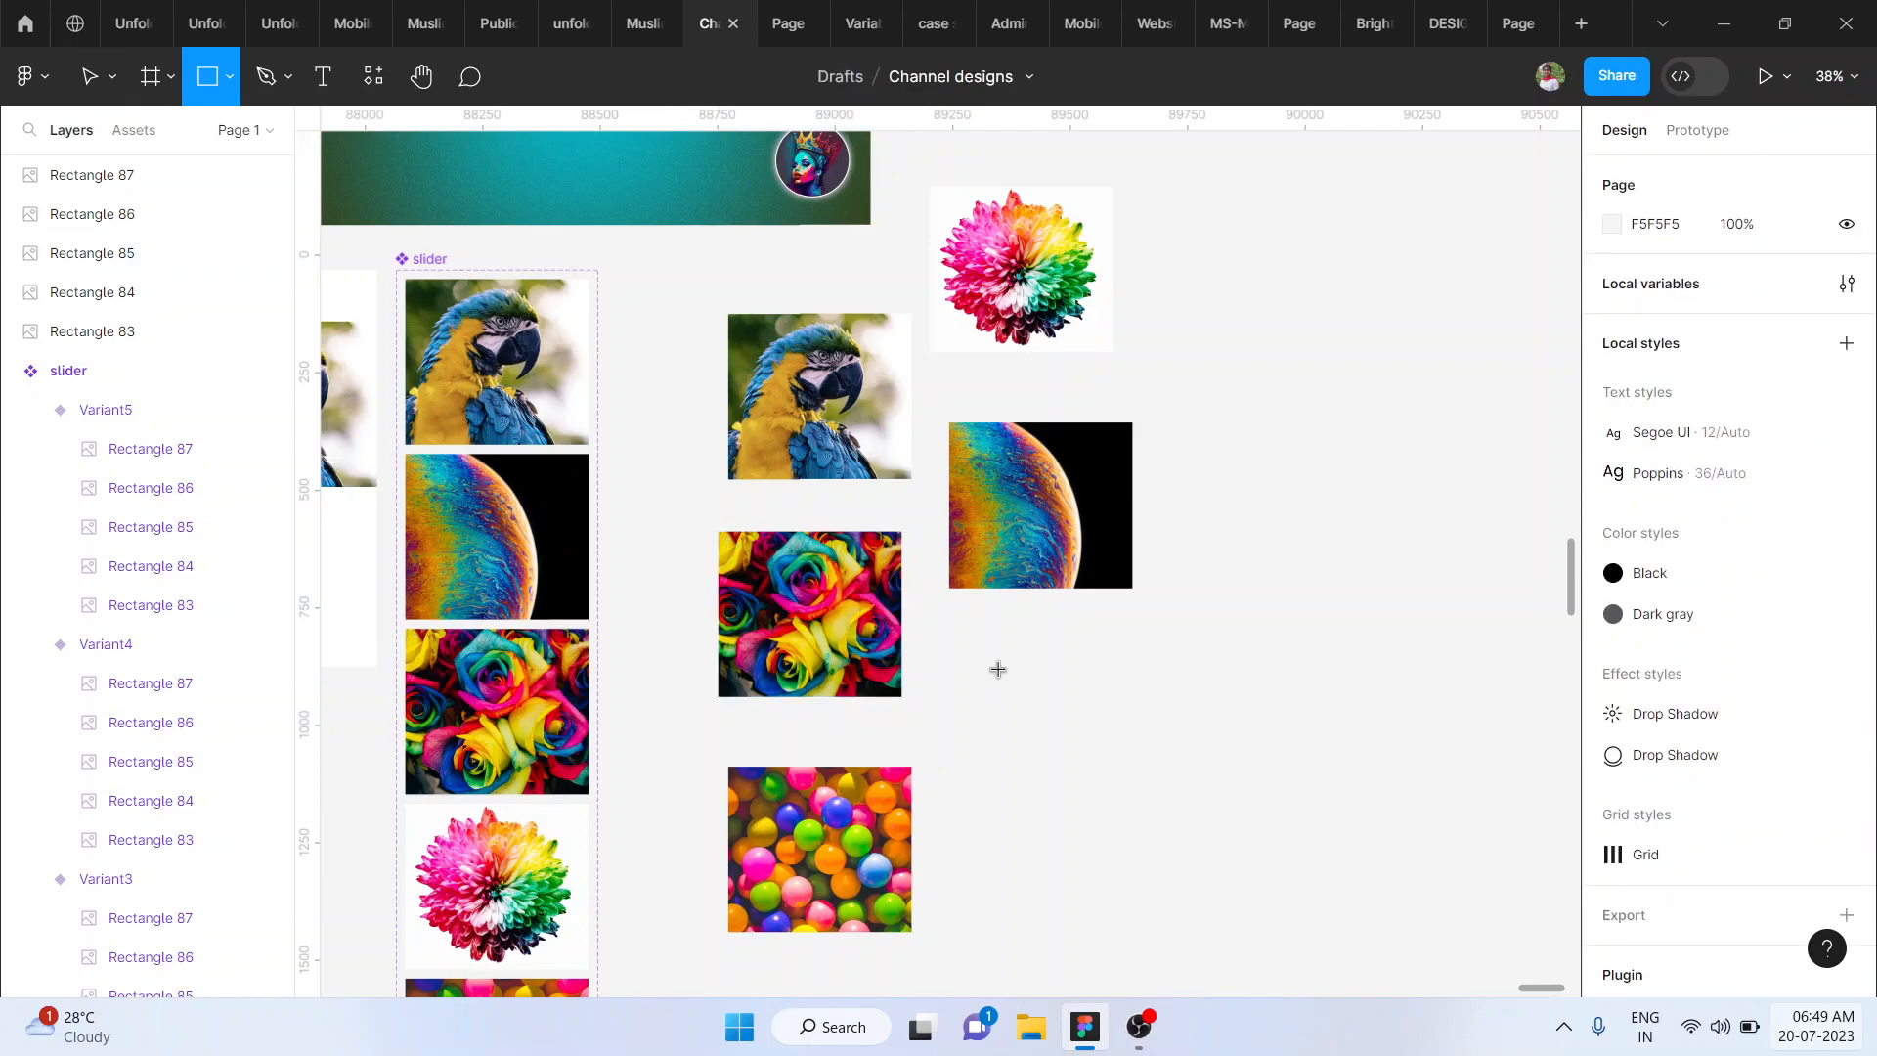
left_click_drag(941, 650, 1157, 829)
- Fill the rectangle with the multicoloured brick wall photo from the Unsplash plugin's "colorful" search and close the plugin
right_click(1049, 777)
mouse_move(1071, 774)
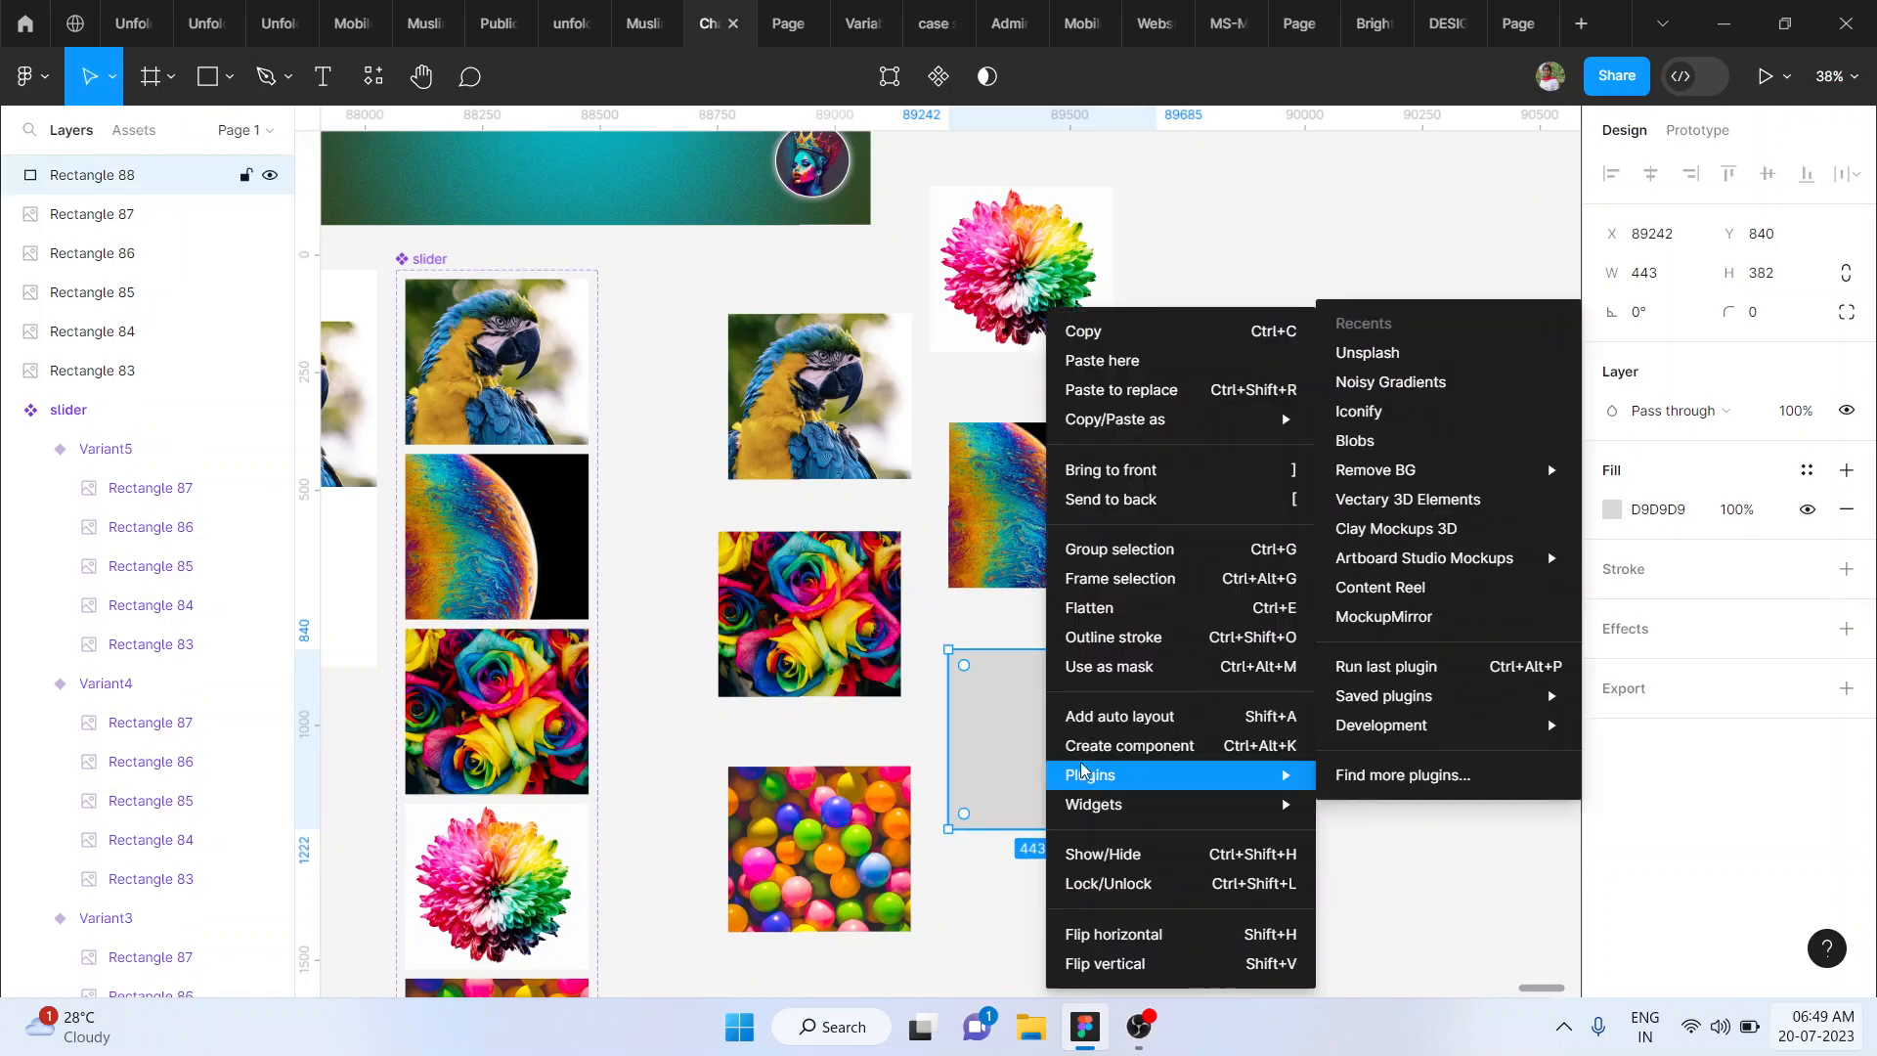
left_click(1395, 361)
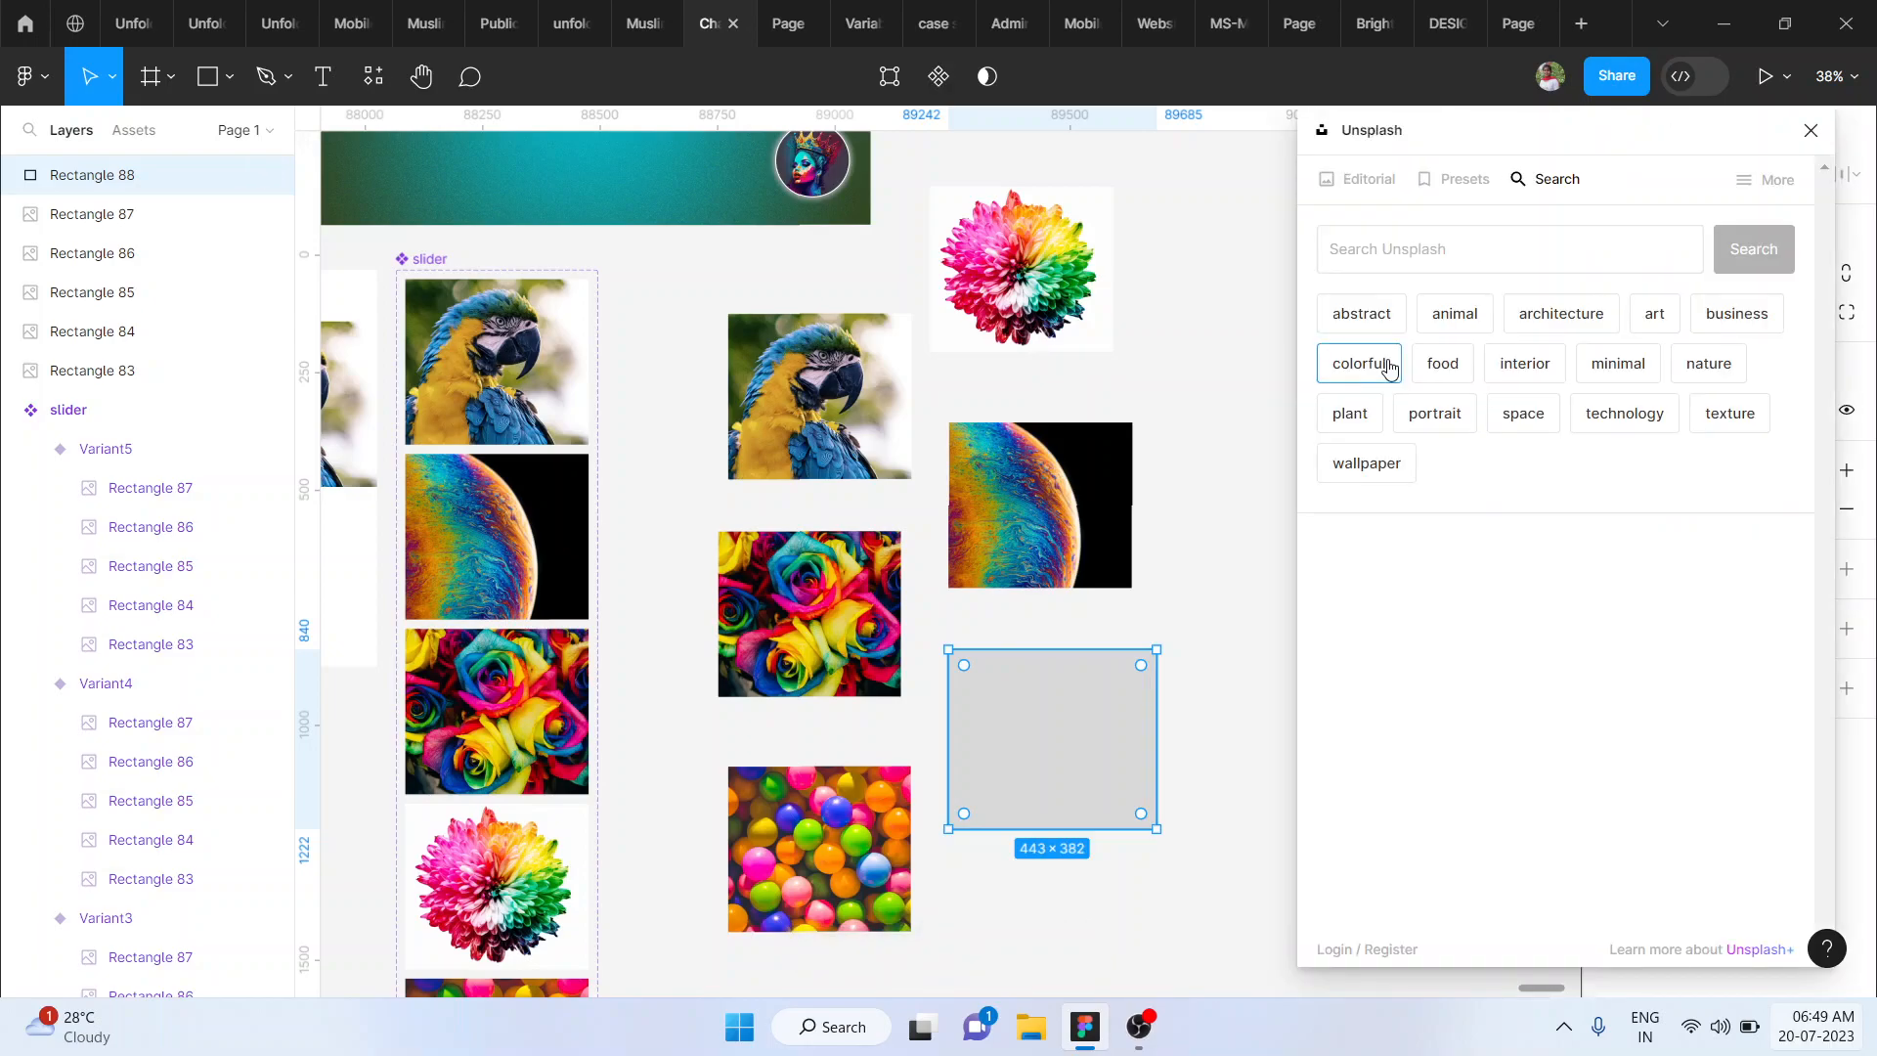
left_click(1389, 367)
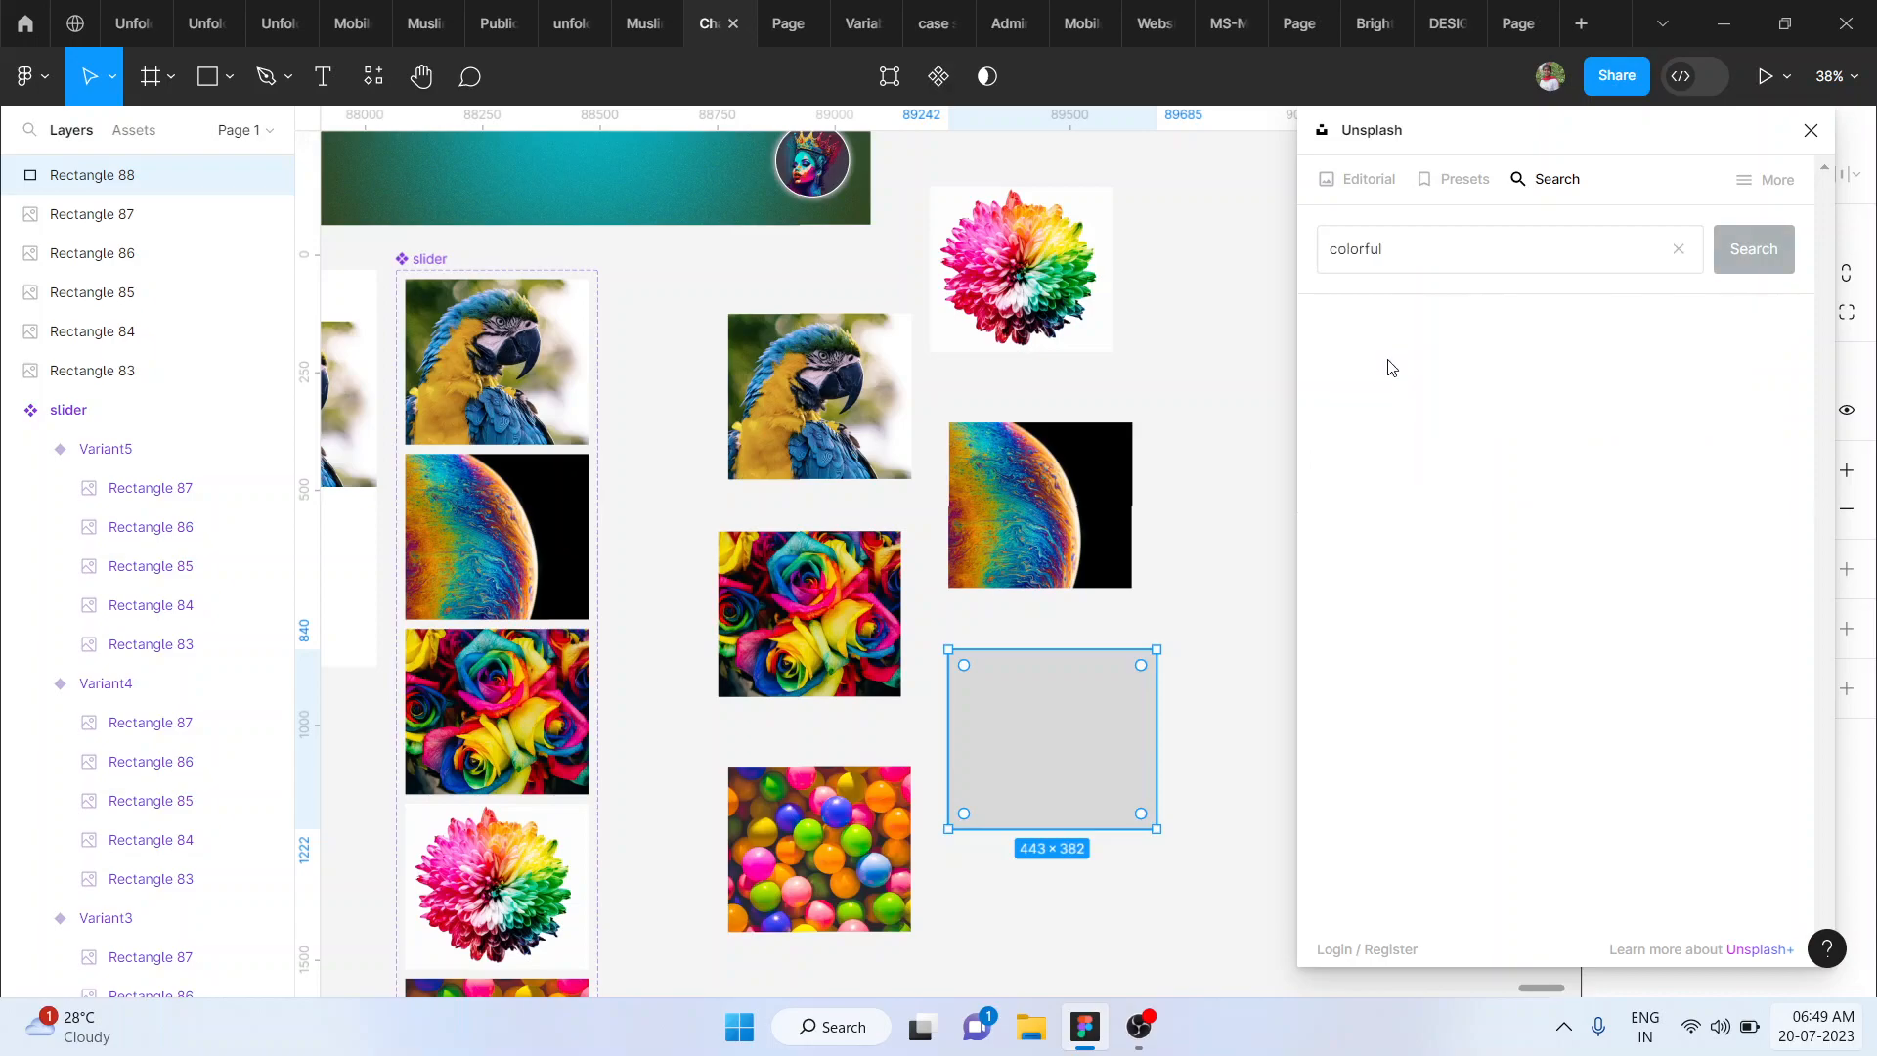
scroll(1623, 684, "down", 5)
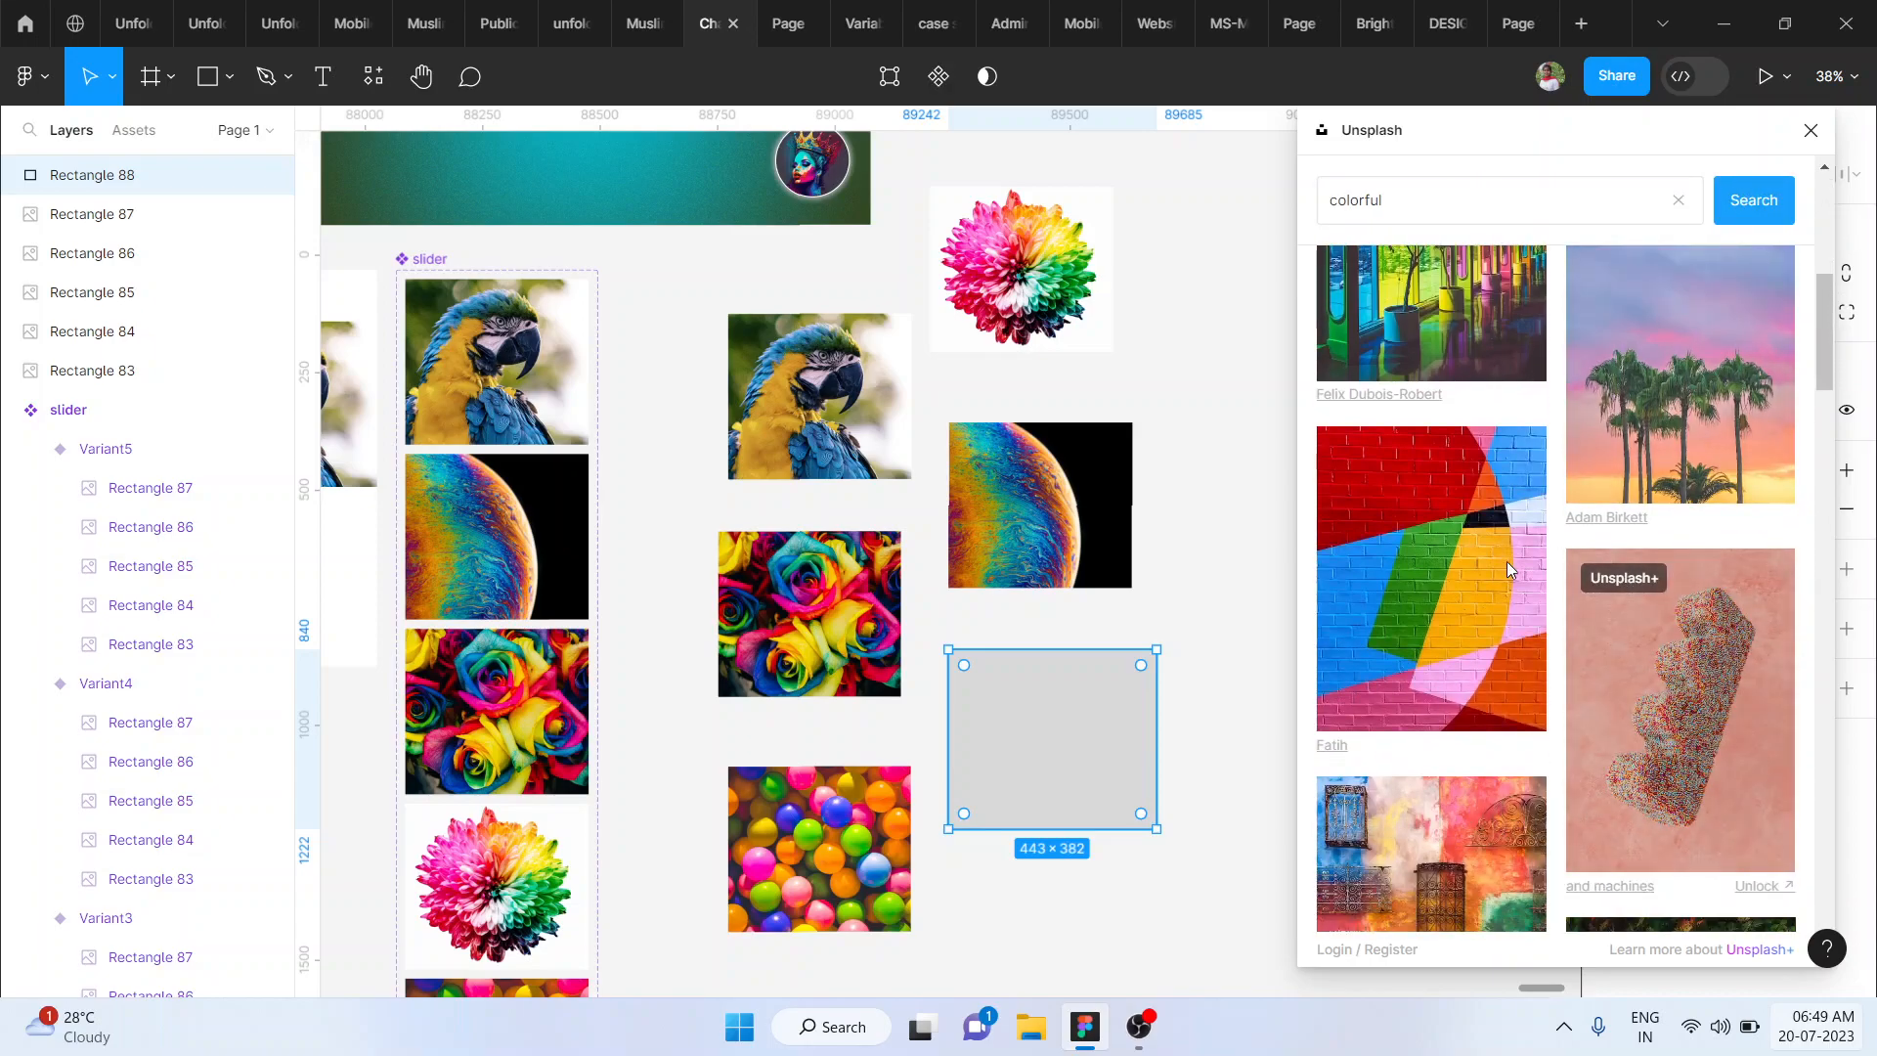
left_click(1439, 617)
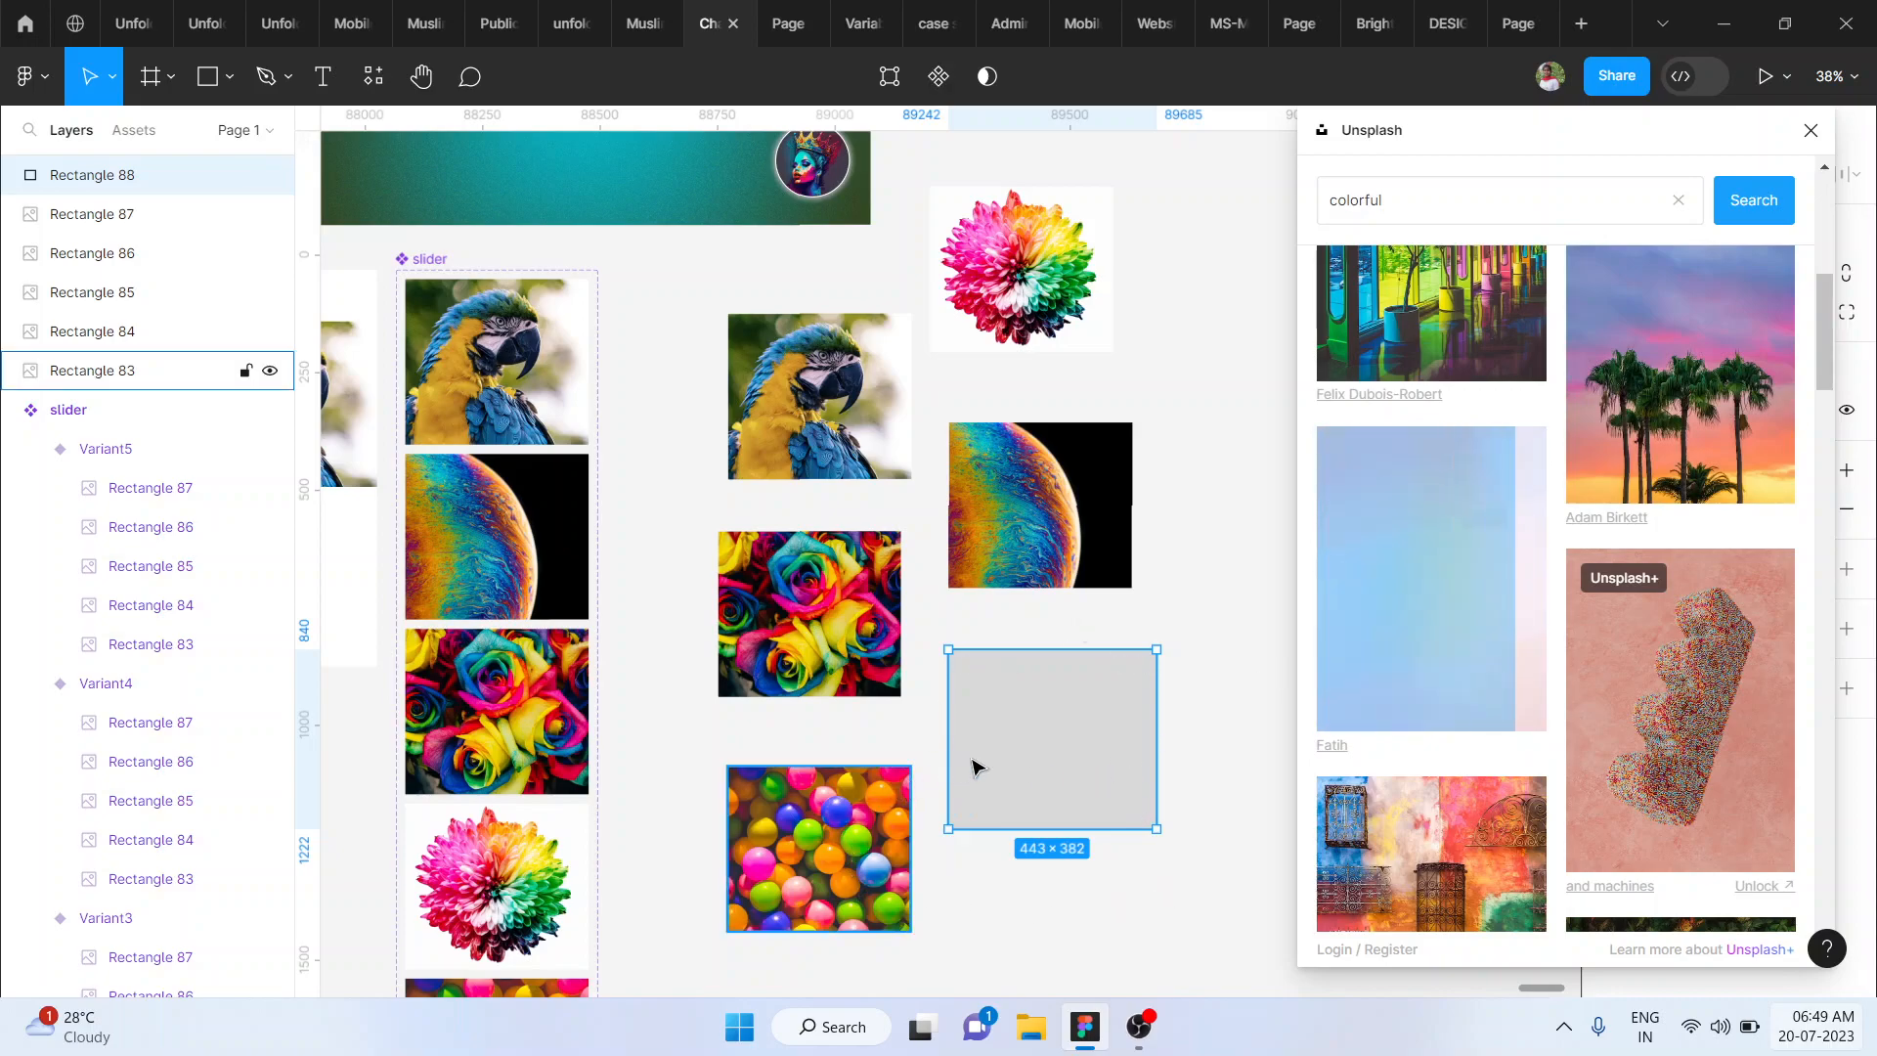
left_click(1033, 717)
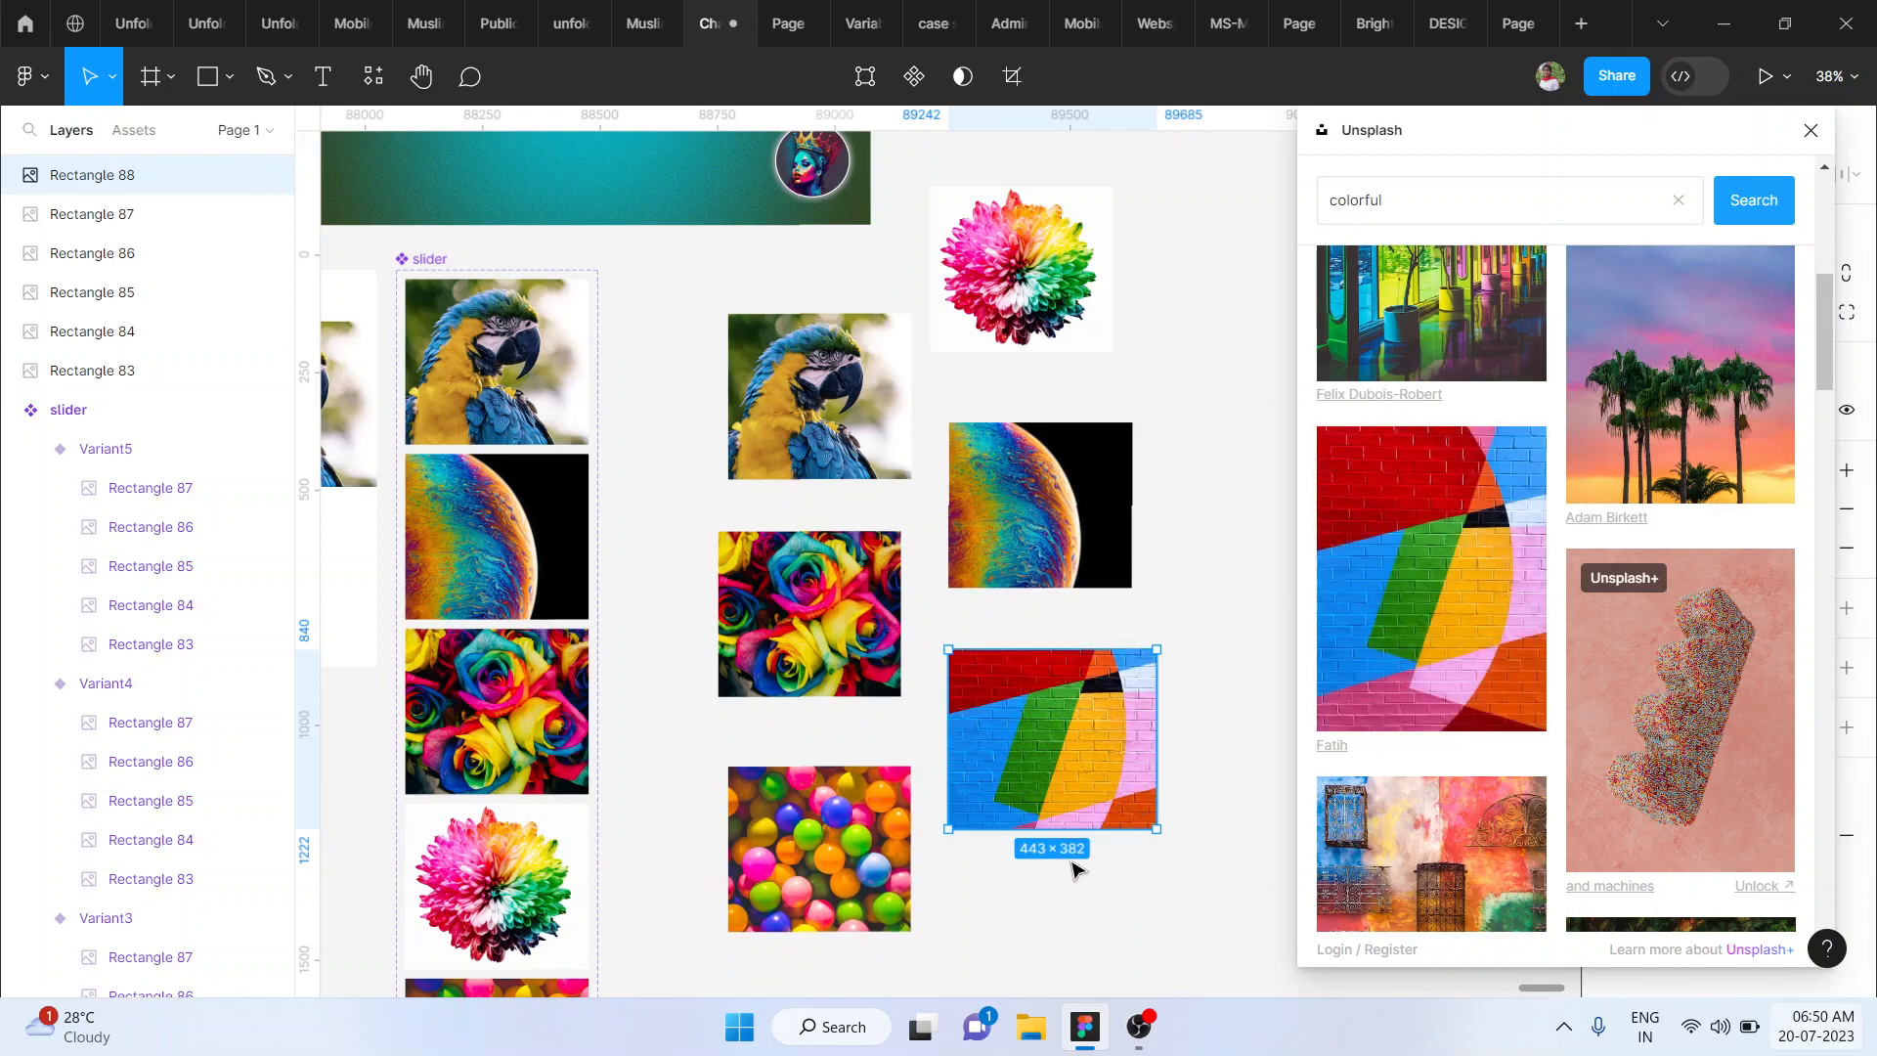
left_click(1811, 131)
left_click(1306, 611)
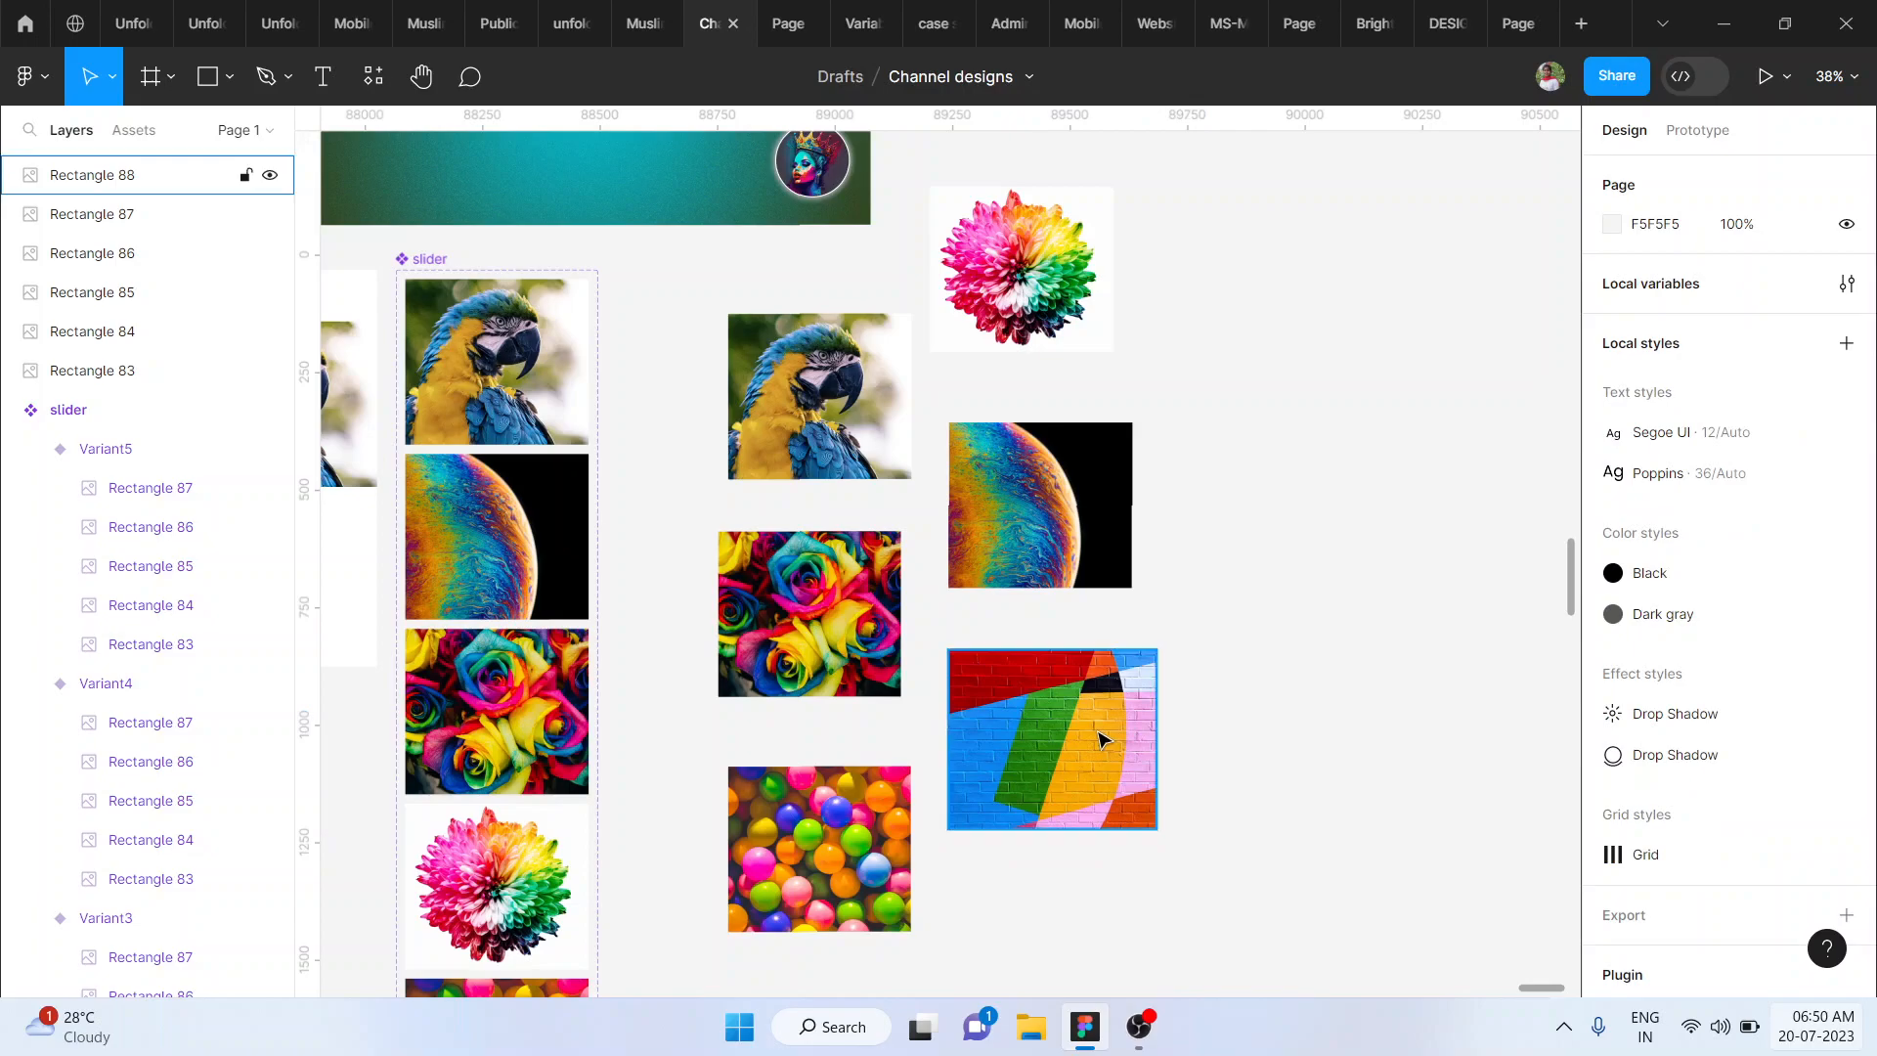
left_click(1101, 740)
left_click(1229, 762)
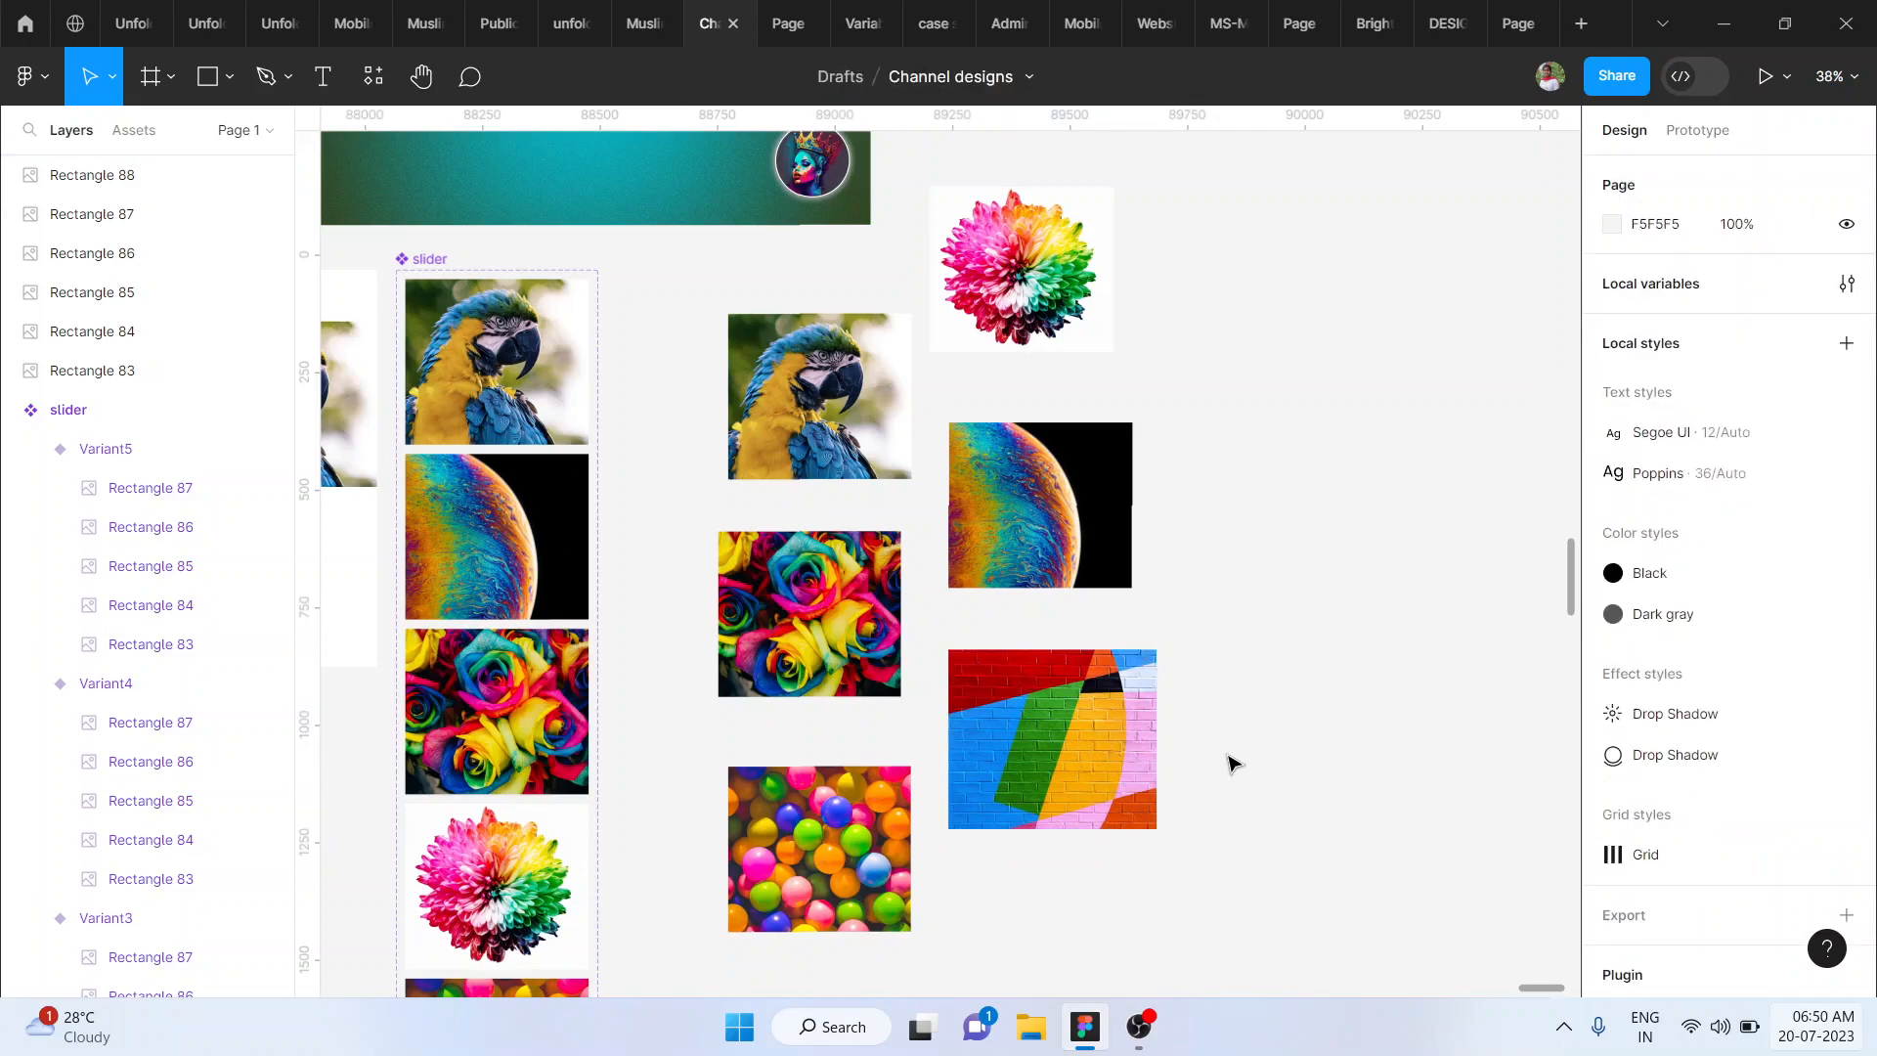
- Draw a second rectangle about 481 × 424 beside the brick wall image and change its fill type to image
key("f")
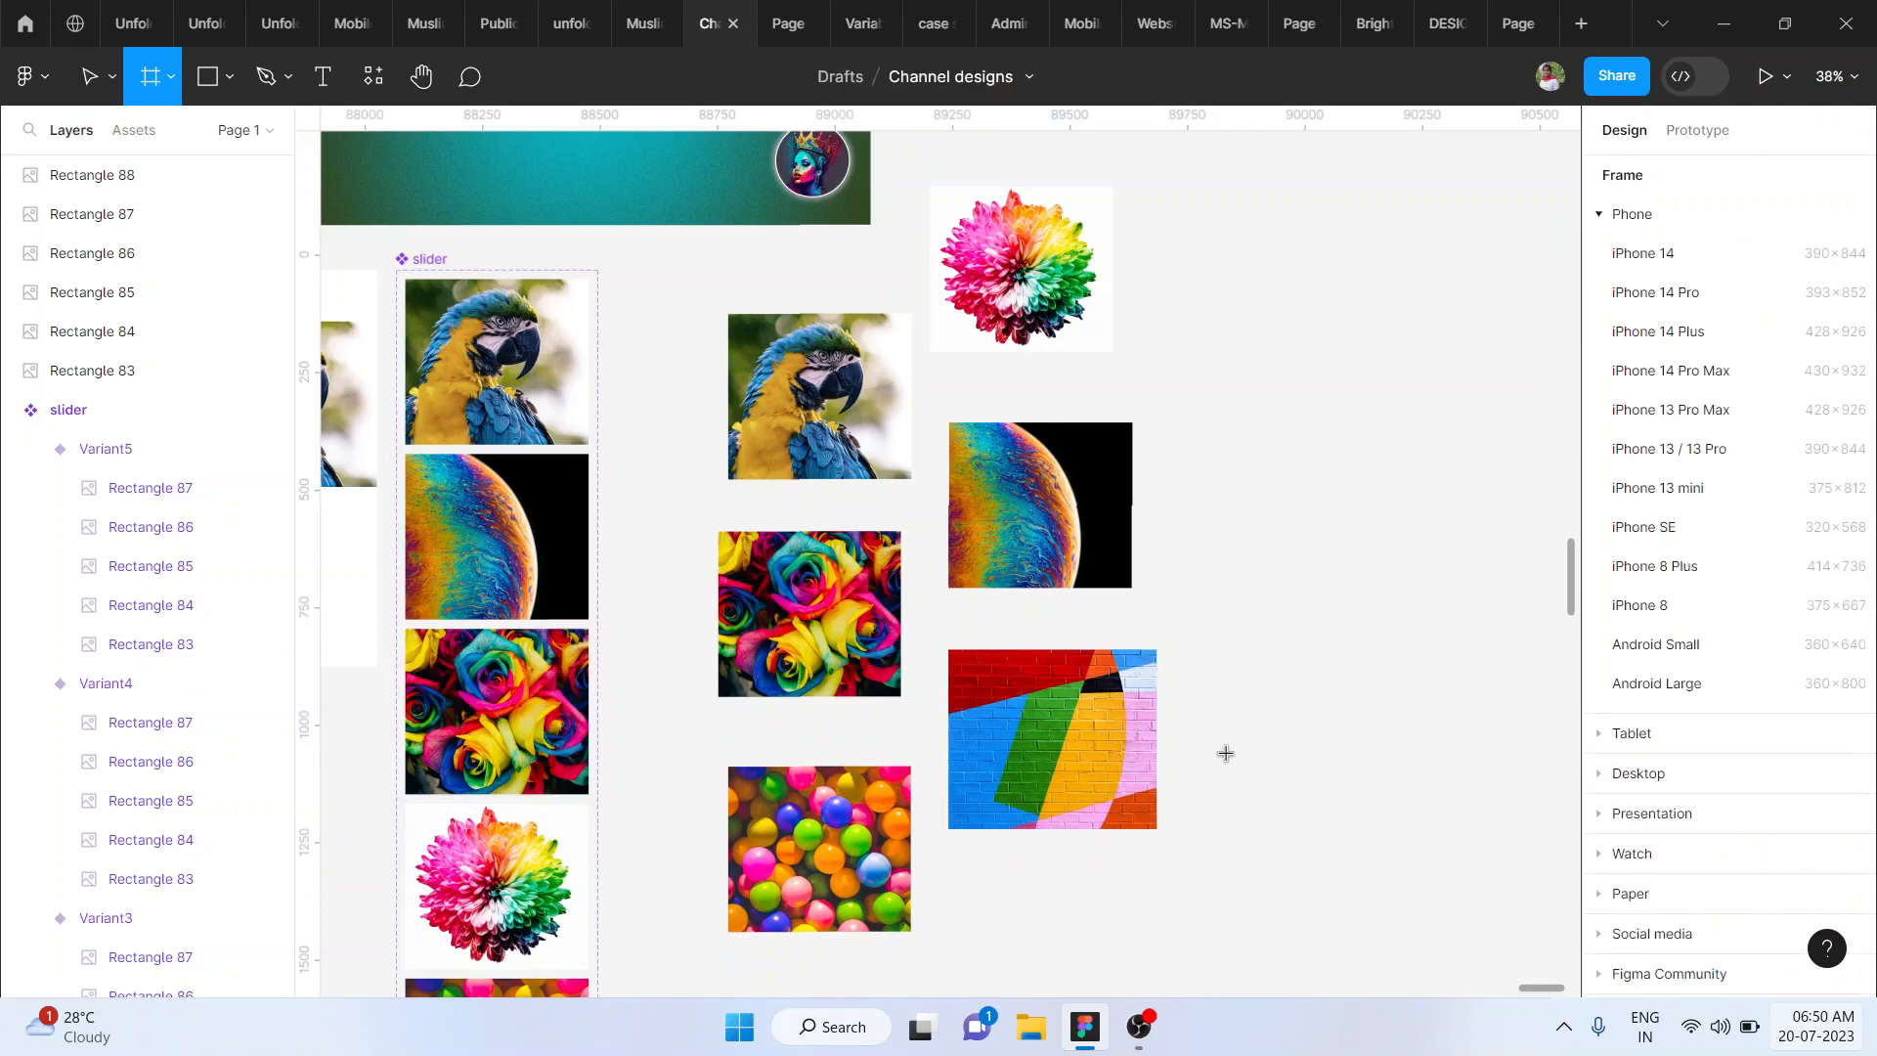
key("r")
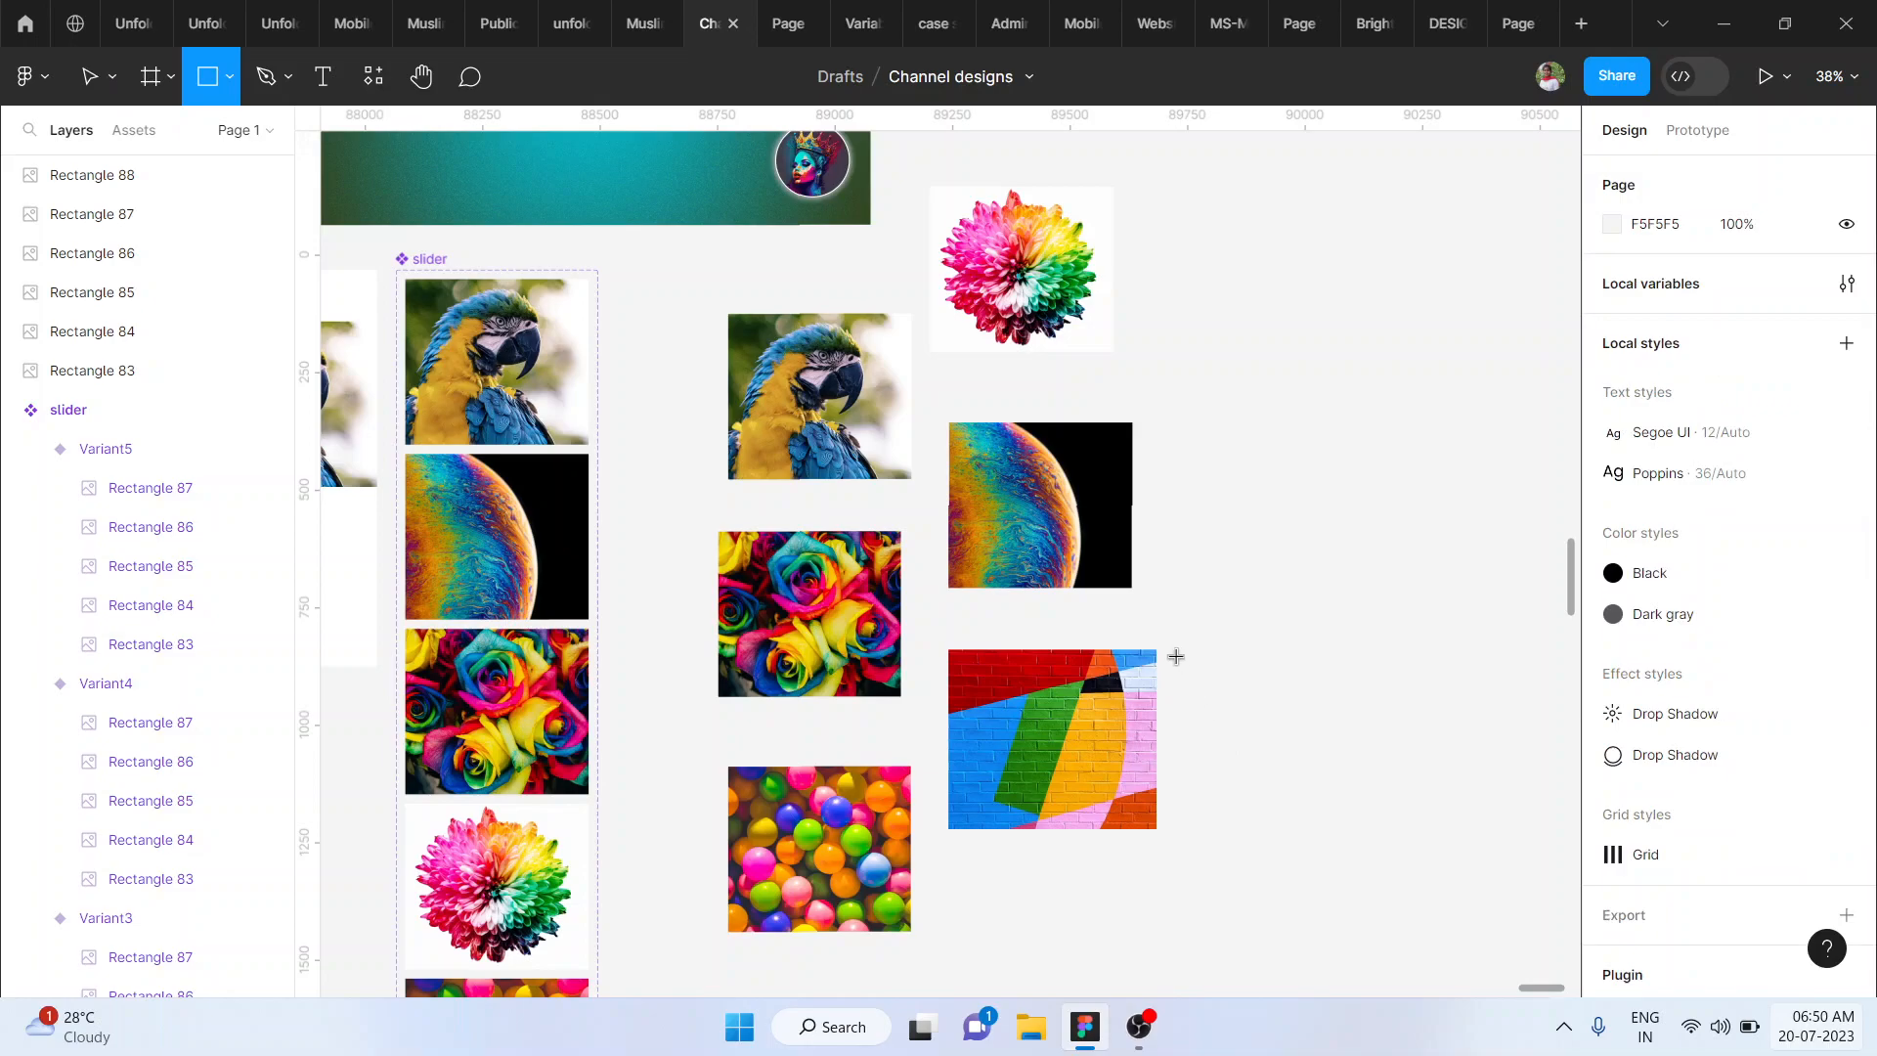
left_click_drag(1174, 649, 1400, 830)
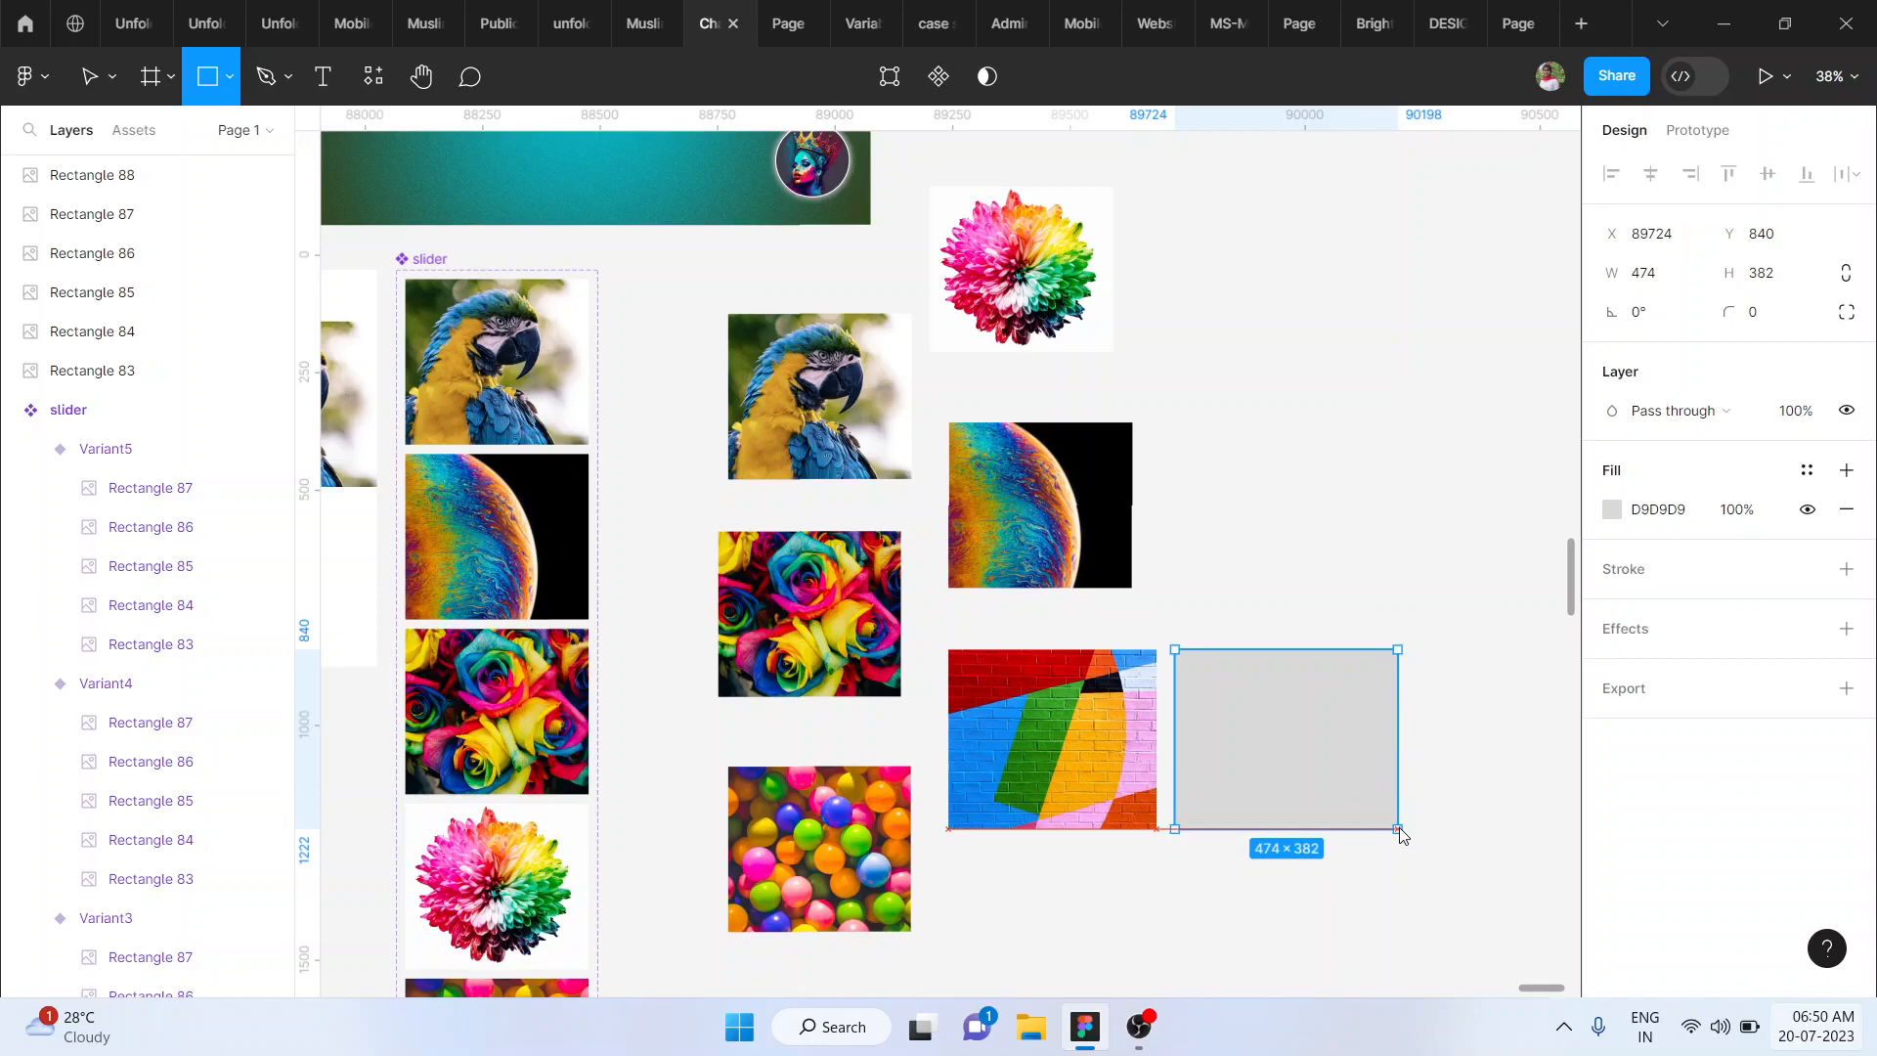
left_click_drag(1400, 830, 1400, 848)
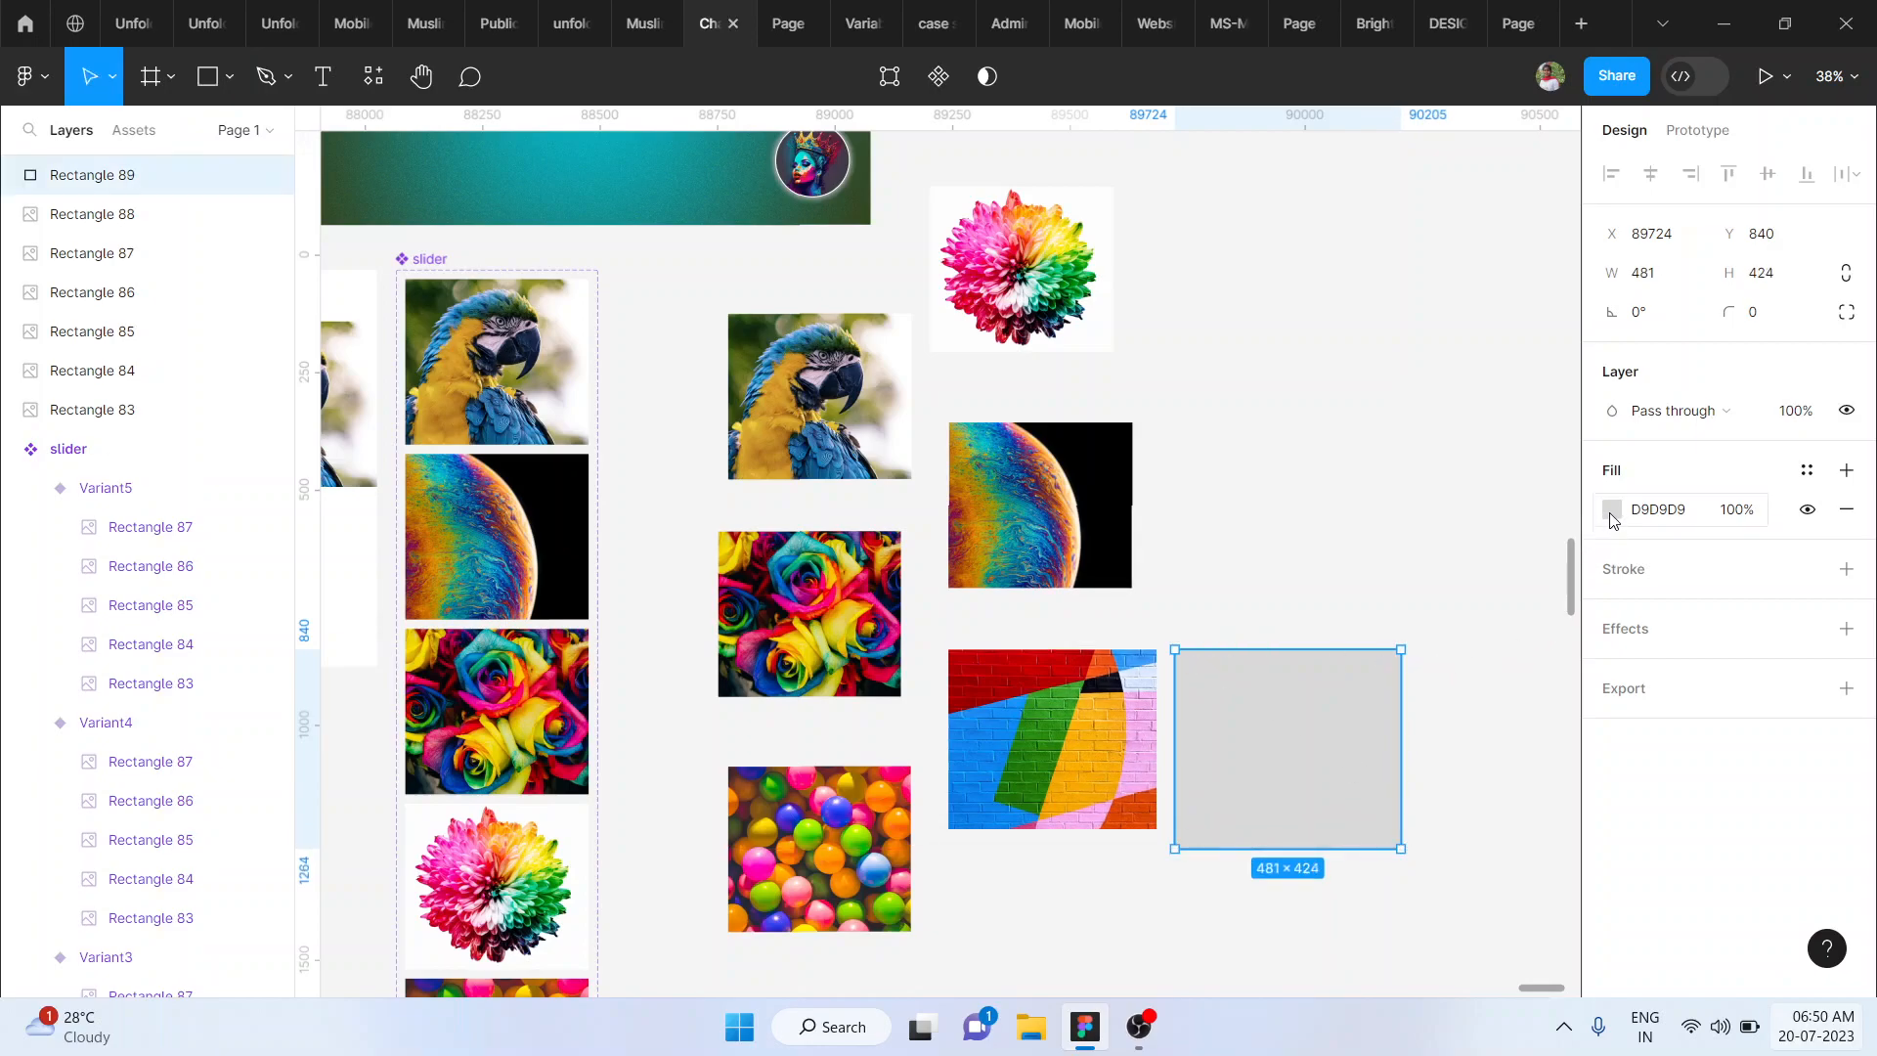
left_click(1613, 510)
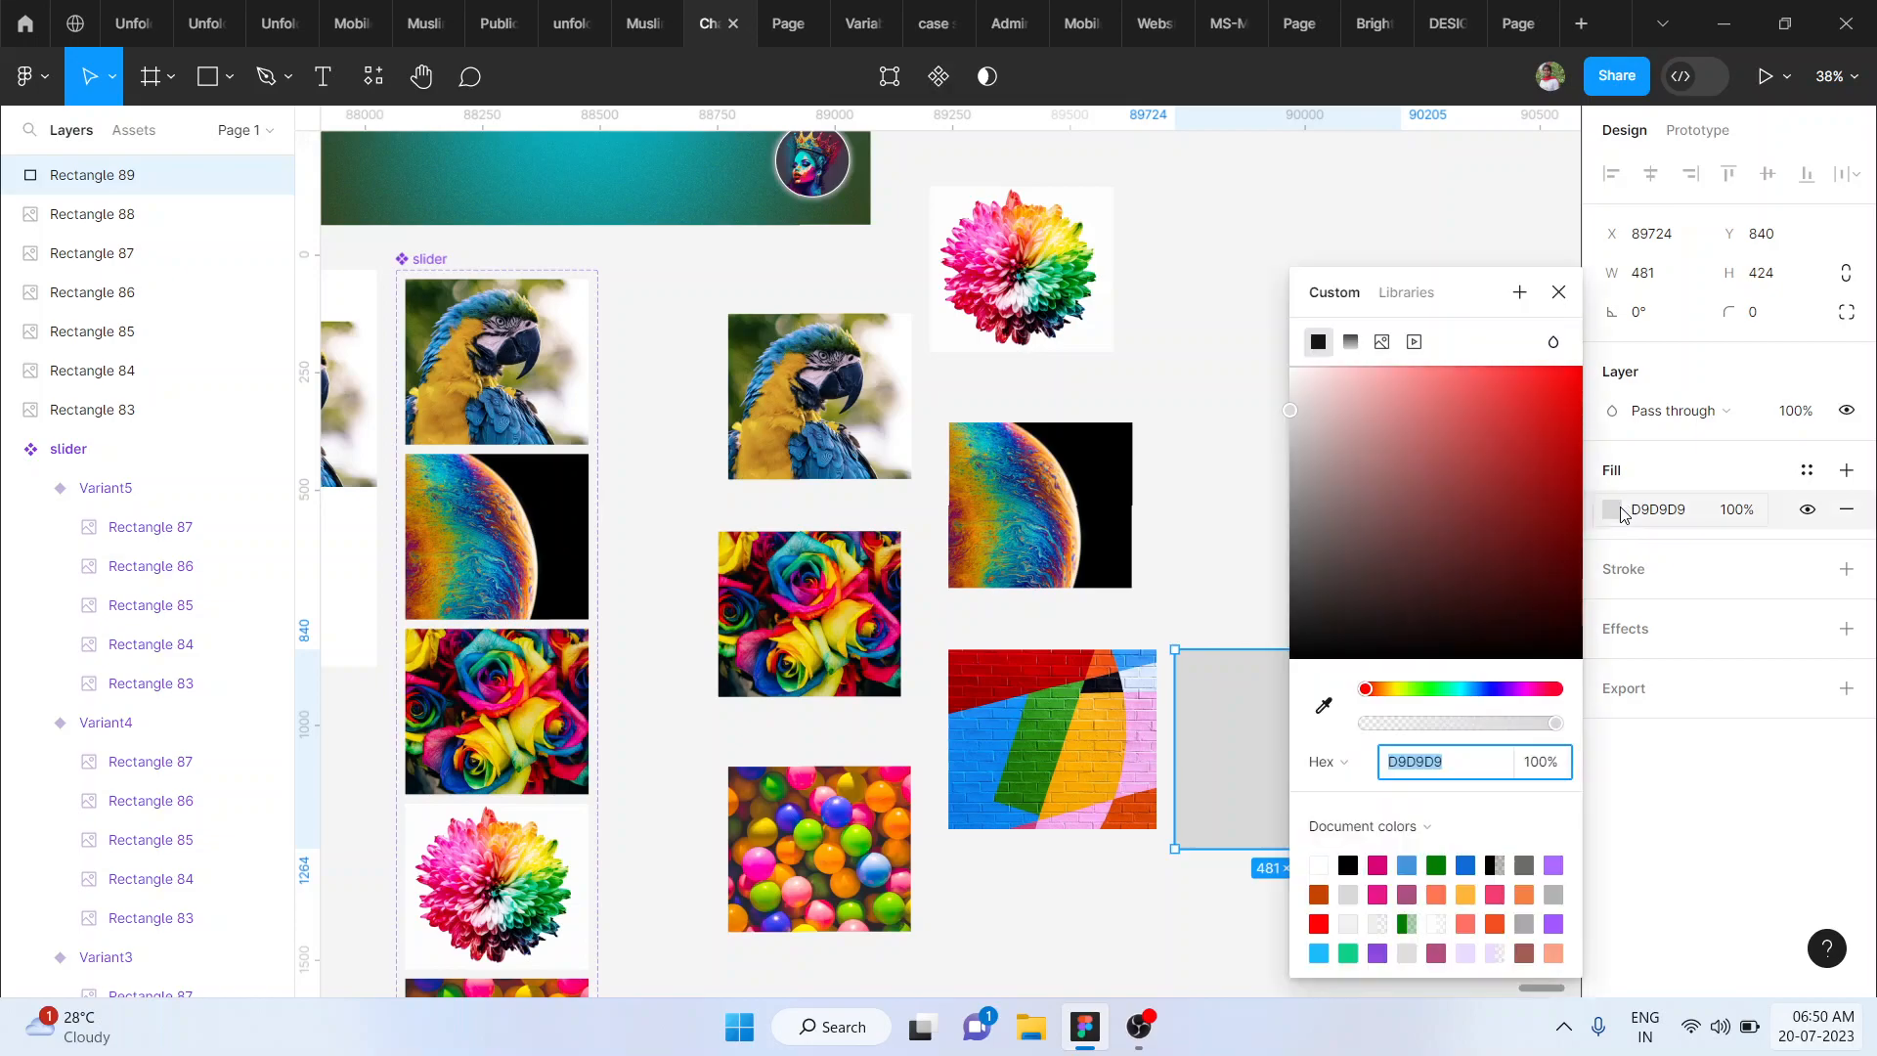
left_click(1382, 344)
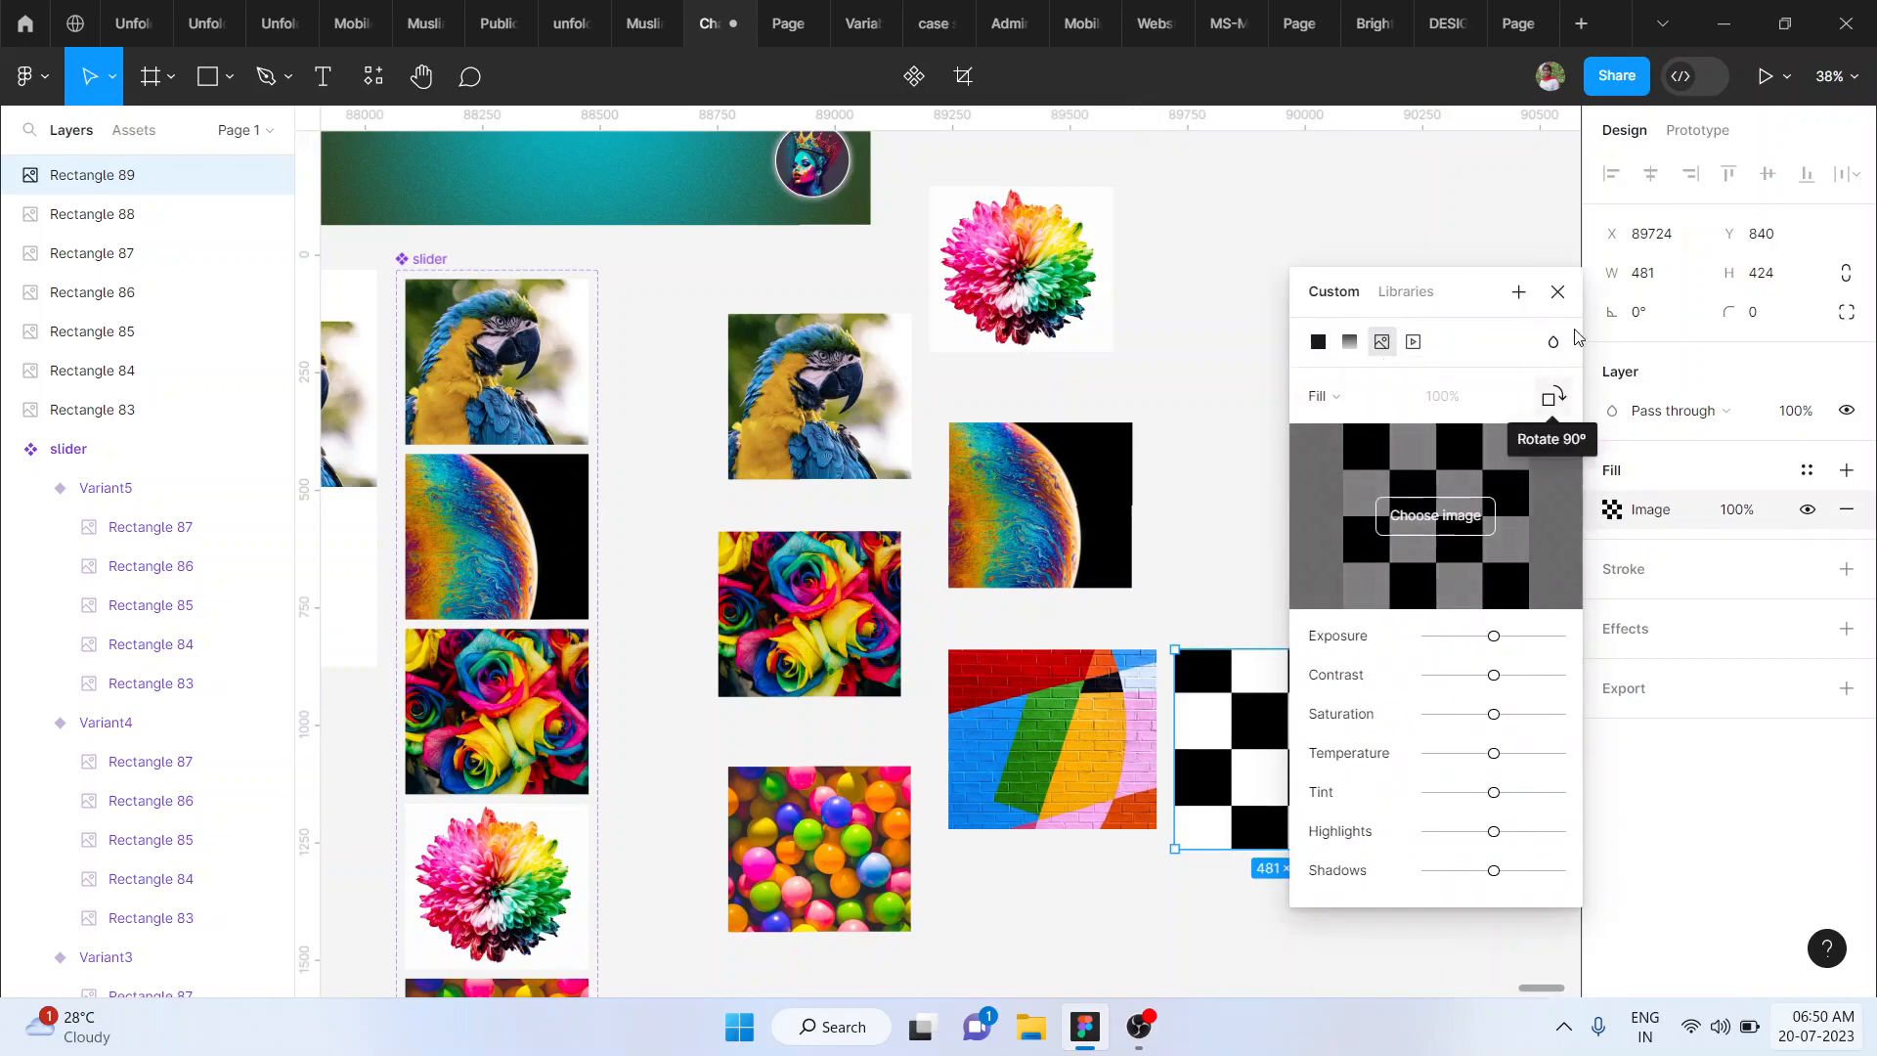
- Fill the rectangle beside the brick wall with the "young-smiling-handsome-caucasian-man" JPG from Downloads and close the fill settings
left_click(1437, 516)
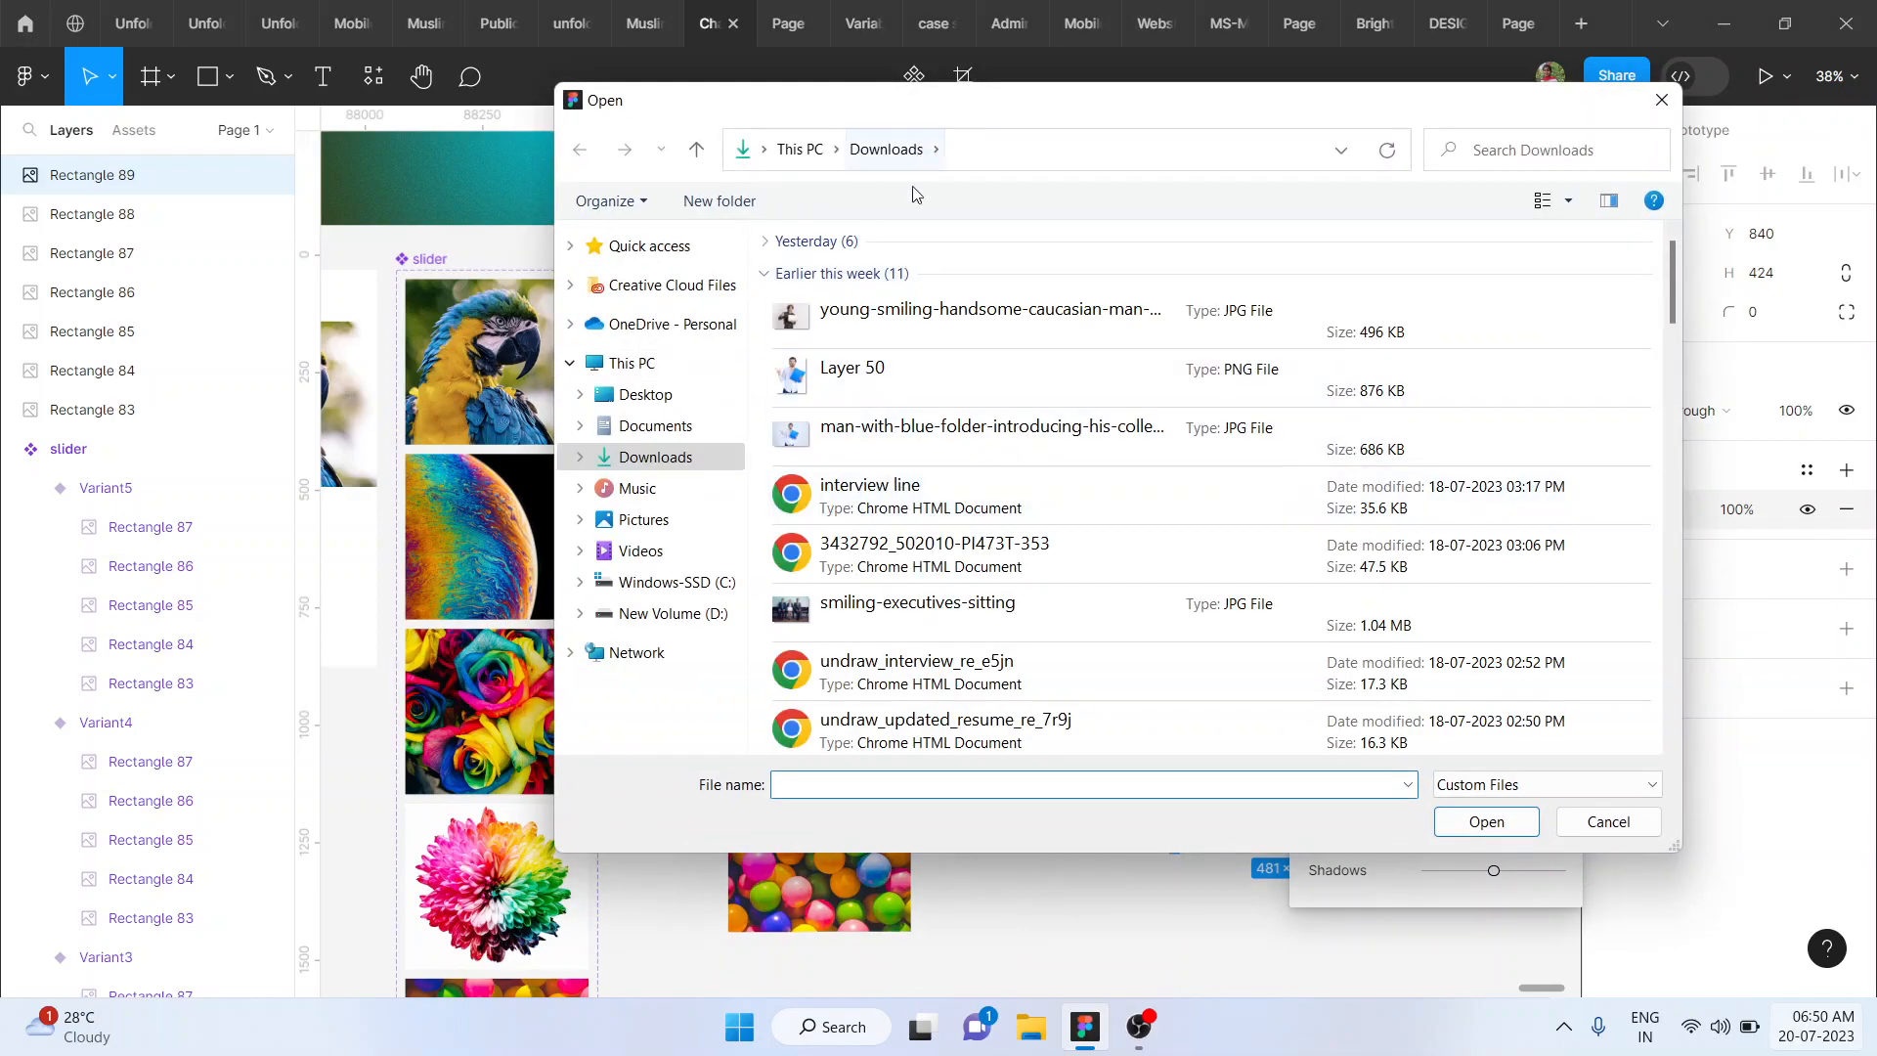
double_click(869, 315)
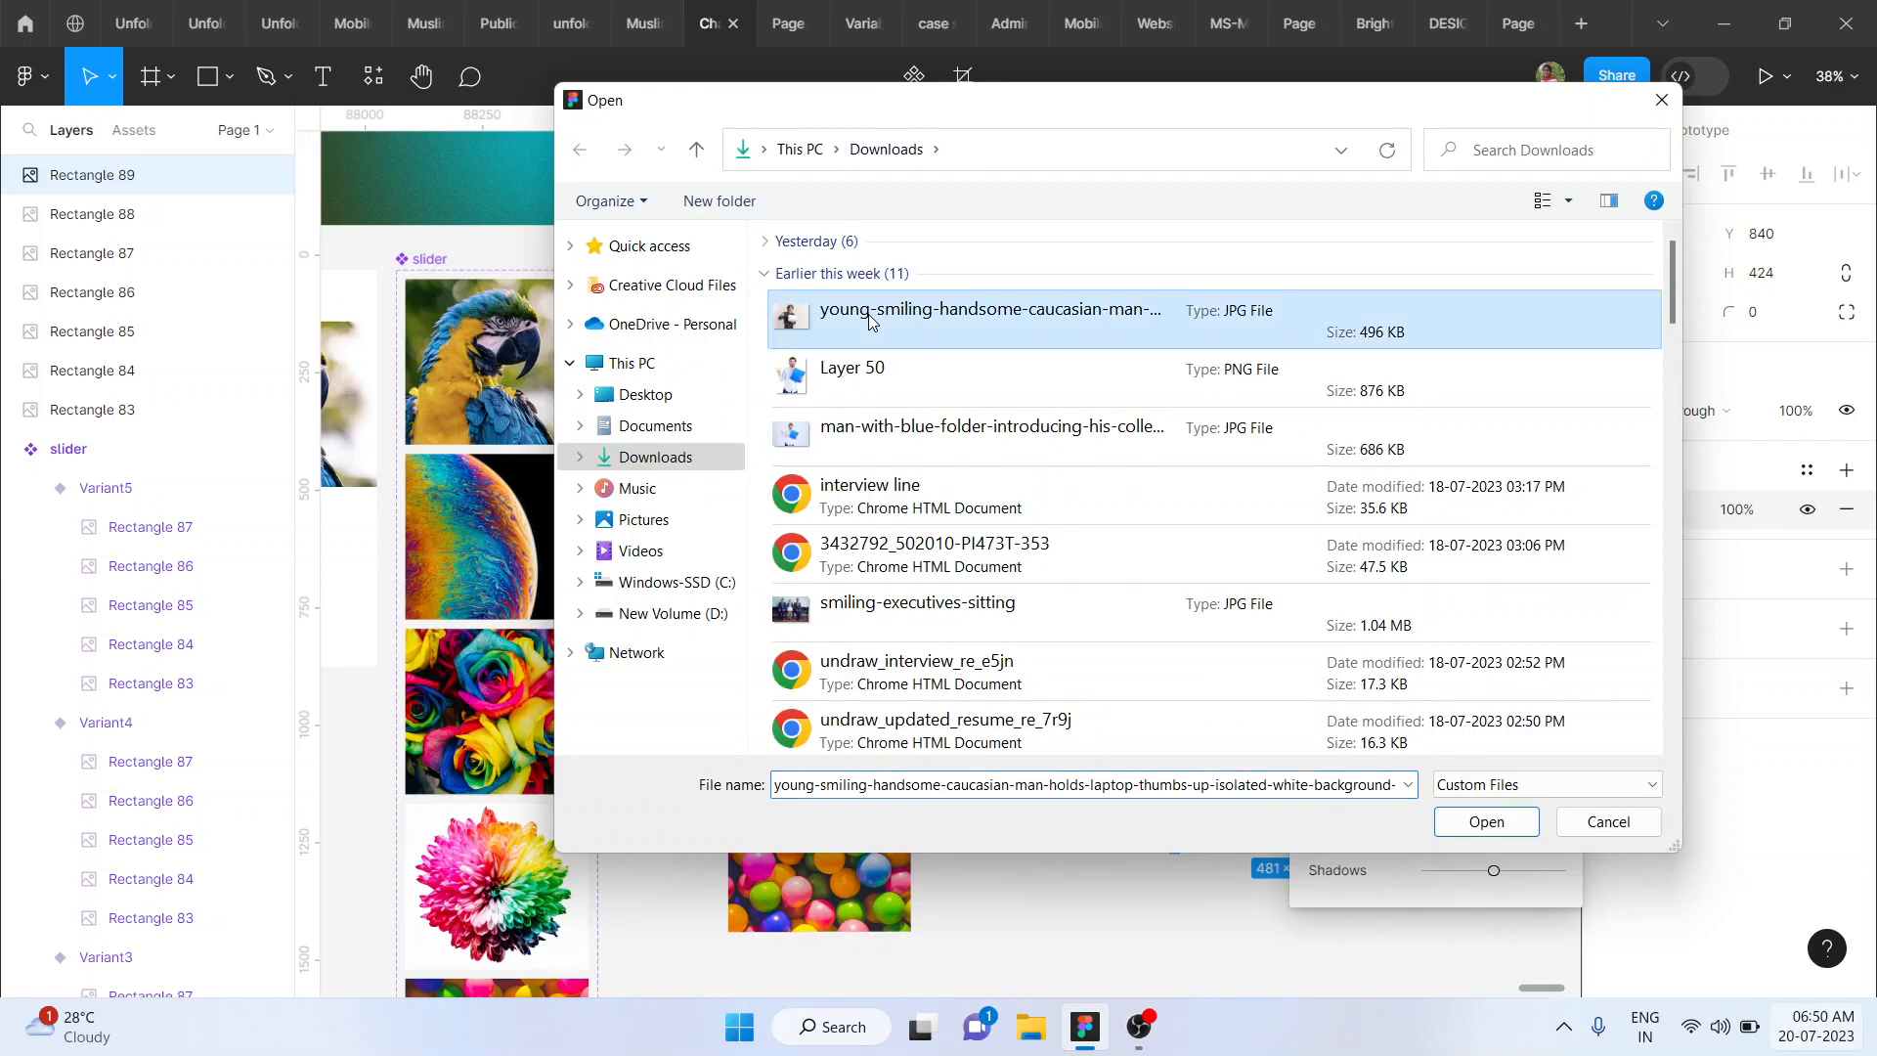
key("shift+2")
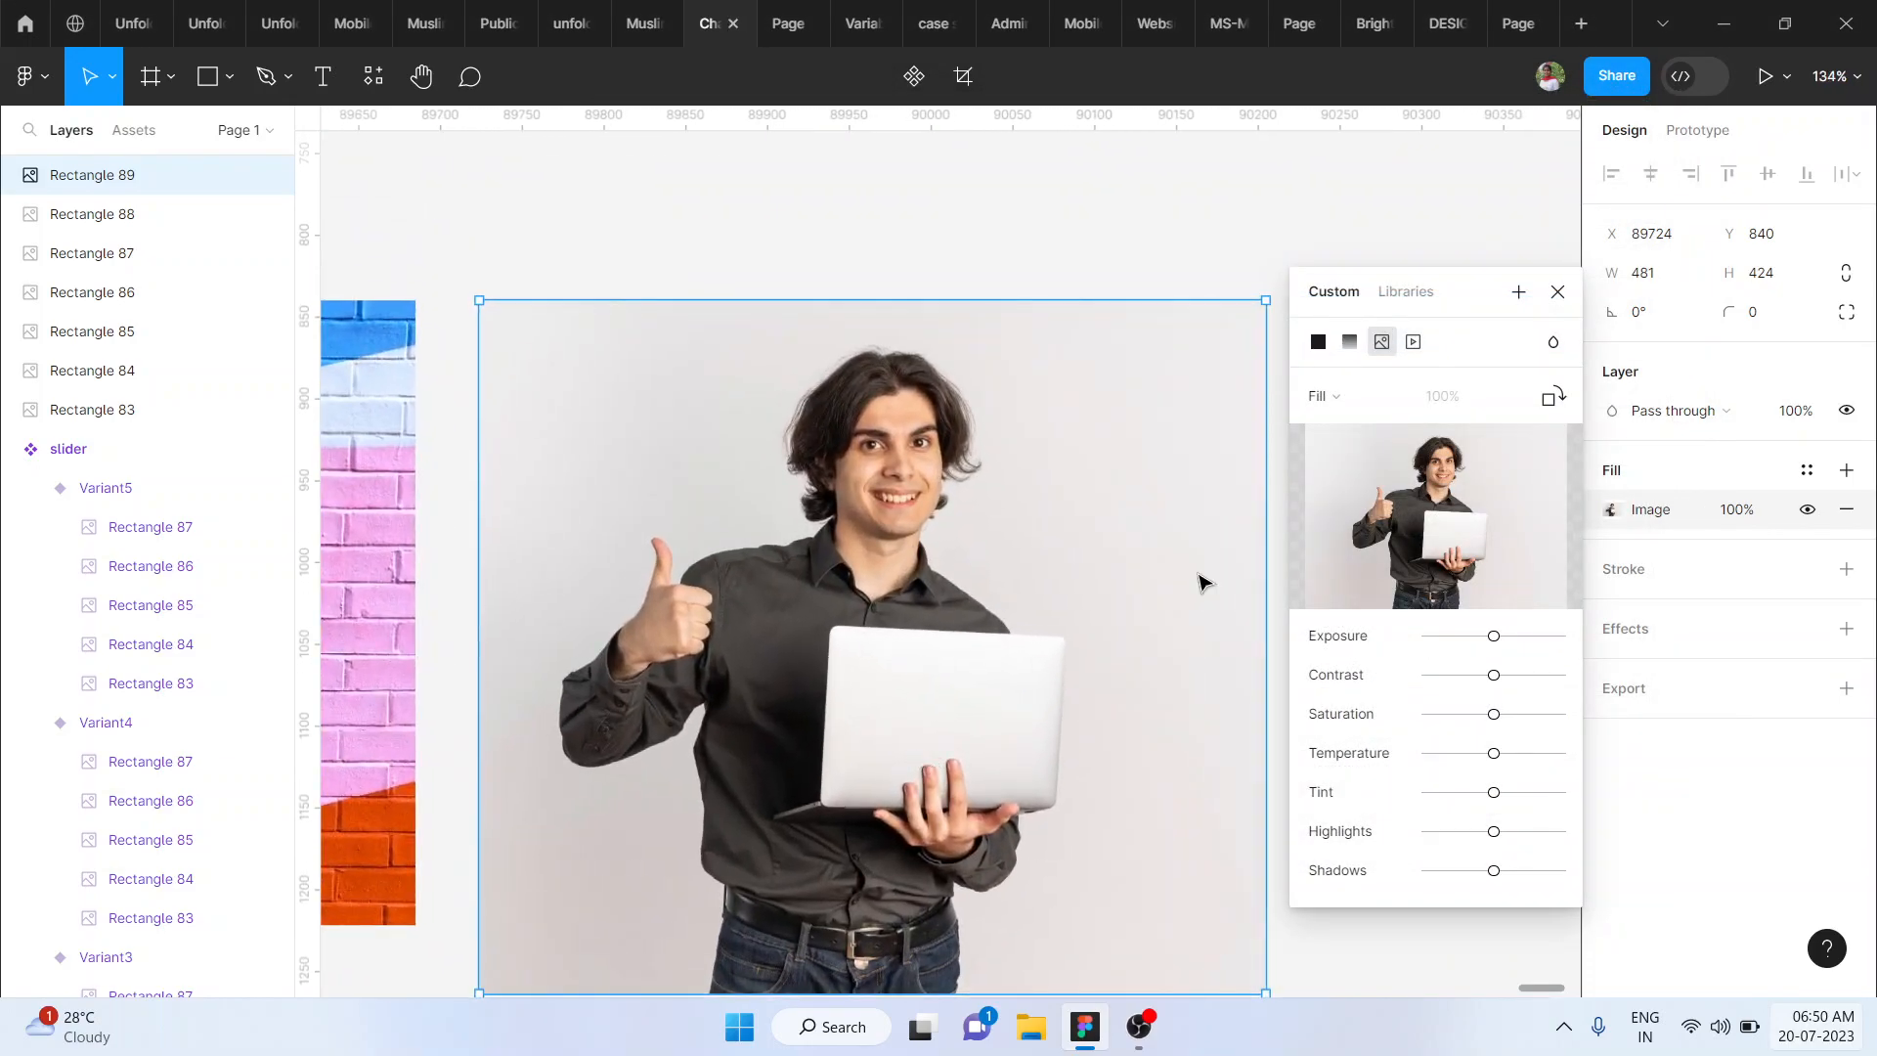
left_click(1557, 291)
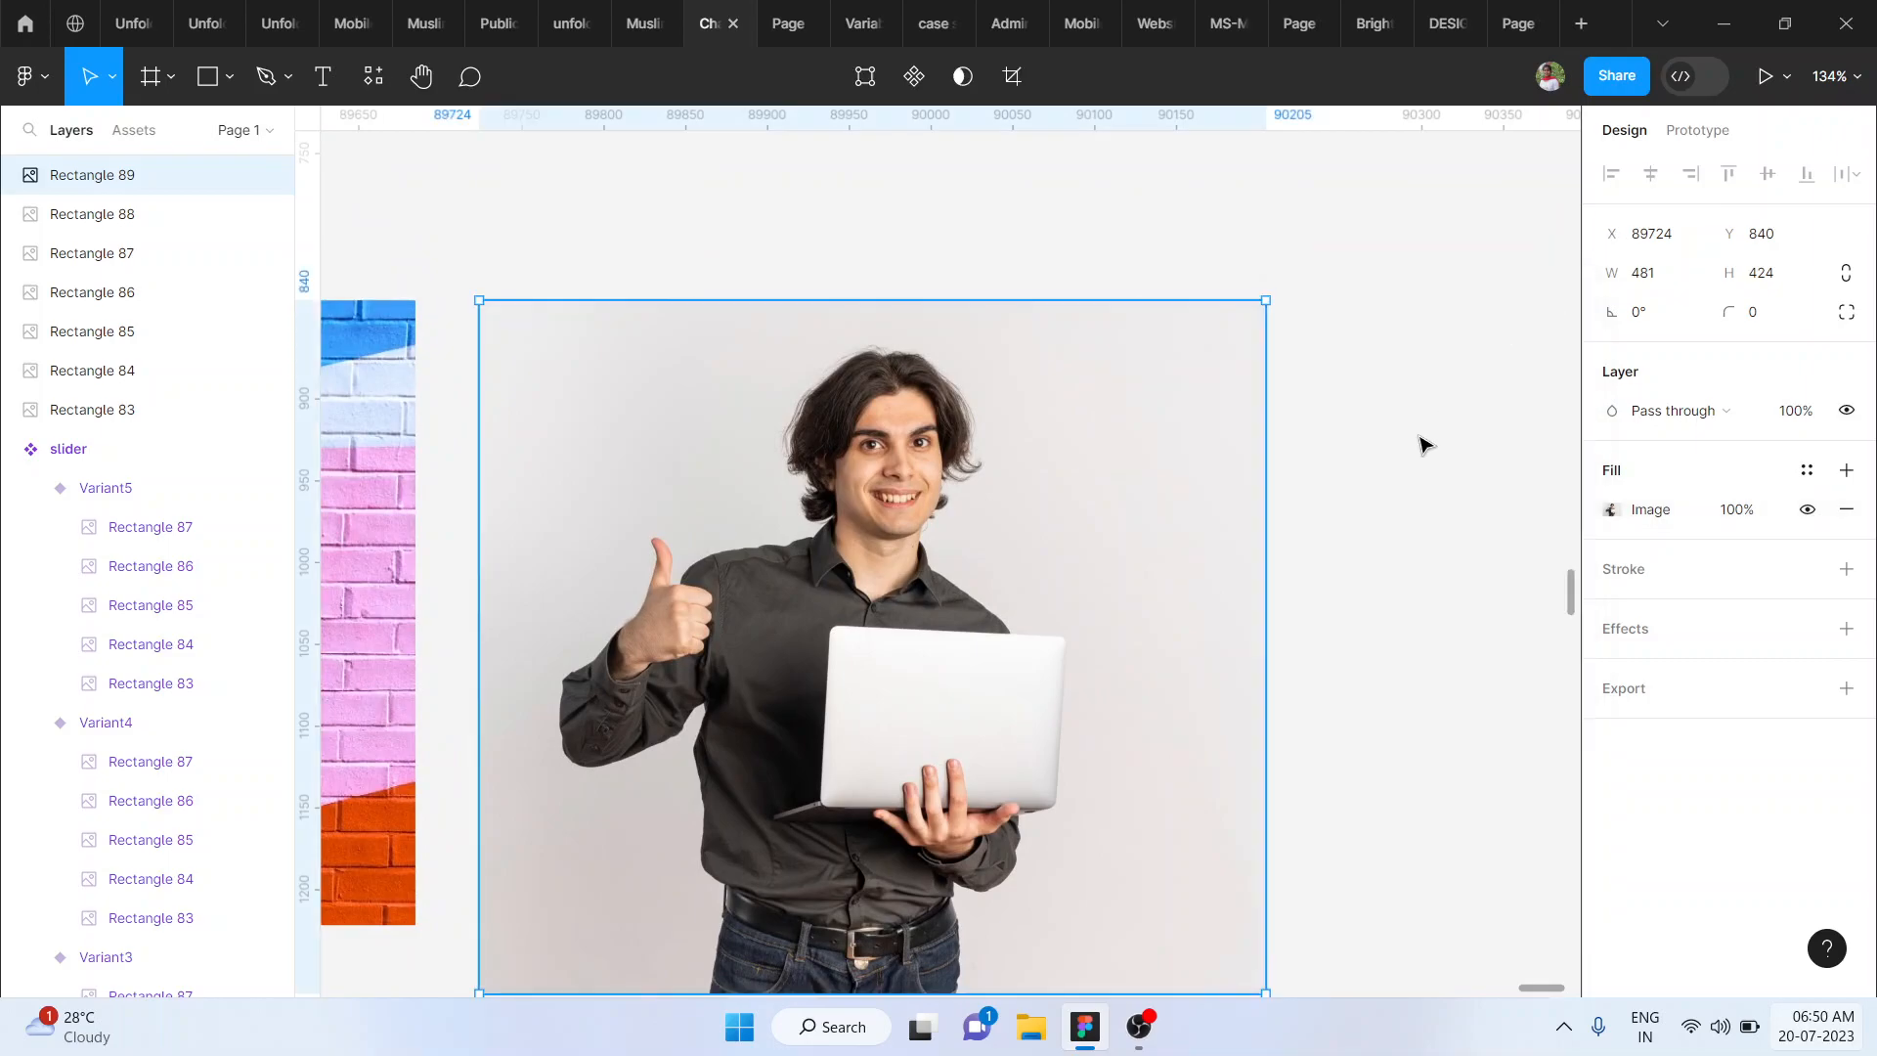
- Delete the rectangle with the man's photo and the brick wall rectangle
left_click(1423, 441)
scroll(1424, 444, "down", 2)
left_click(1076, 598)
scroll(1085, 598, "down", 2)
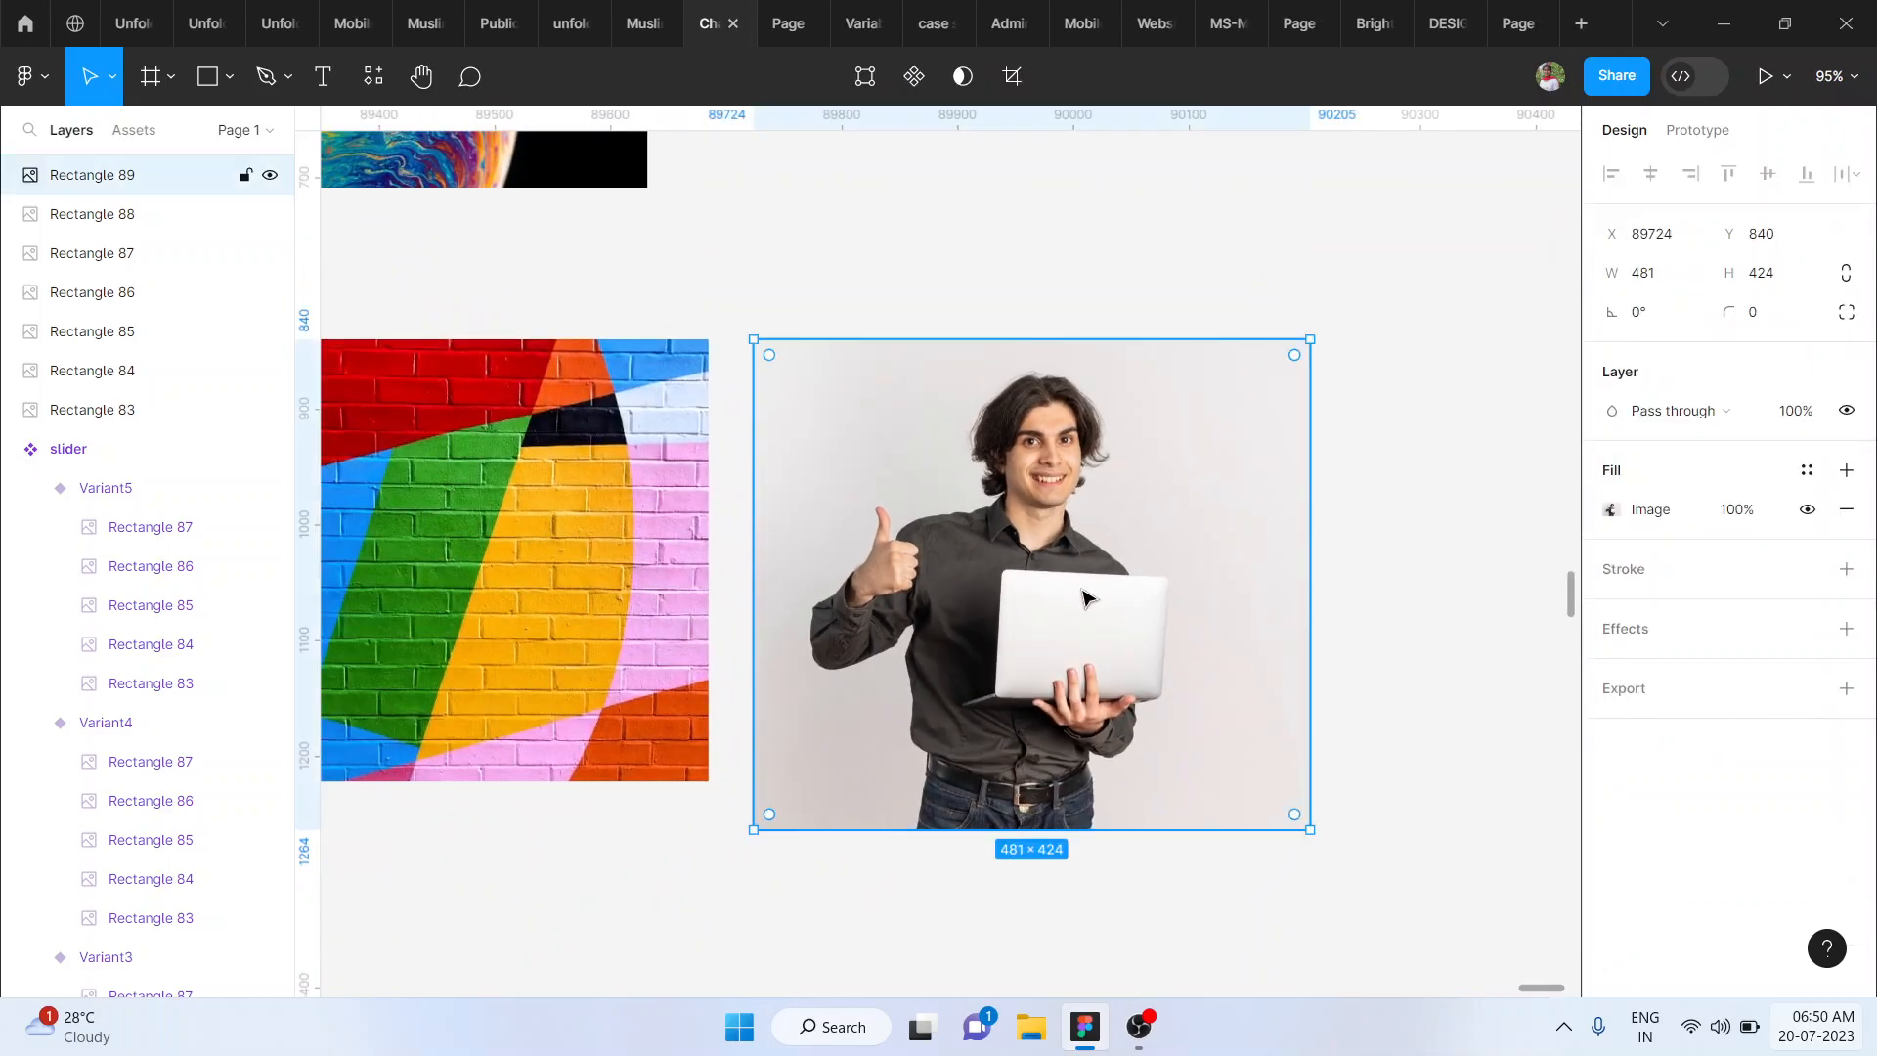
scroll(1085, 599, "down", 7)
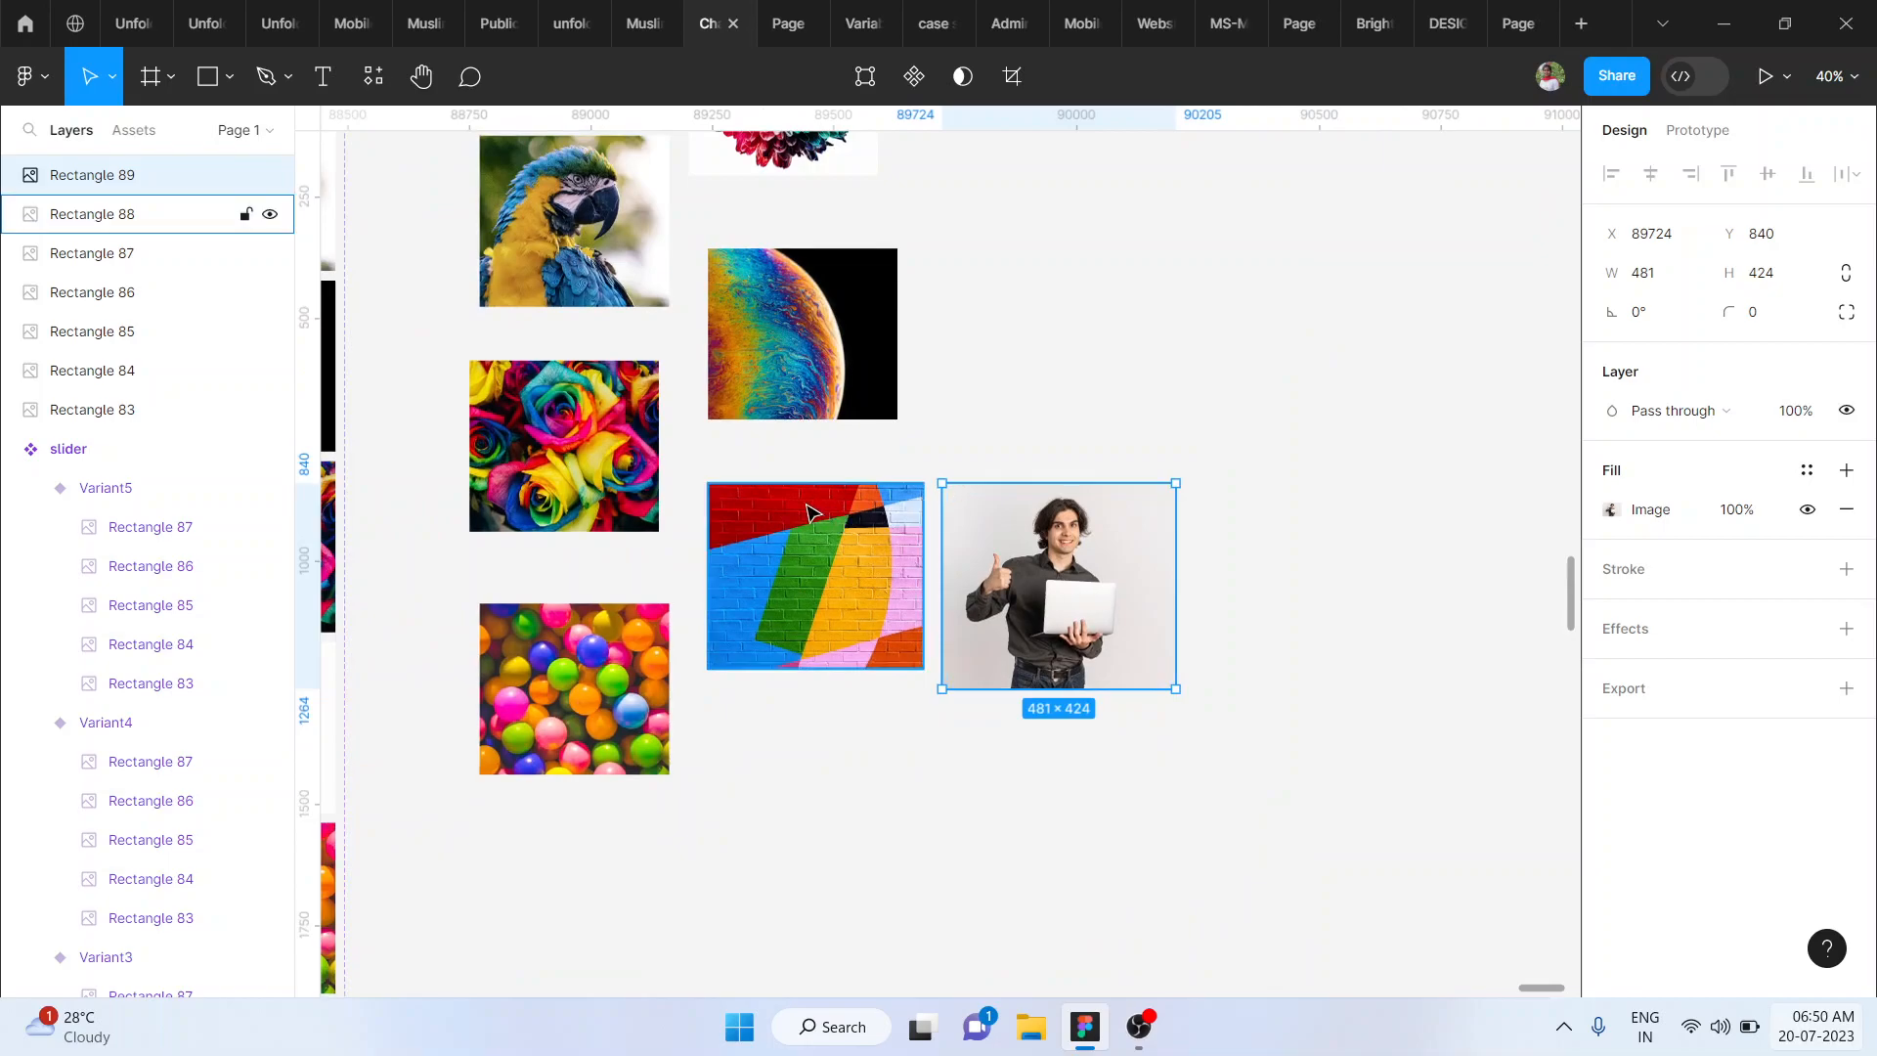
key("Delete")
scroll(1090, 575, "down", 4)
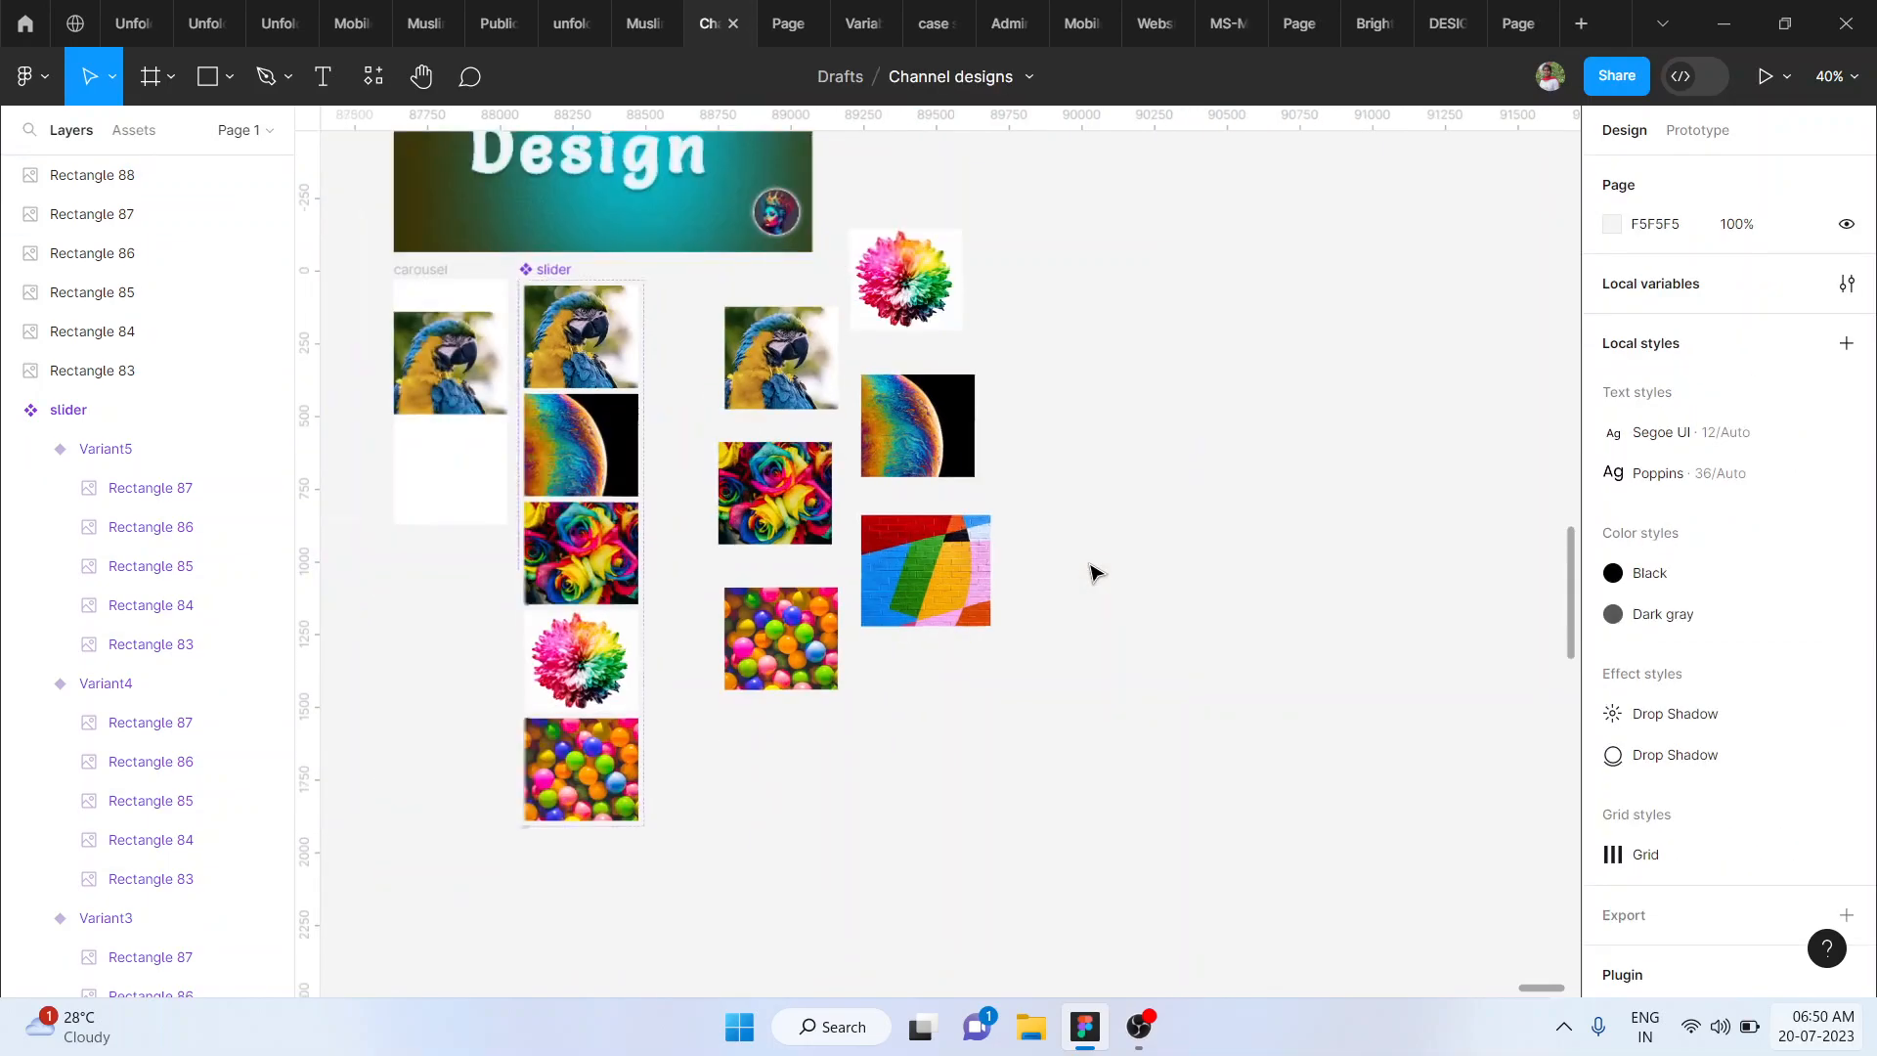
left_click(972, 571)
key("Delete")
- Stack the roses, balls, planet and flower images exactly on the standalone parrot image's position, keeping the parrot on top
left_click_drag(777, 541, 784, 415)
left_click_drag(807, 618, 807, 357)
left_click(926, 445)
scroll(926, 445, "up", 5, "ctrl")
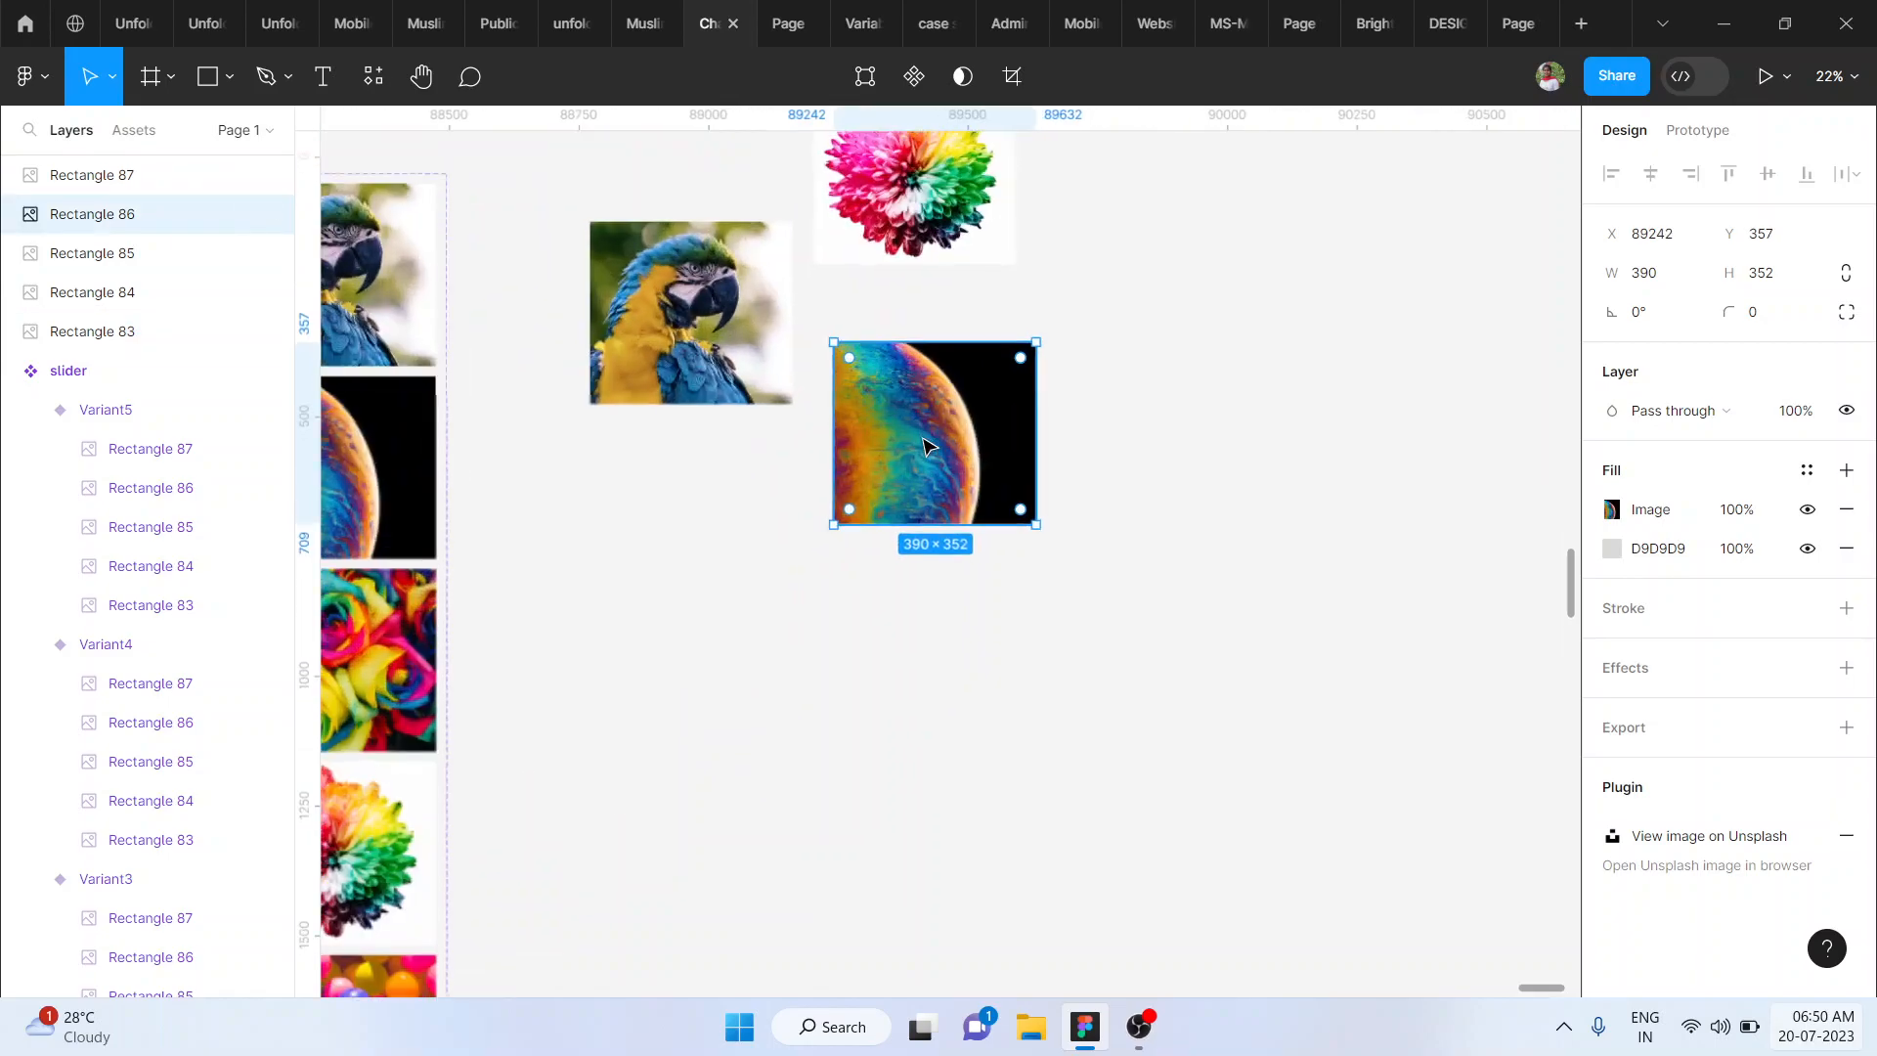
scroll(868, 626, "up", 3, "ctrl")
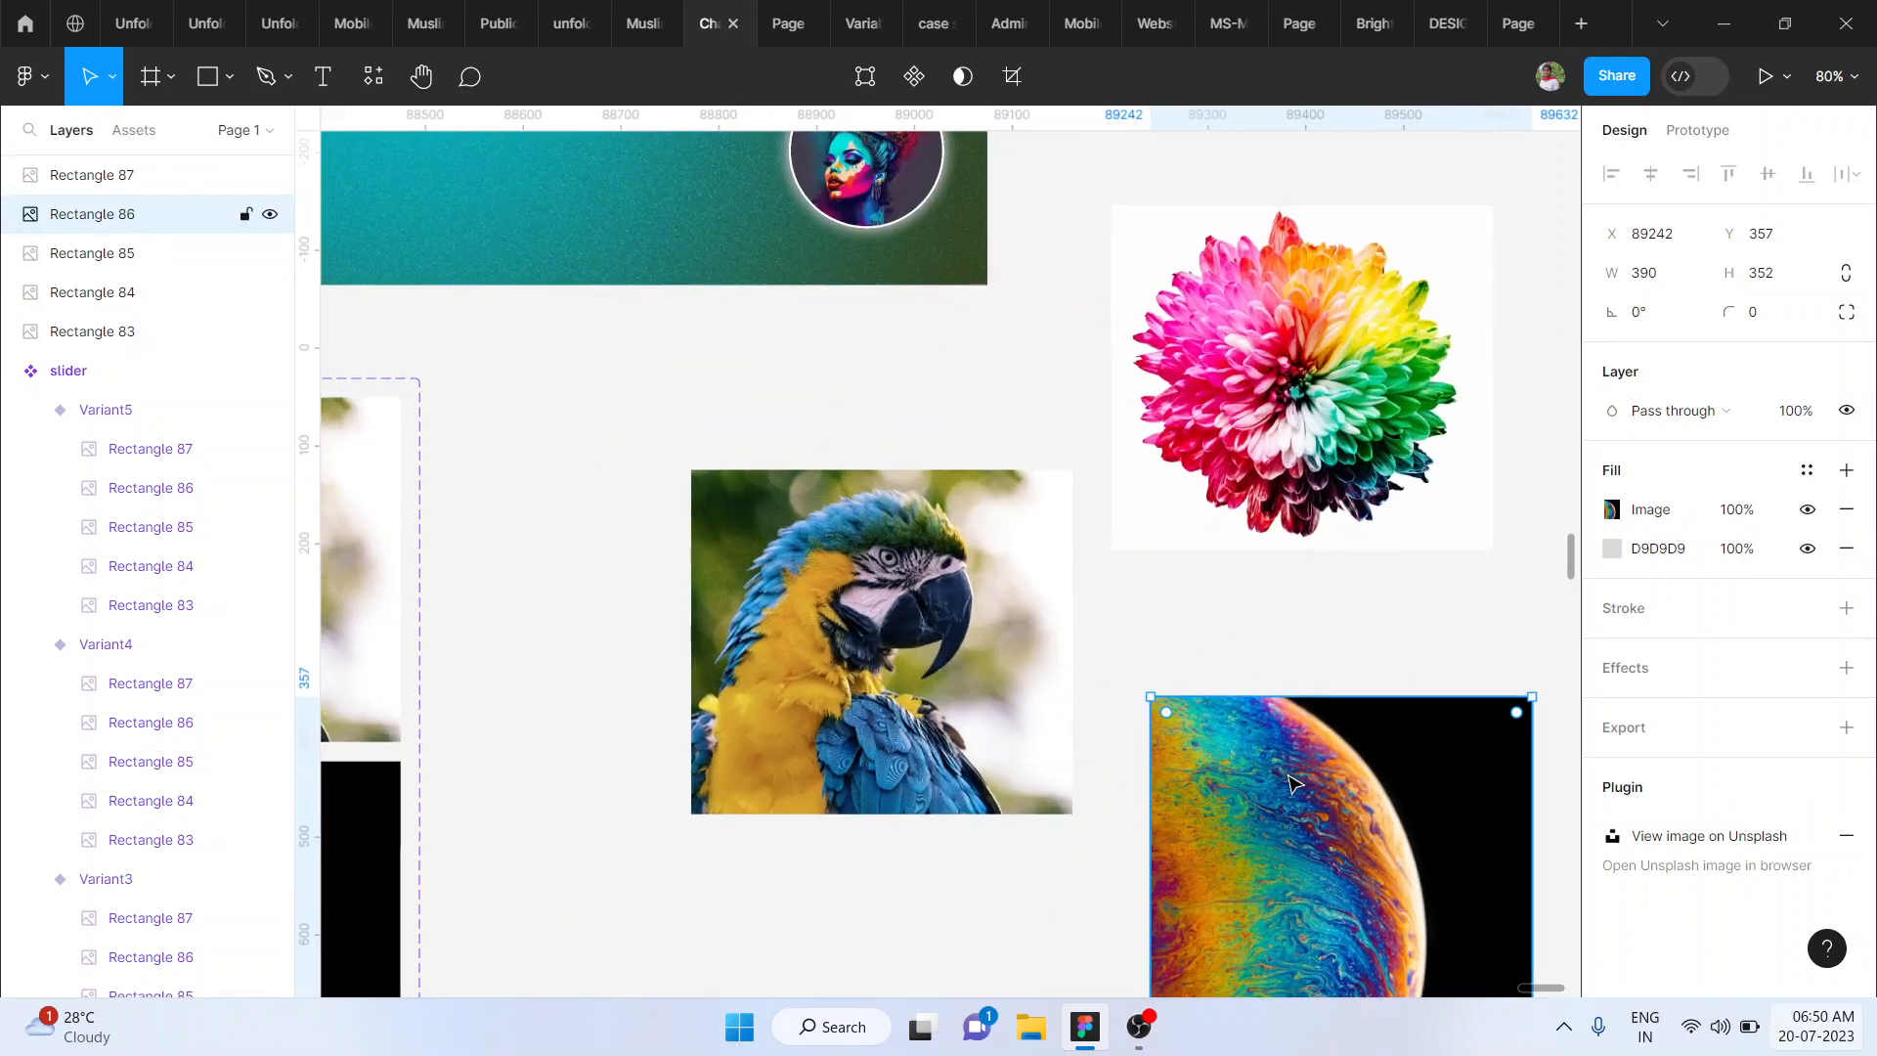
left_click_drag(1281, 773, 826, 554)
left_click_drag(1224, 423, 817, 689)
- Combine the five stacked images into one component and add a second variant
left_click_drag(617, 420, 1230, 941)
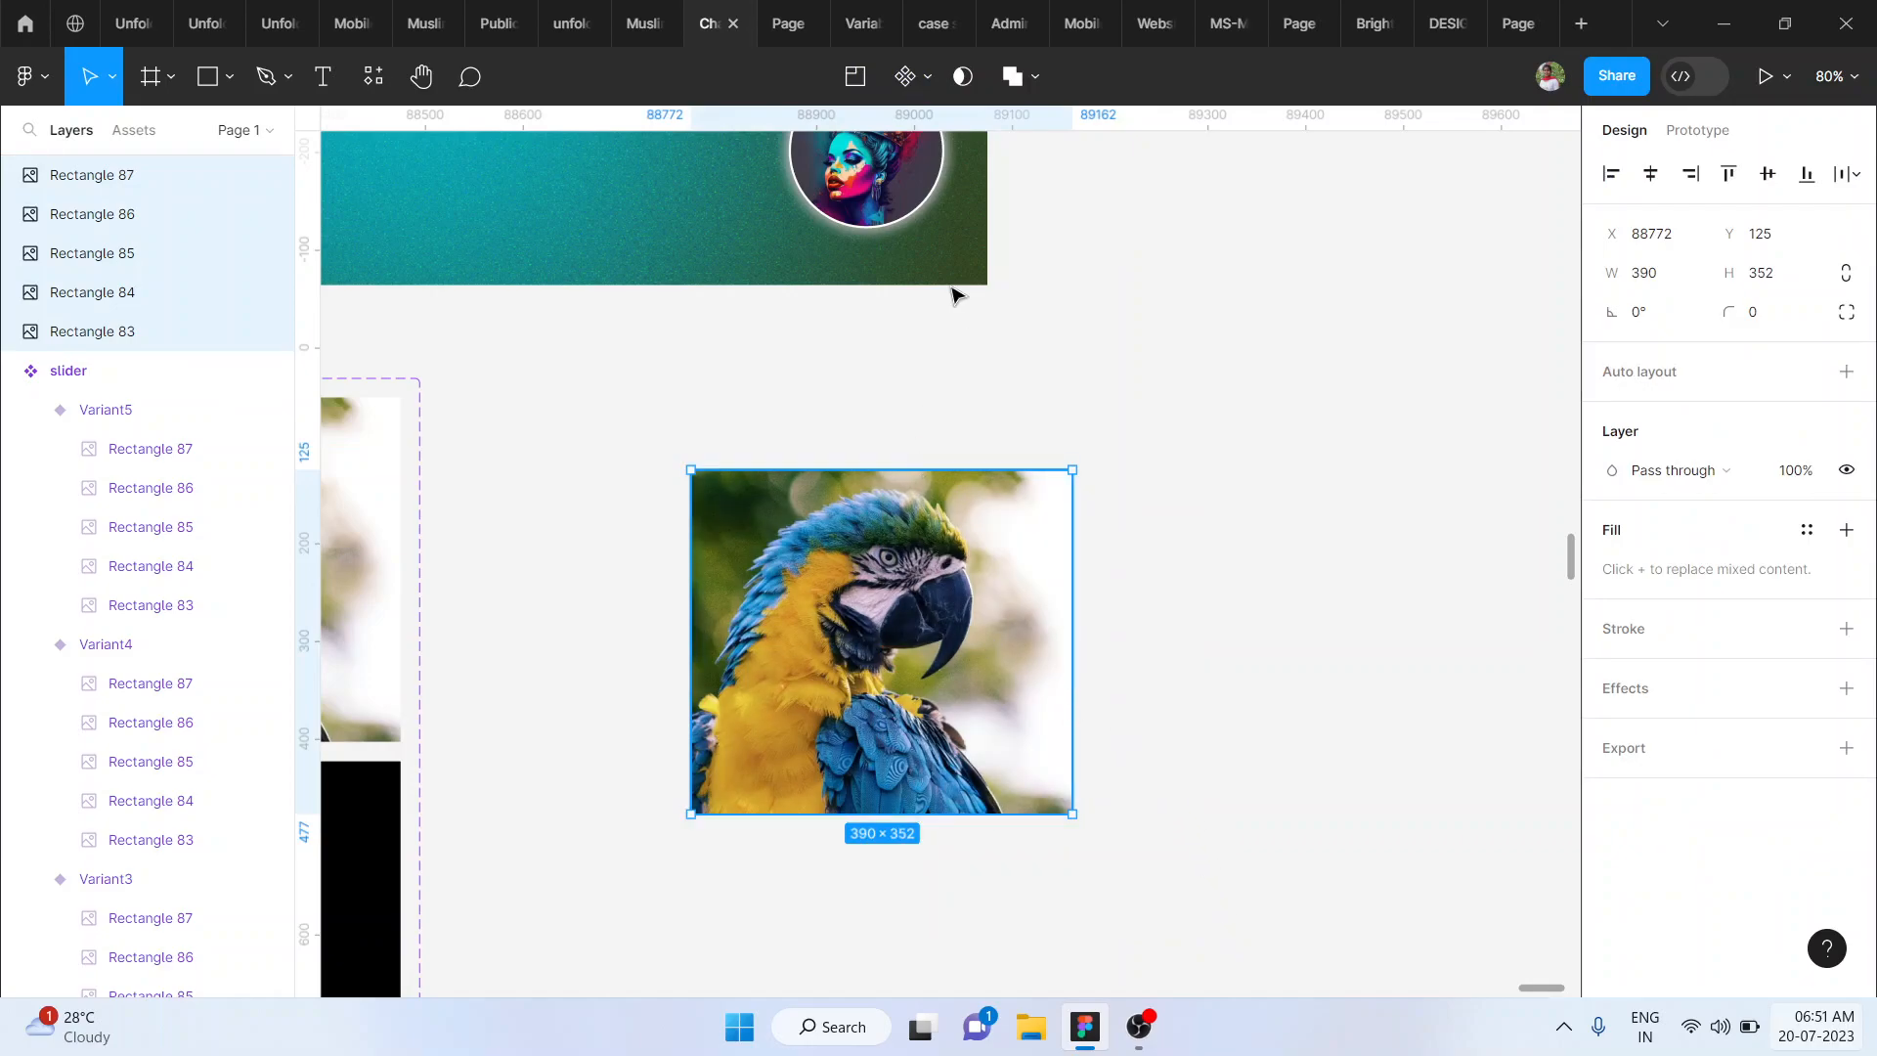
left_click(910, 78)
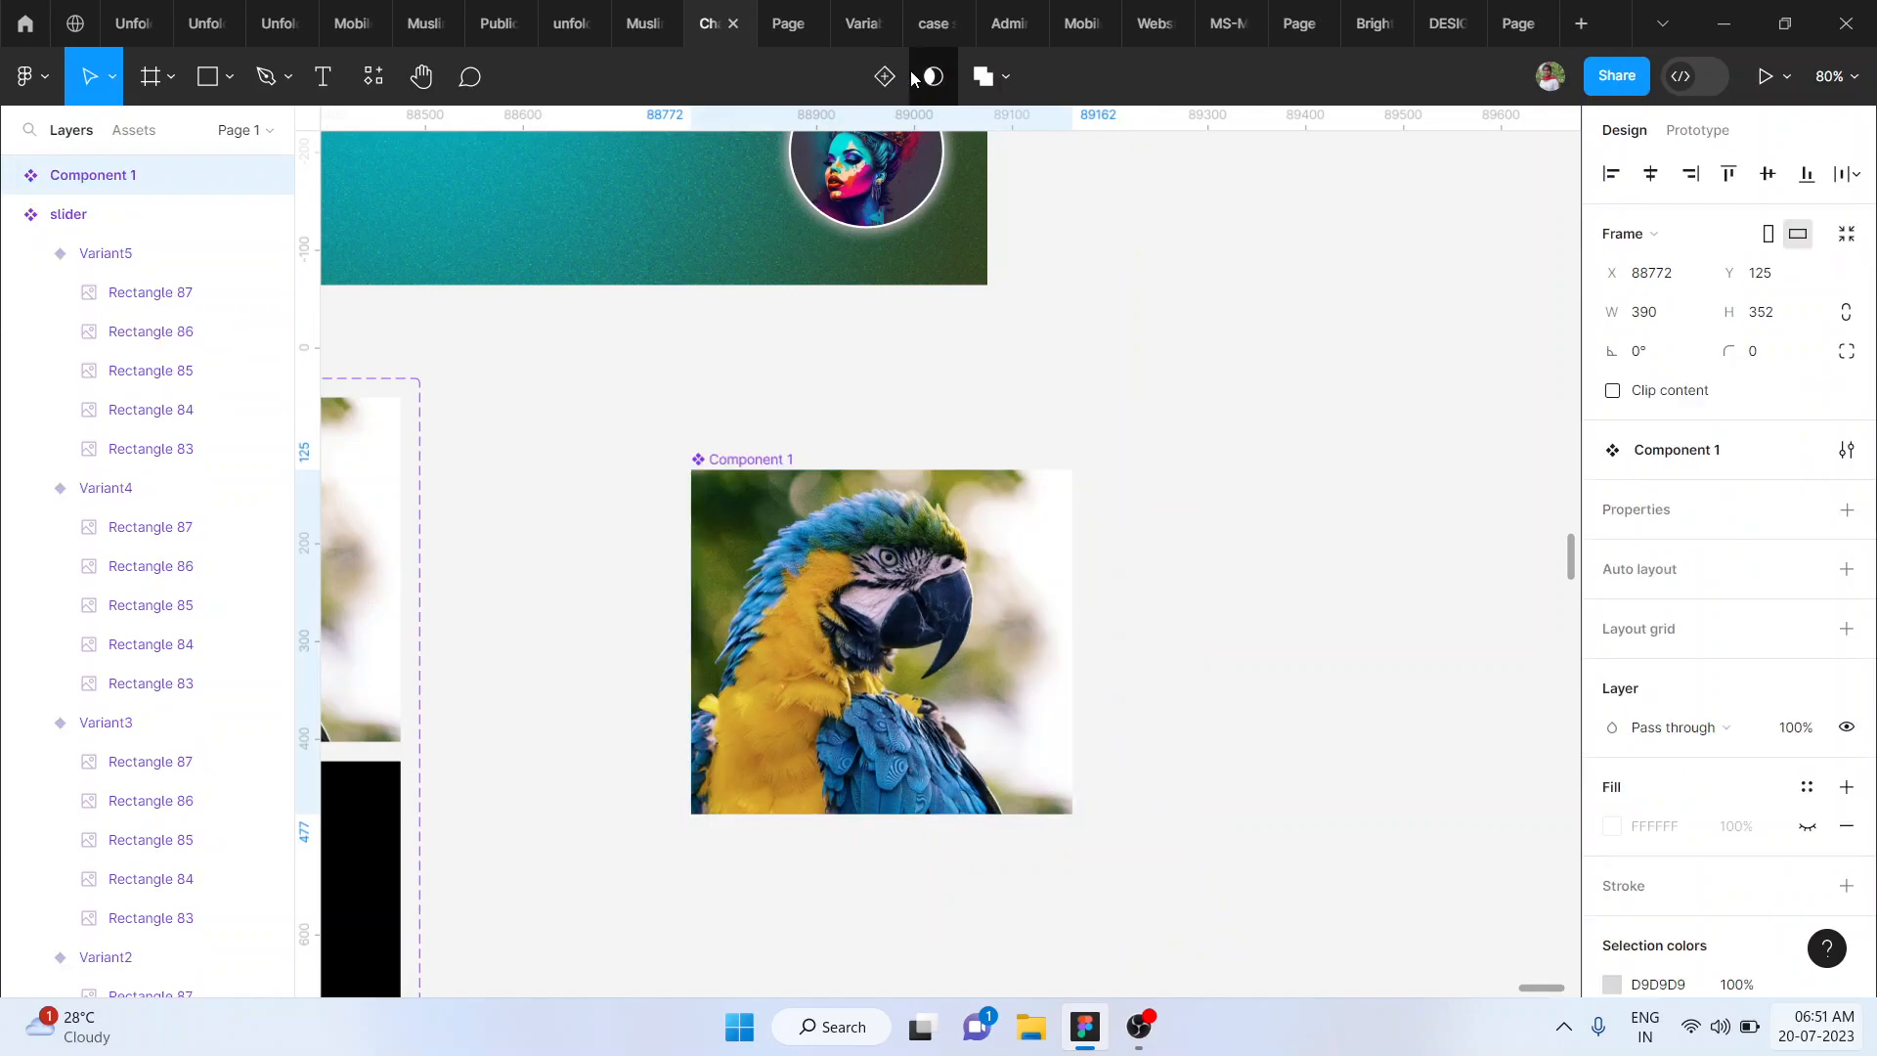
left_click(882, 78)
- Rotate the parrot image in the second variant to -45°
scroll(885, 645, "down", 4)
left_click(861, 642)
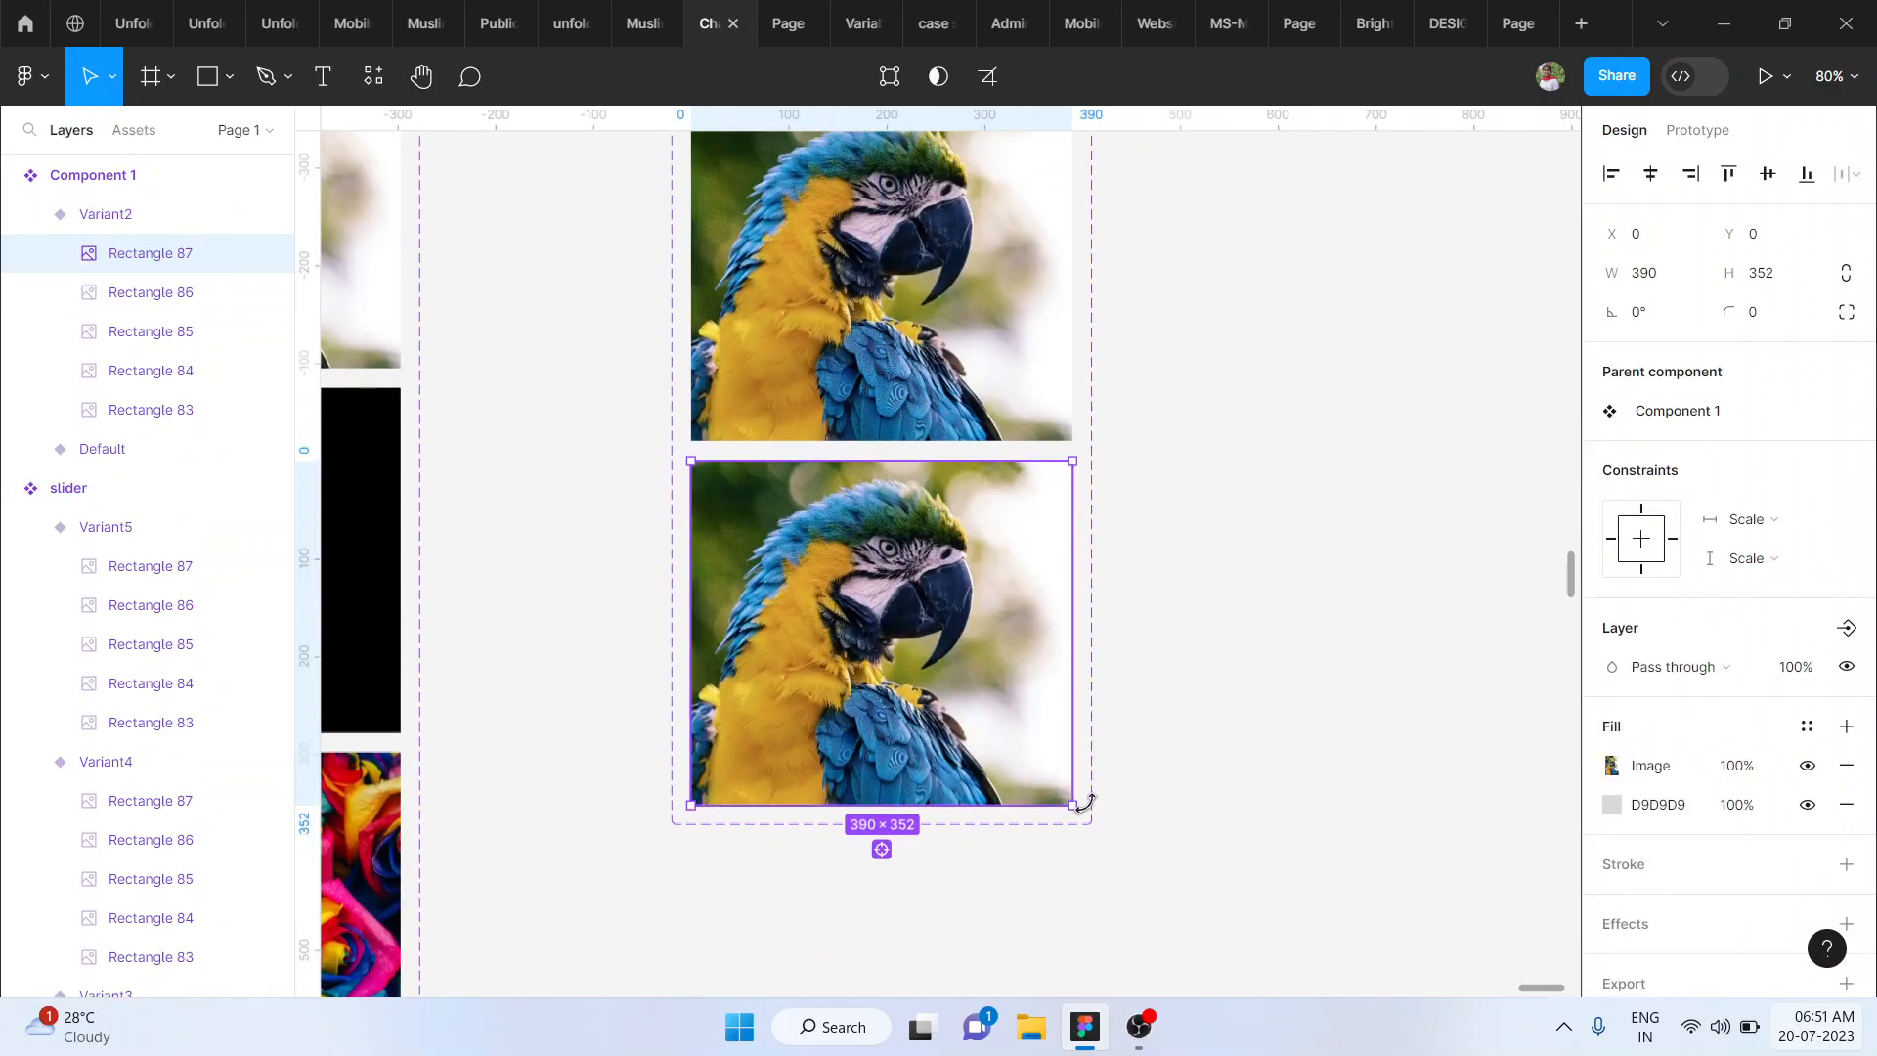
left_click_drag(1076, 828, 902, 879)
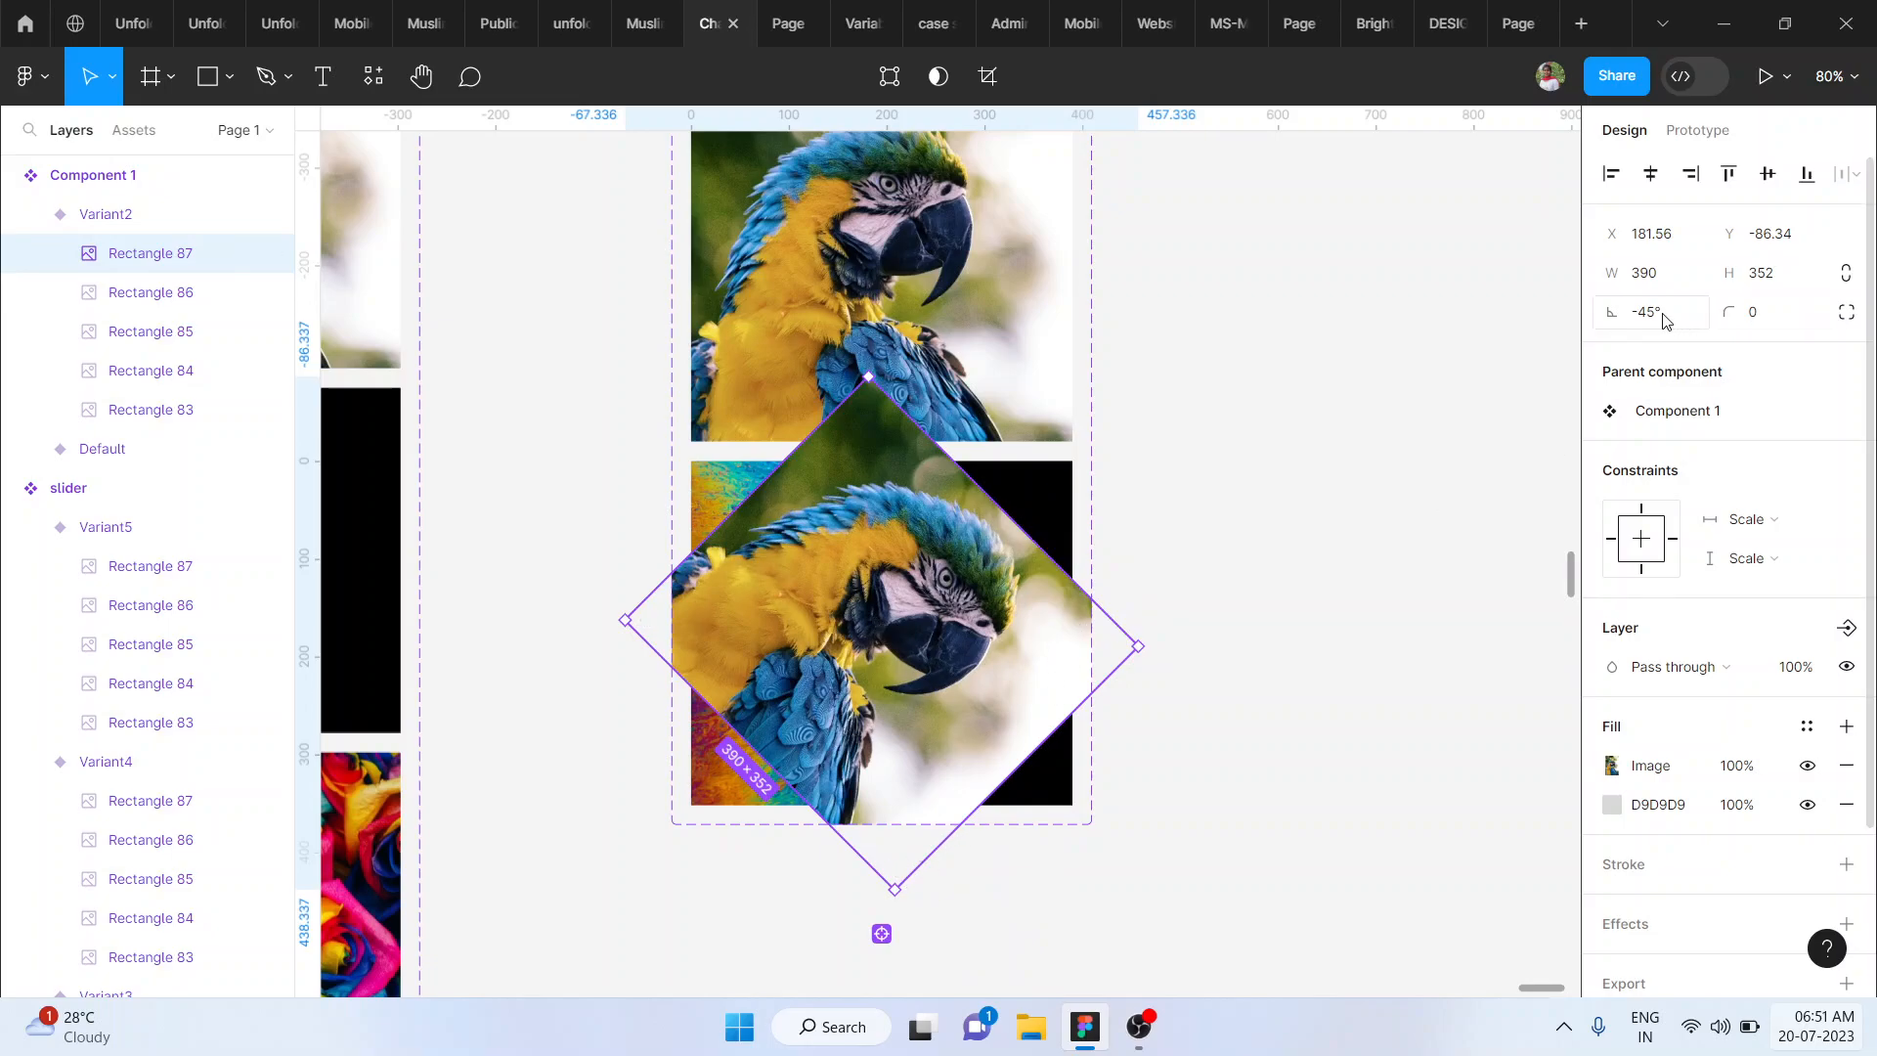
- Move the rotated parrot image left, fully clear of the second variant, to X -368.44
key("shift+Left")
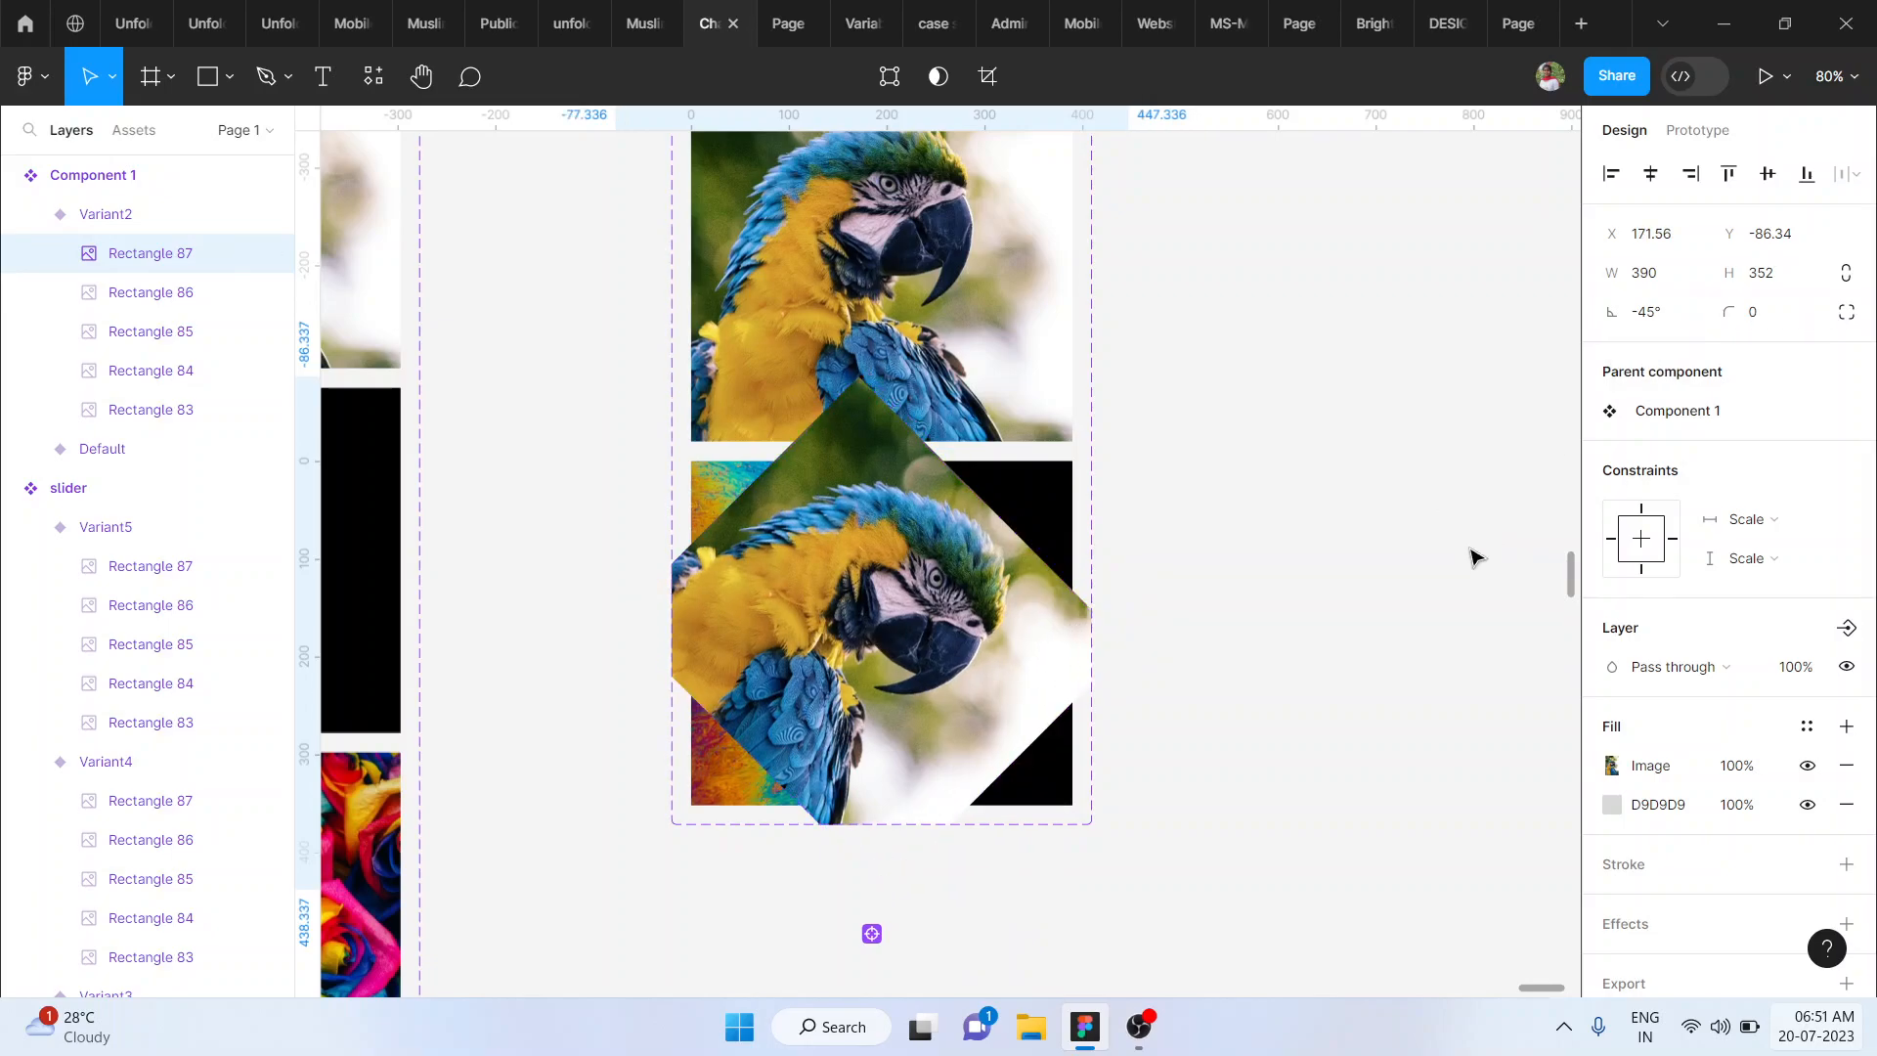
key("shift+Left")
key("shift+Left")
key("shift+Left")
key("shift+Left")
key("shift+Left")
key("shift+Left")
key("shift+Left")
key("shift+Left")
key("shift+Left")
key("shift+Left")
key("shift+Left")
key("shift+Left")
key("shift+Left")
key("shift+Left")
key("shift+Left")
key("shift+Left")
key("shift+Left")
key("shift+Left")
key("shift+Left")
key("shift+Left")
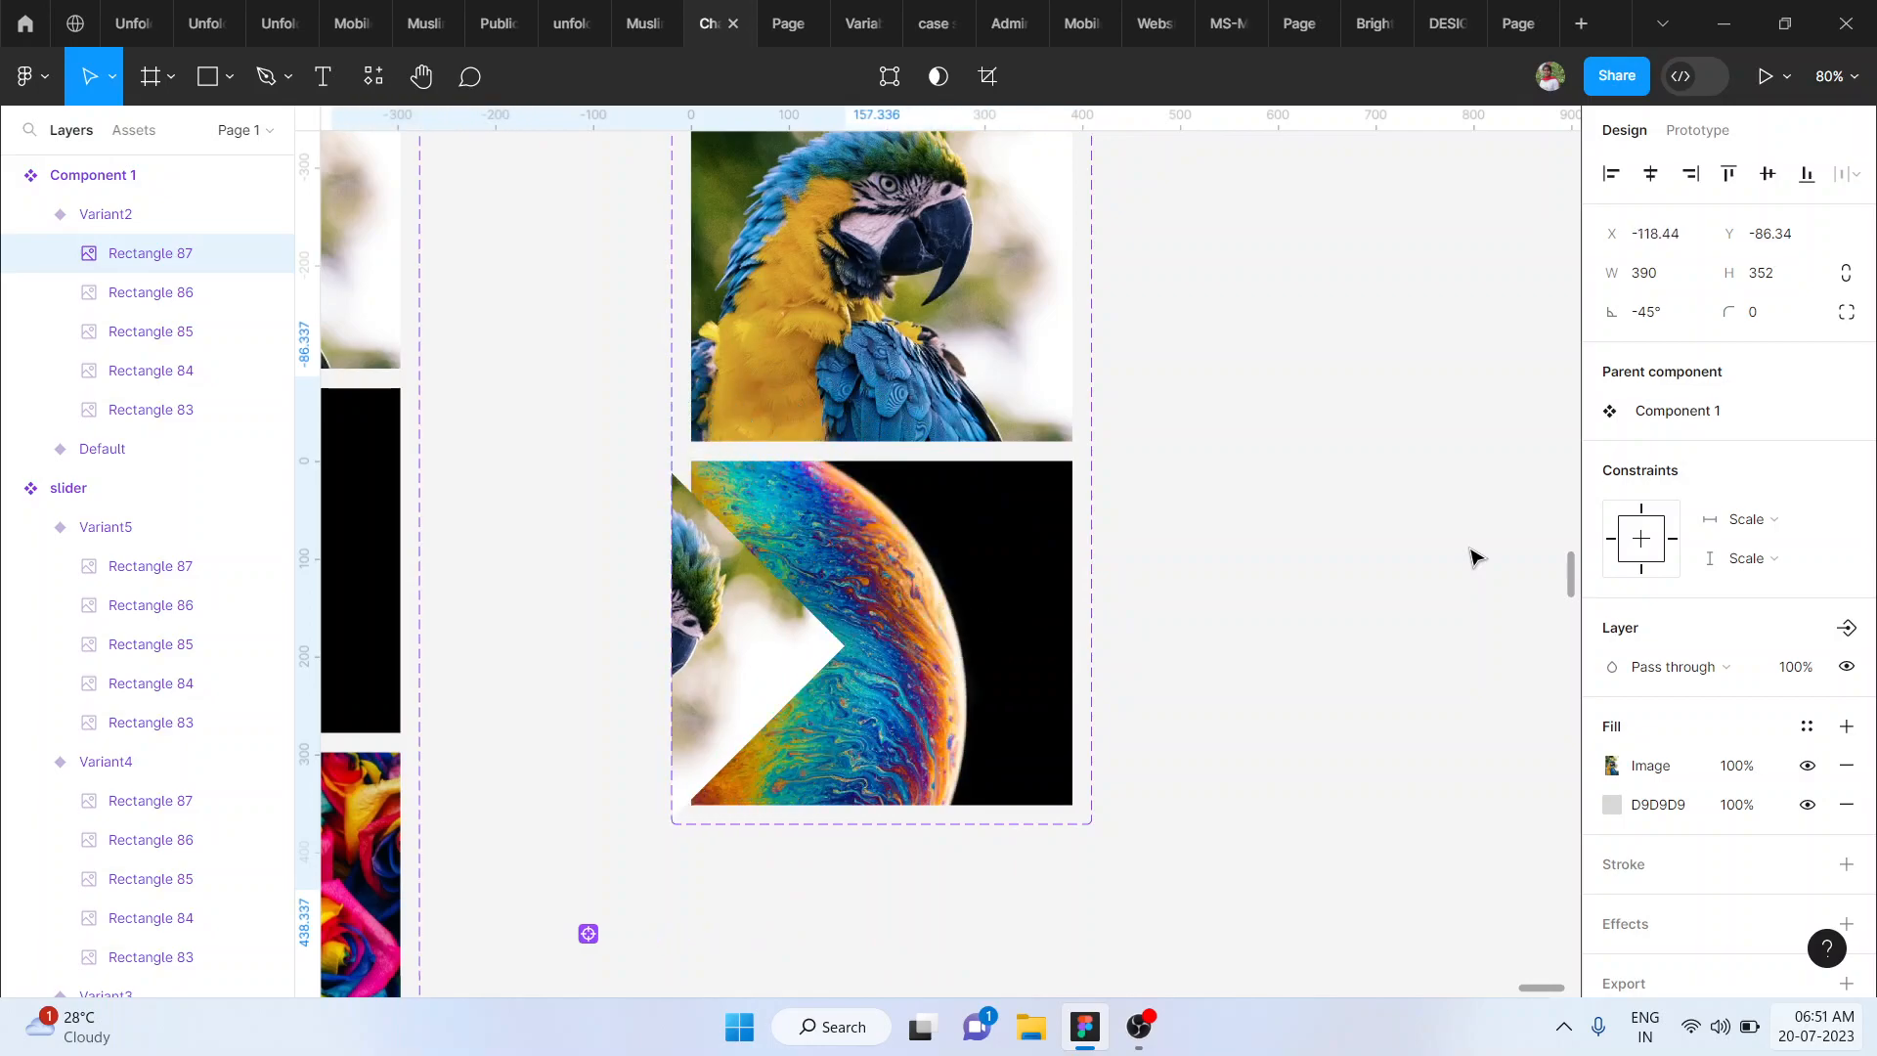
key("shift+Left")
key("shift+Left")
key("shift+Left")
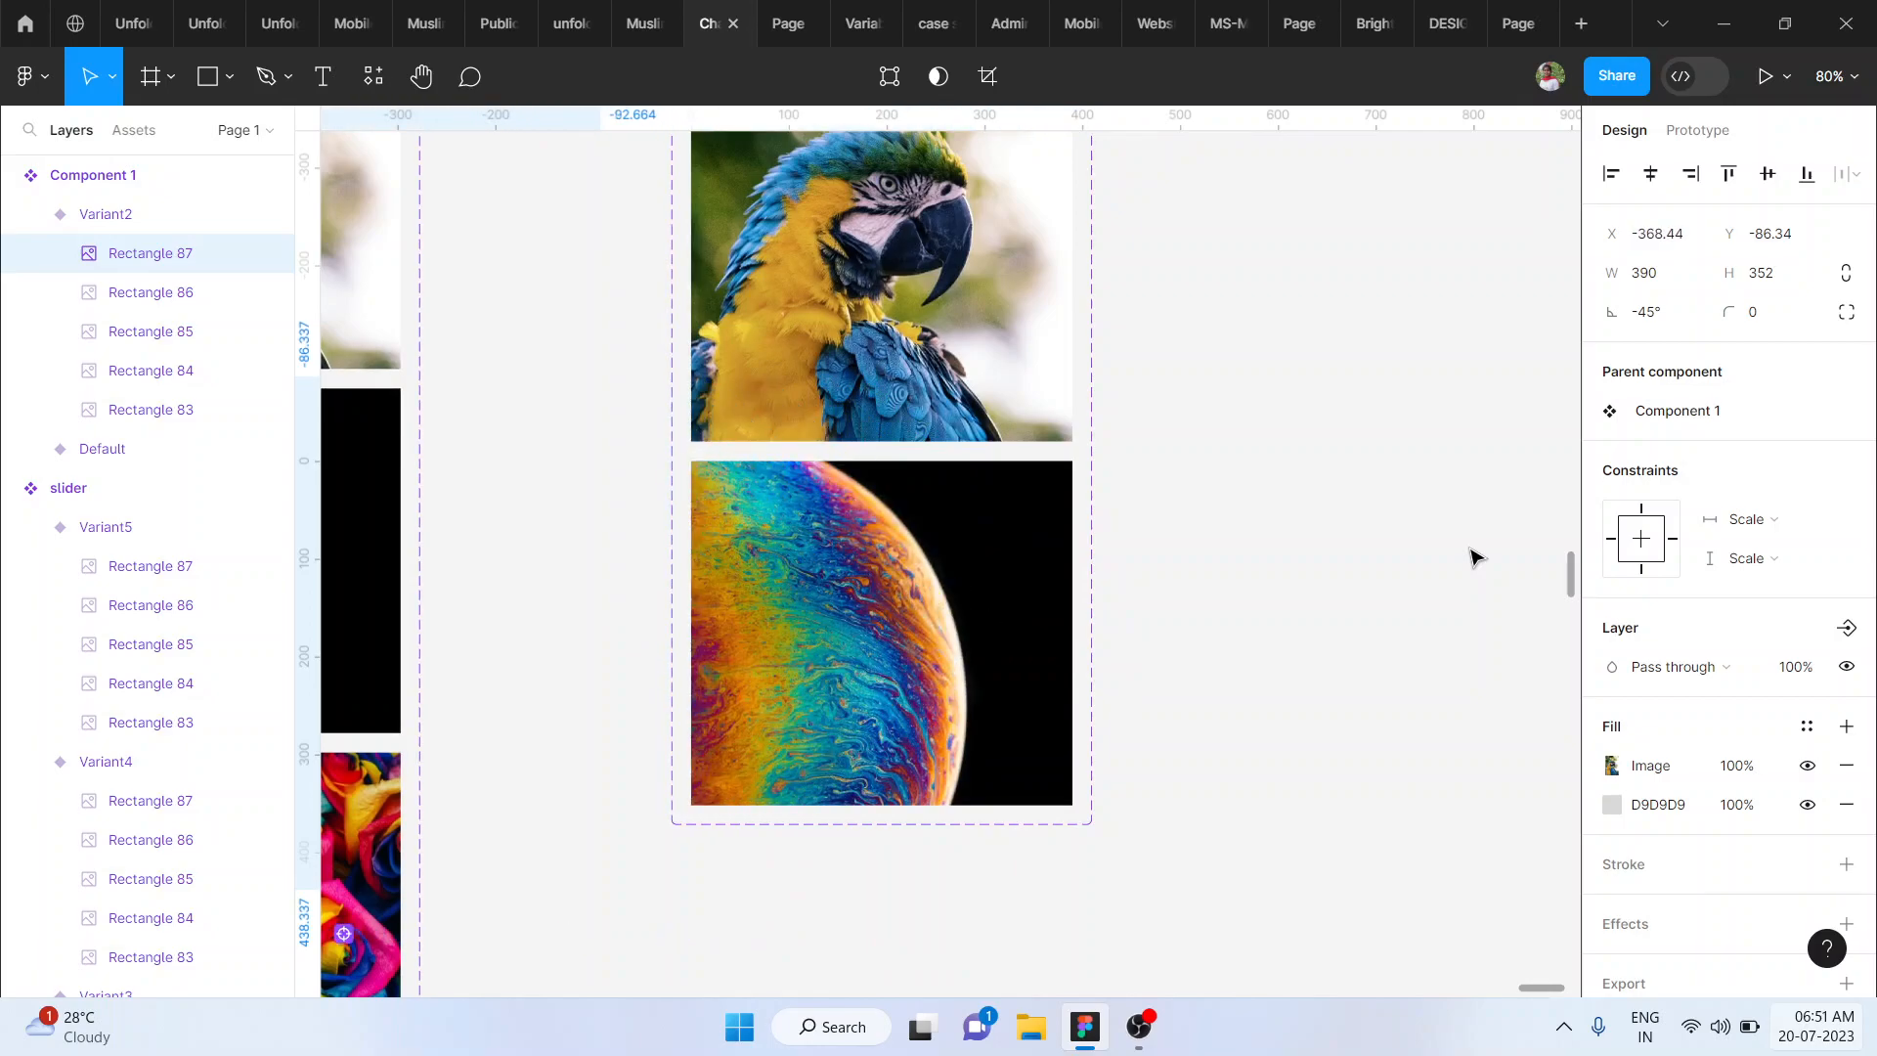
- Move the new component set farther right of the slider set, to X 89016, Y 47, and turn off its content clipping
left_click(936, 648)
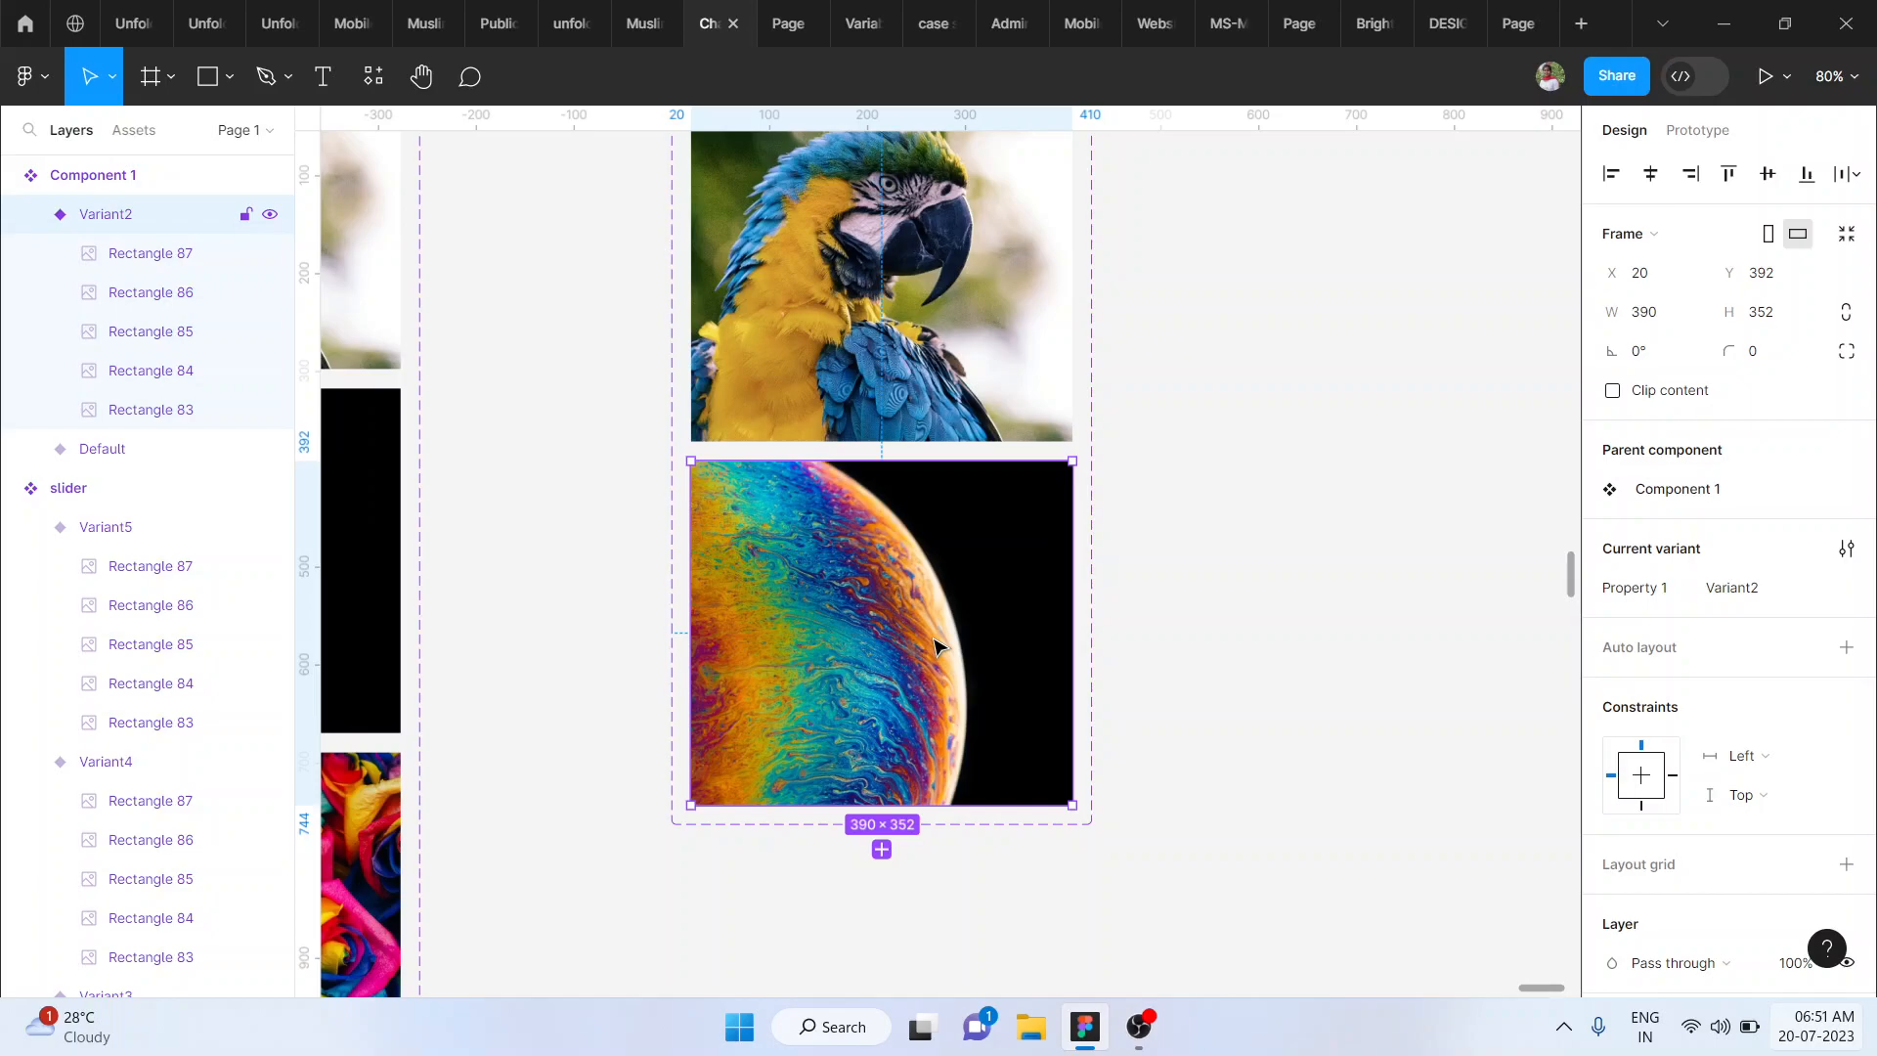
key("ctrl+minus")
scroll(919, 596, "up", 3)
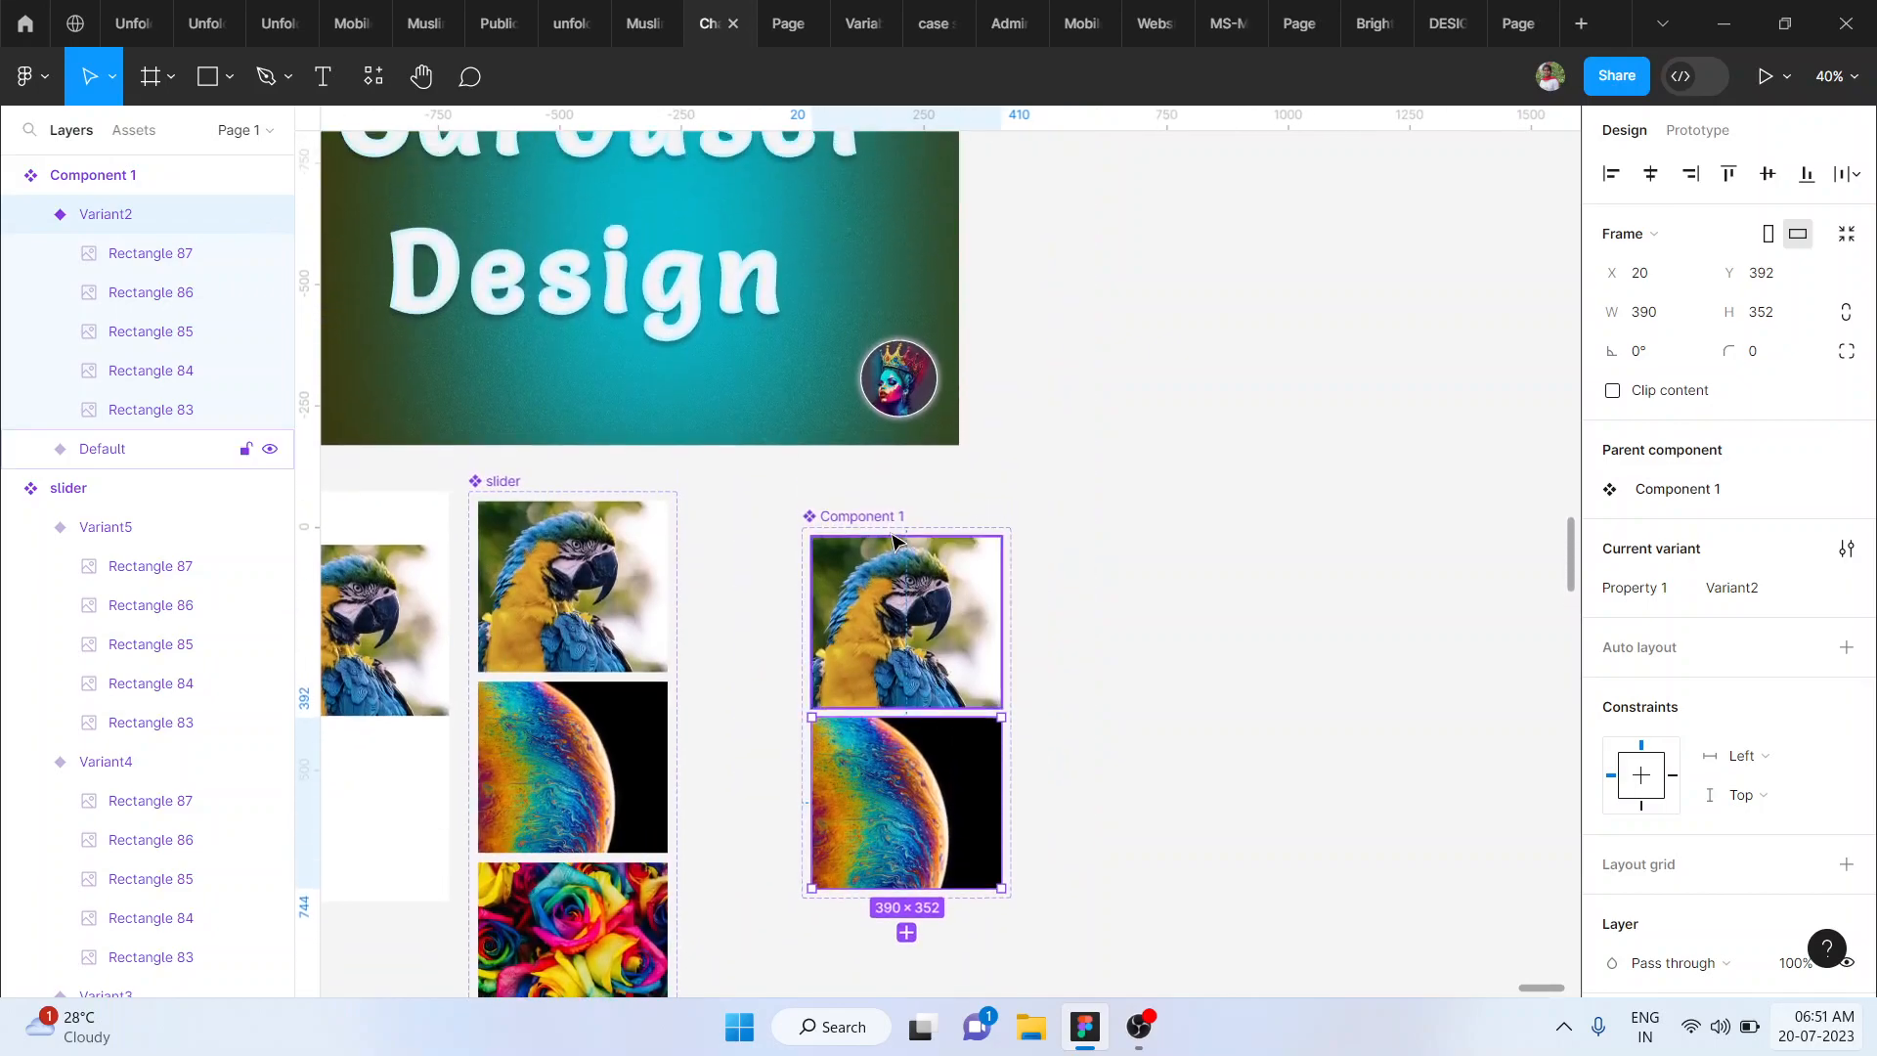
left_click_drag(888, 516, 1016, 489)
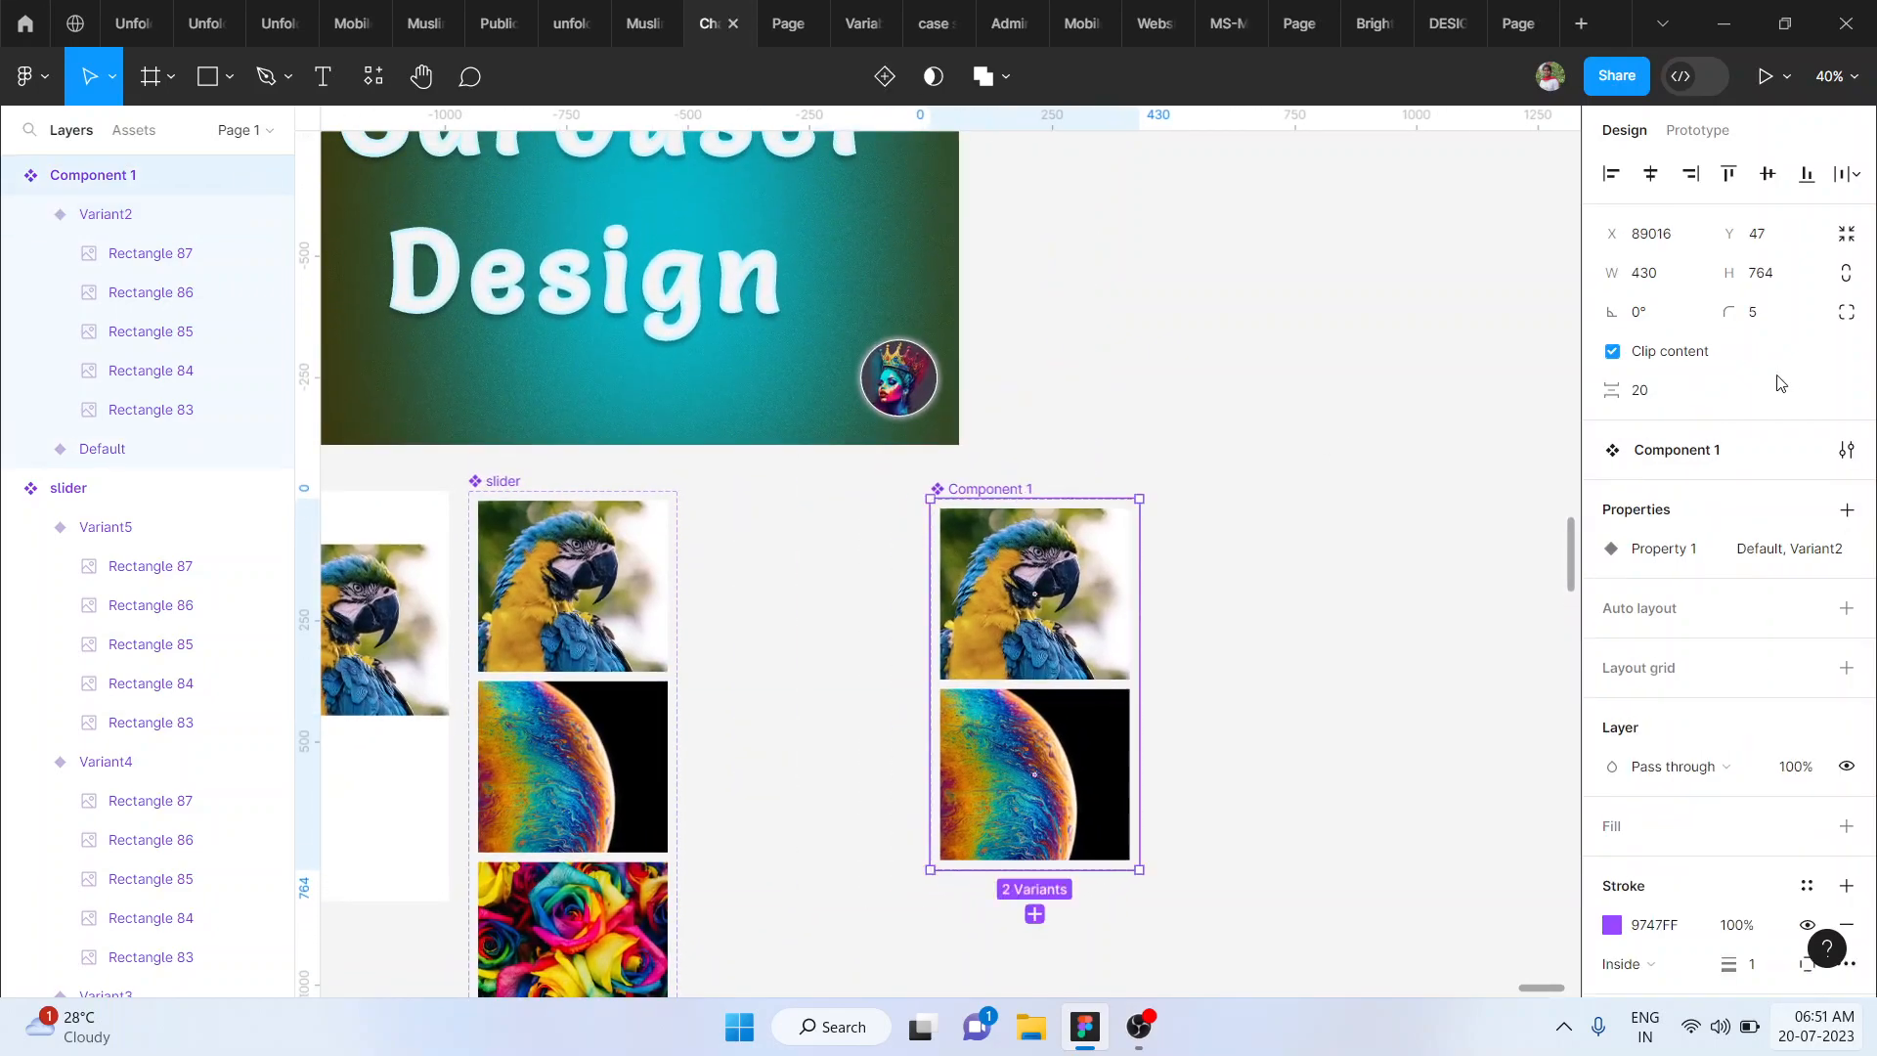
left_click(1612, 352)
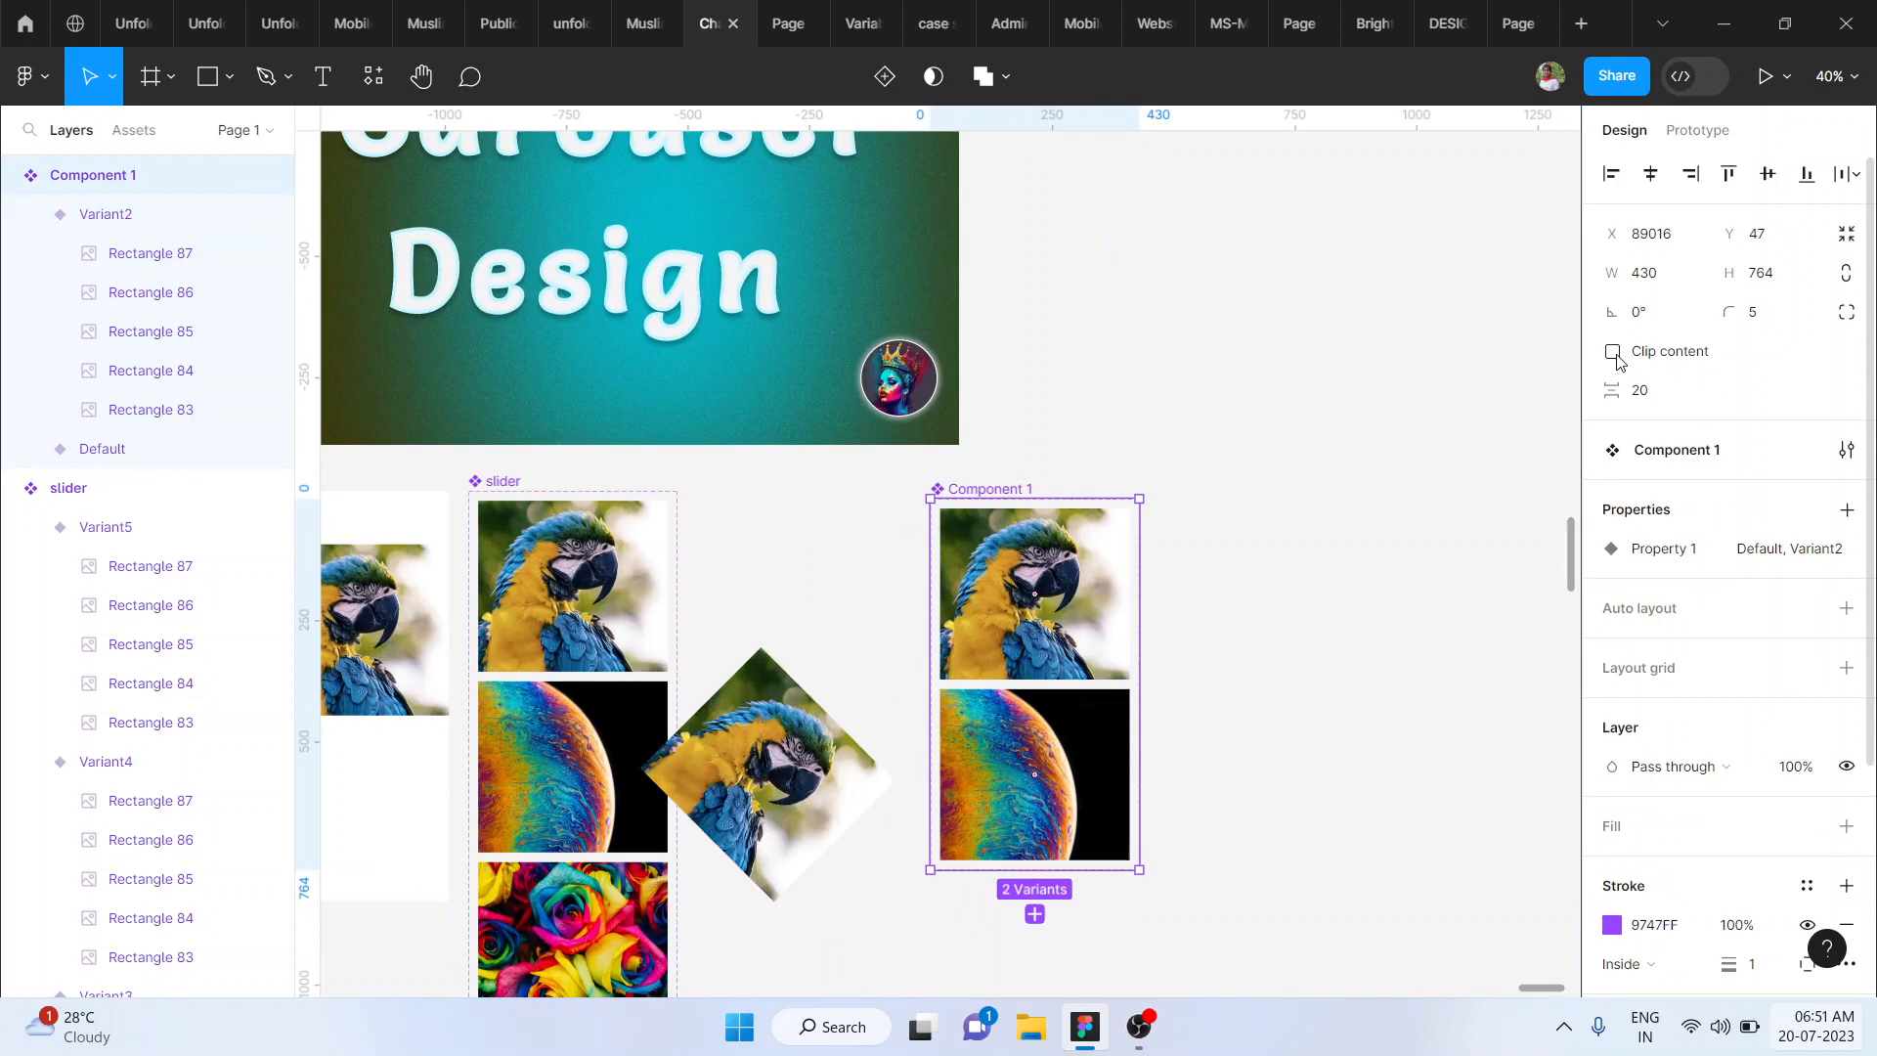
scroll(924, 723, "down", 3)
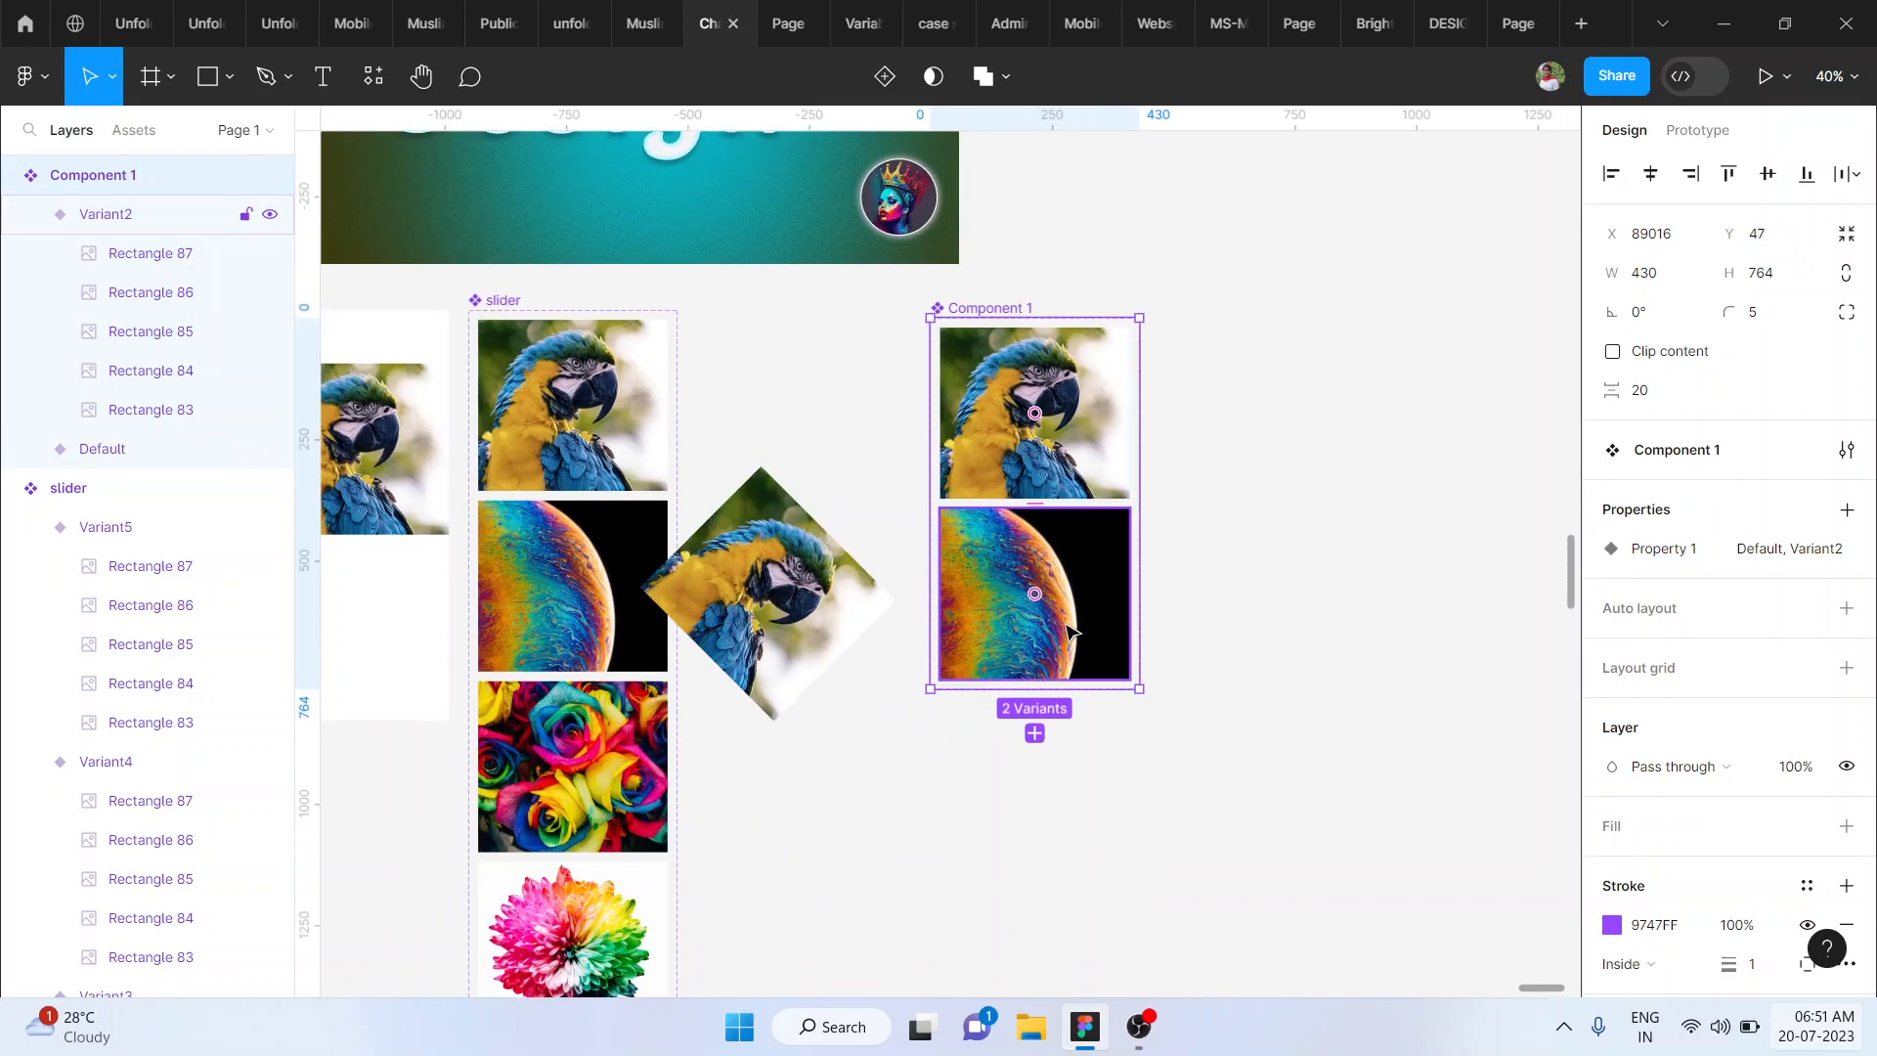
left_click(1071, 631)
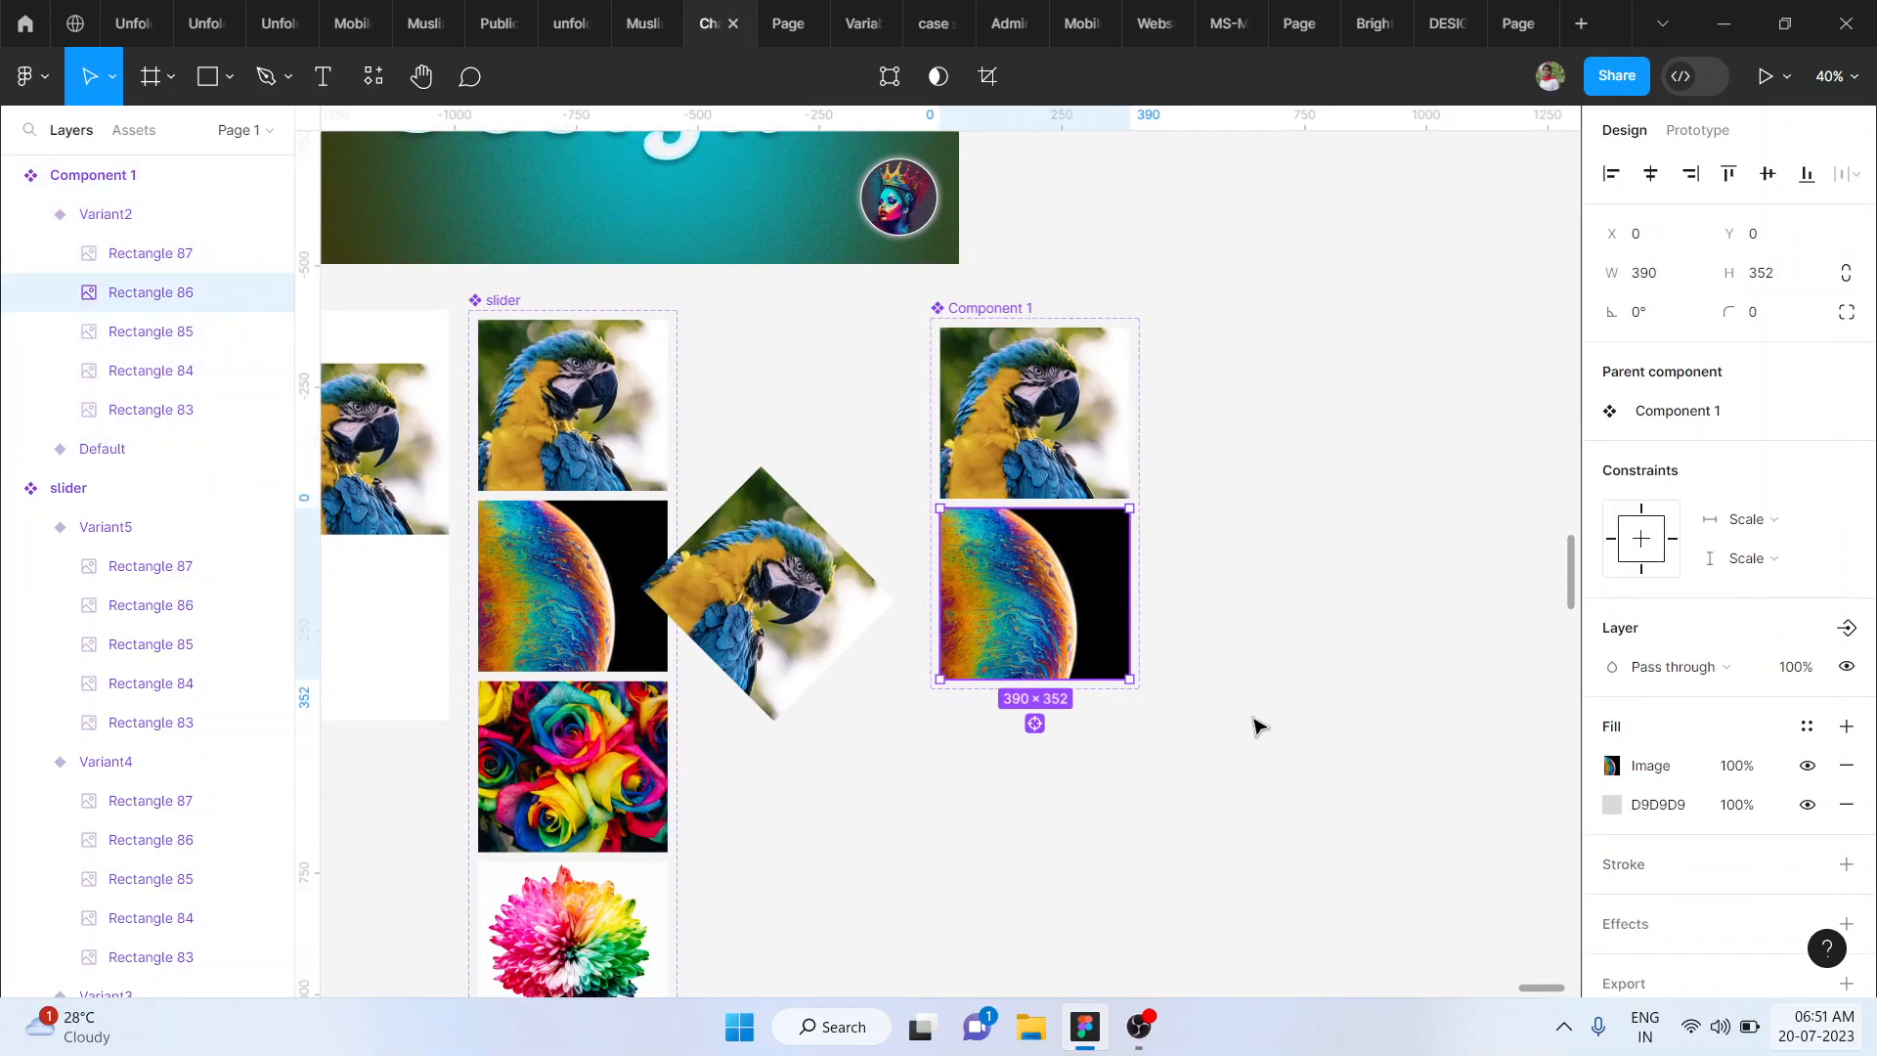
left_click_drag(1137, 691, 1264, 595)
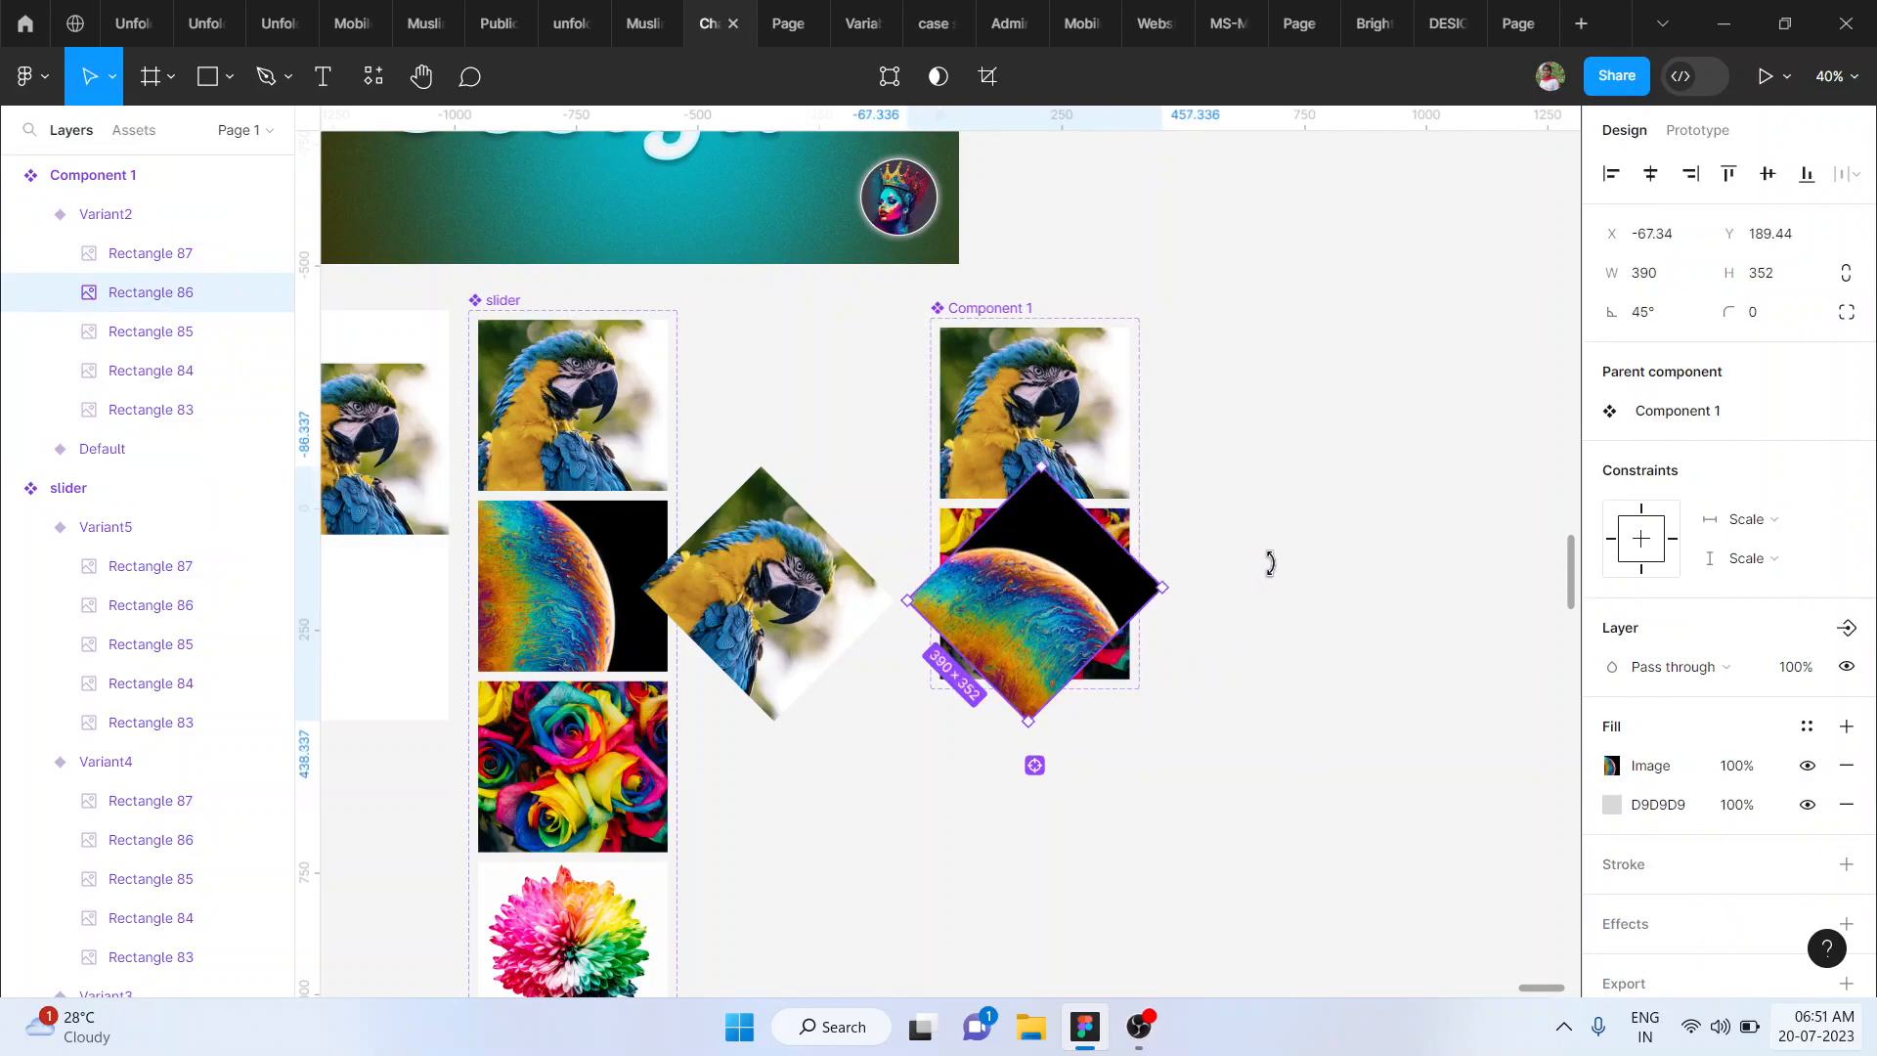
key("ctrl+z")
key("ctrl+z")
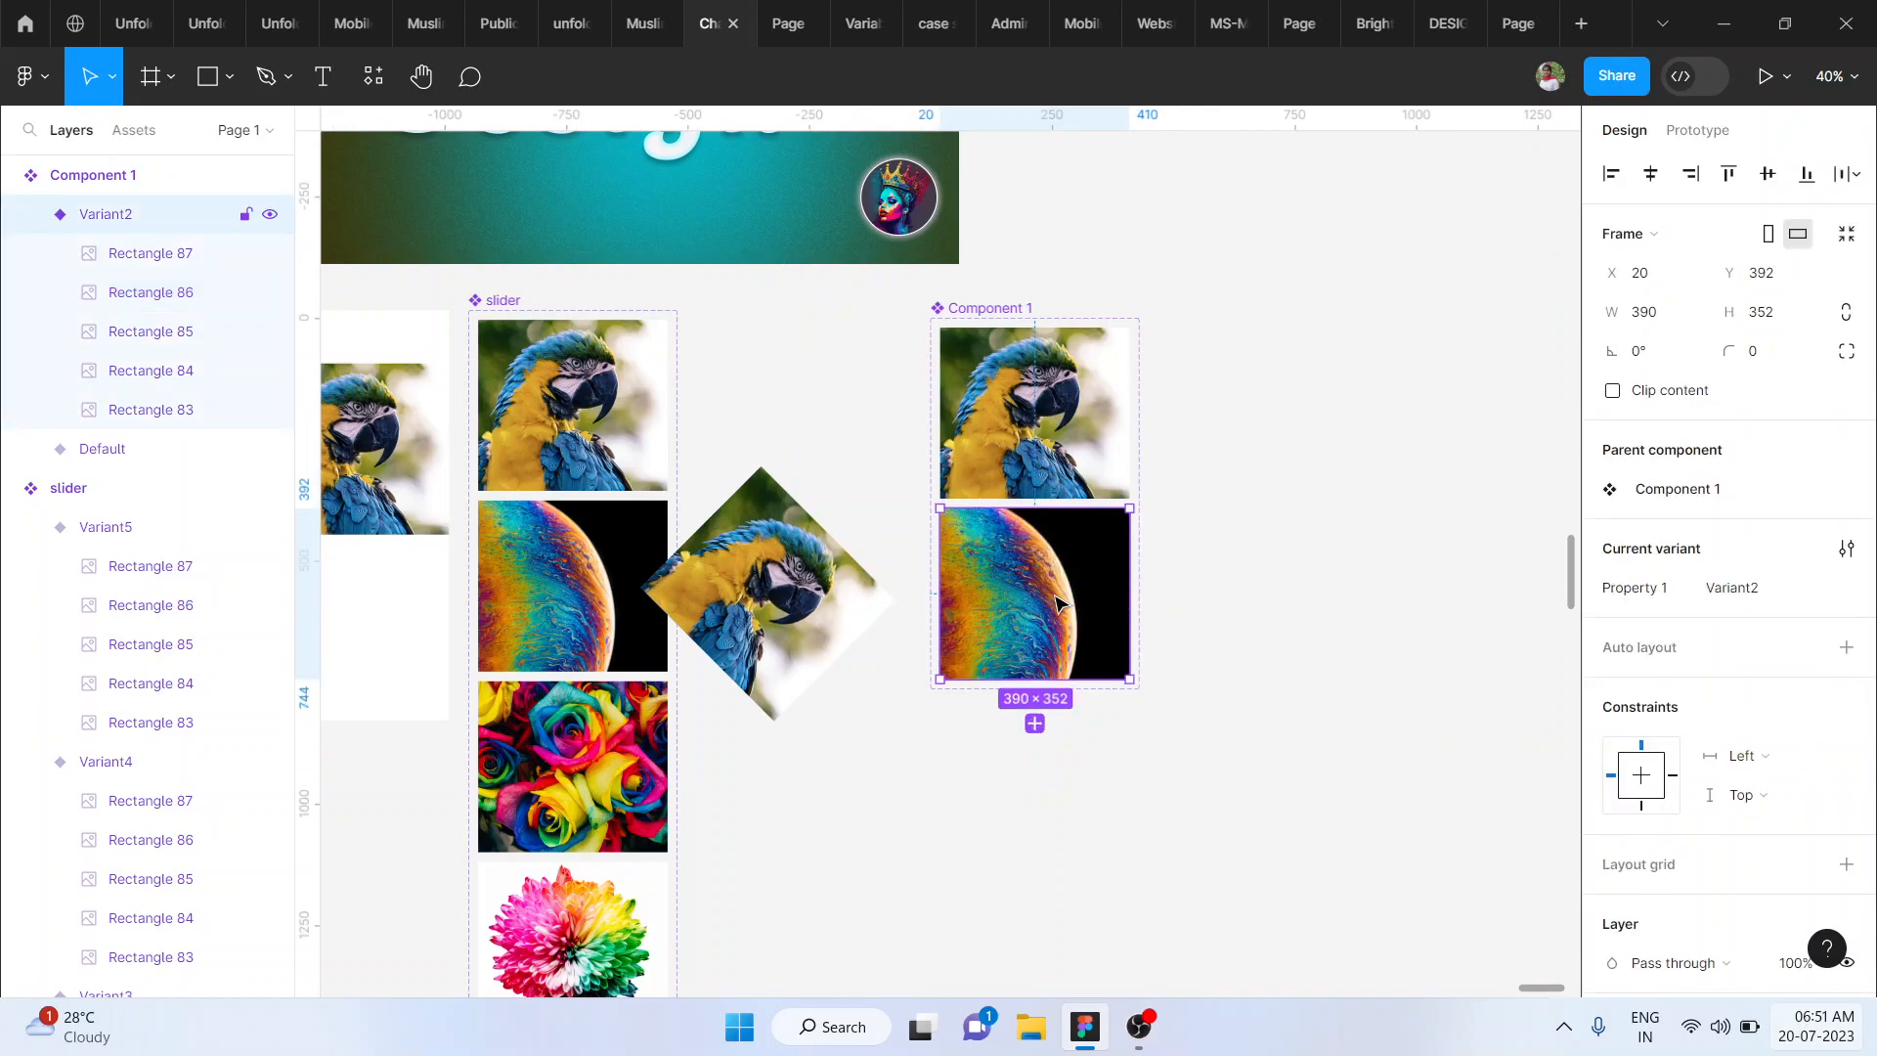
- Add a third variant and rotate its planet image to 45°
left_click(1034, 724)
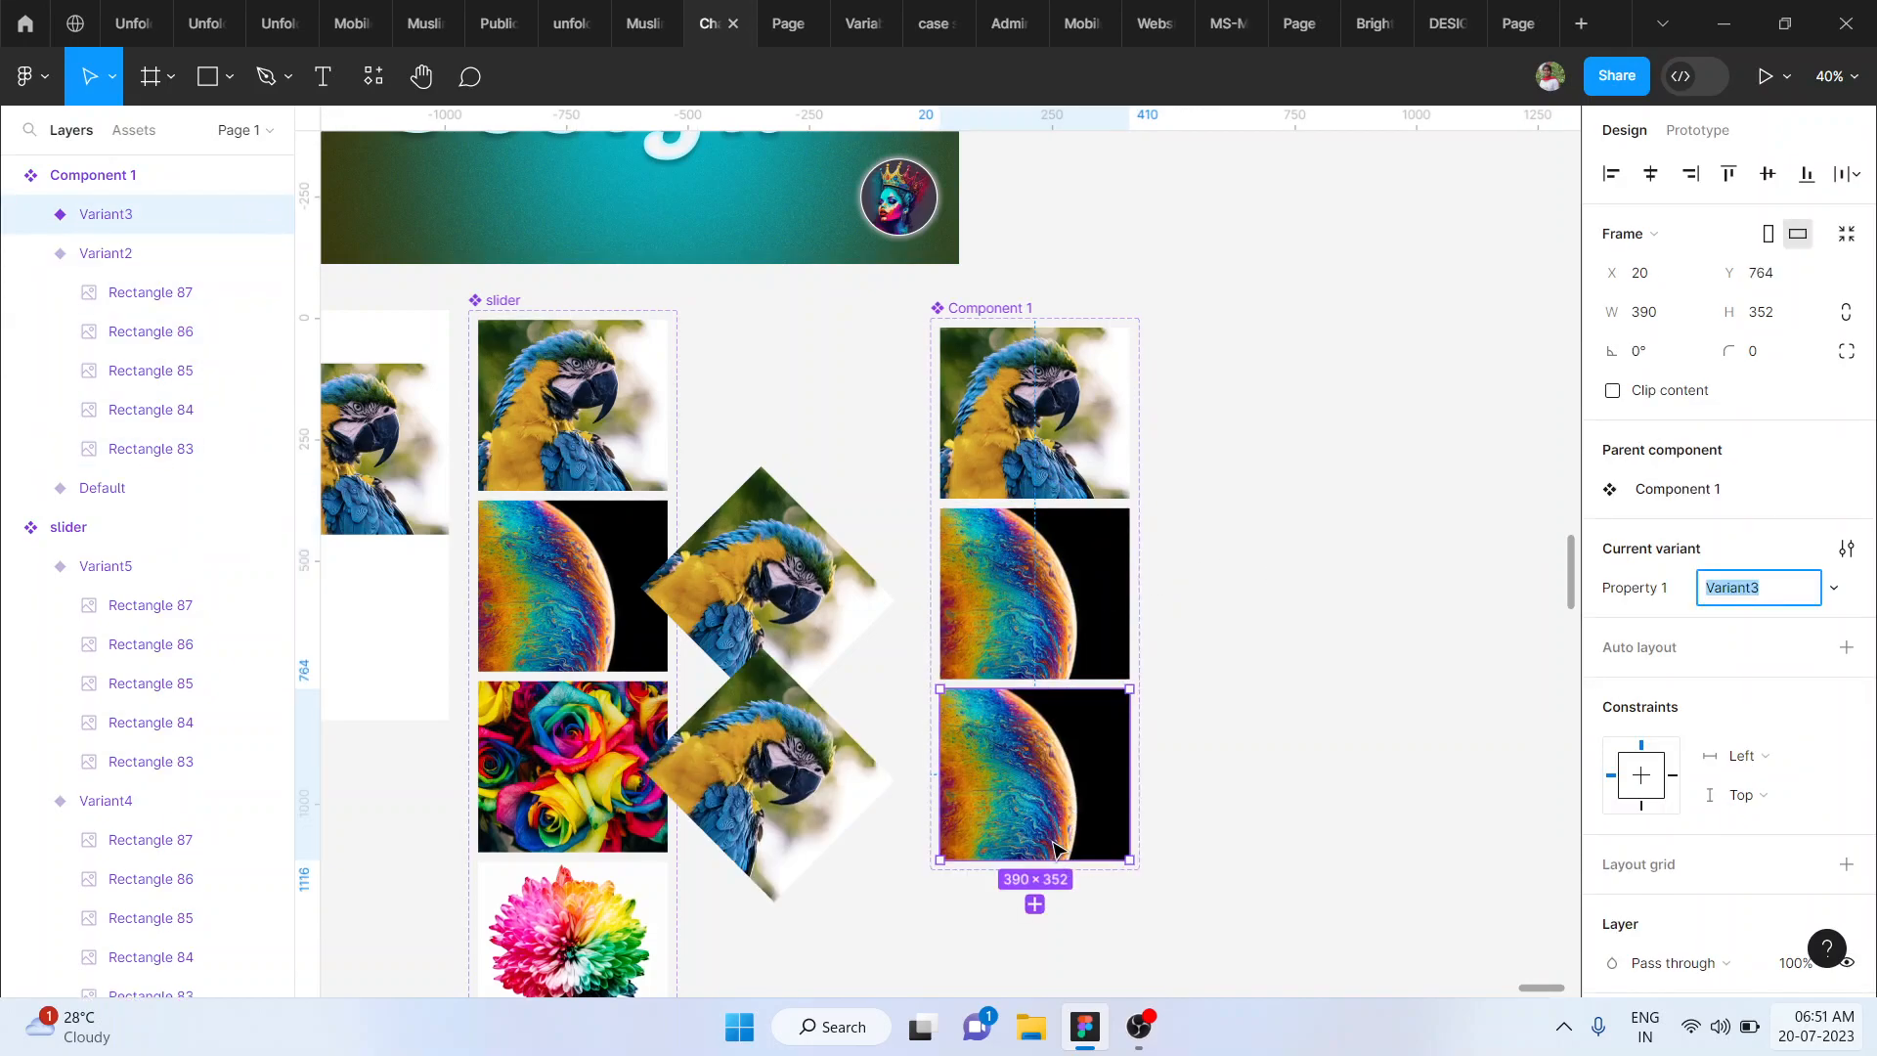
double_click(1045, 826)
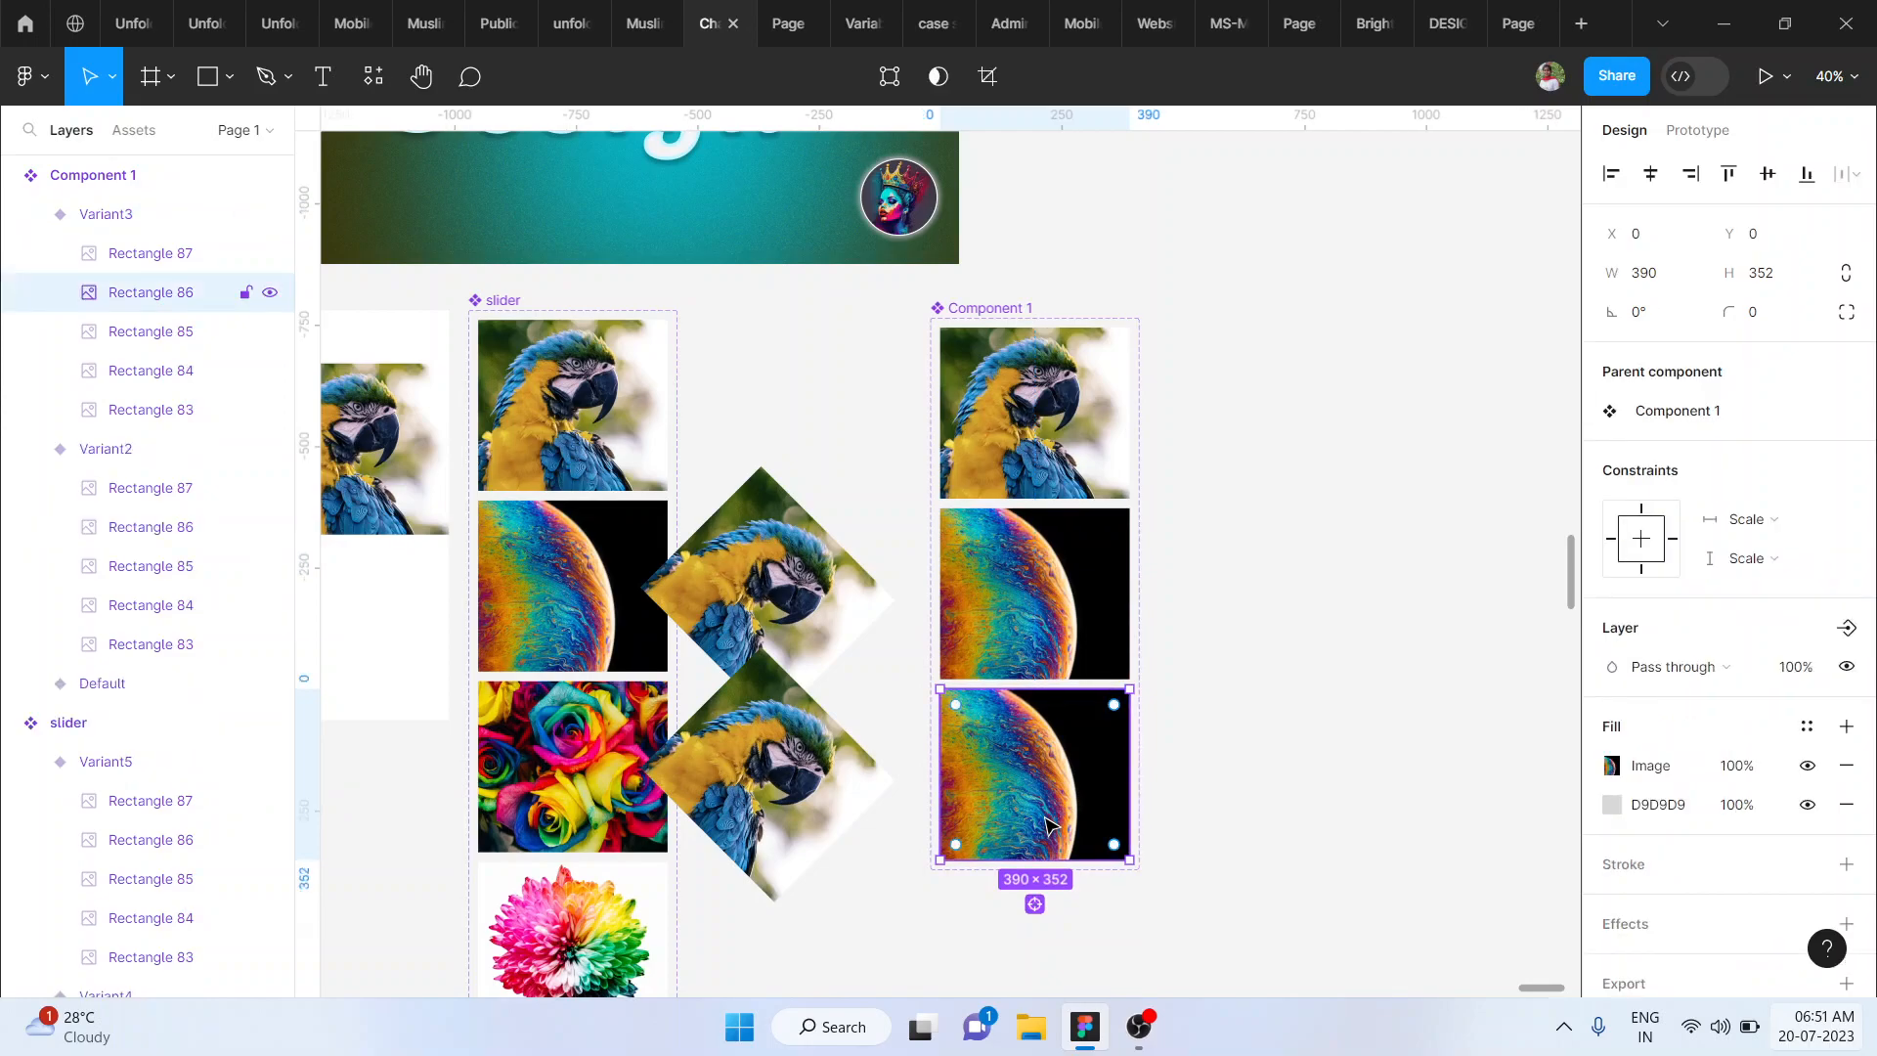
left_click_drag(1153, 859, 1269, 748)
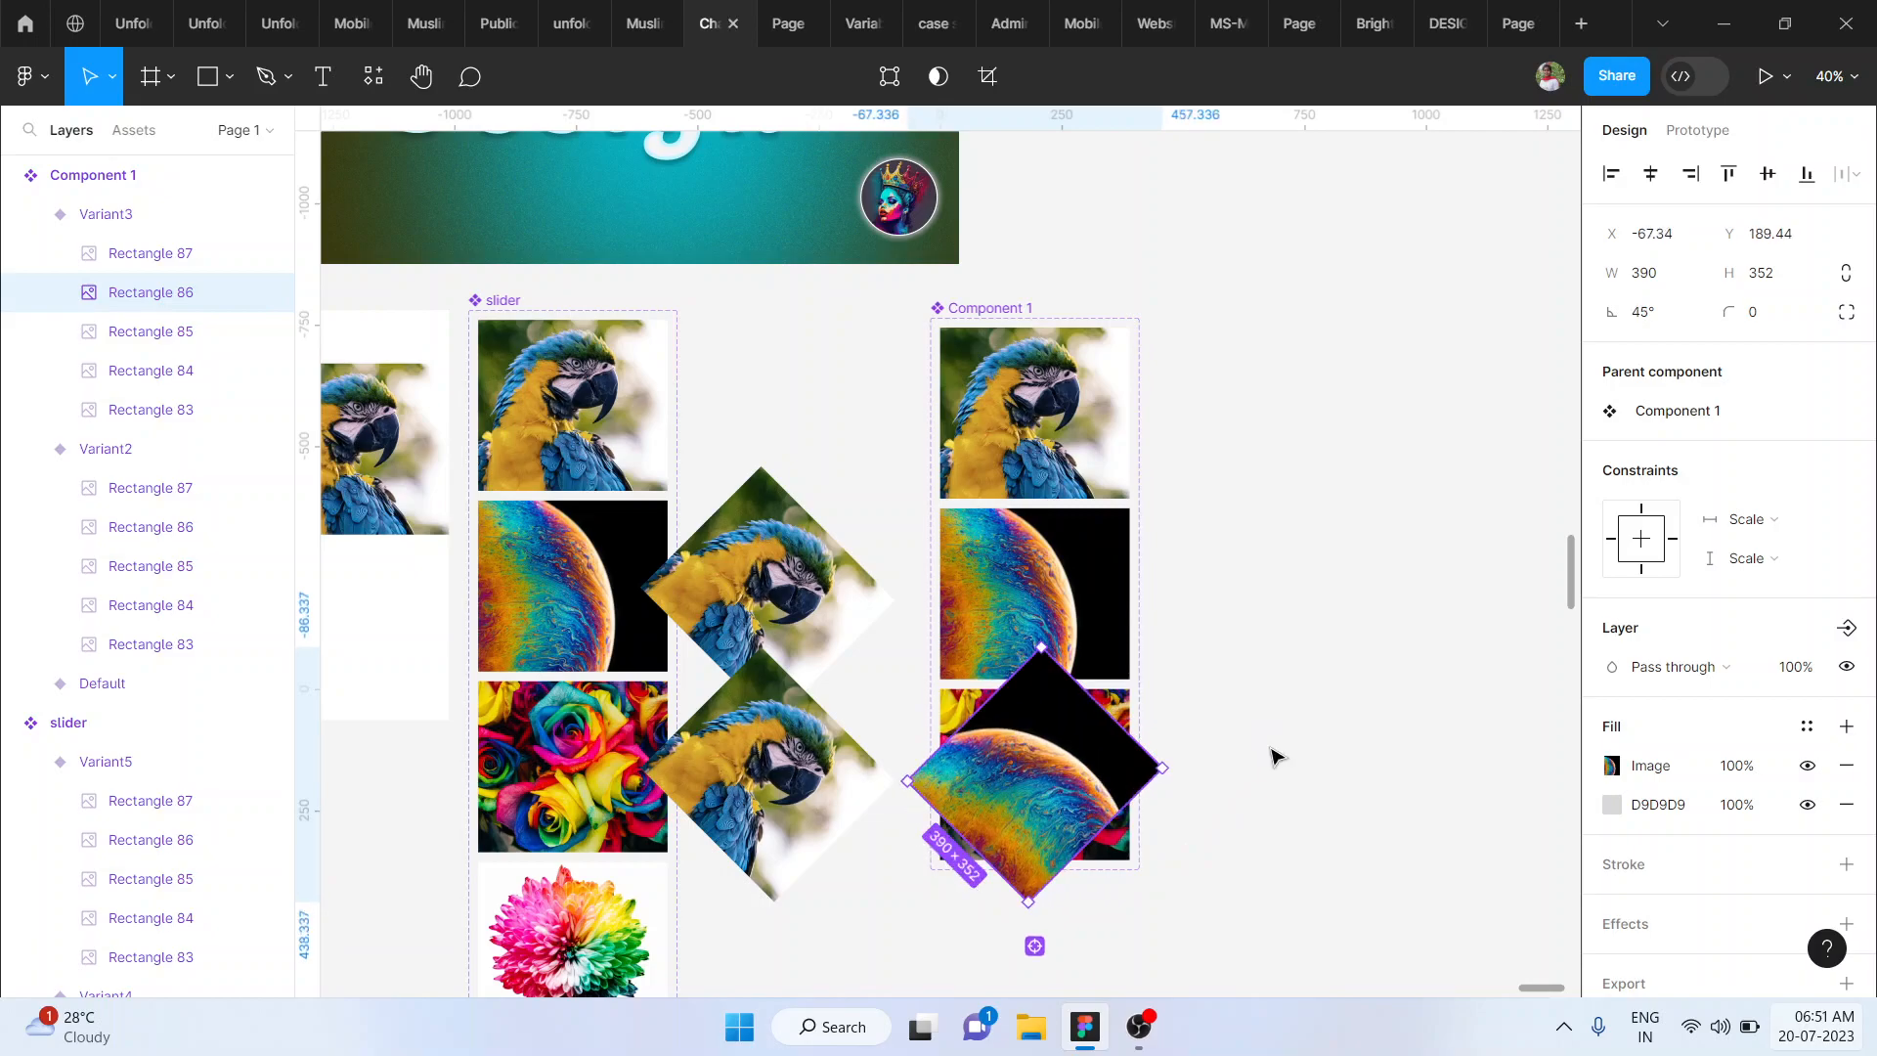
- Move the rotated planet image right, fully clear of the third variant, to X 502.66
key("shift+Right")
key("shift+Right")
key("shift+Right")
key("shift+Right")
key("shift+Right")
key("shift+Right")
key("shift+Right")
key("shift+Right")
key("shift+Right")
key("shift+Right")
key("shift+Right")
key("shift+Right")
key("shift+Right")
key("shift+Right")
key("shift+Right")
key("shift+Right")
key("shift+Right")
key("shift+Right")
key("shift+Right")
key("shift+Right")
key("shift+Right")
key("shift+Right")
key("shift+Right")
key("shift+Right")
key("shift+Right")
key("shift+Right")
key("shift+Right")
key("shift+Right")
key("shift+Right")
key("shift+Right")
key("shift+Right")
key("shift+Right")
key("shift+Right")
key("shift+Right")
key("shift+Right")
key("shift+Right")
key("shift+Right")
key("shift+Right")
key("shift+Right")
key("shift+Right")
- Add a fourth variant below the roses variant and rotate its roses image to -45°
scroll(1273, 755, "down", 2)
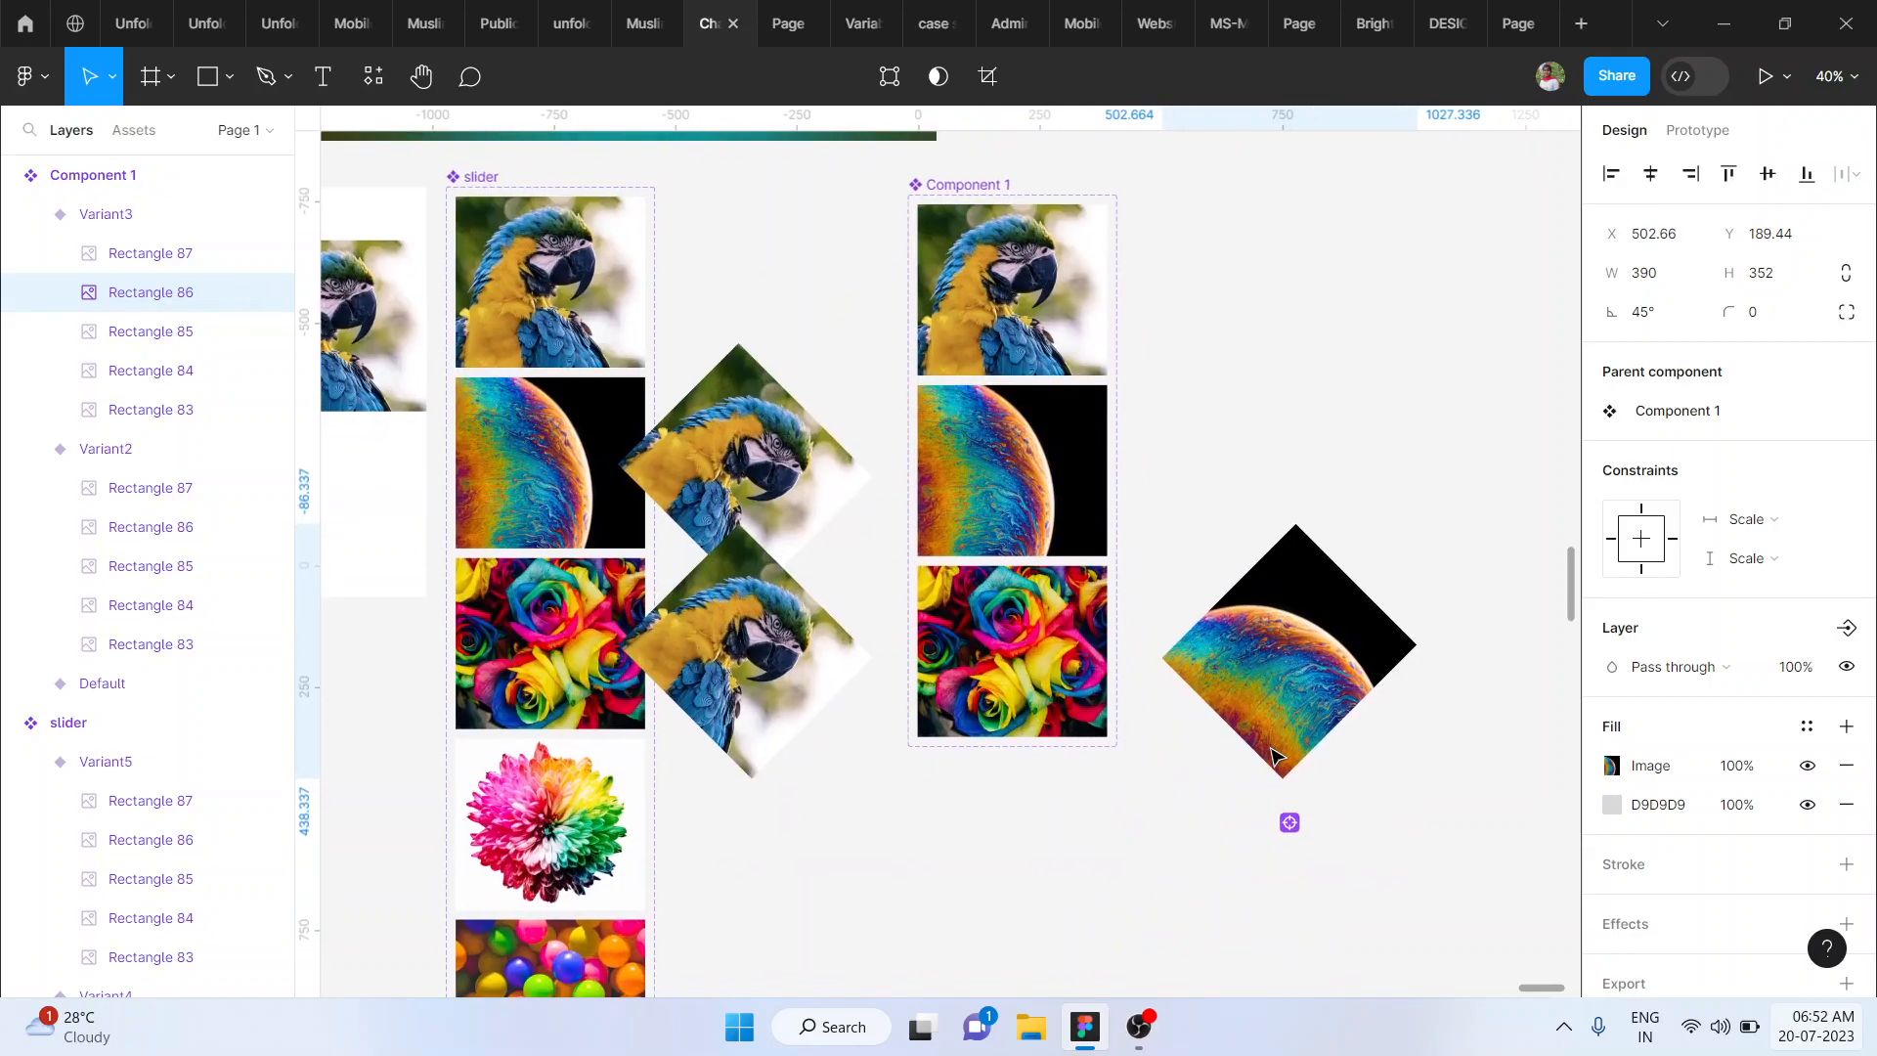
left_click(1033, 691)
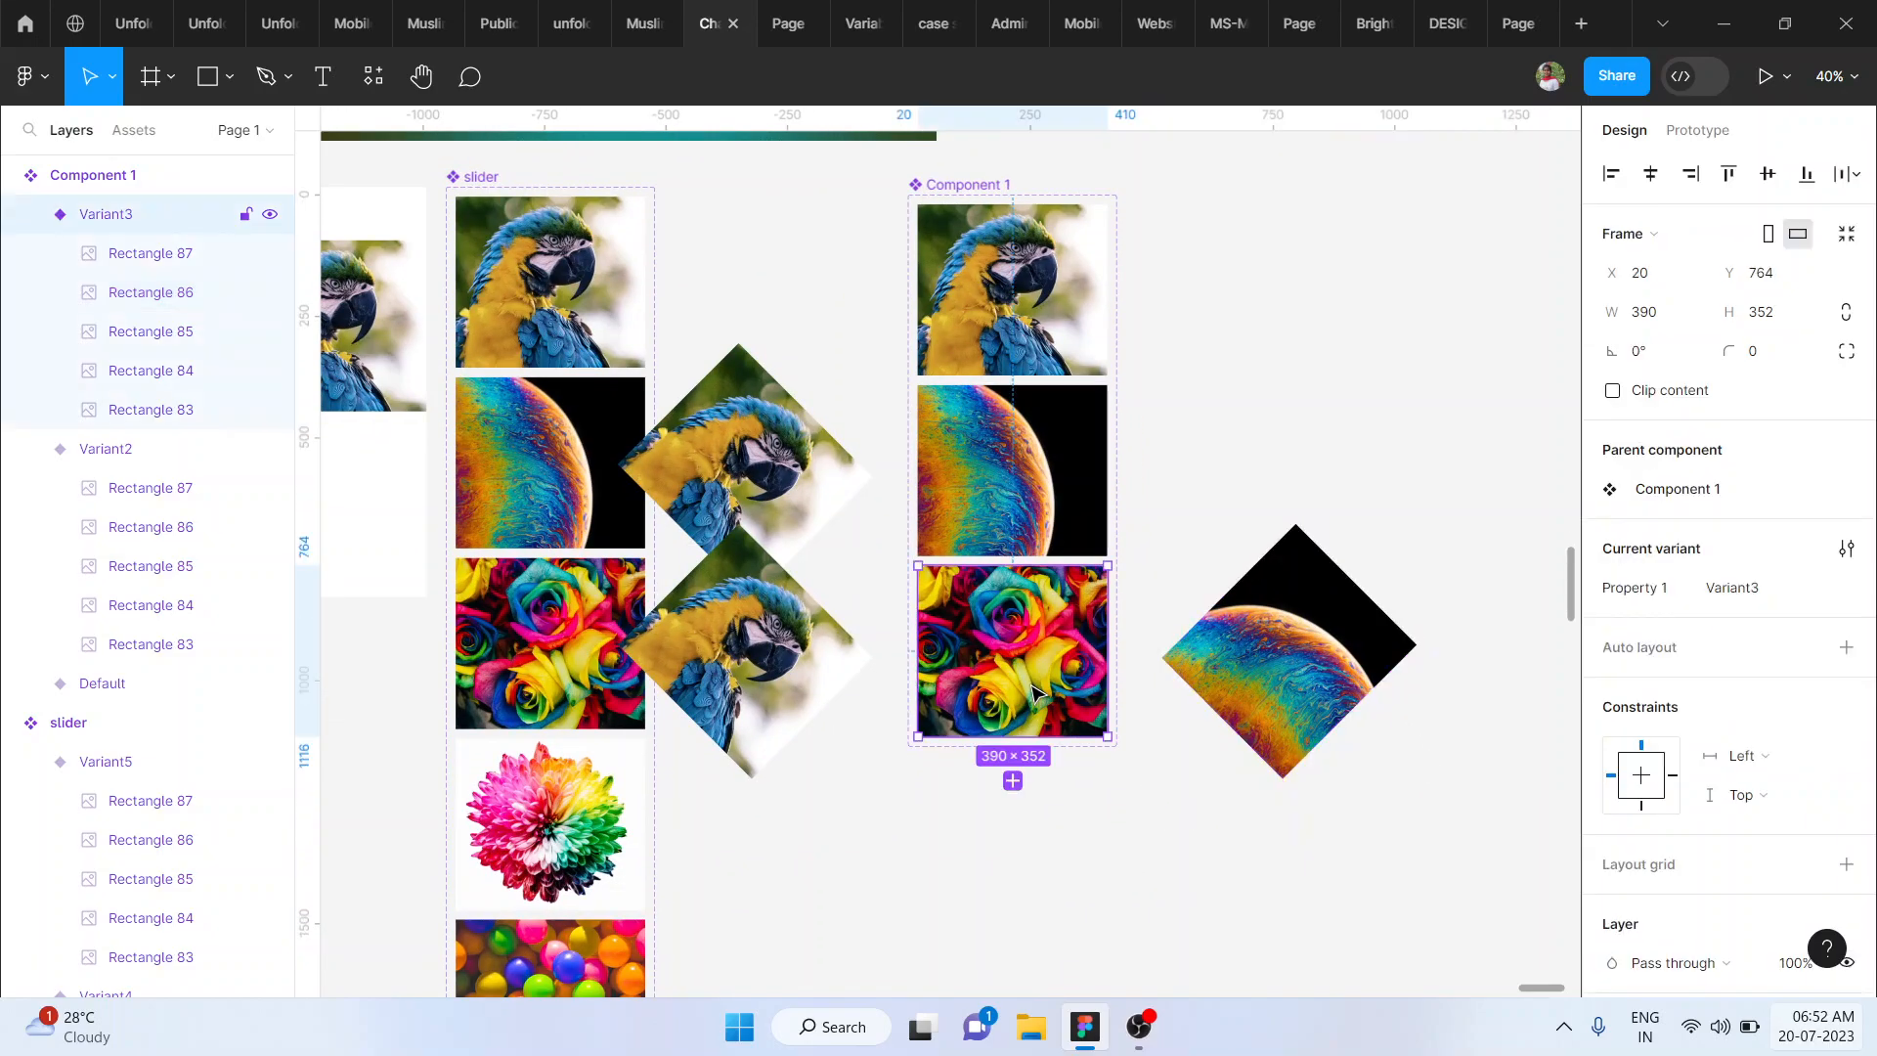
left_click(1013, 780)
double_click(1018, 856)
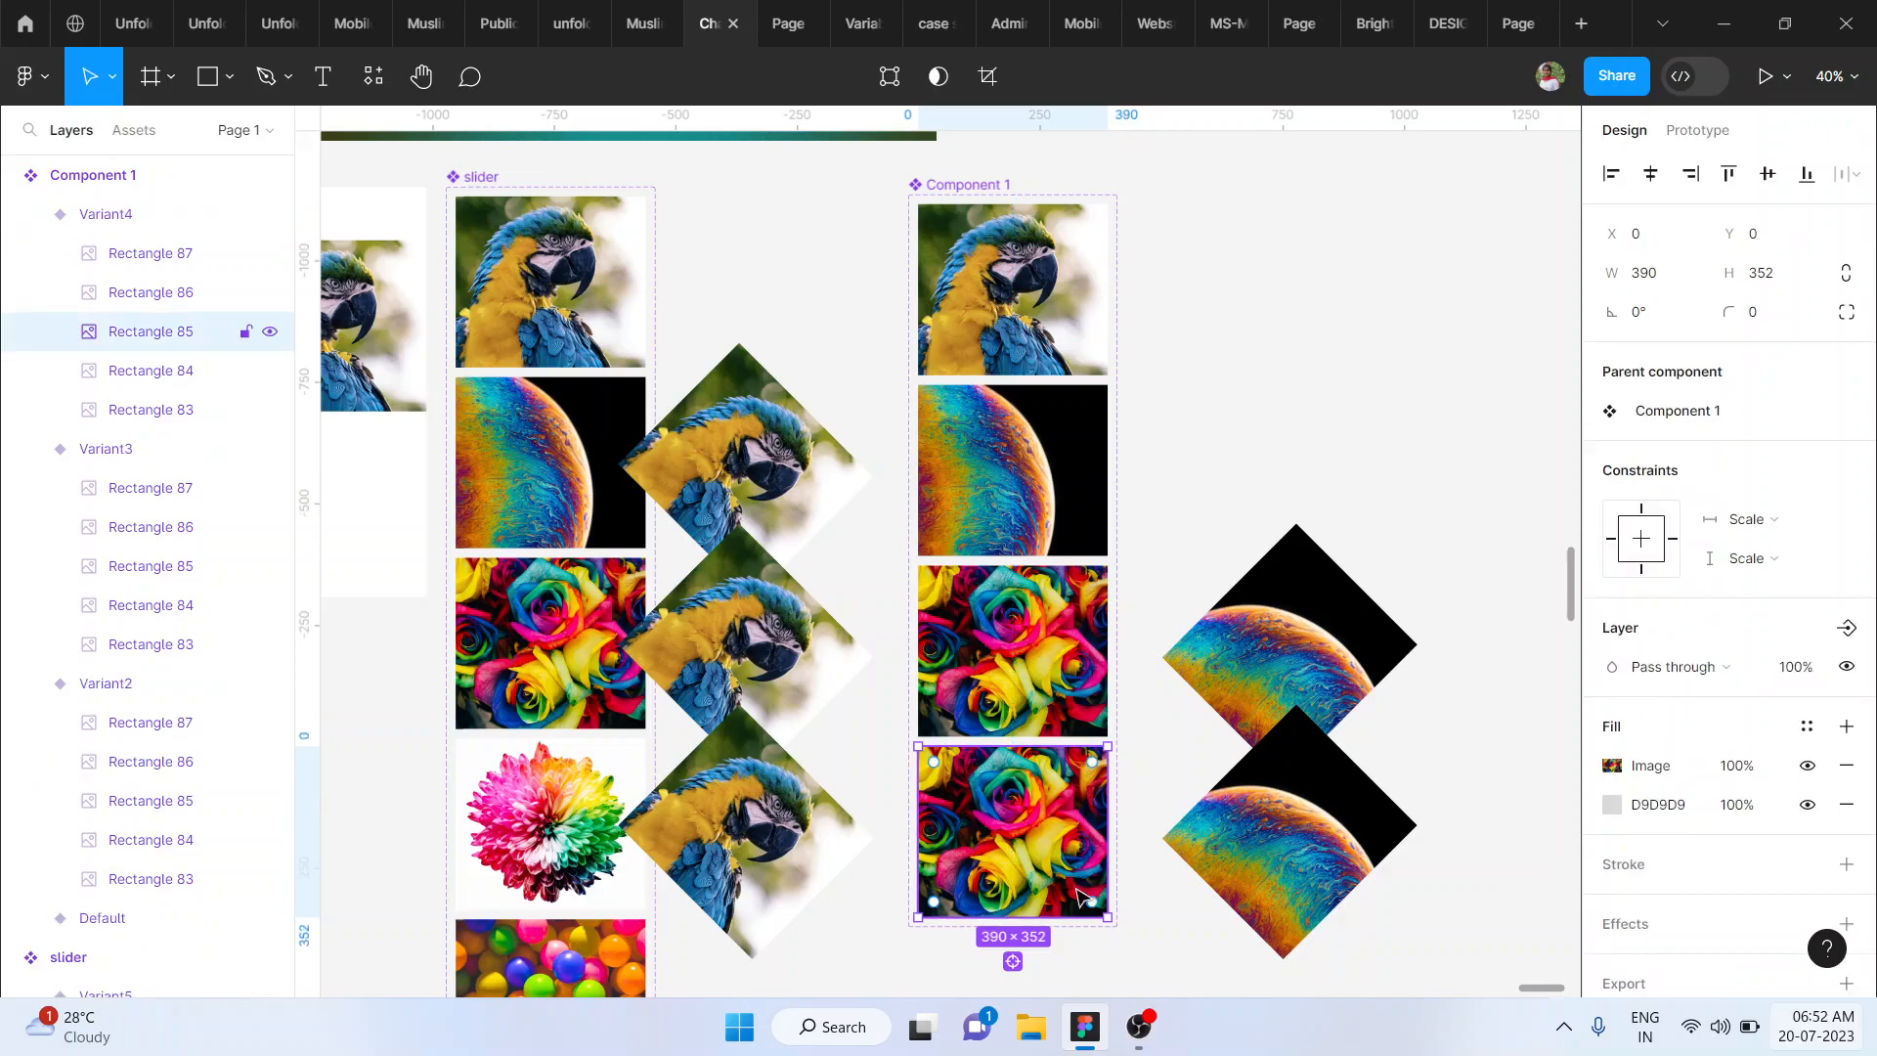
left_click_drag(1122, 926, 1023, 962)
- Move the rotated roses image left, fully clear of the fourth variant, to X -368.44
key("shift+Left")
key("shift+Left")
key("shift+Left")
key("shift+Left")
key("shift+Left")
key("shift+Left")
key("shift+Left")
key("shift+Left")
key("shift+Left")
key("shift+Left")
key("shift+Left")
key("shift+Left")
key("shift+Left")
key("shift+Left")
key("shift+Left")
key("shift+Left")
key("shift+Left")
key("shift+Left")
key("shift+Left")
key("shift+Left")
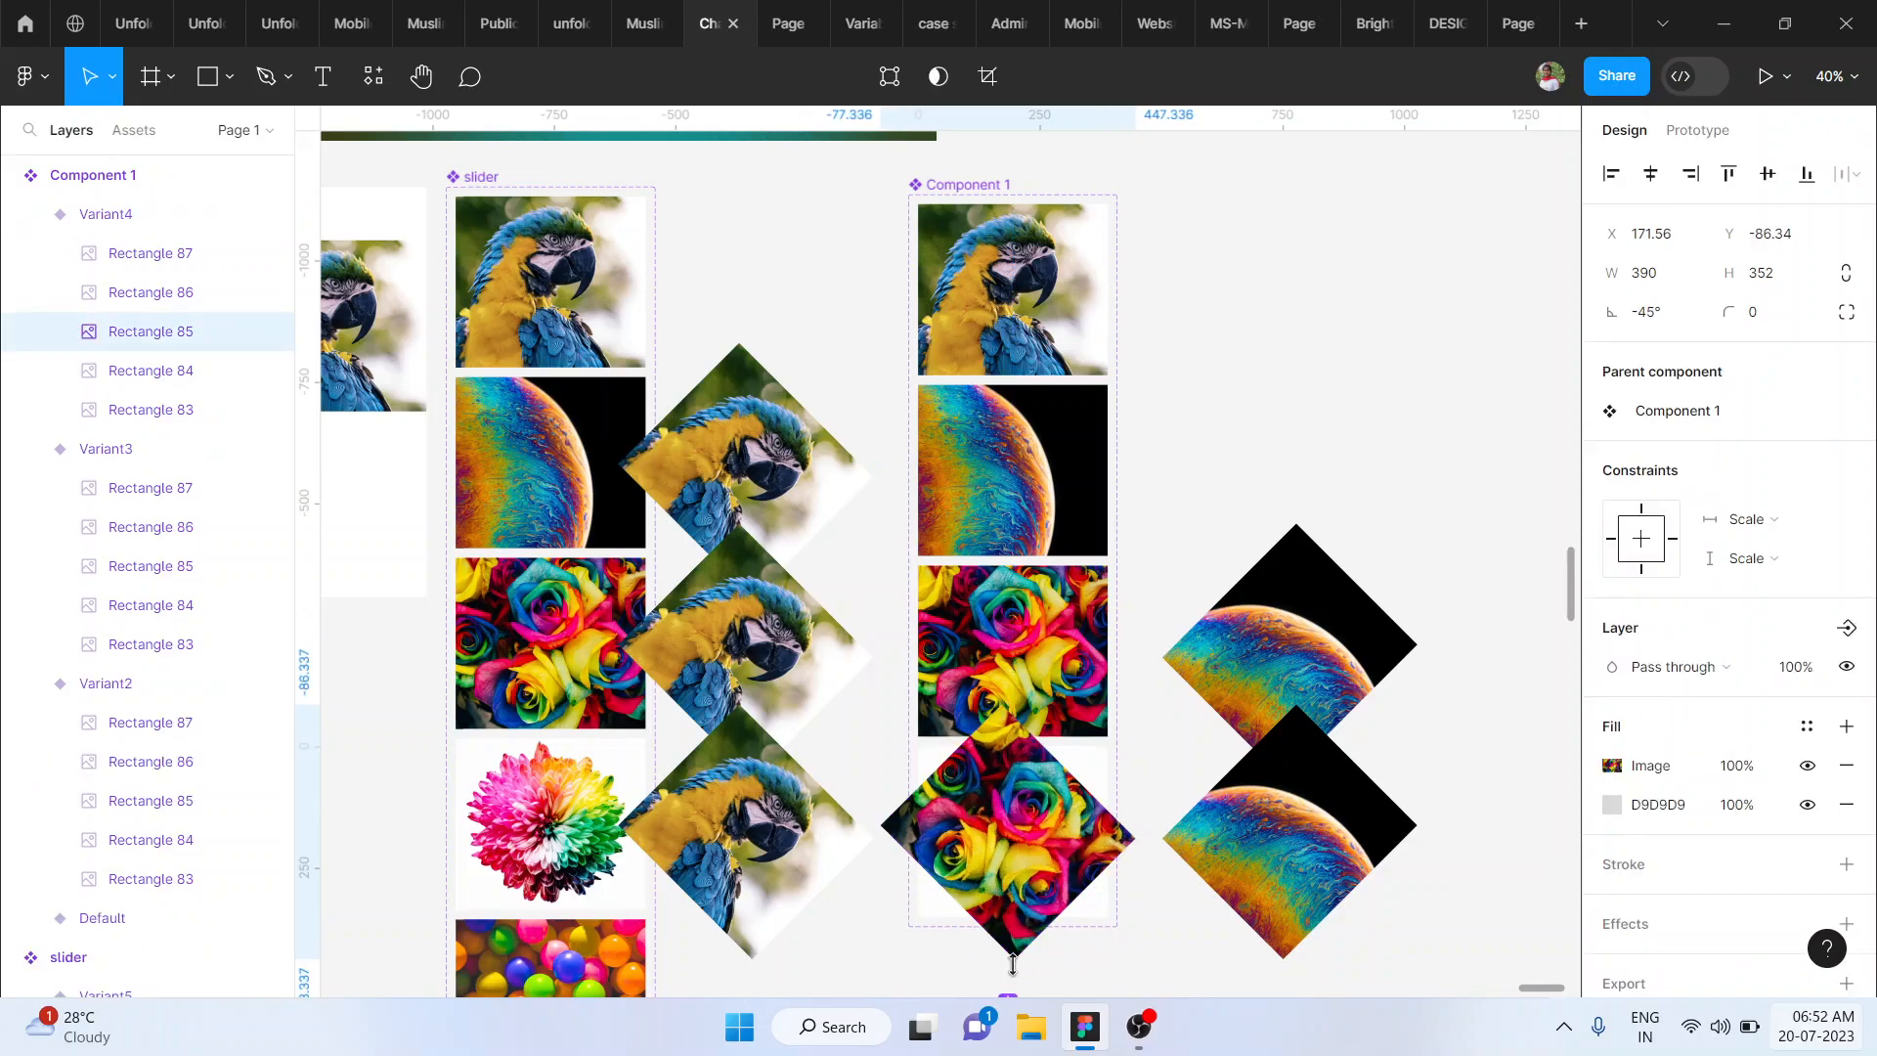
key("shift+Left")
key("shift+Left")
key("shift+Left")
key("shift+Left")
key("shift+Left")
key("shift+Left")
key("shift+Left")
key("shift+Left")
key("shift+Left")
key("shift+Left")
key("shift+Left")
key("shift+Left")
key("shift+Left")
key("shift+Left")
key("shift+Left")
key("shift+Left")
key("shift+Left")
key("shift+Left")
key("shift+Left")
key("shift+Left")
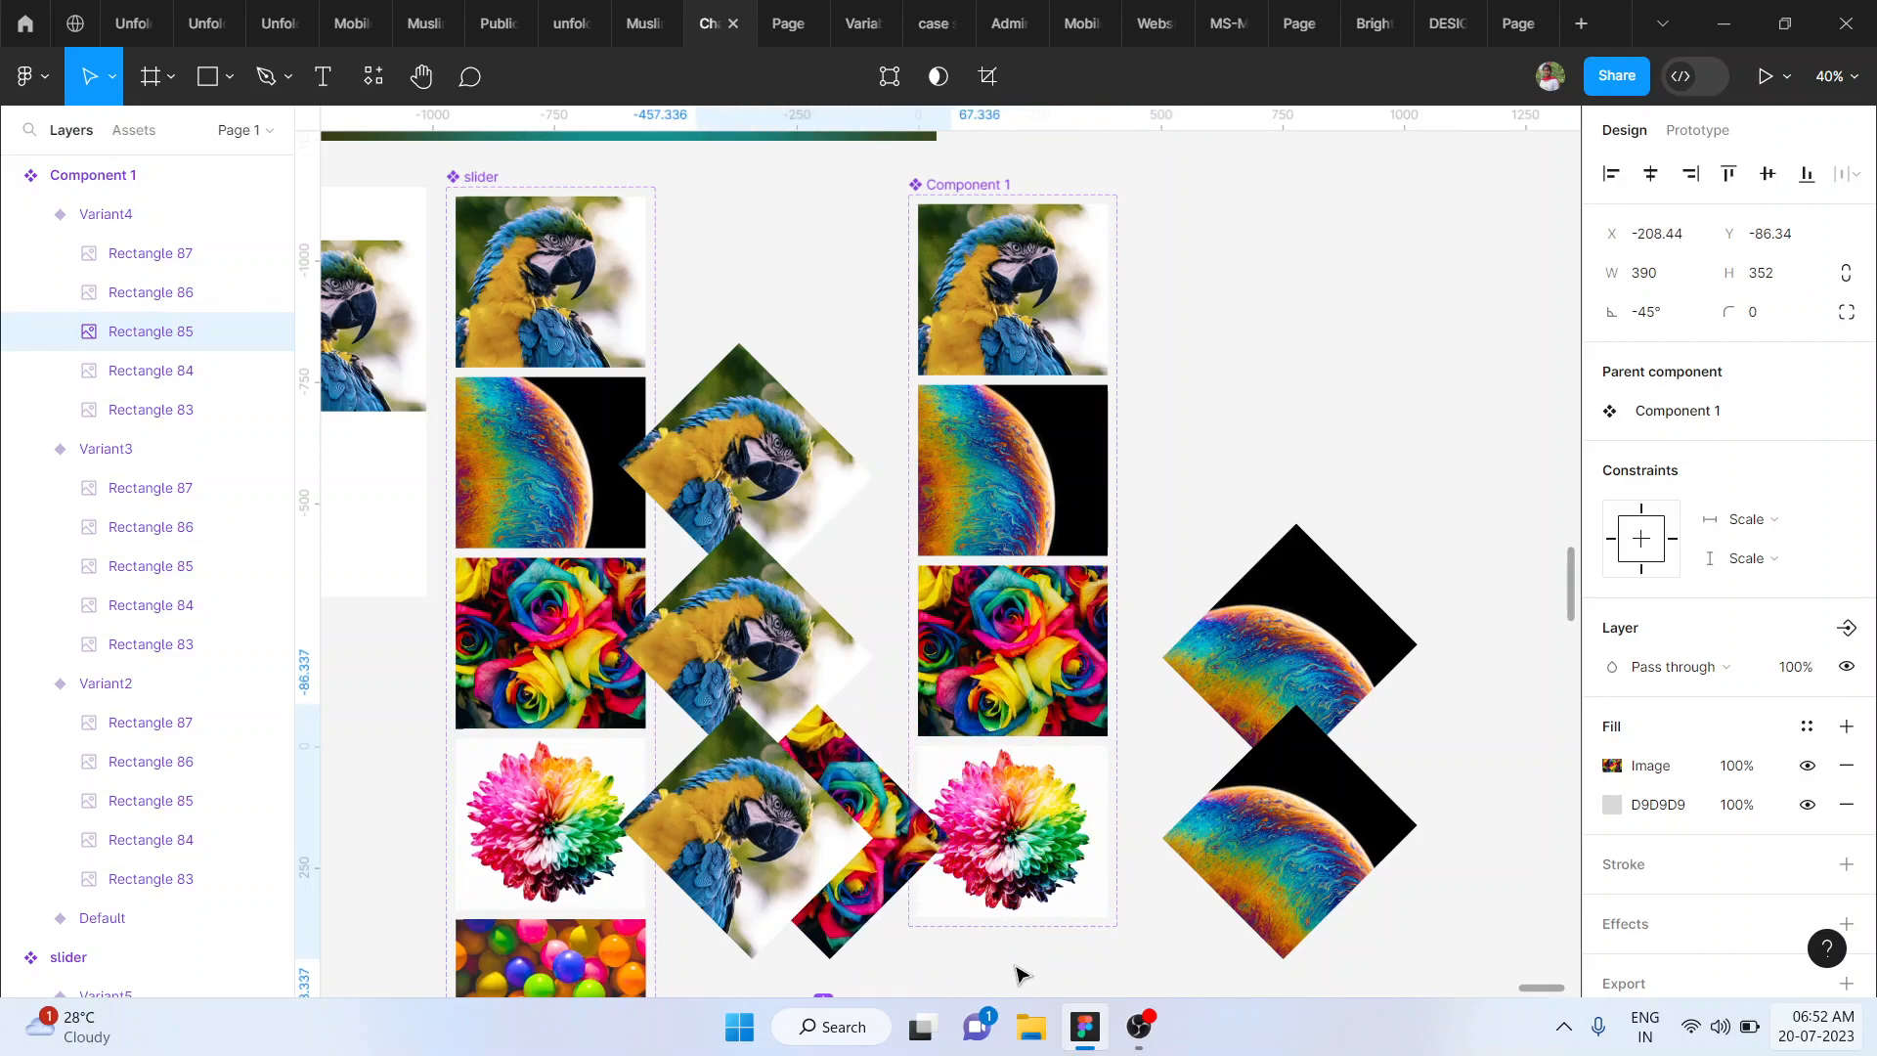
- Add a fifth variant below the flower variant and select its flower image
scroll(1017, 972, "down", 3)
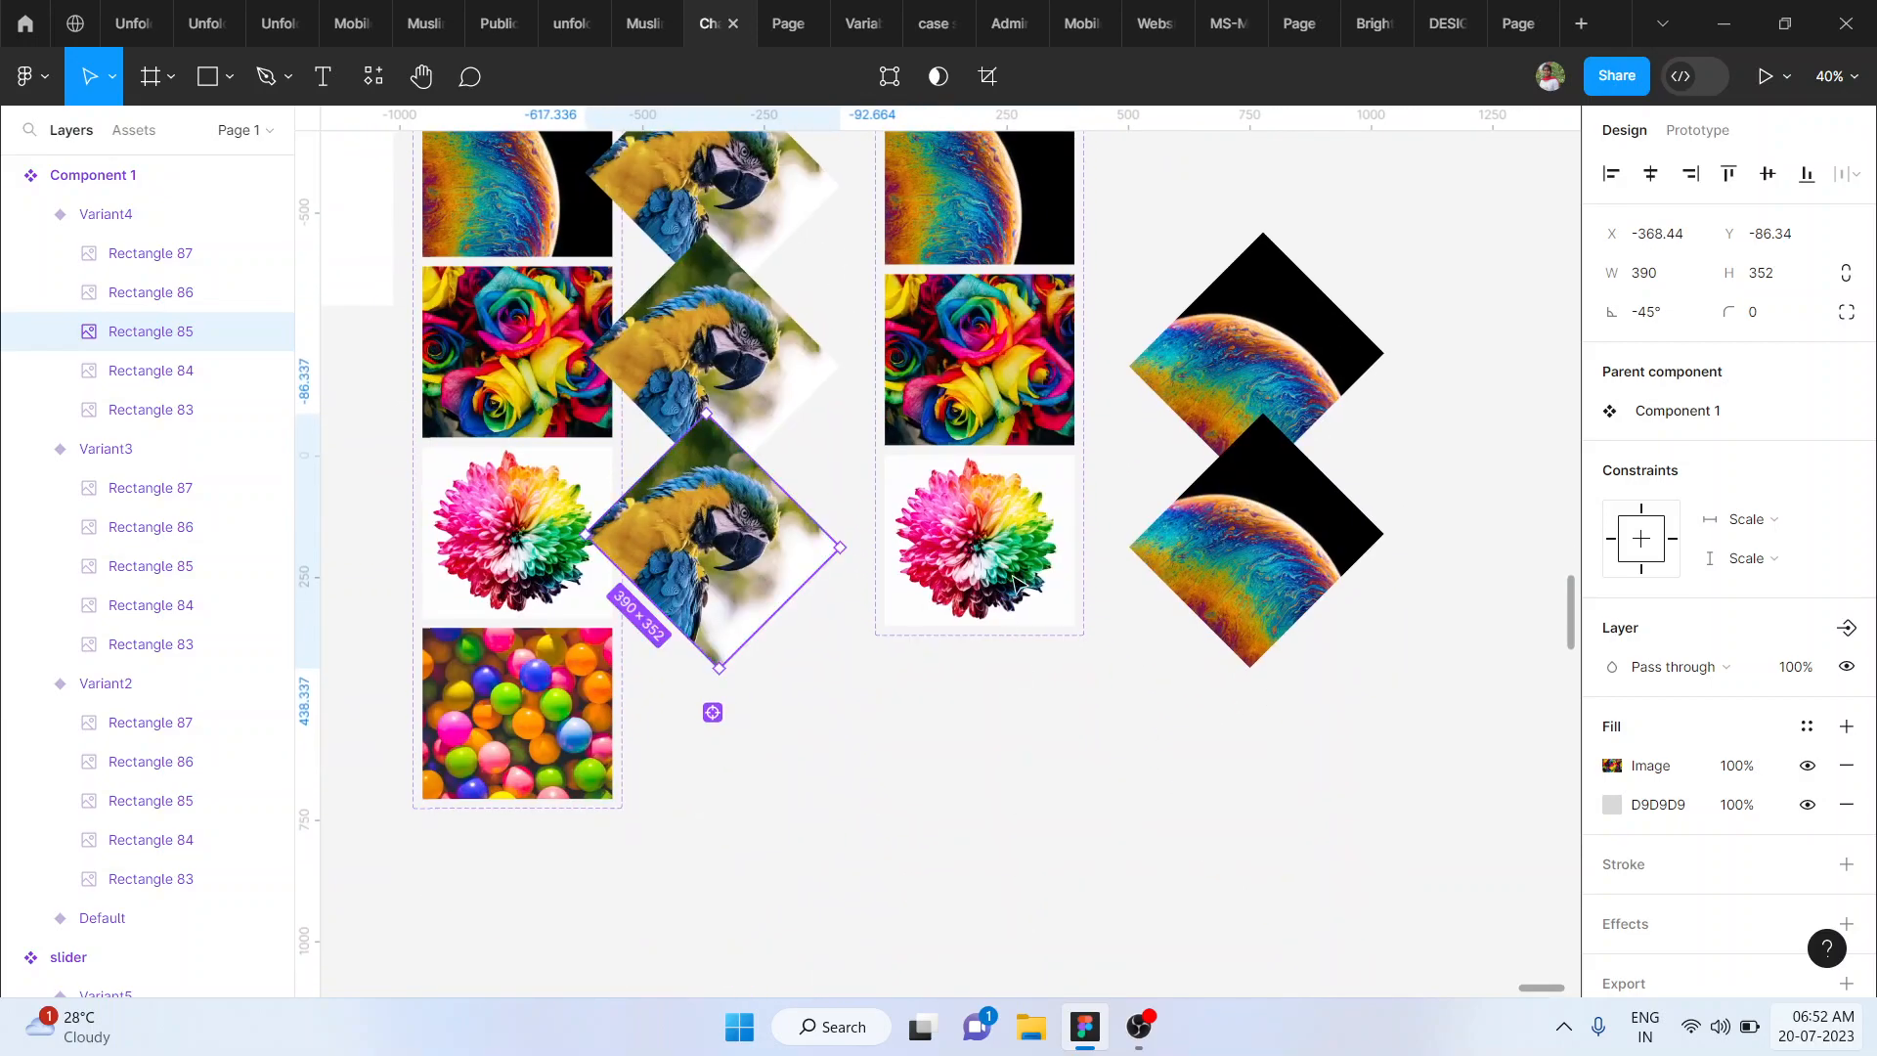
left_click(999, 537)
left_click(979, 671)
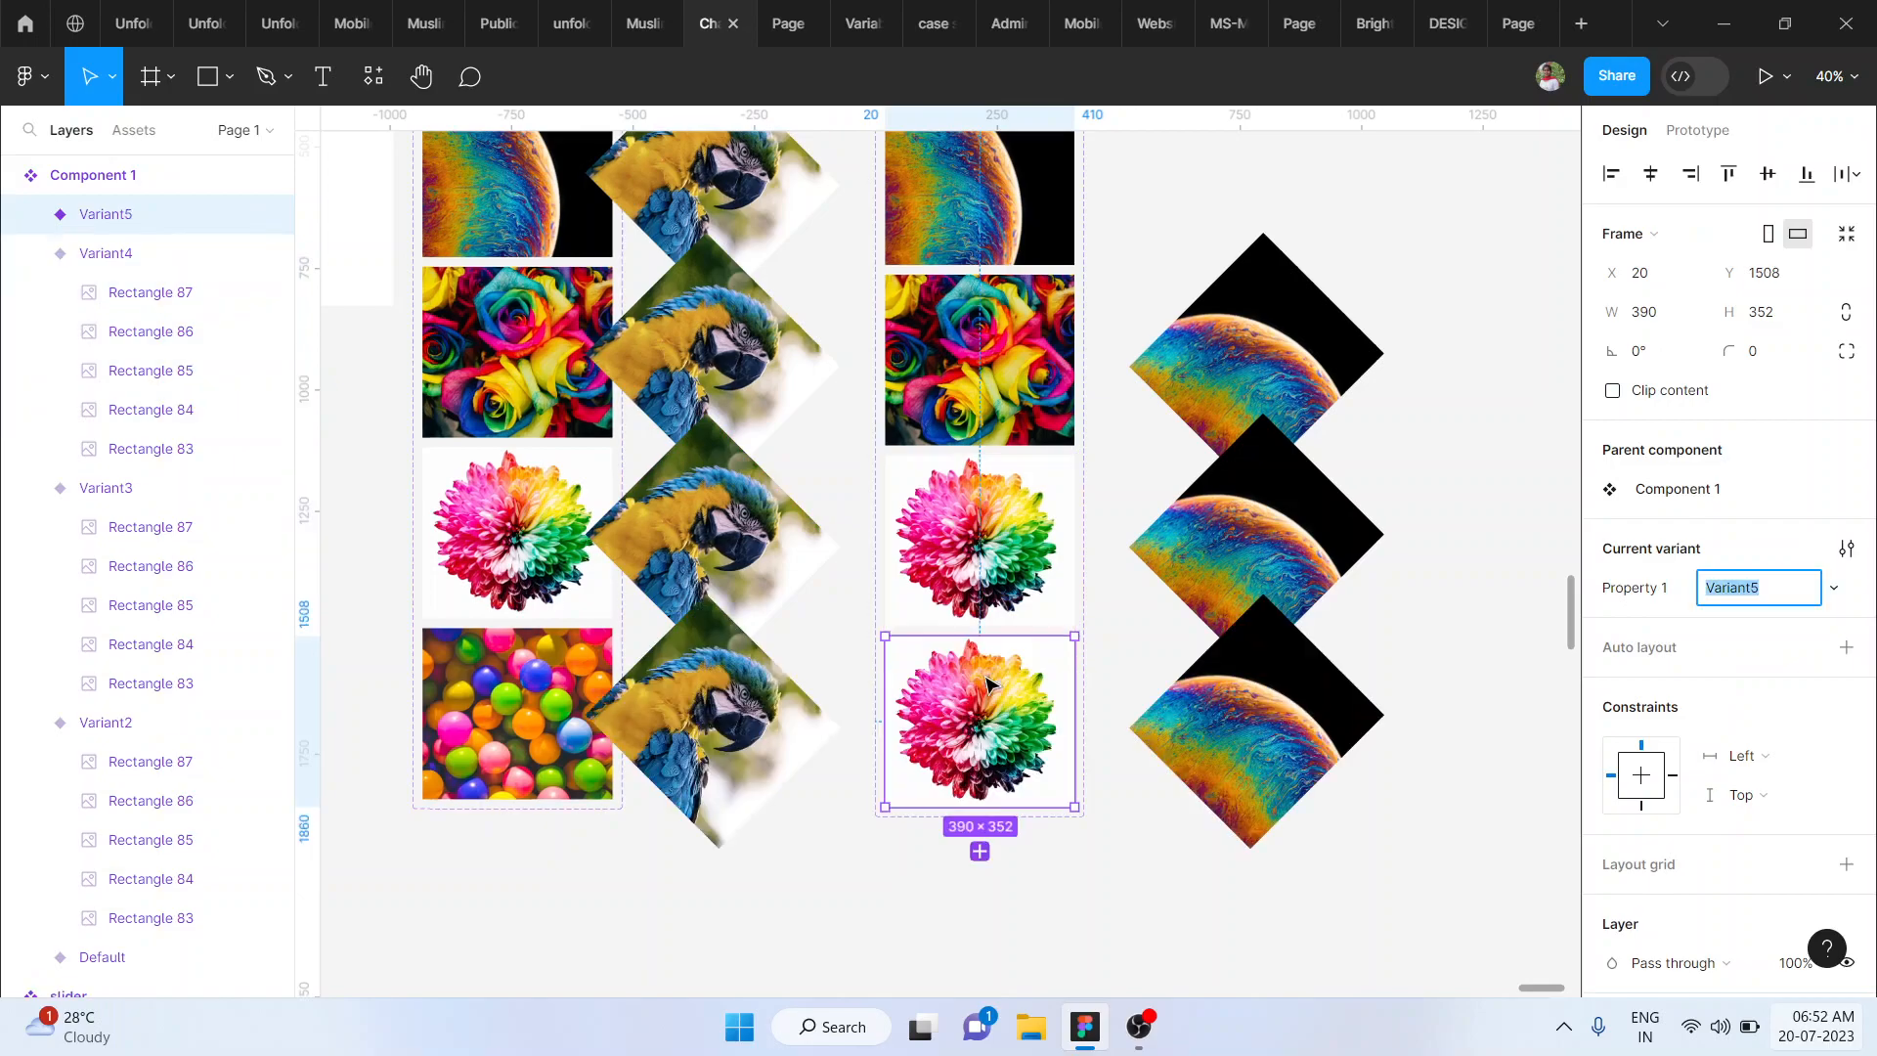
double_click(1064, 791)
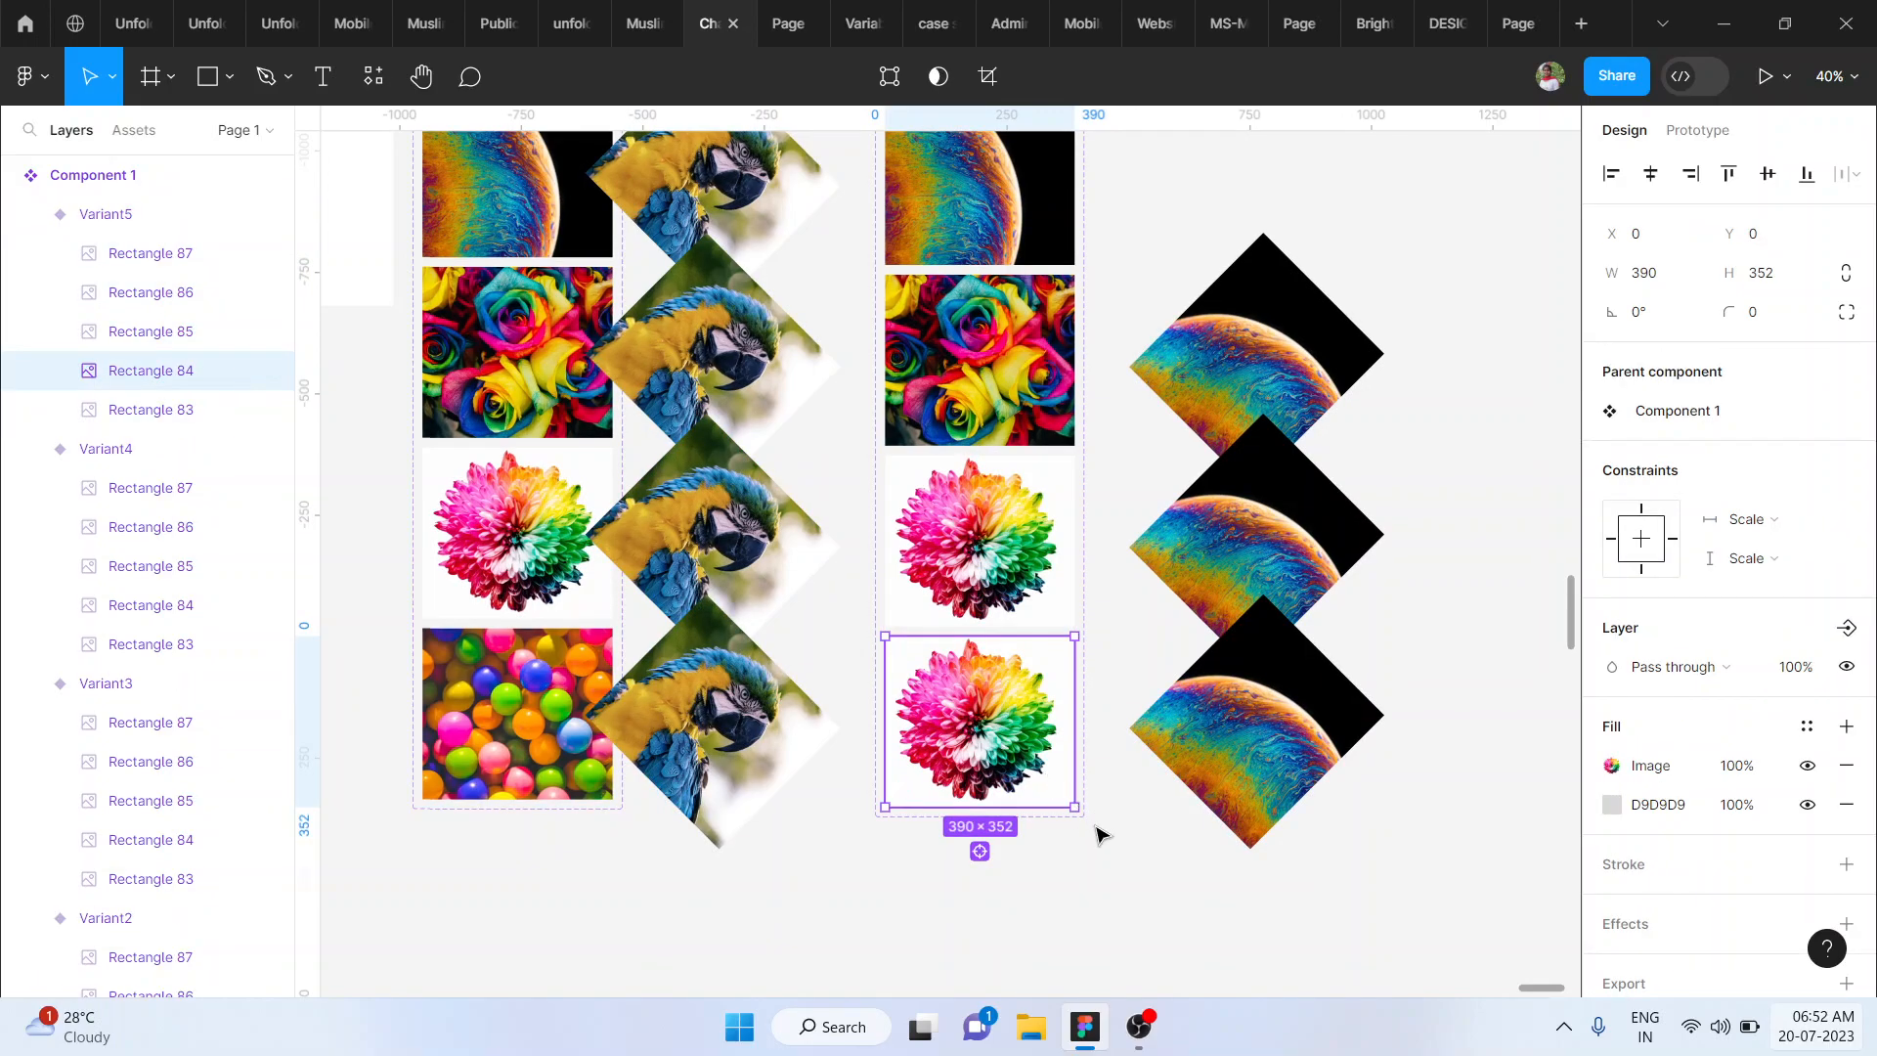
- Rotate the fifth variant's flower image to 45° and move it right, clear of the variant, to X 482.66
left_click_drag(1158, 777, 1228, 692)
key("shift+Right")
key("shift+Right")
key("shift+Right")
key("shift+Right")
key("shift+Right")
key("shift+Right")
key("shift+Right")
key("shift+Right")
key("shift+Right")
key("shift+Right")
key("shift+Right")
key("shift+Right")
key("shift+Right")
key("shift+Right")
key("shift+Right")
key("shift+Right")
key("shift+Right")
key("shift+Right")
key("shift+Right")
key("shift+Right")
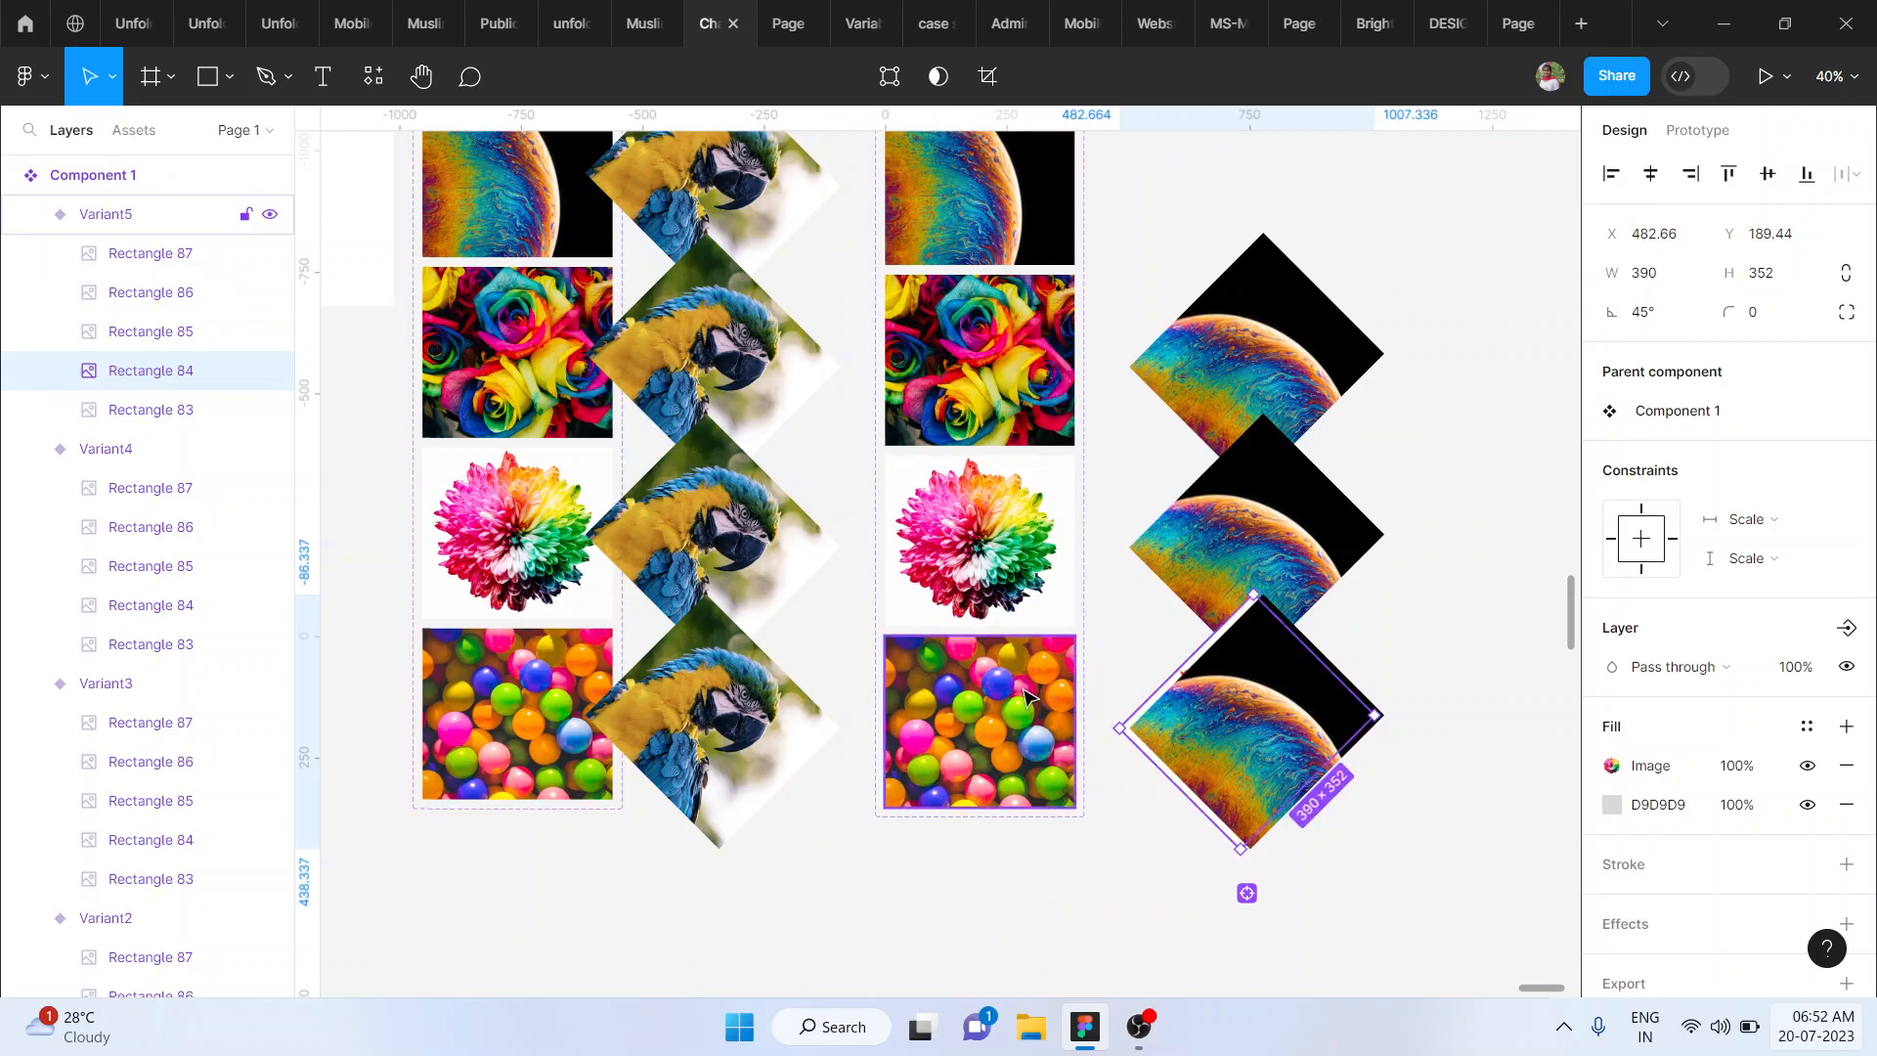
left_click(1002, 711)
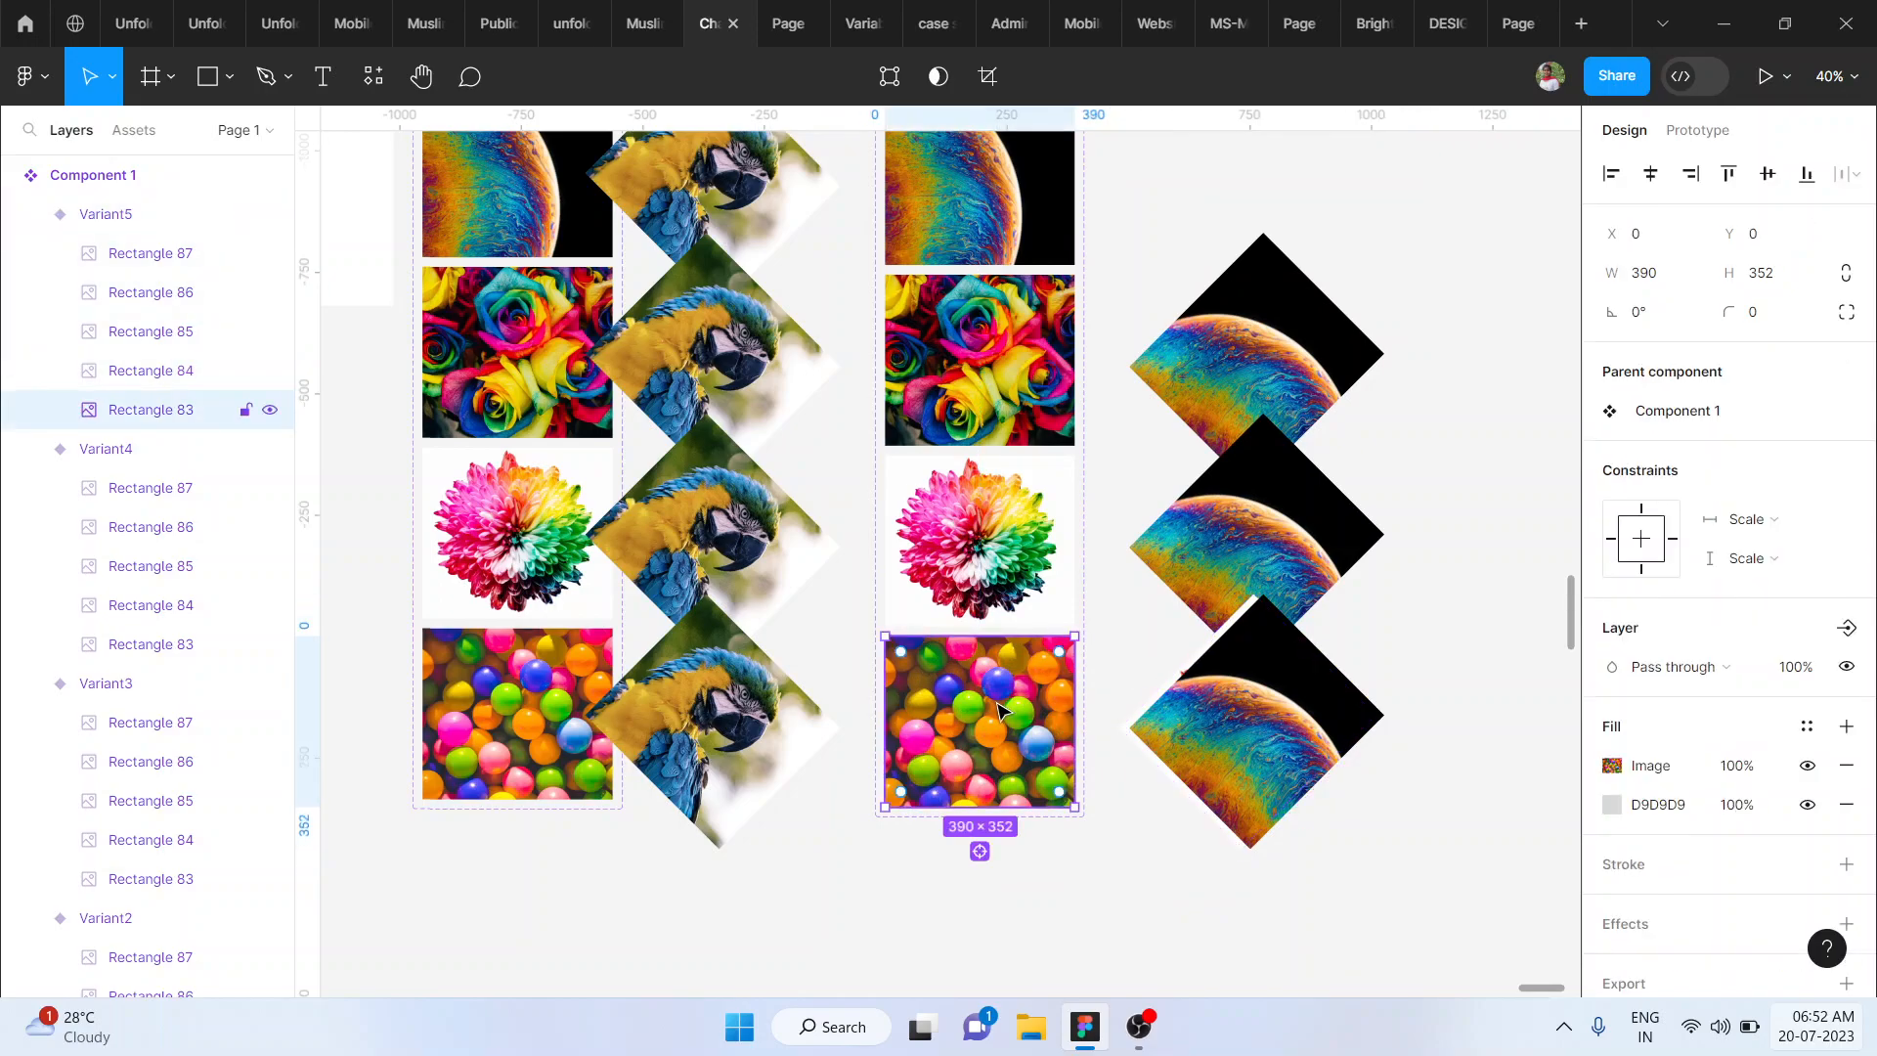
left_click(1111, 876)
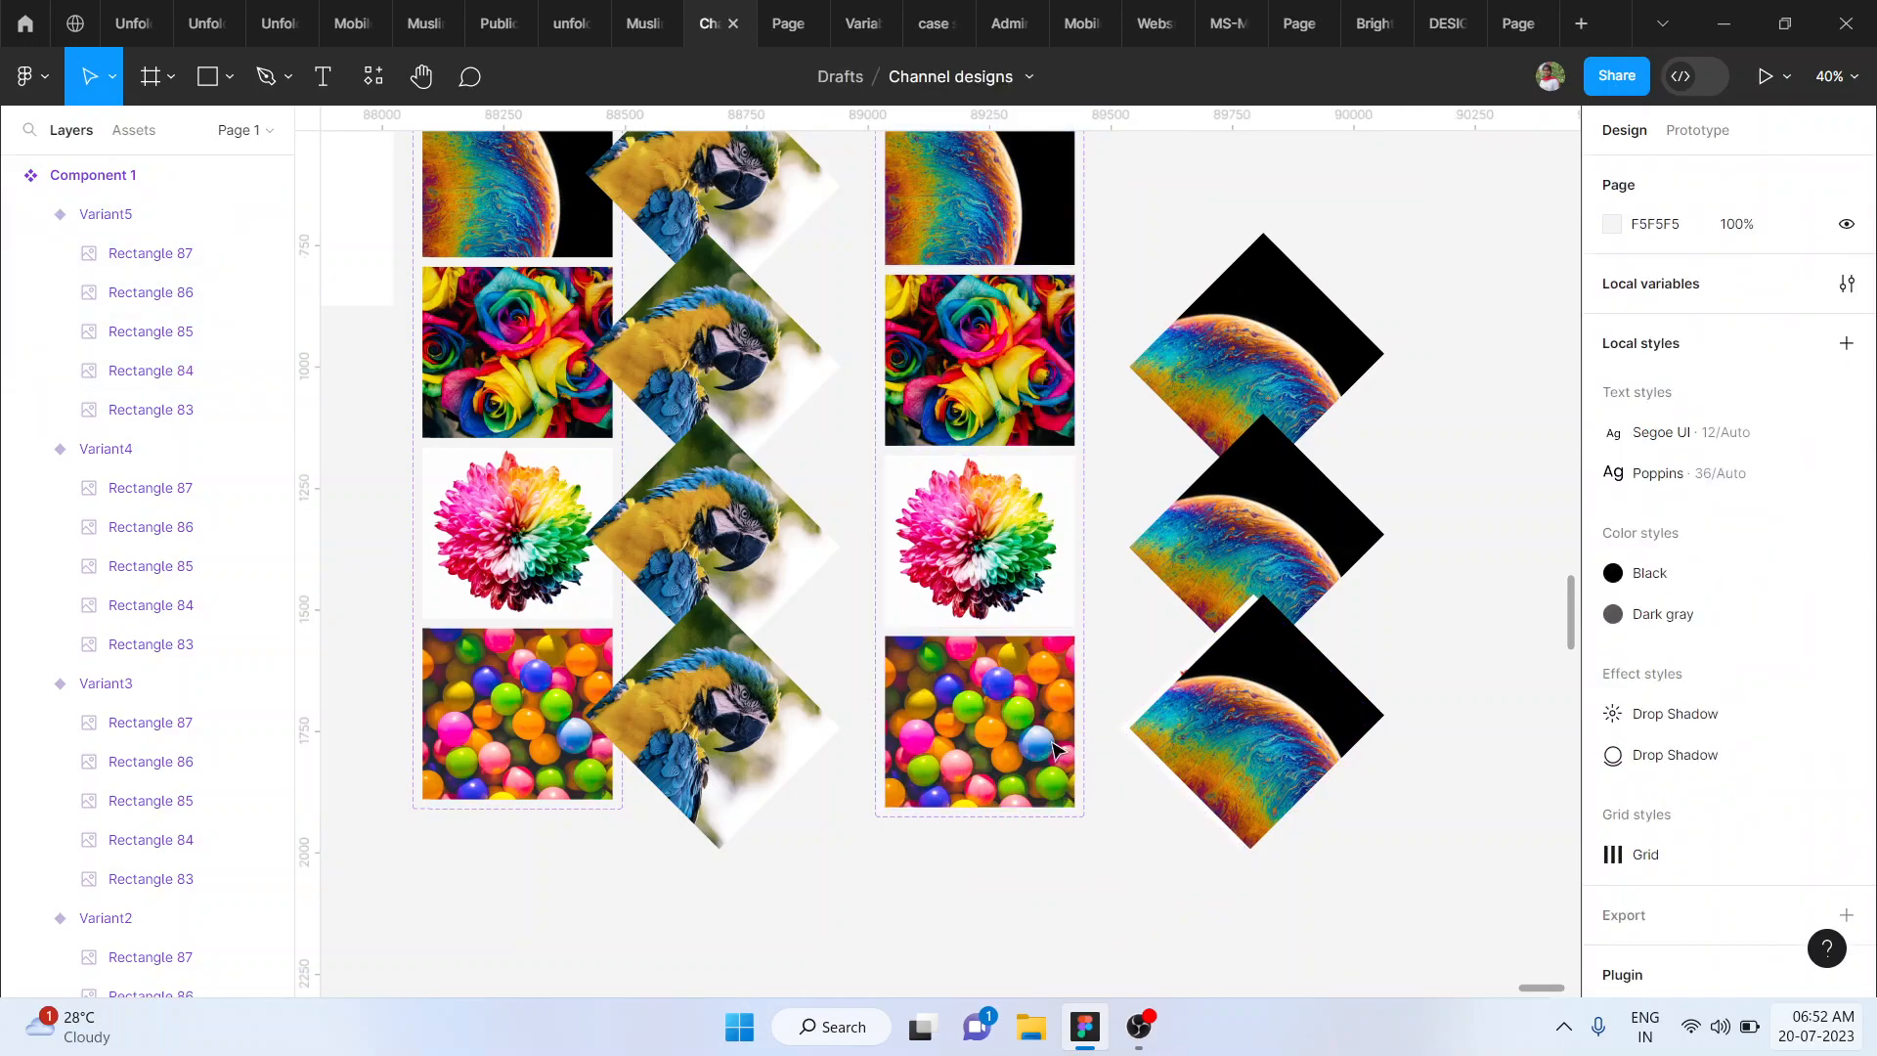
left_click(1038, 733)
left_click(988, 743)
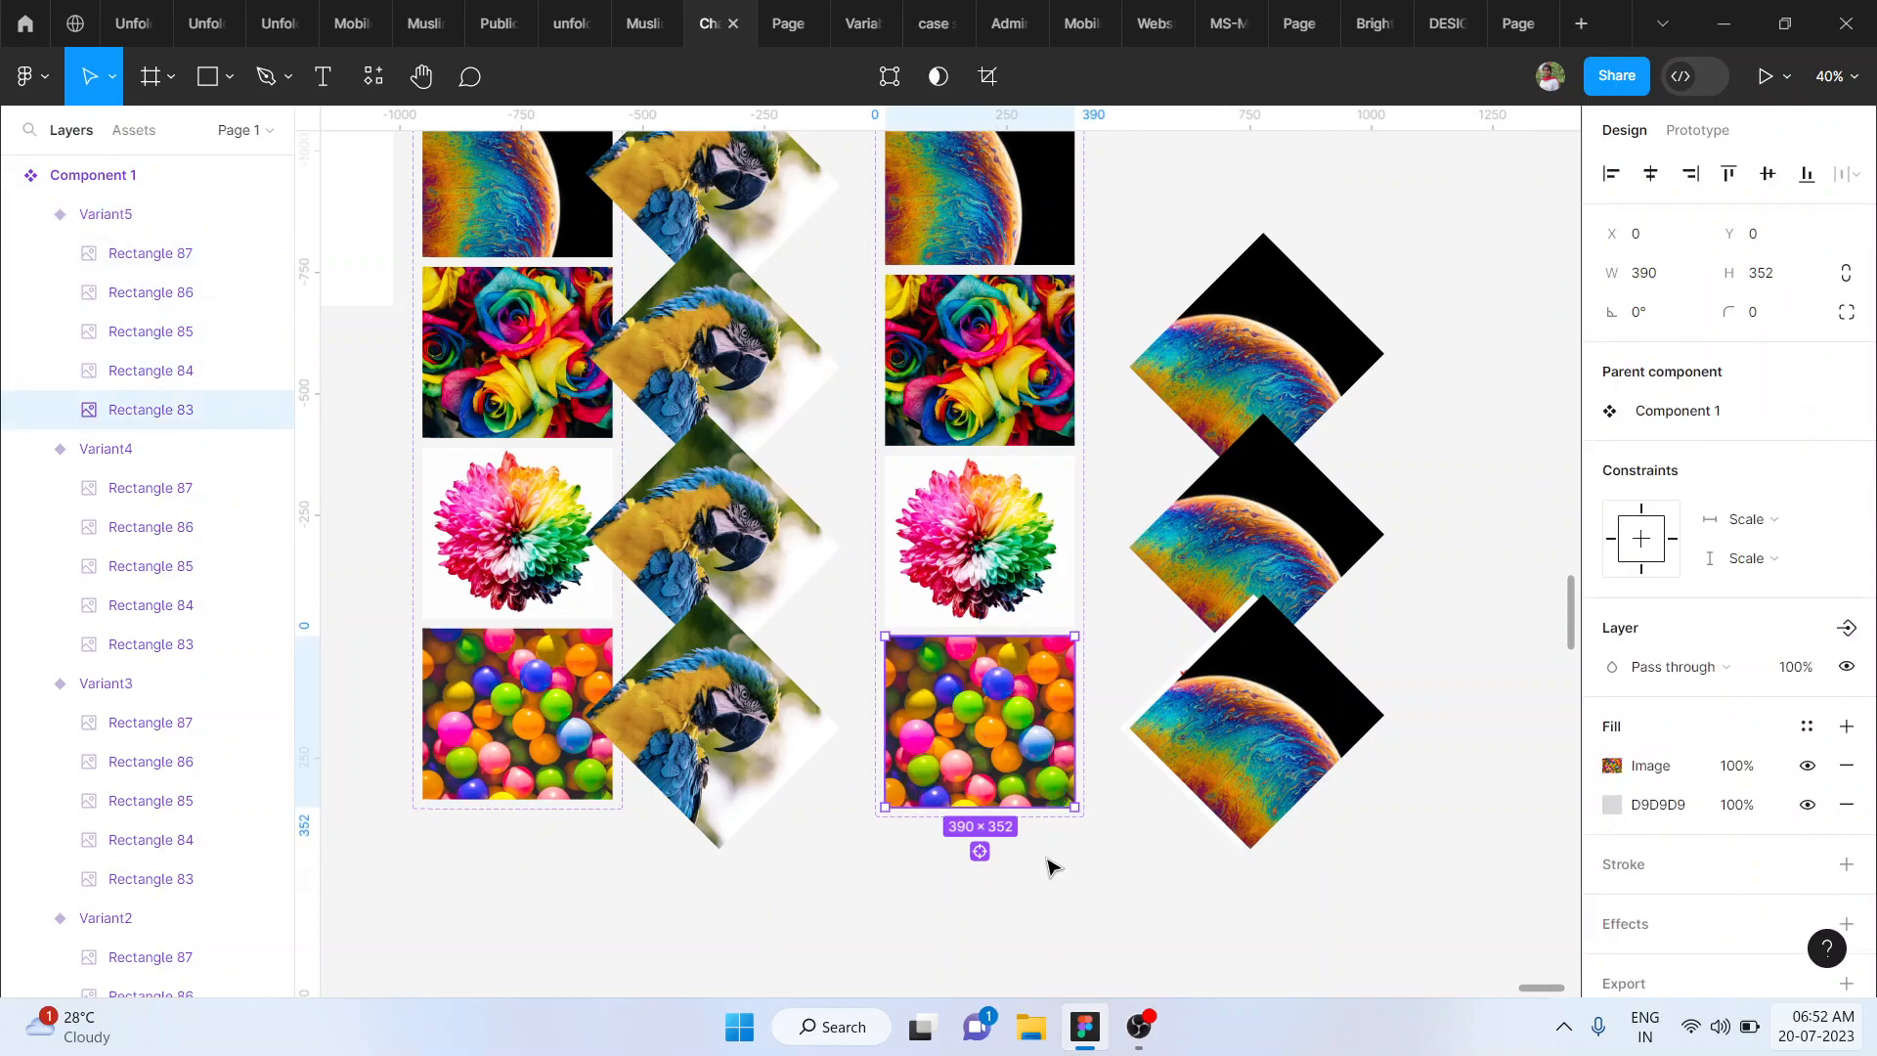
left_click(1048, 864)
left_click(1017, 714)
left_click(1016, 714)
scroll(1017, 715, "up", 2)
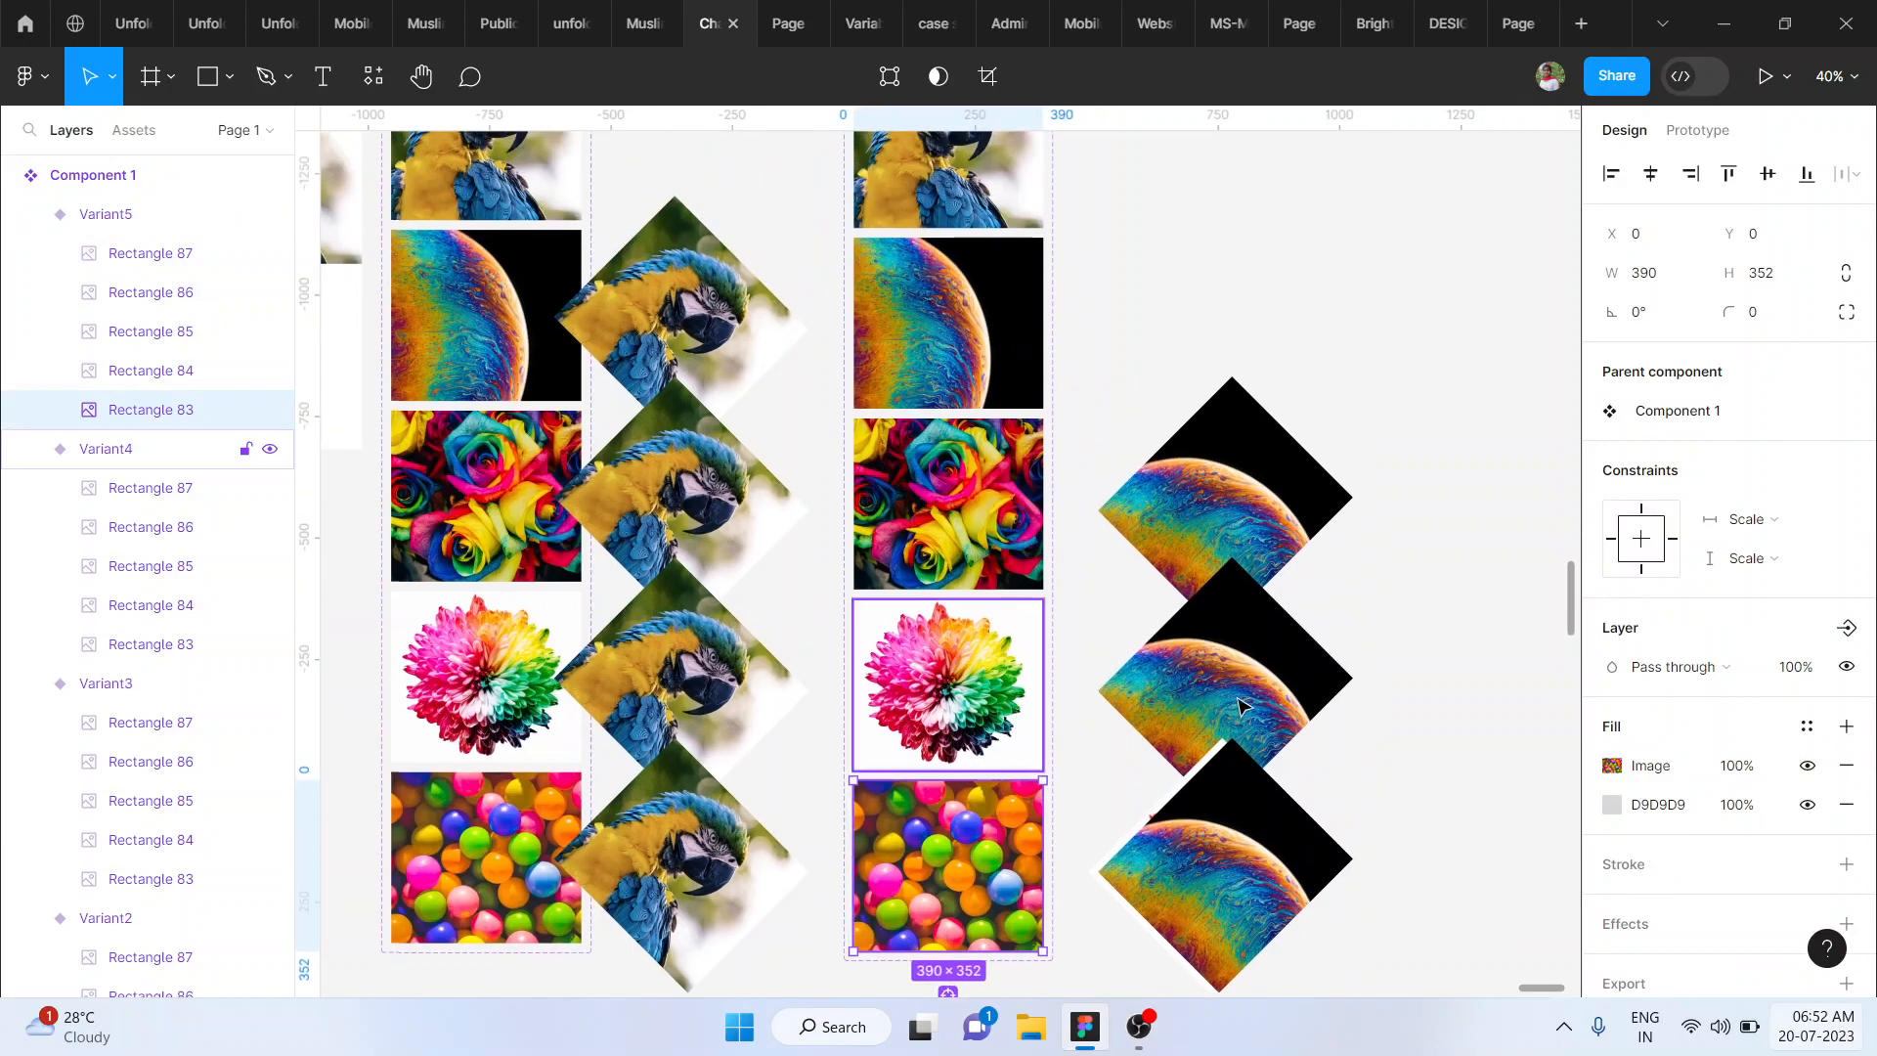
left_click(1302, 698, "ctrl")
double_click(1304, 700)
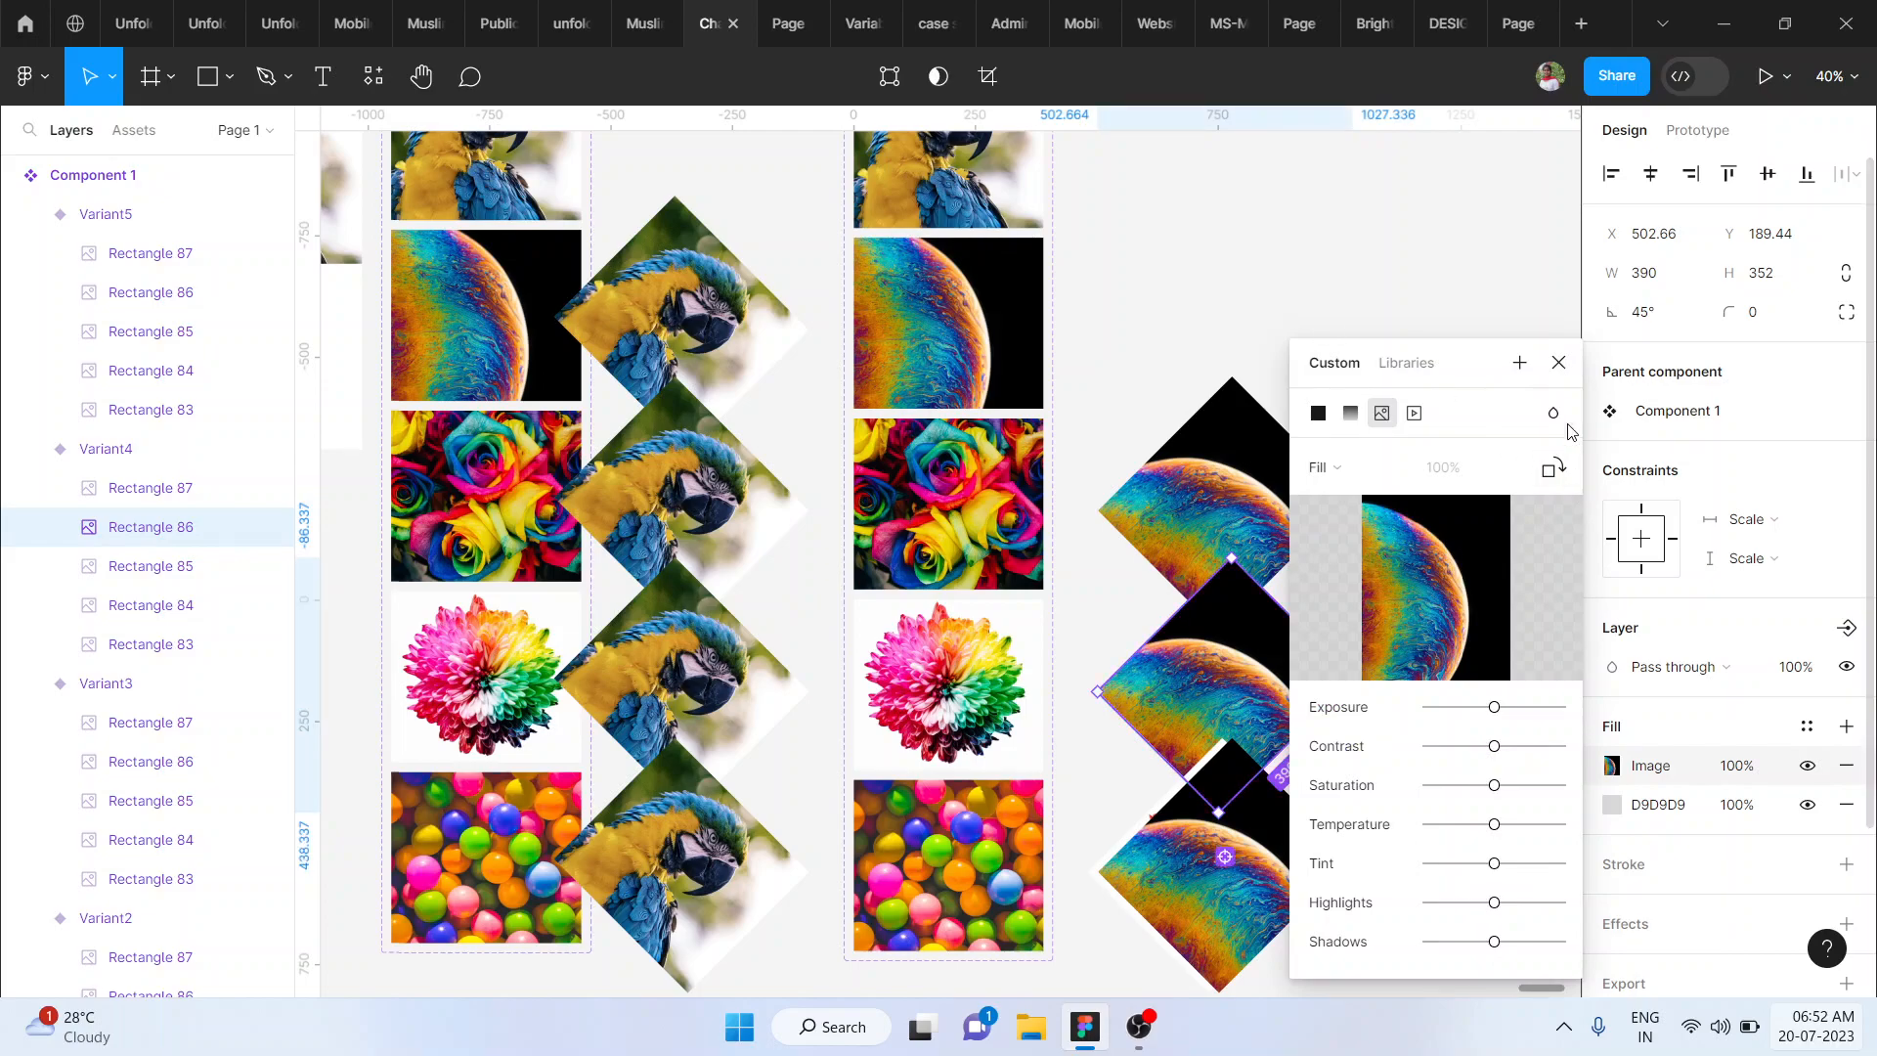
left_click(1558, 362)
scroll(1362, 301, "up", 2)
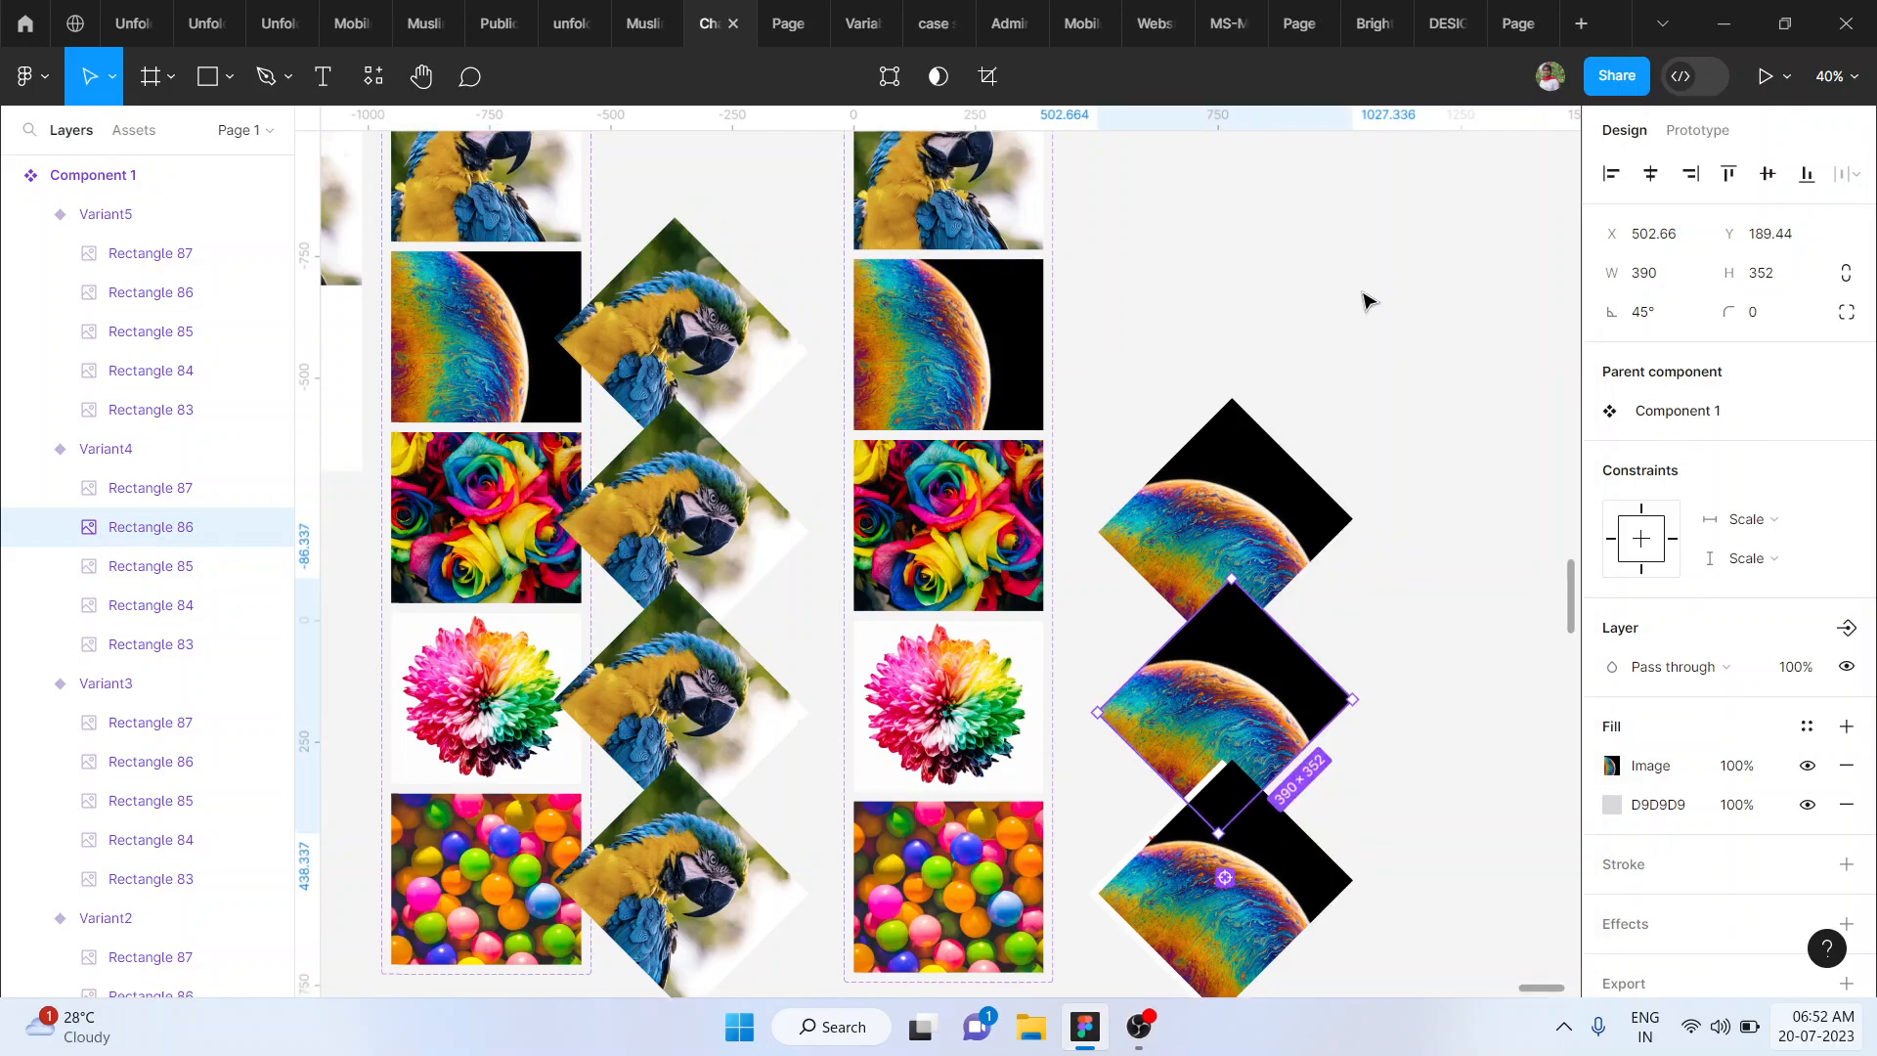
left_click(1362, 301)
- Clip the content of the whole component set holding the five variants
left_click(982, 256)
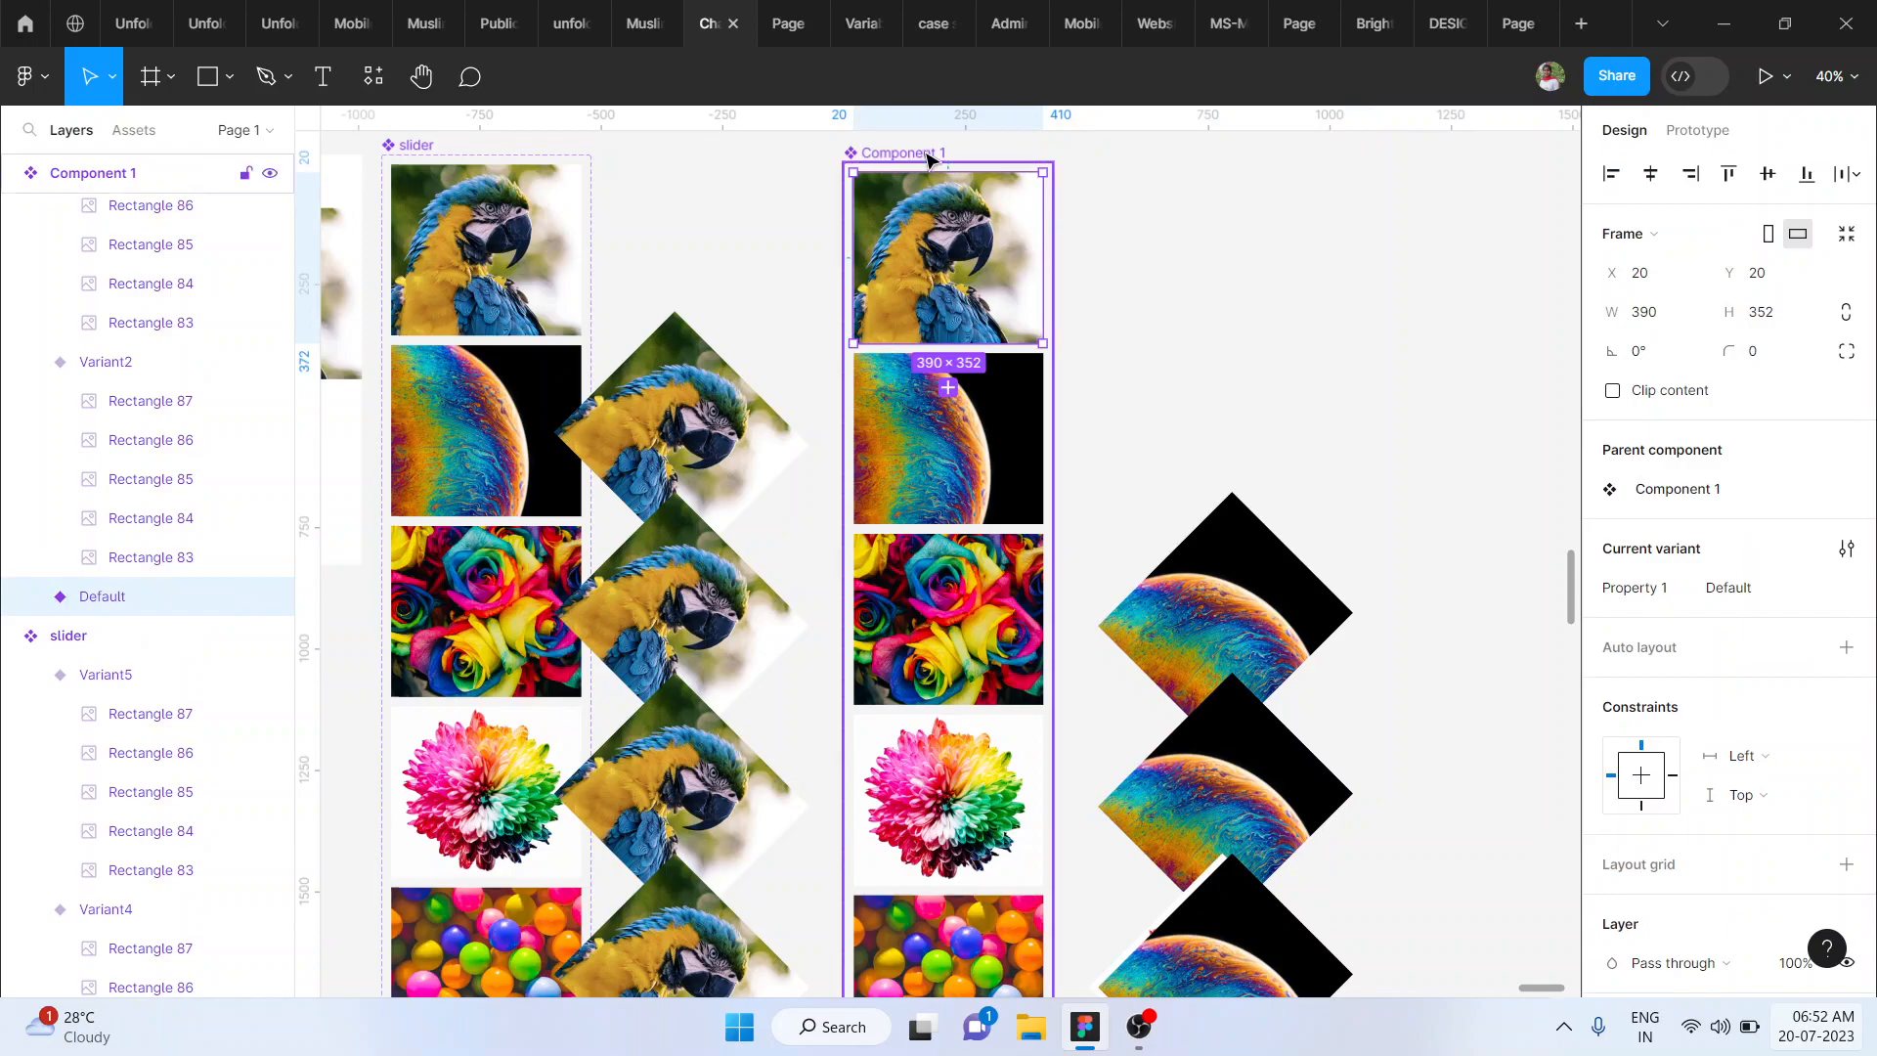
left_click(923, 150)
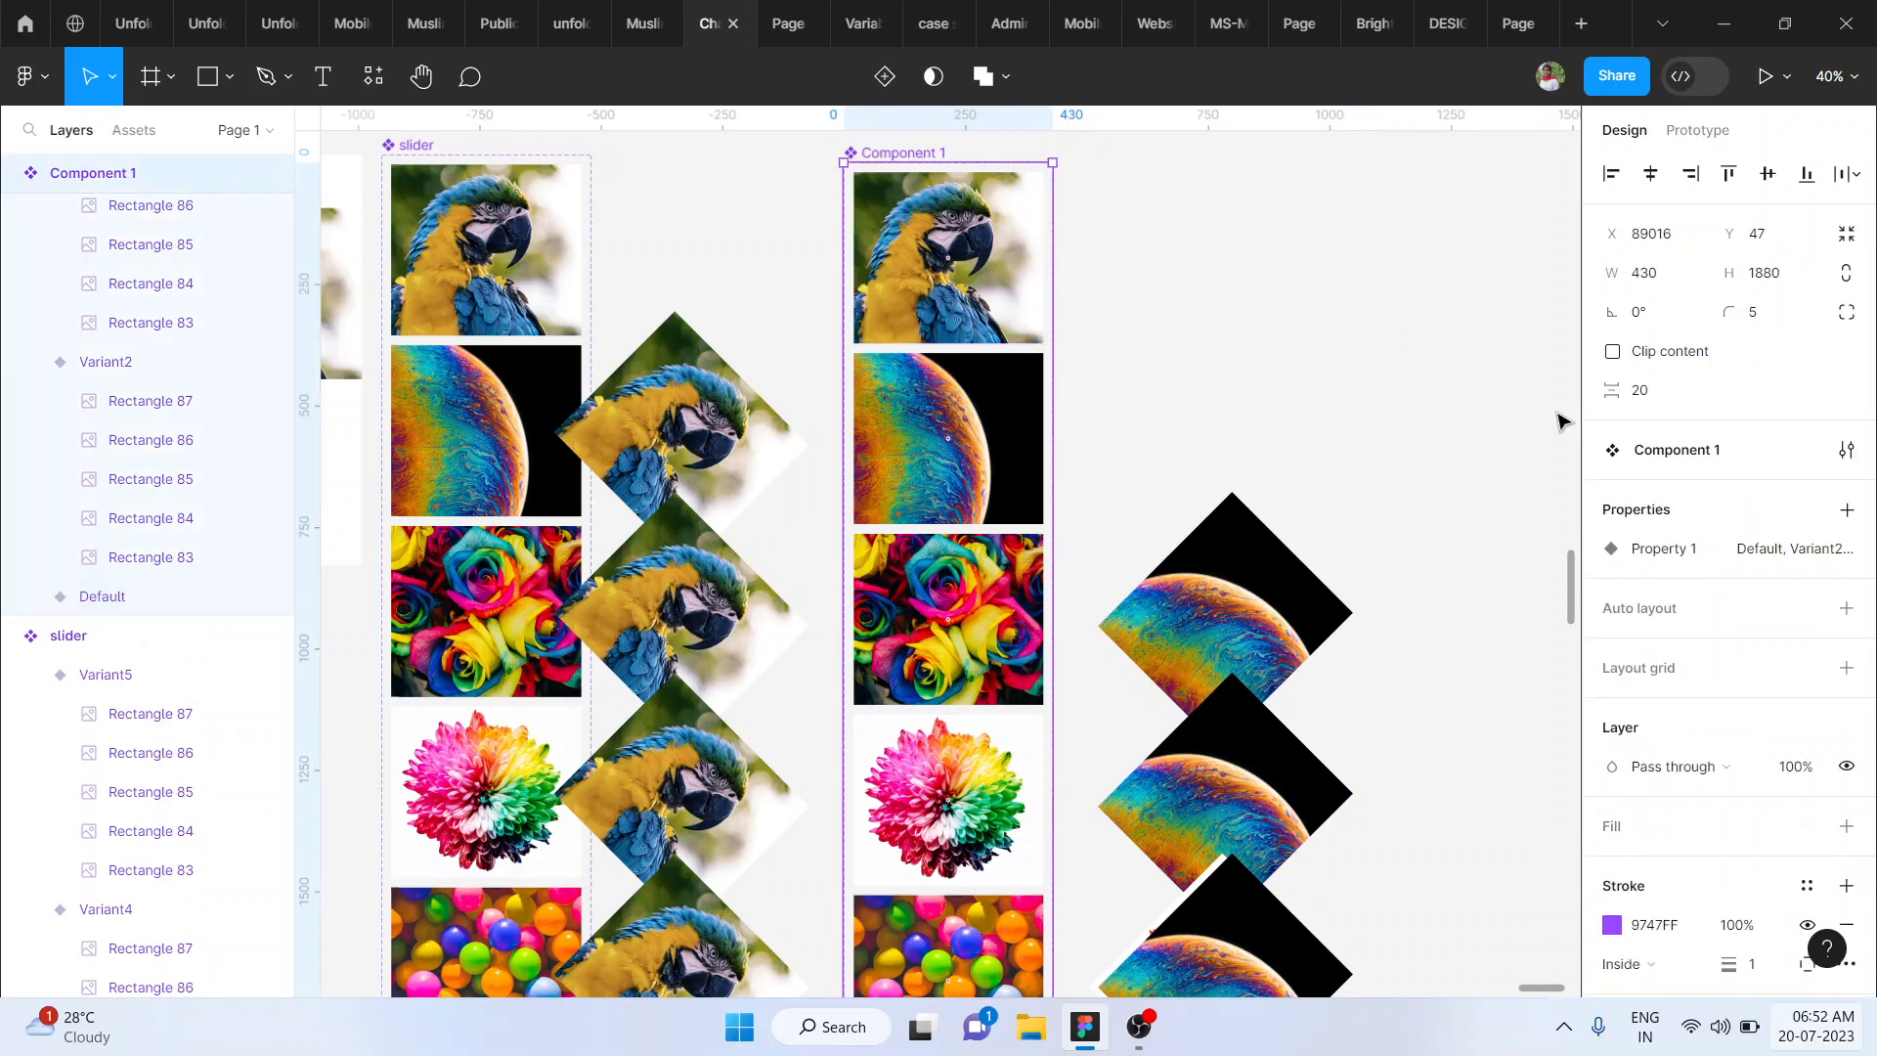
left_click(1613, 352)
scroll(1148, 323, "up", 2)
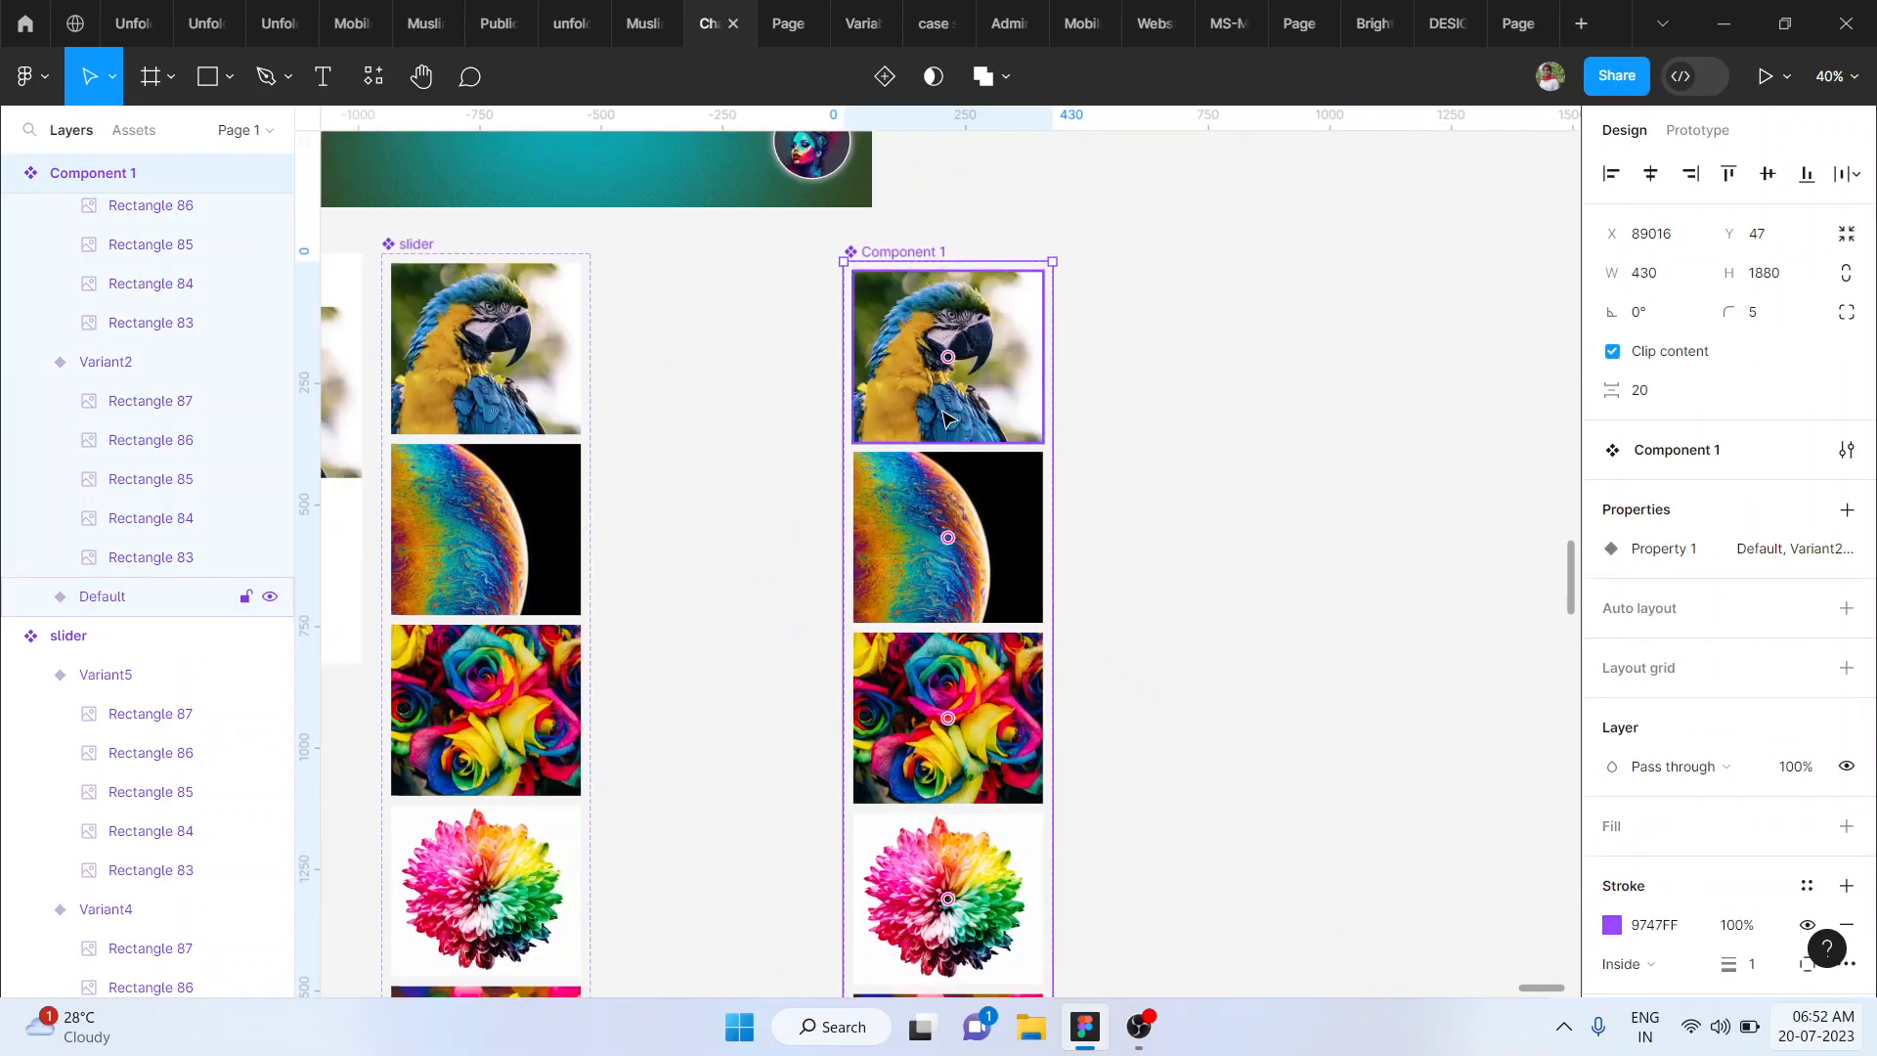
- Link the default parrot variant to the planet variant with an On drag trigger and Ease out easing
left_click(946, 419)
scroll(945, 403, "up", 5)
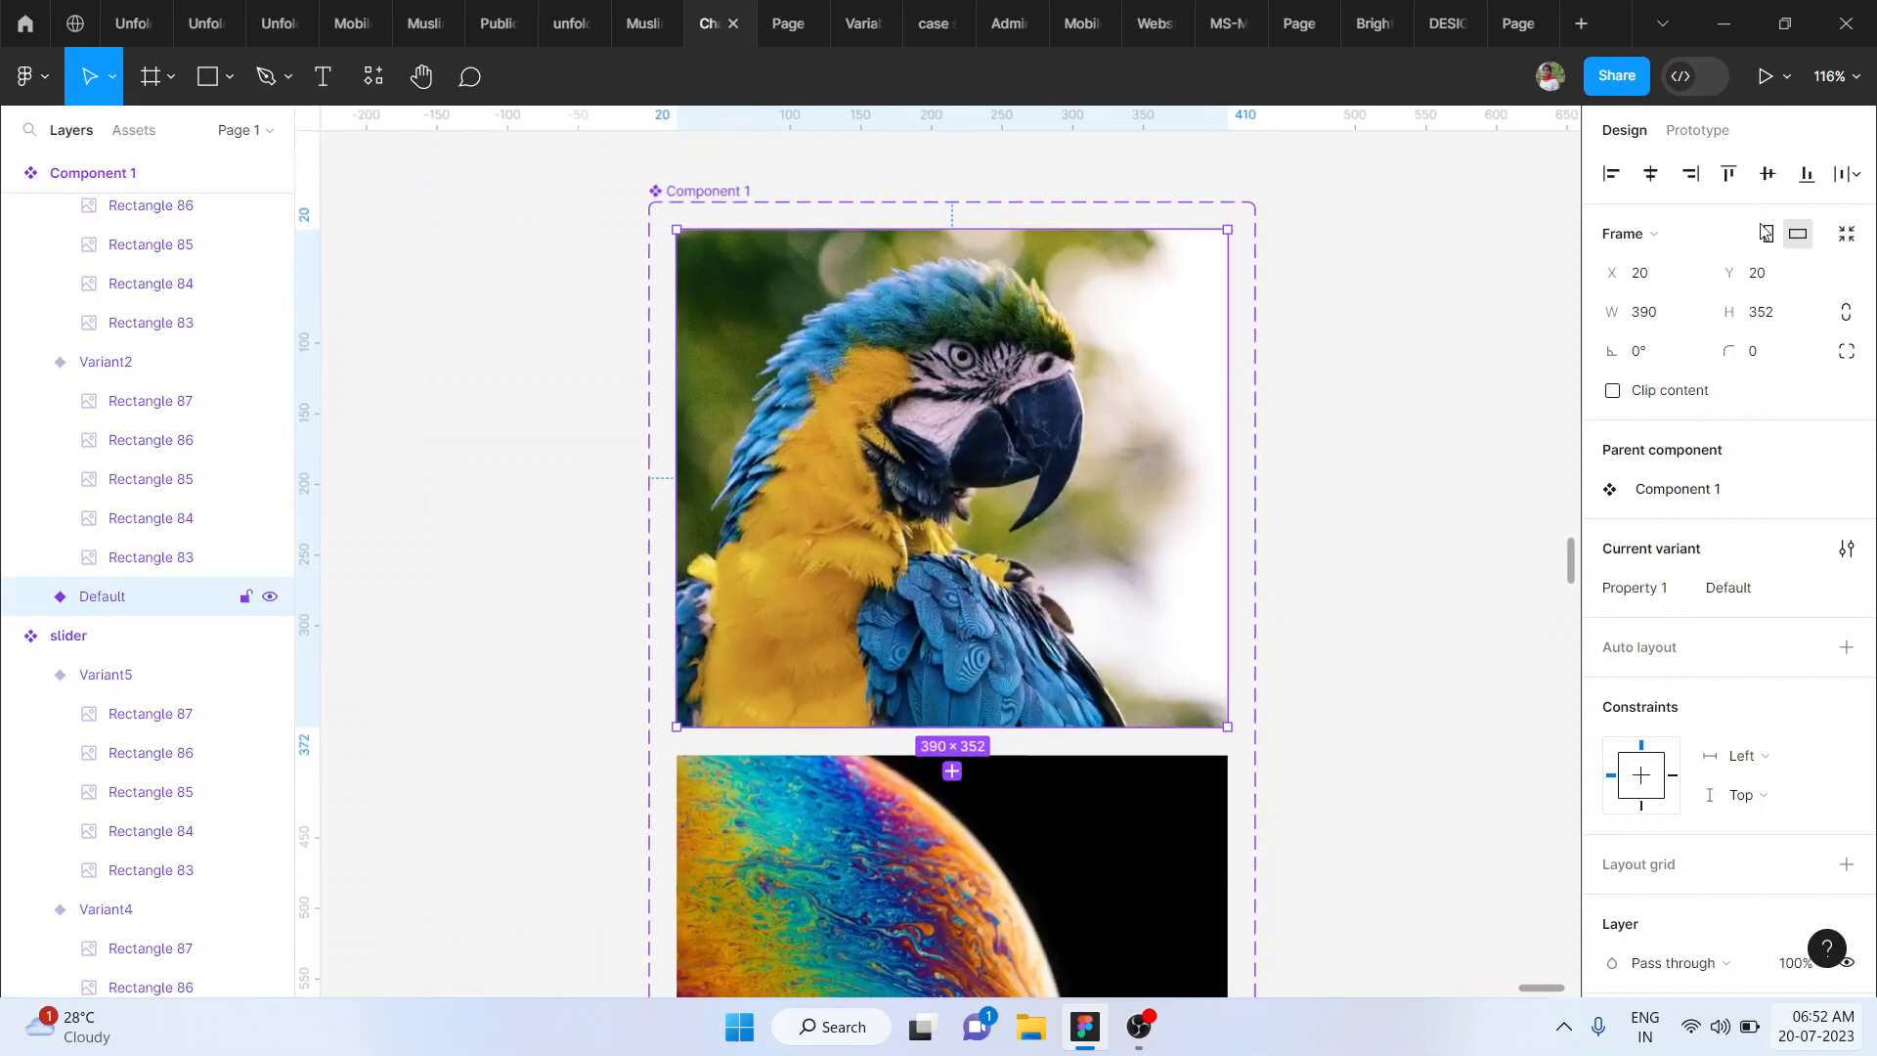
left_click(1701, 131)
left_click_drag(951, 728, 971, 854)
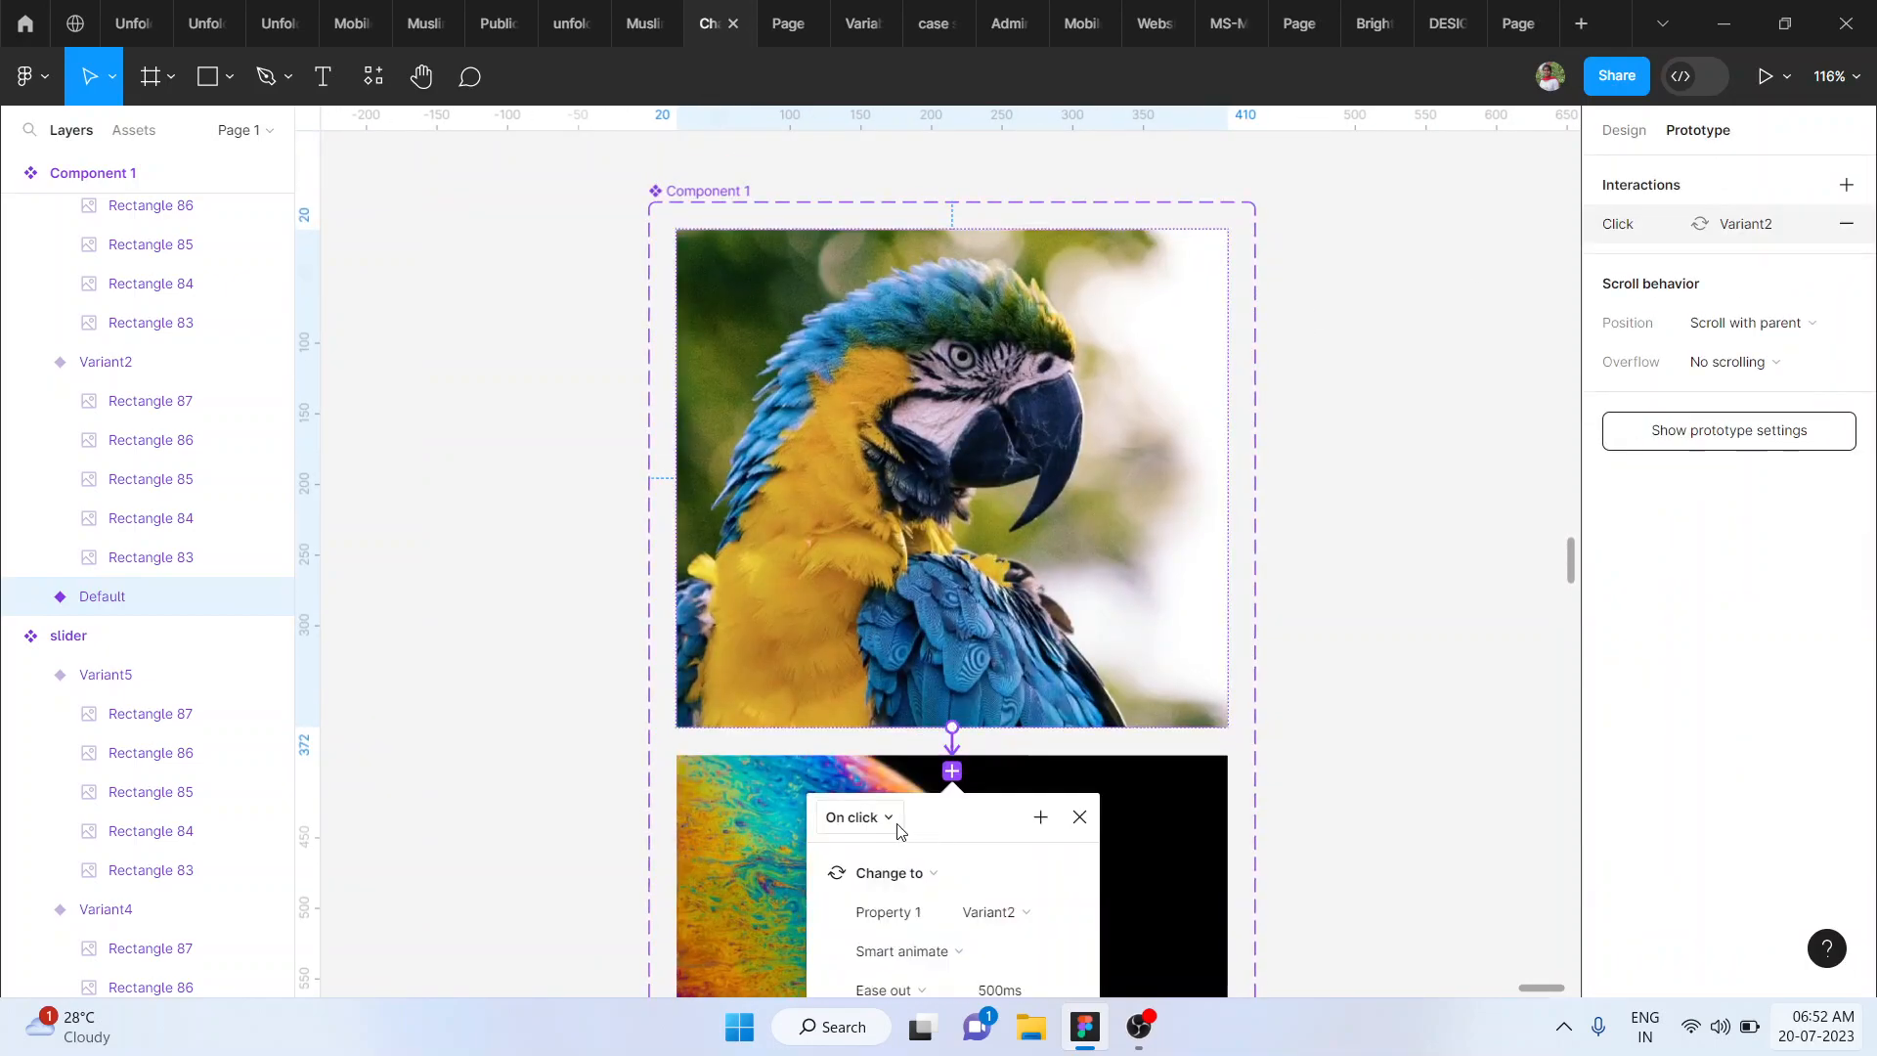
left_click(858, 818)
left_click(865, 687)
scroll(1012, 748, "down", 5)
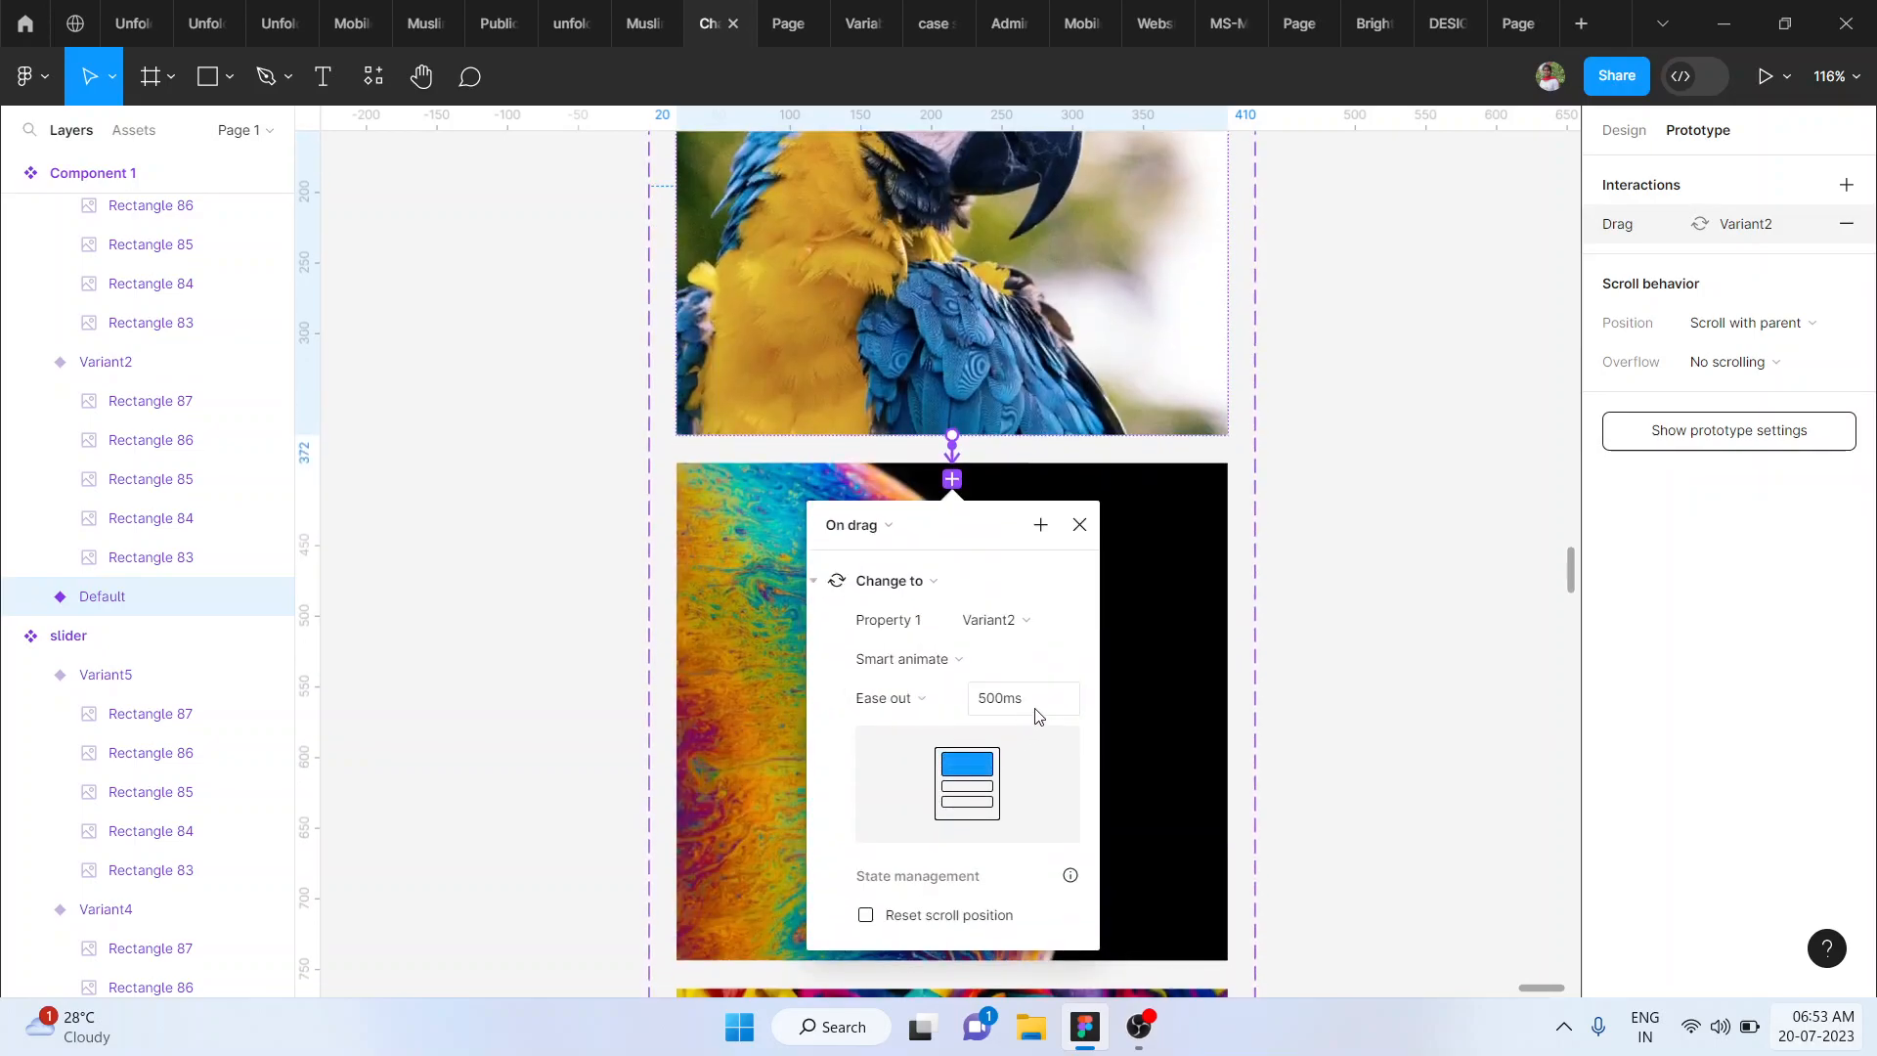
left_click(884, 705)
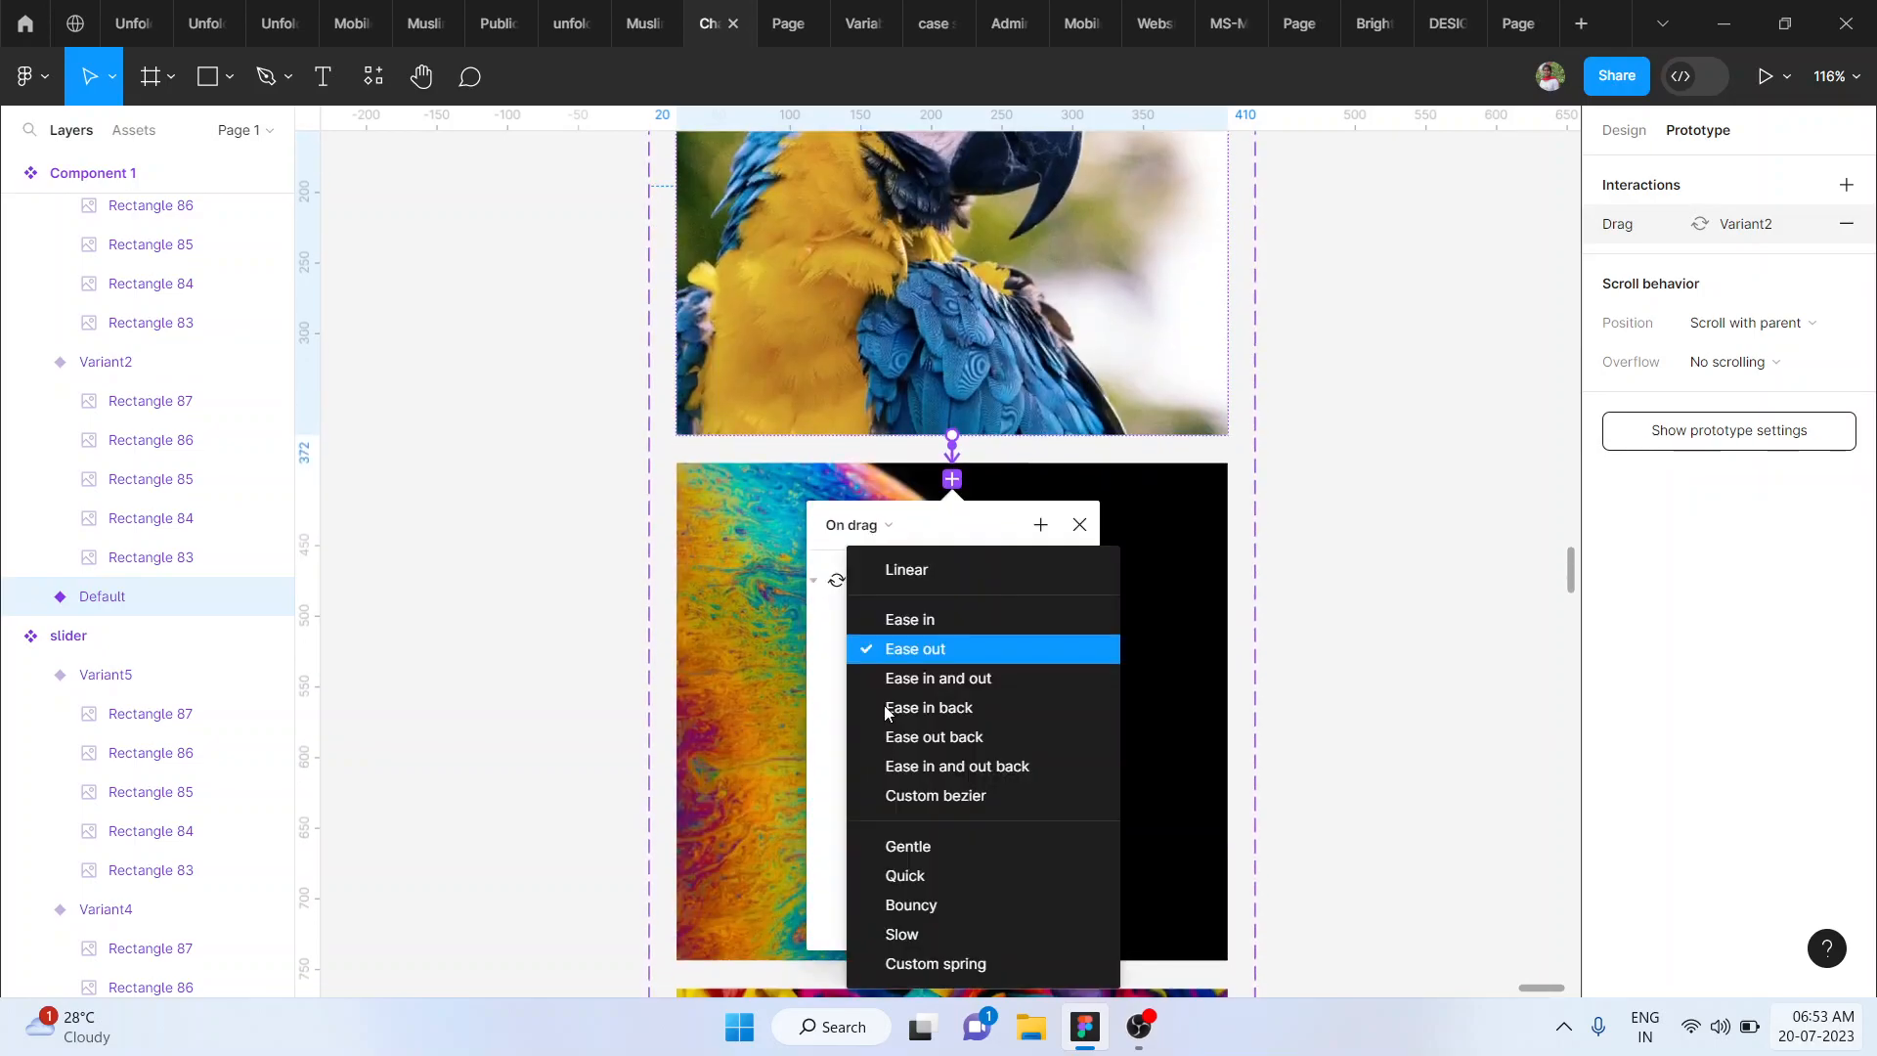
left_click(941, 655)
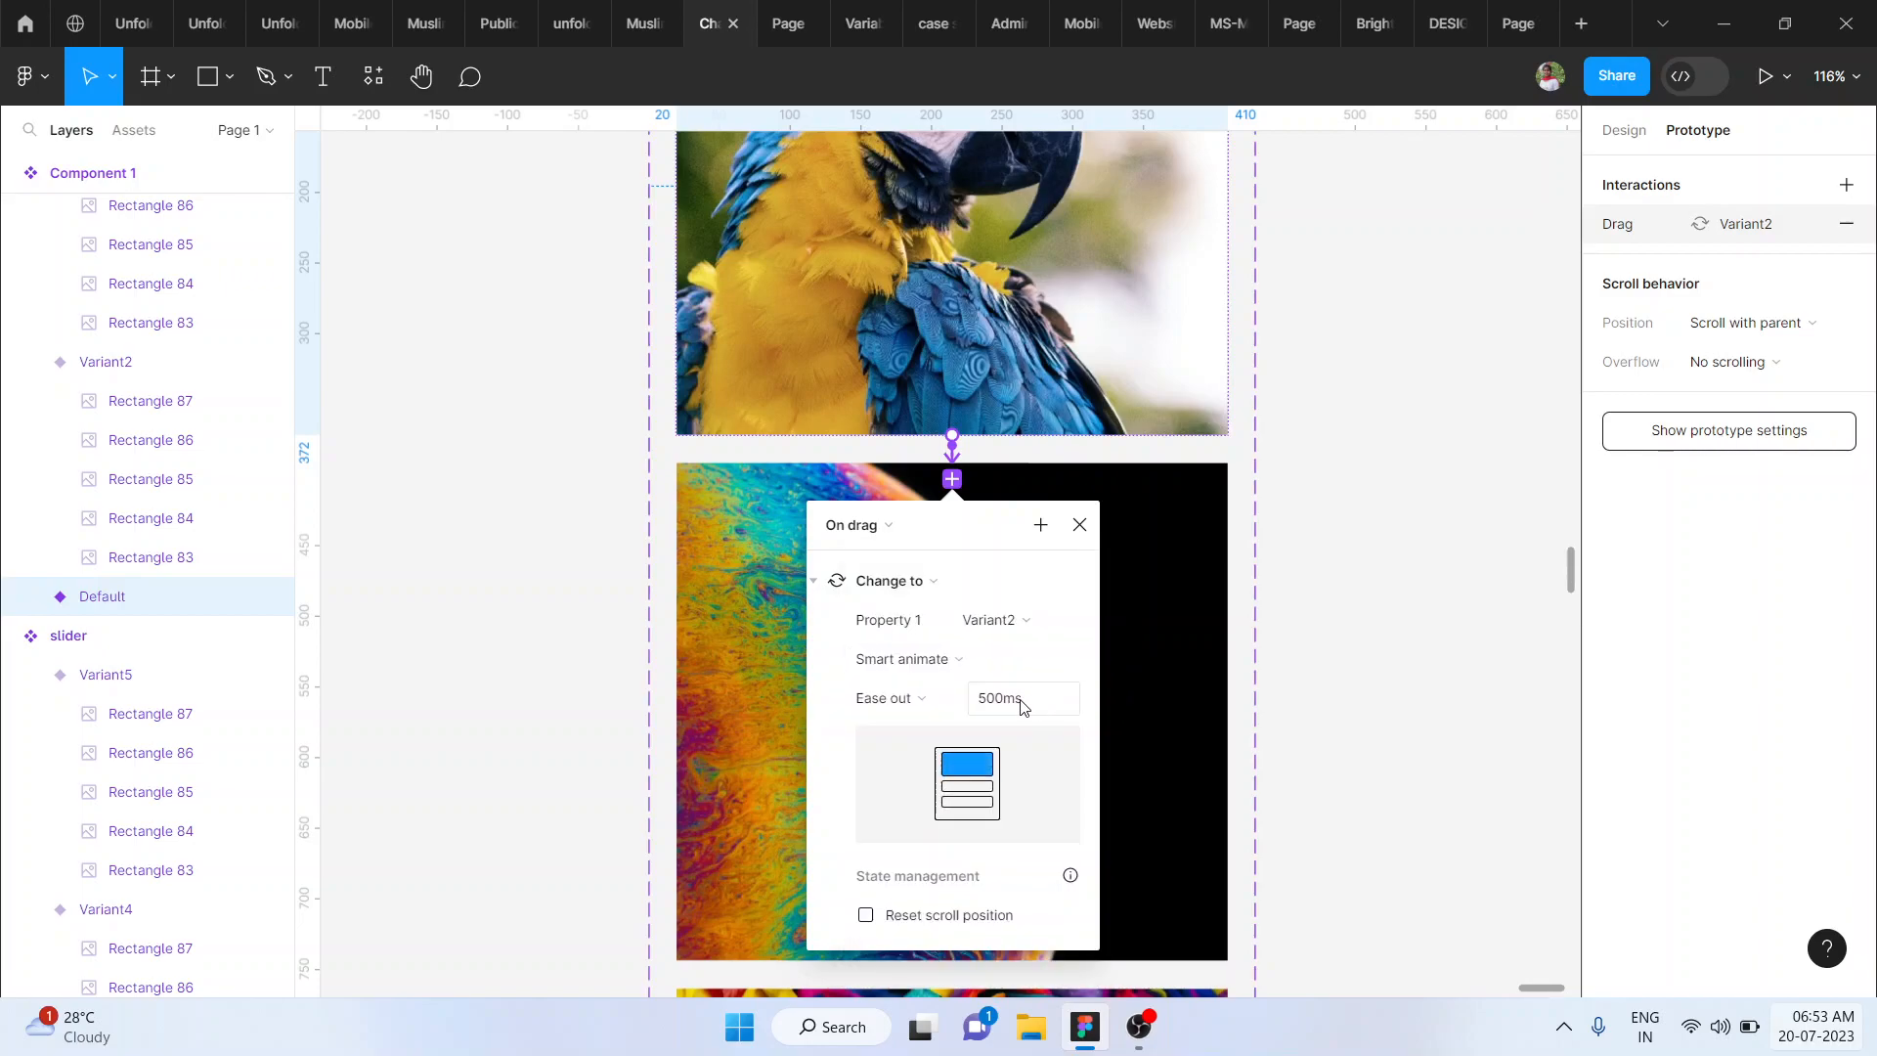
left_click(1349, 649)
- Link the planet variant to the roses variant with an On drag interaction
scroll(1349, 649, "down", 4)
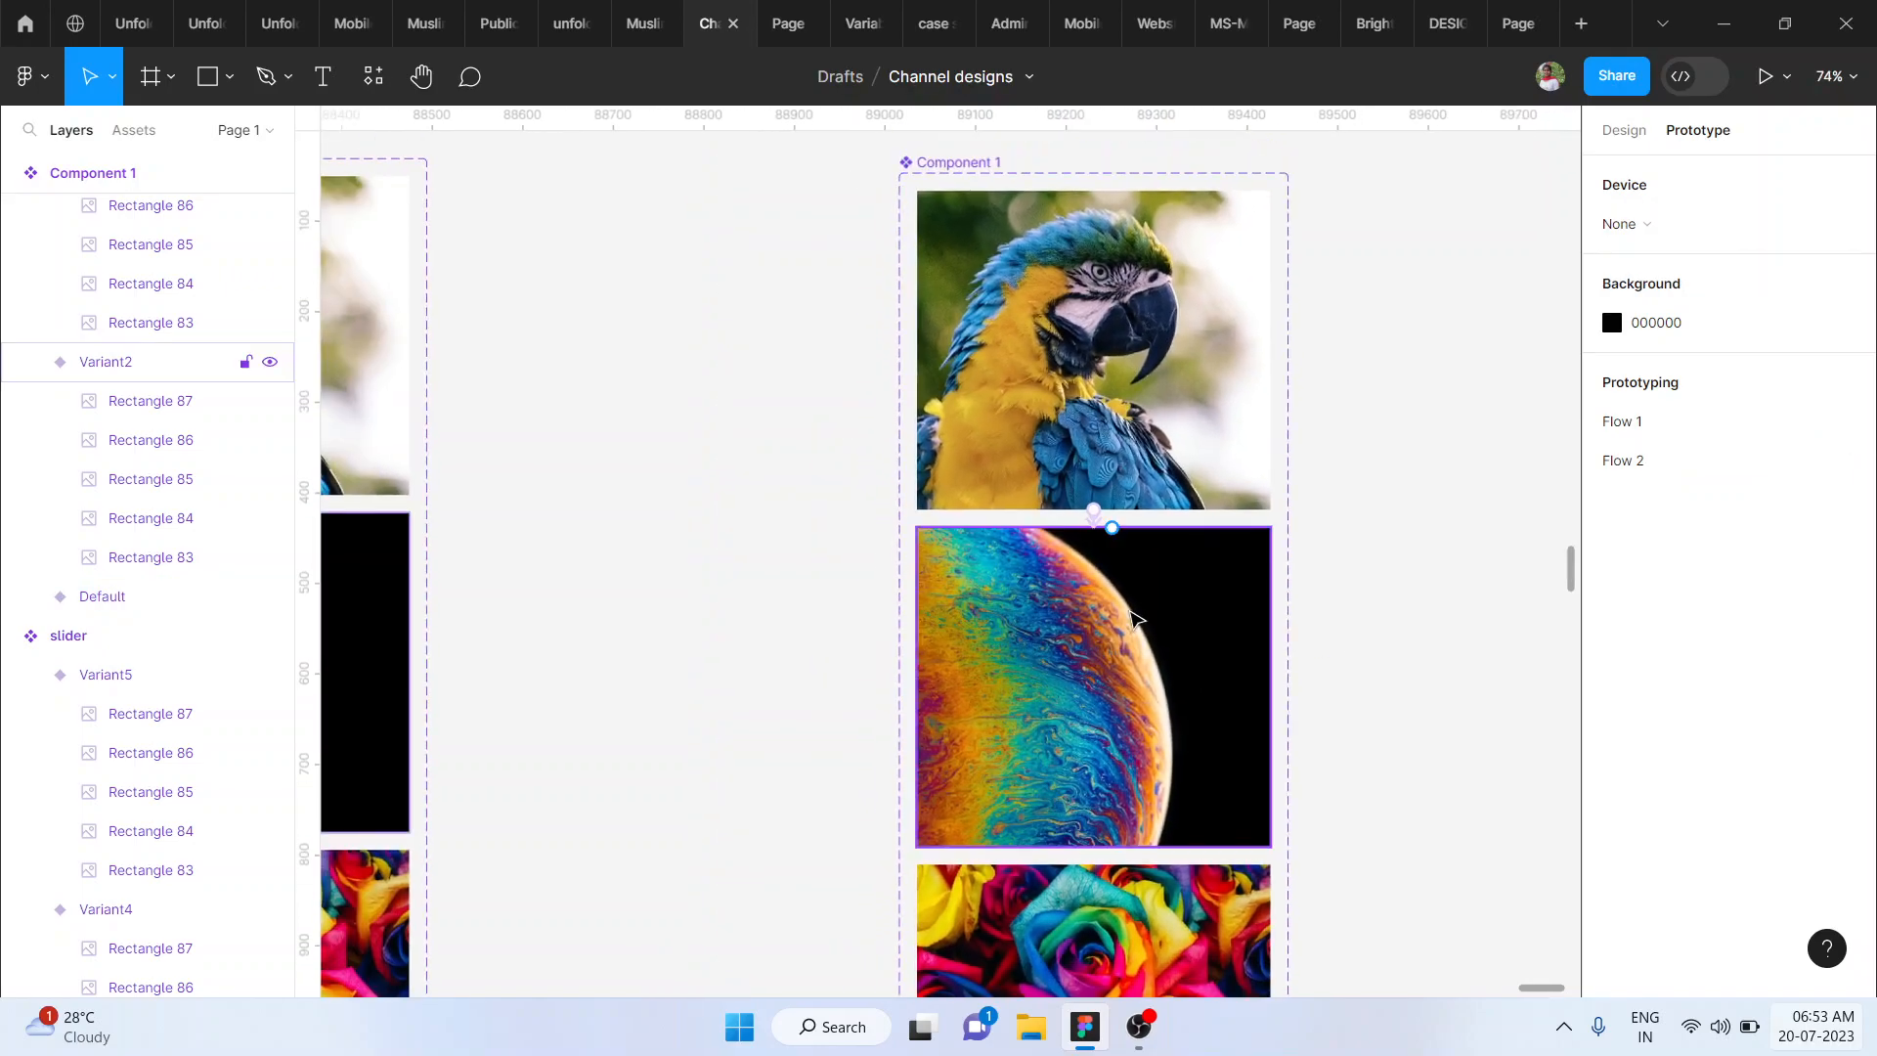
left_click(1134, 620)
scroll(1134, 620, "down", 1)
left_click_drag(1050, 581, 1054, 661)
left_click(971, 660)
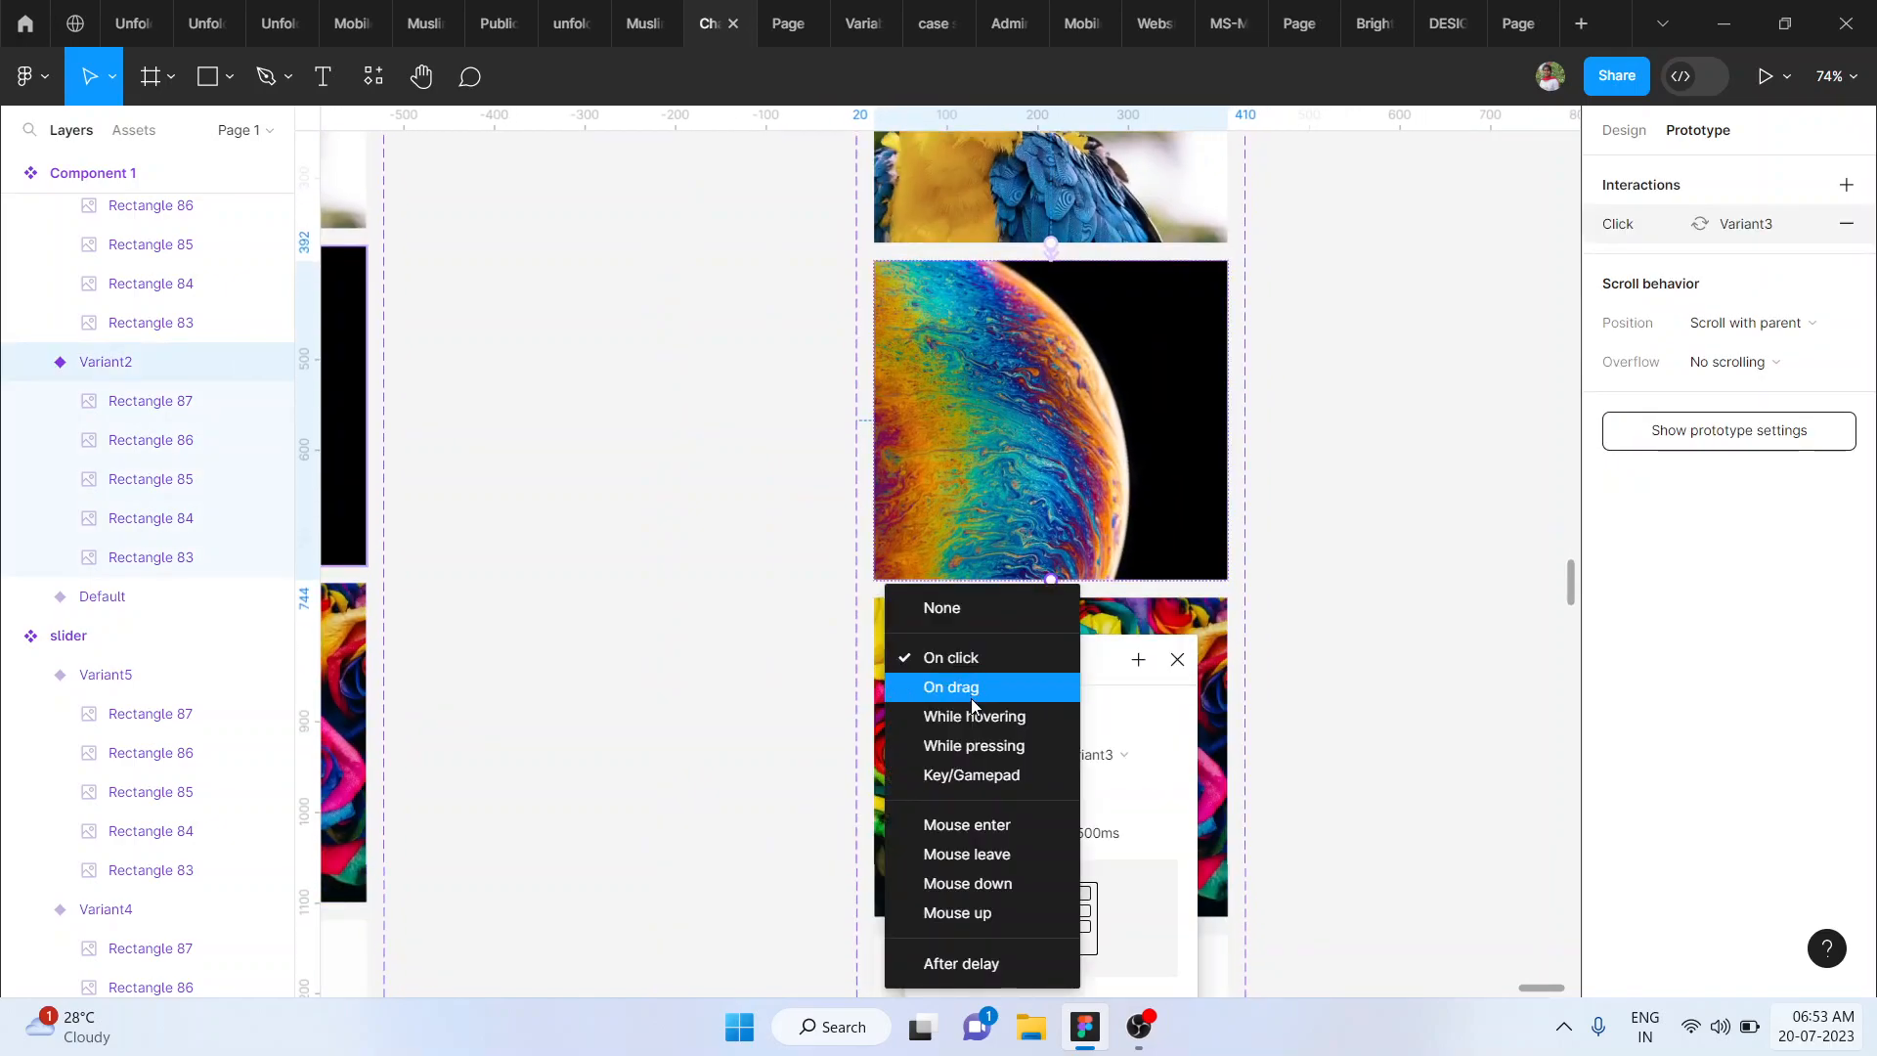
left_click(966, 687)
left_click(1247, 704)
- Link the roses variant to the flower variant with an On drag interaction
scroll(1237, 699, "down", 3)
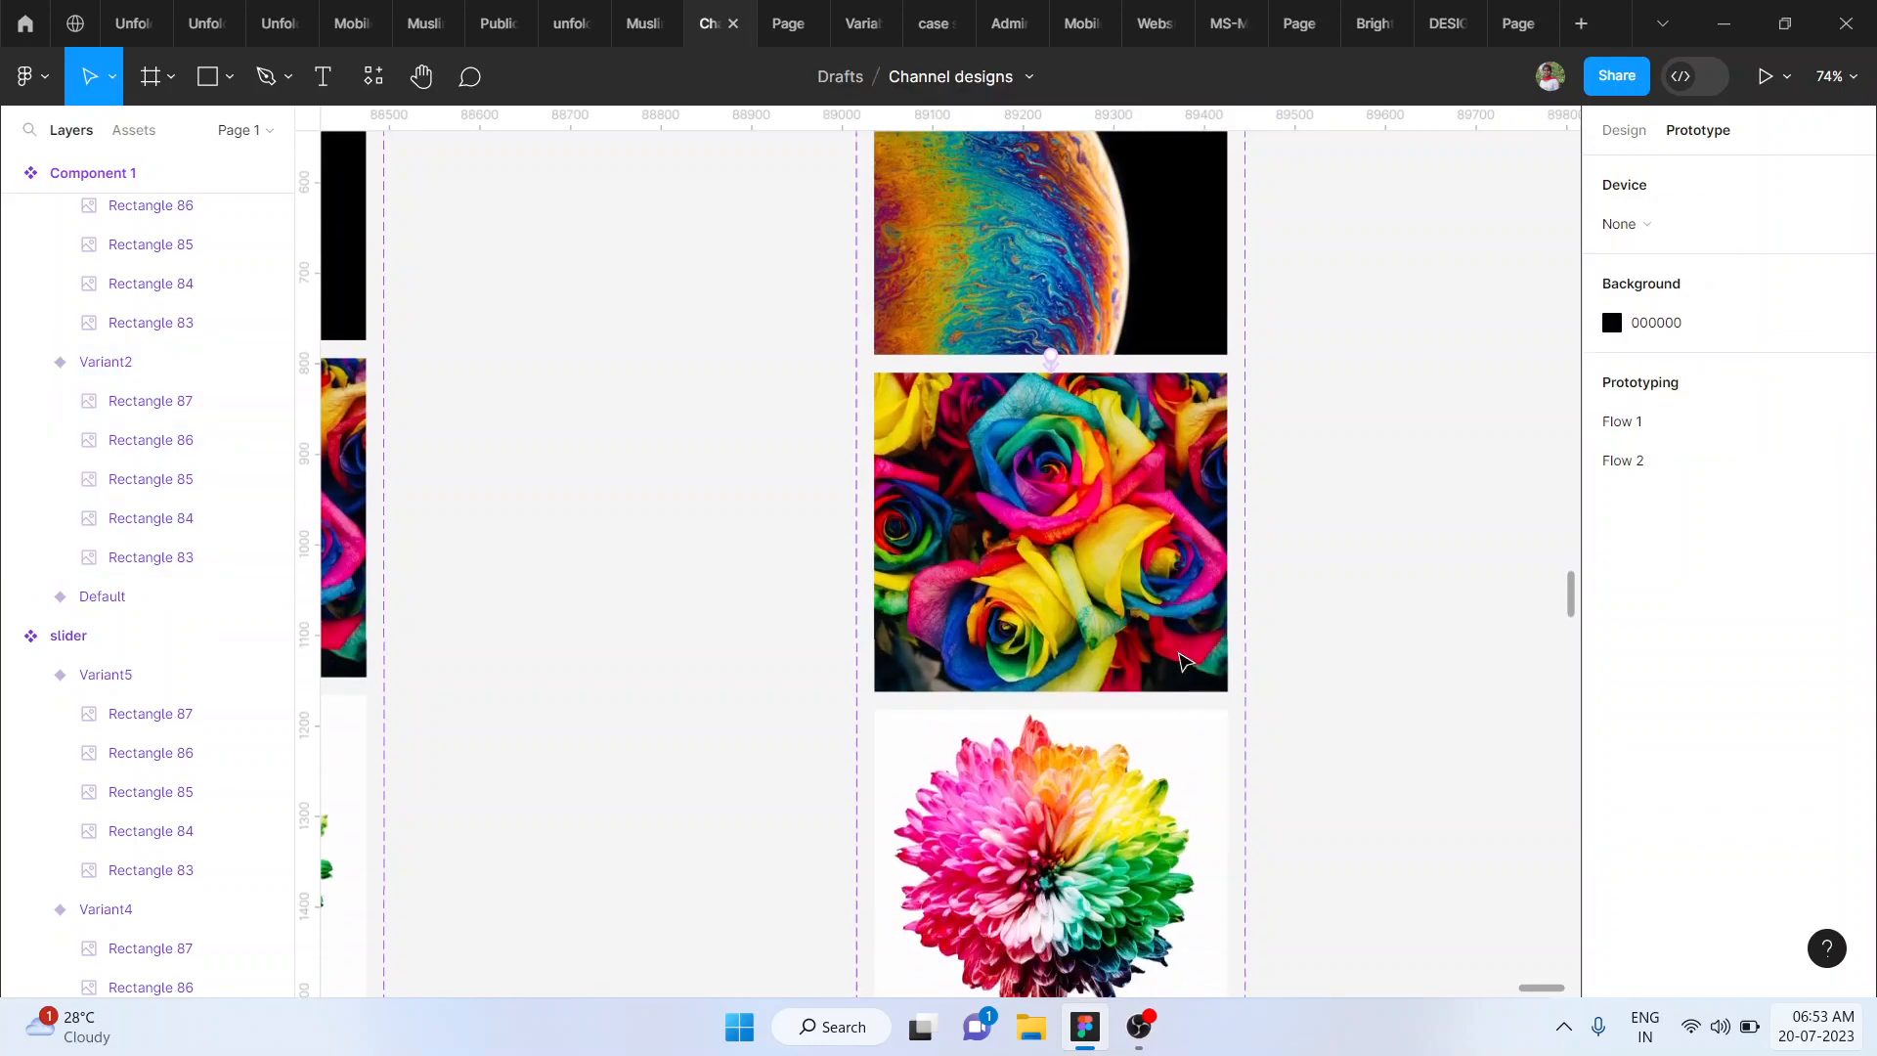
left_click(1072, 576)
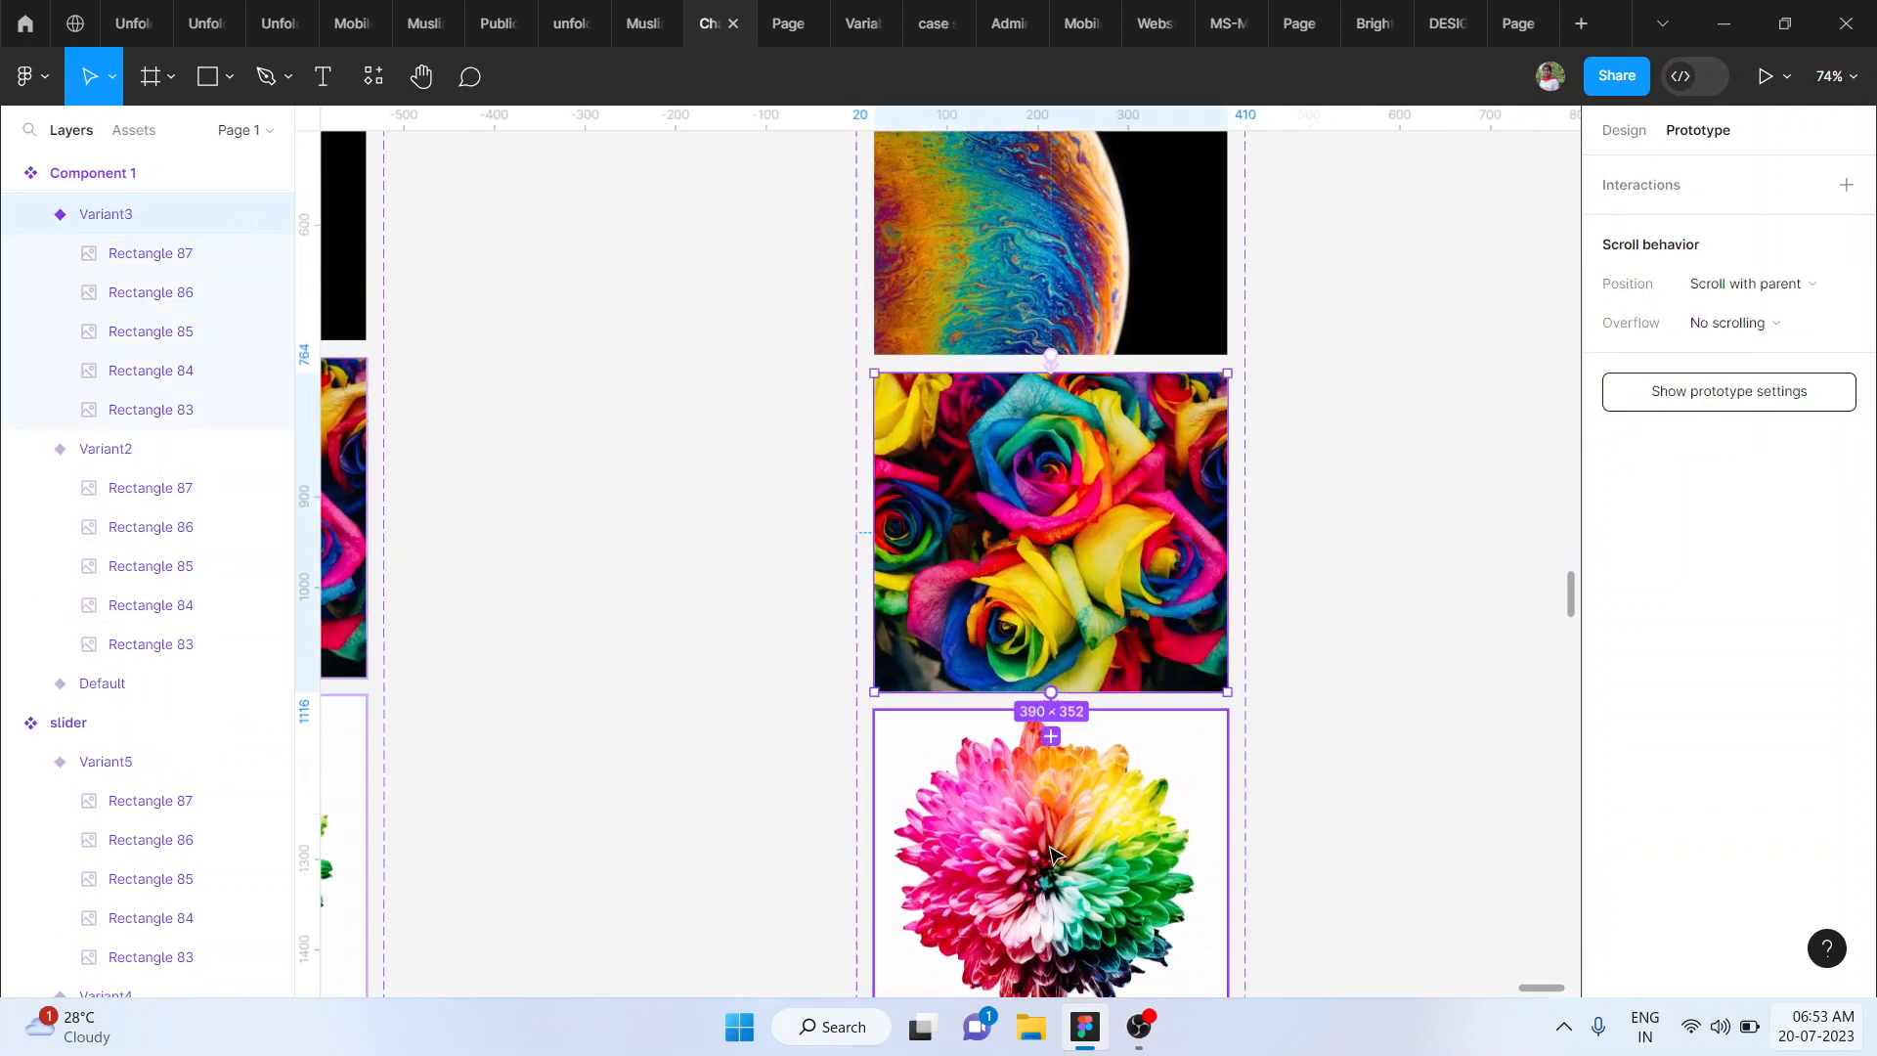
left_click_drag(1051, 736, 1053, 855)
left_click(936, 776)
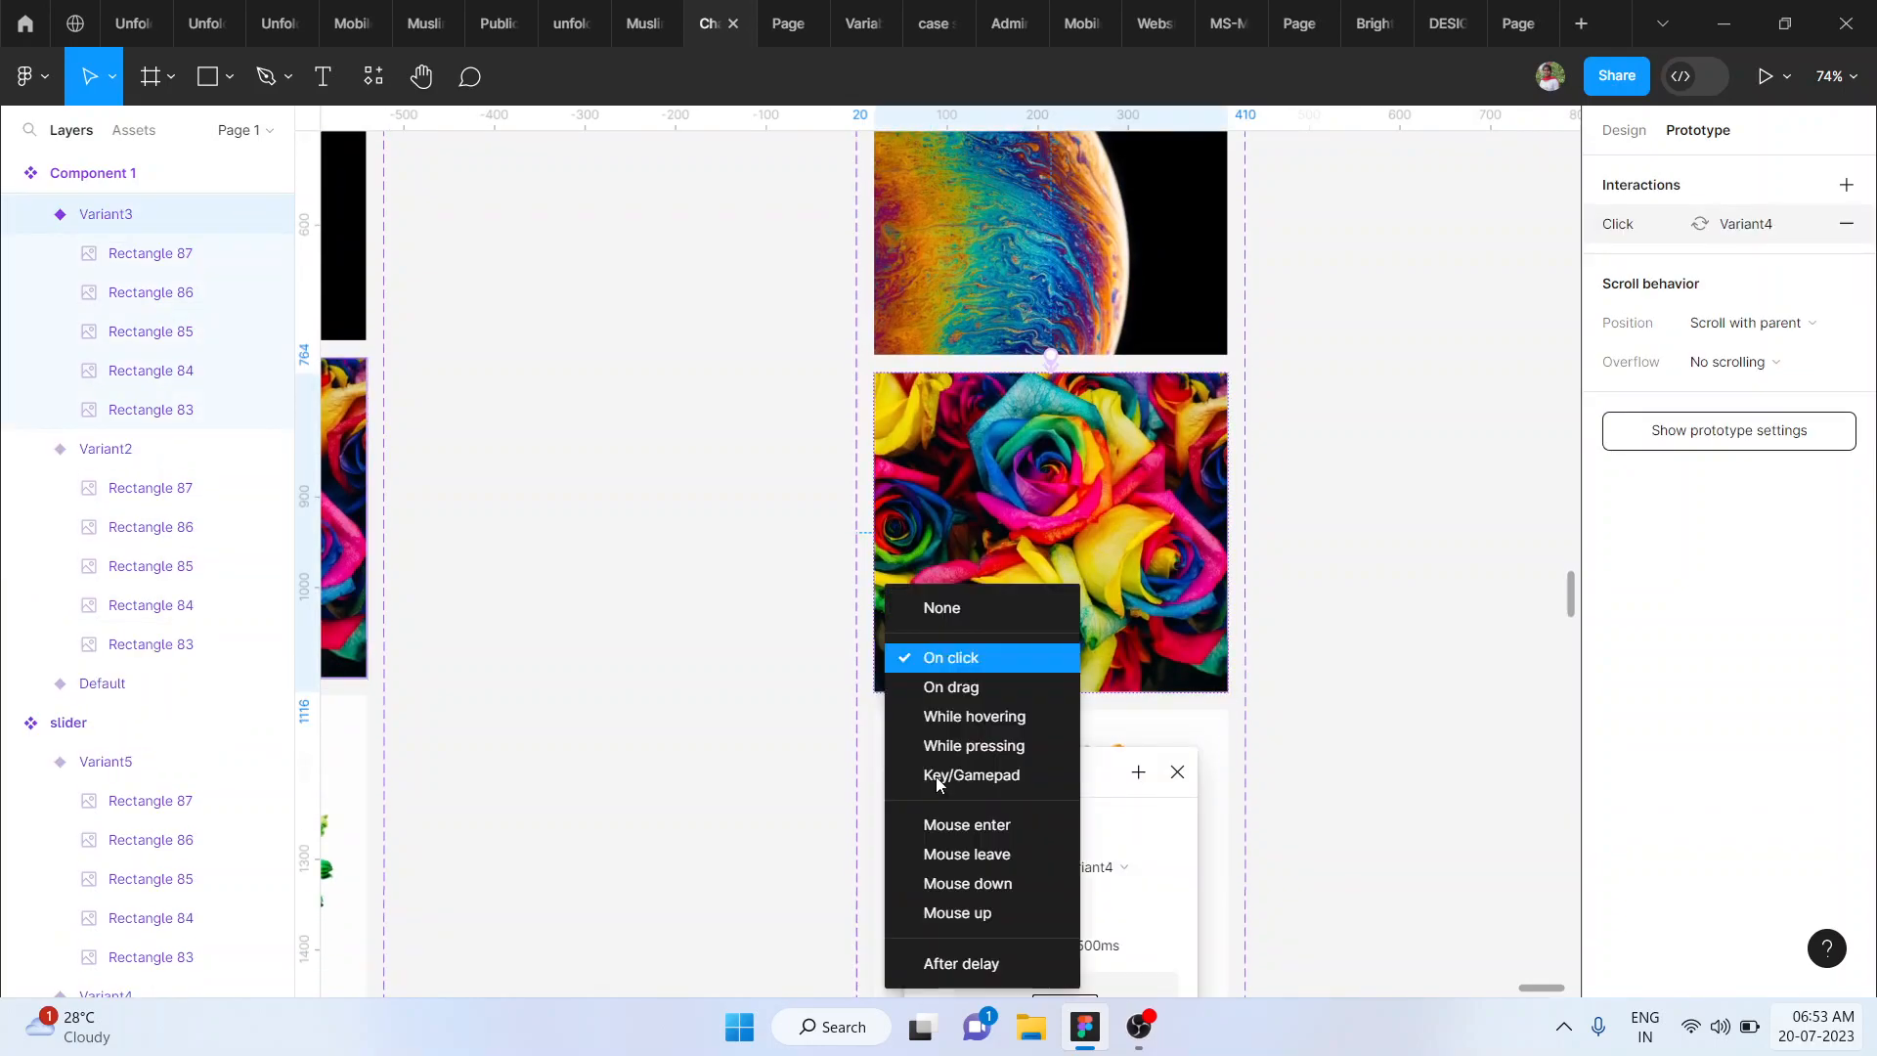
left_click(951, 688)
left_click(1273, 779)
- Link the flower variant to the colored balls variant with an On drag interaction
scroll(1274, 779, "down", 3)
left_click(1082, 622)
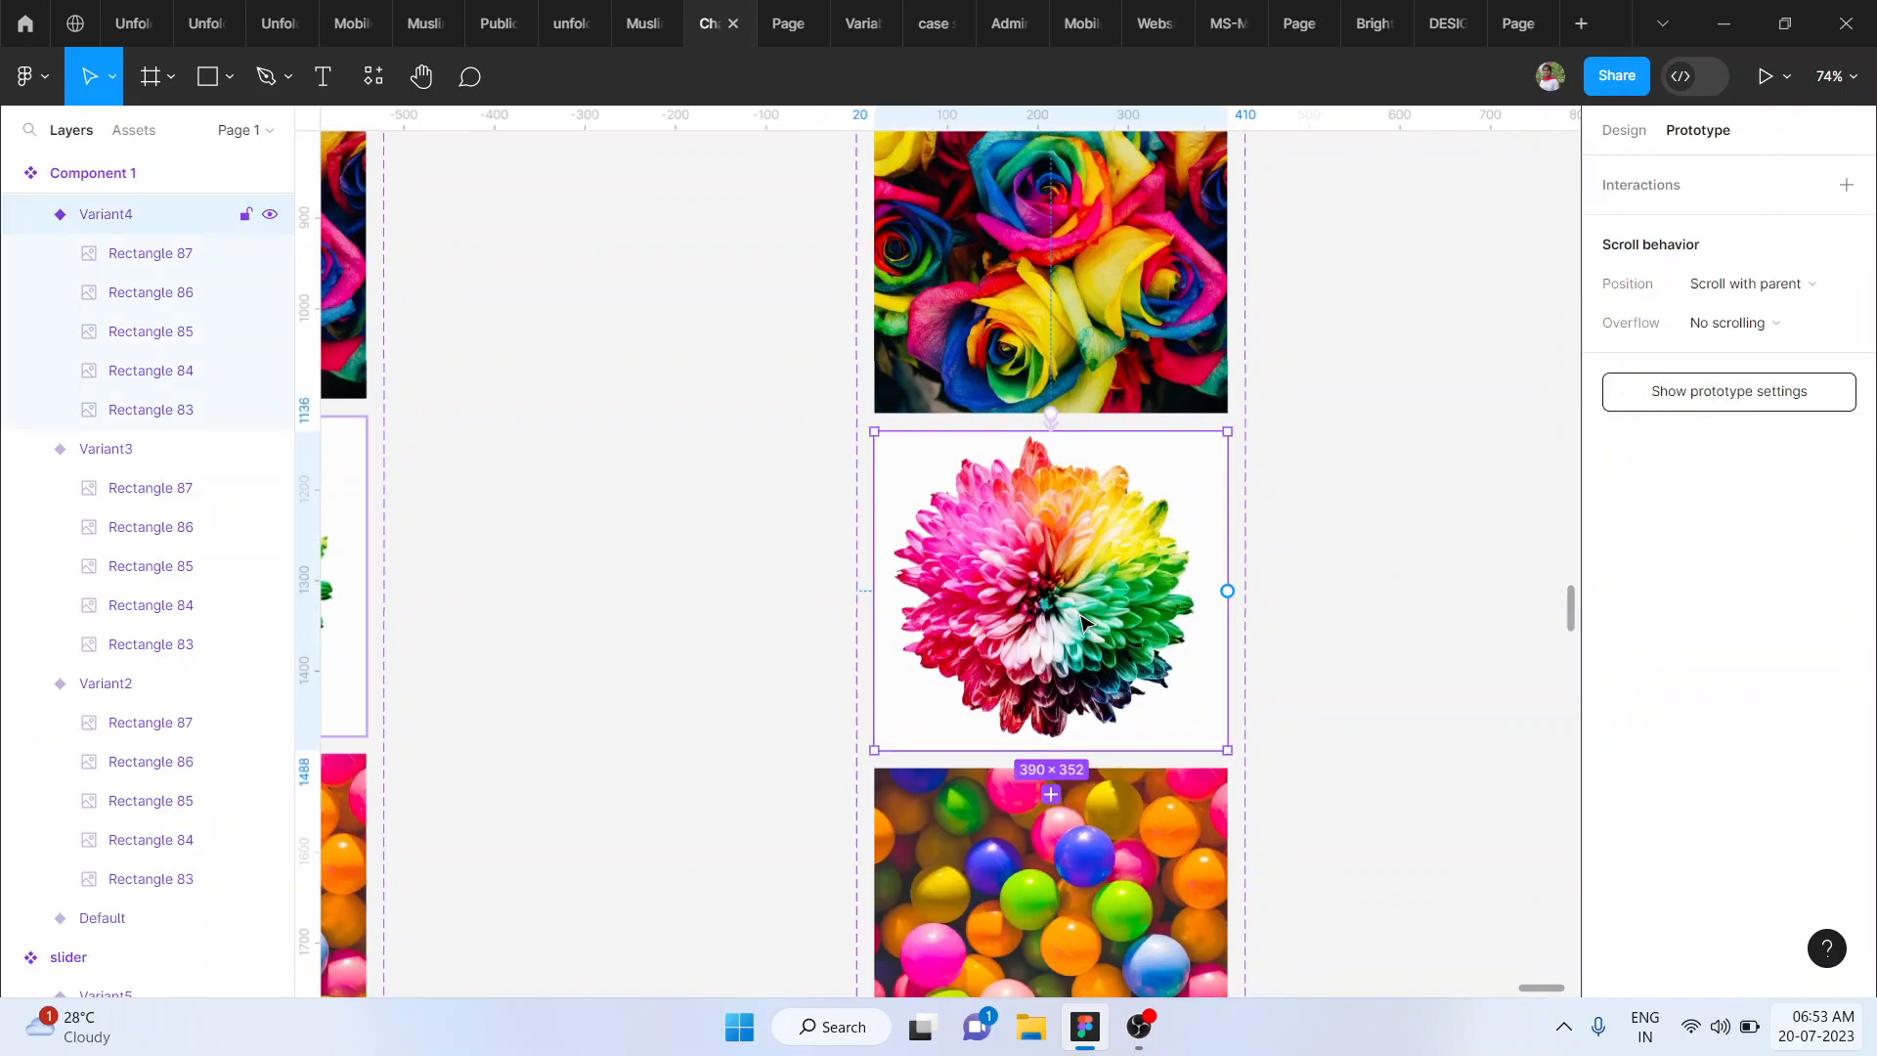
left_click_drag(1050, 751, 1053, 855)
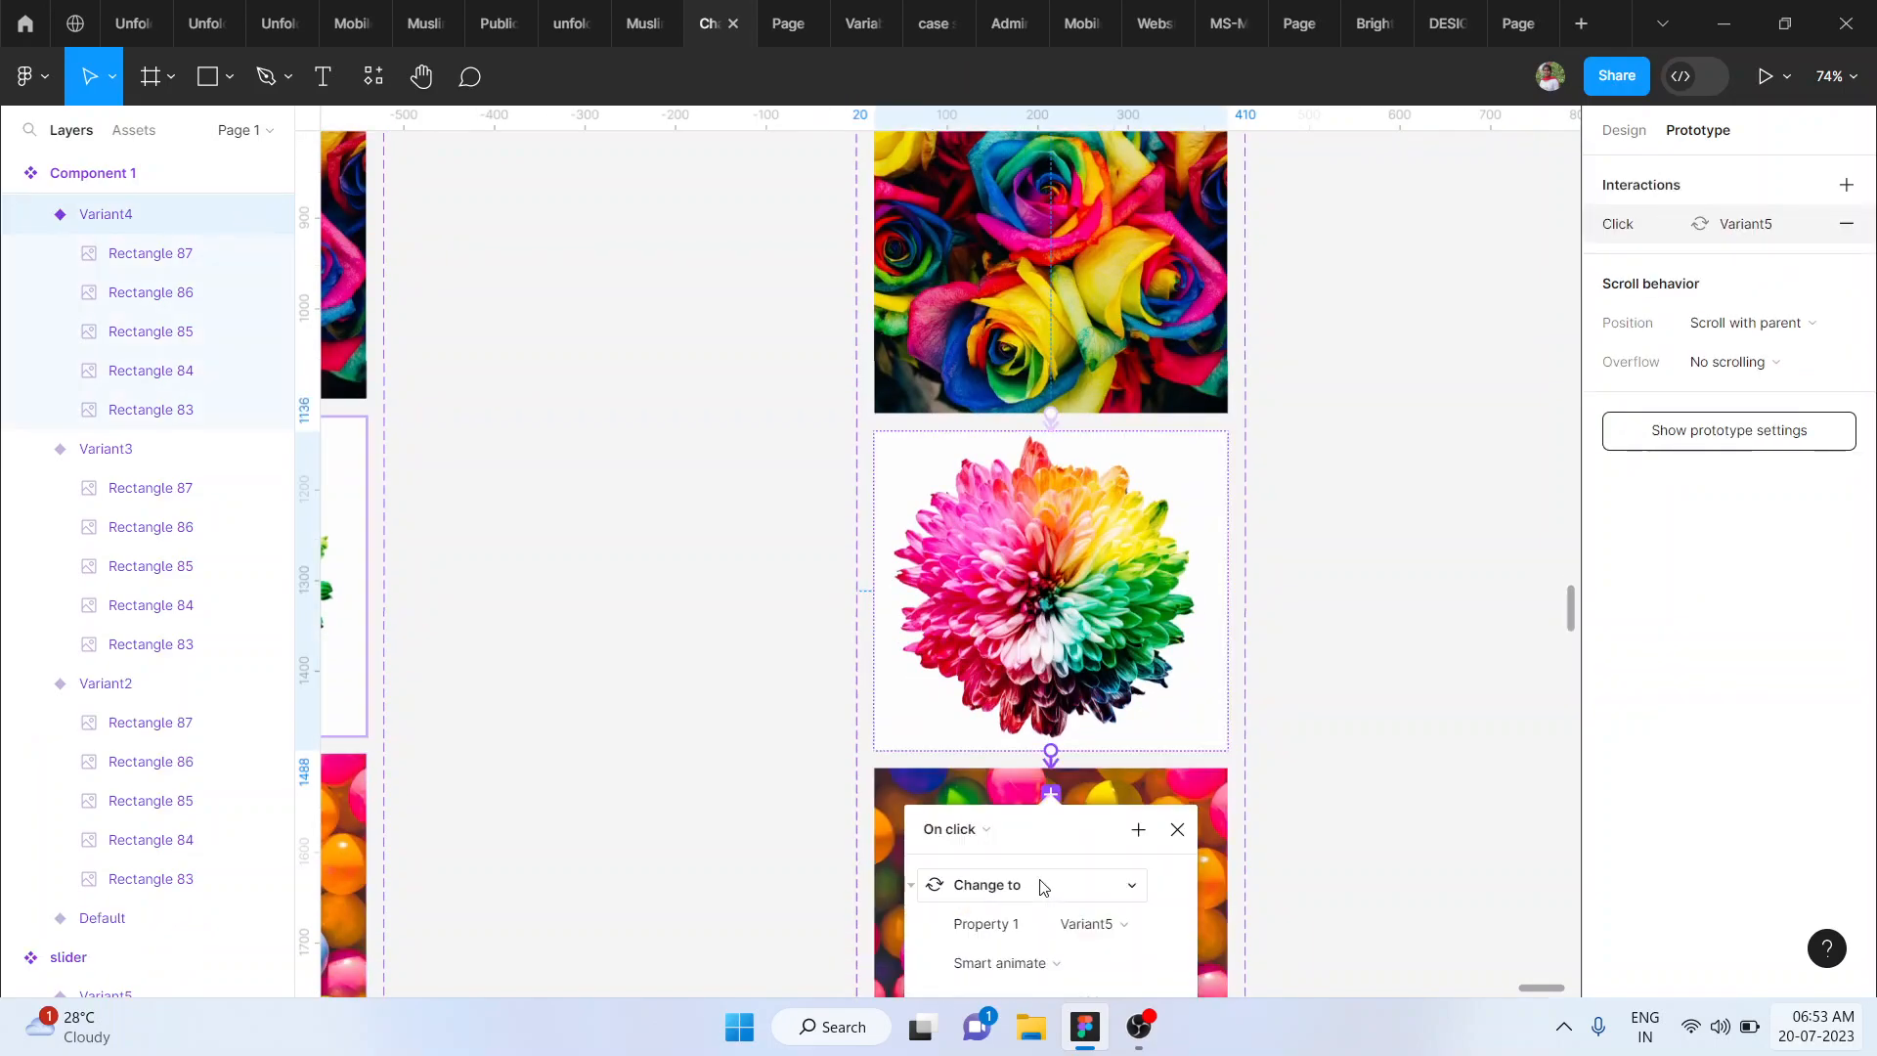
left_click(961, 833)
left_click(973, 686)
left_click(1407, 723)
- Link the colored balls variant back to the default parrot variant with an After delay trigger of 800ms
scroll(1407, 723, "down", 5)
left_click(1093, 523)
scroll(1093, 523, "up", 1)
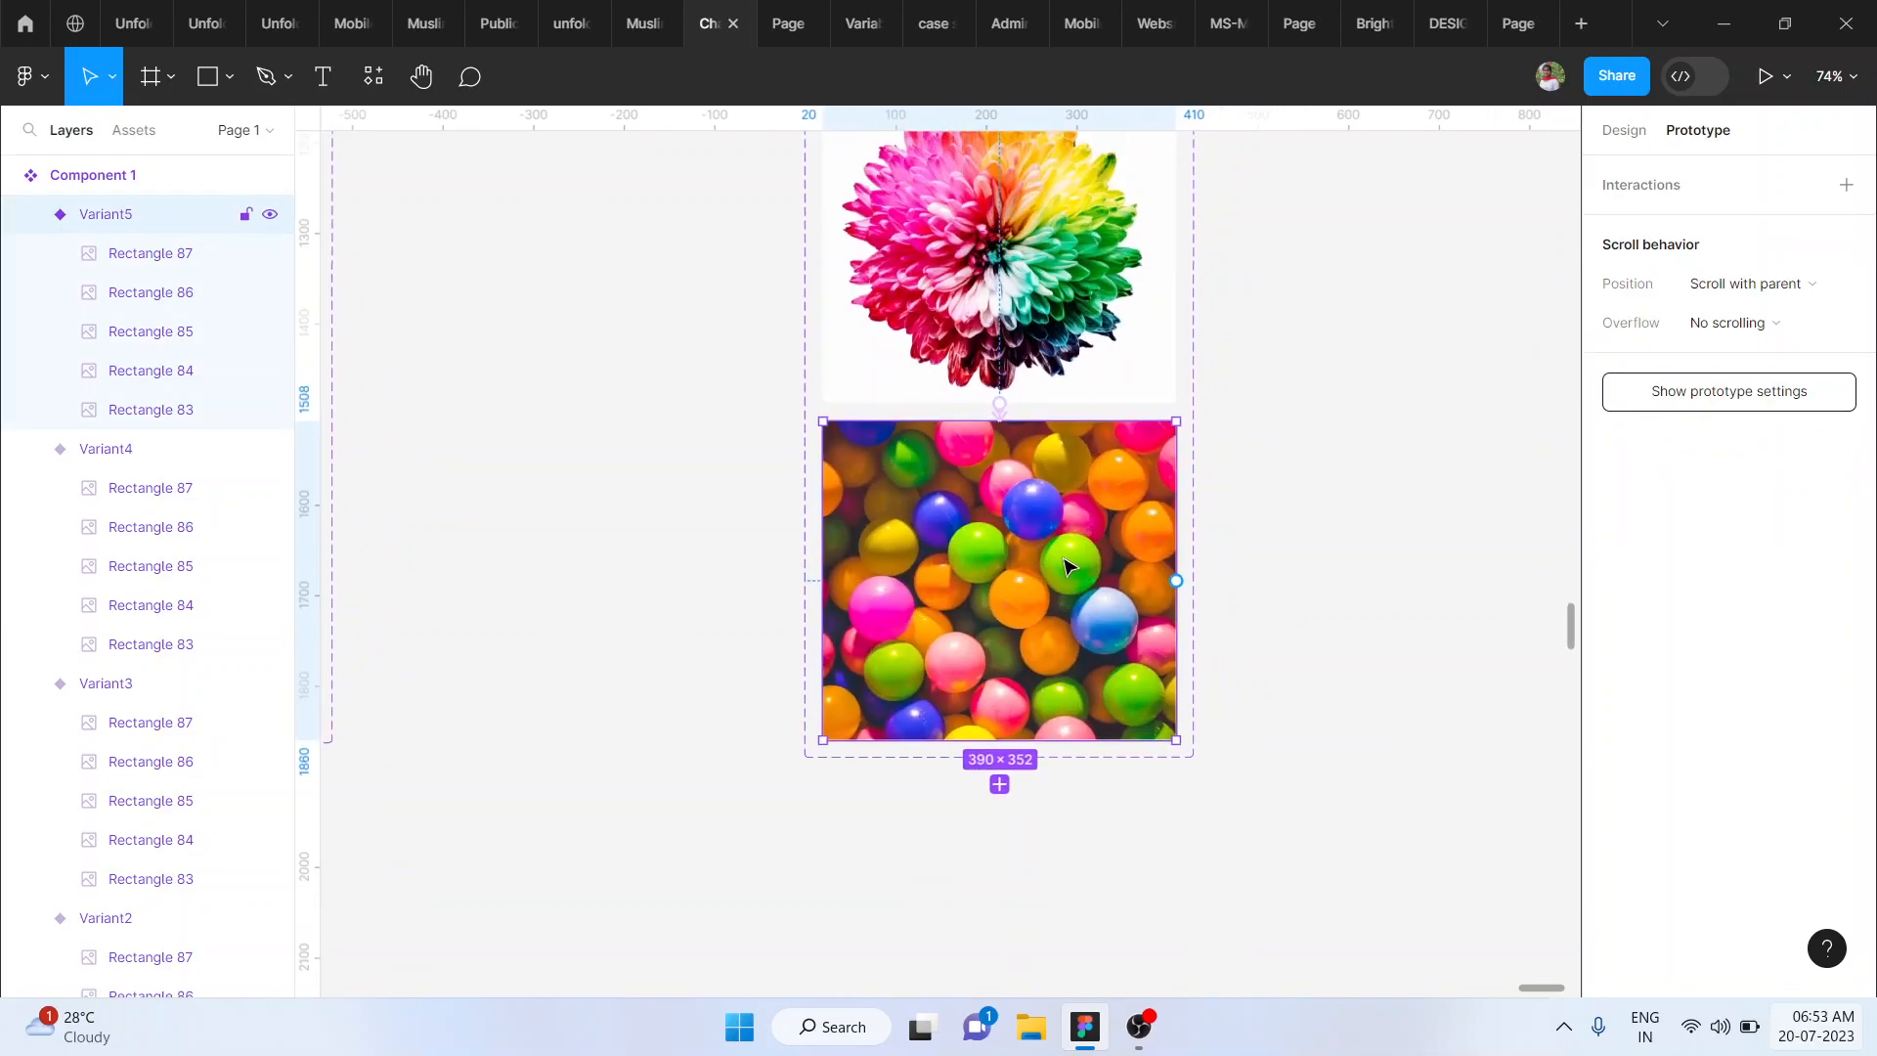
scroll(1070, 565, "down", 5)
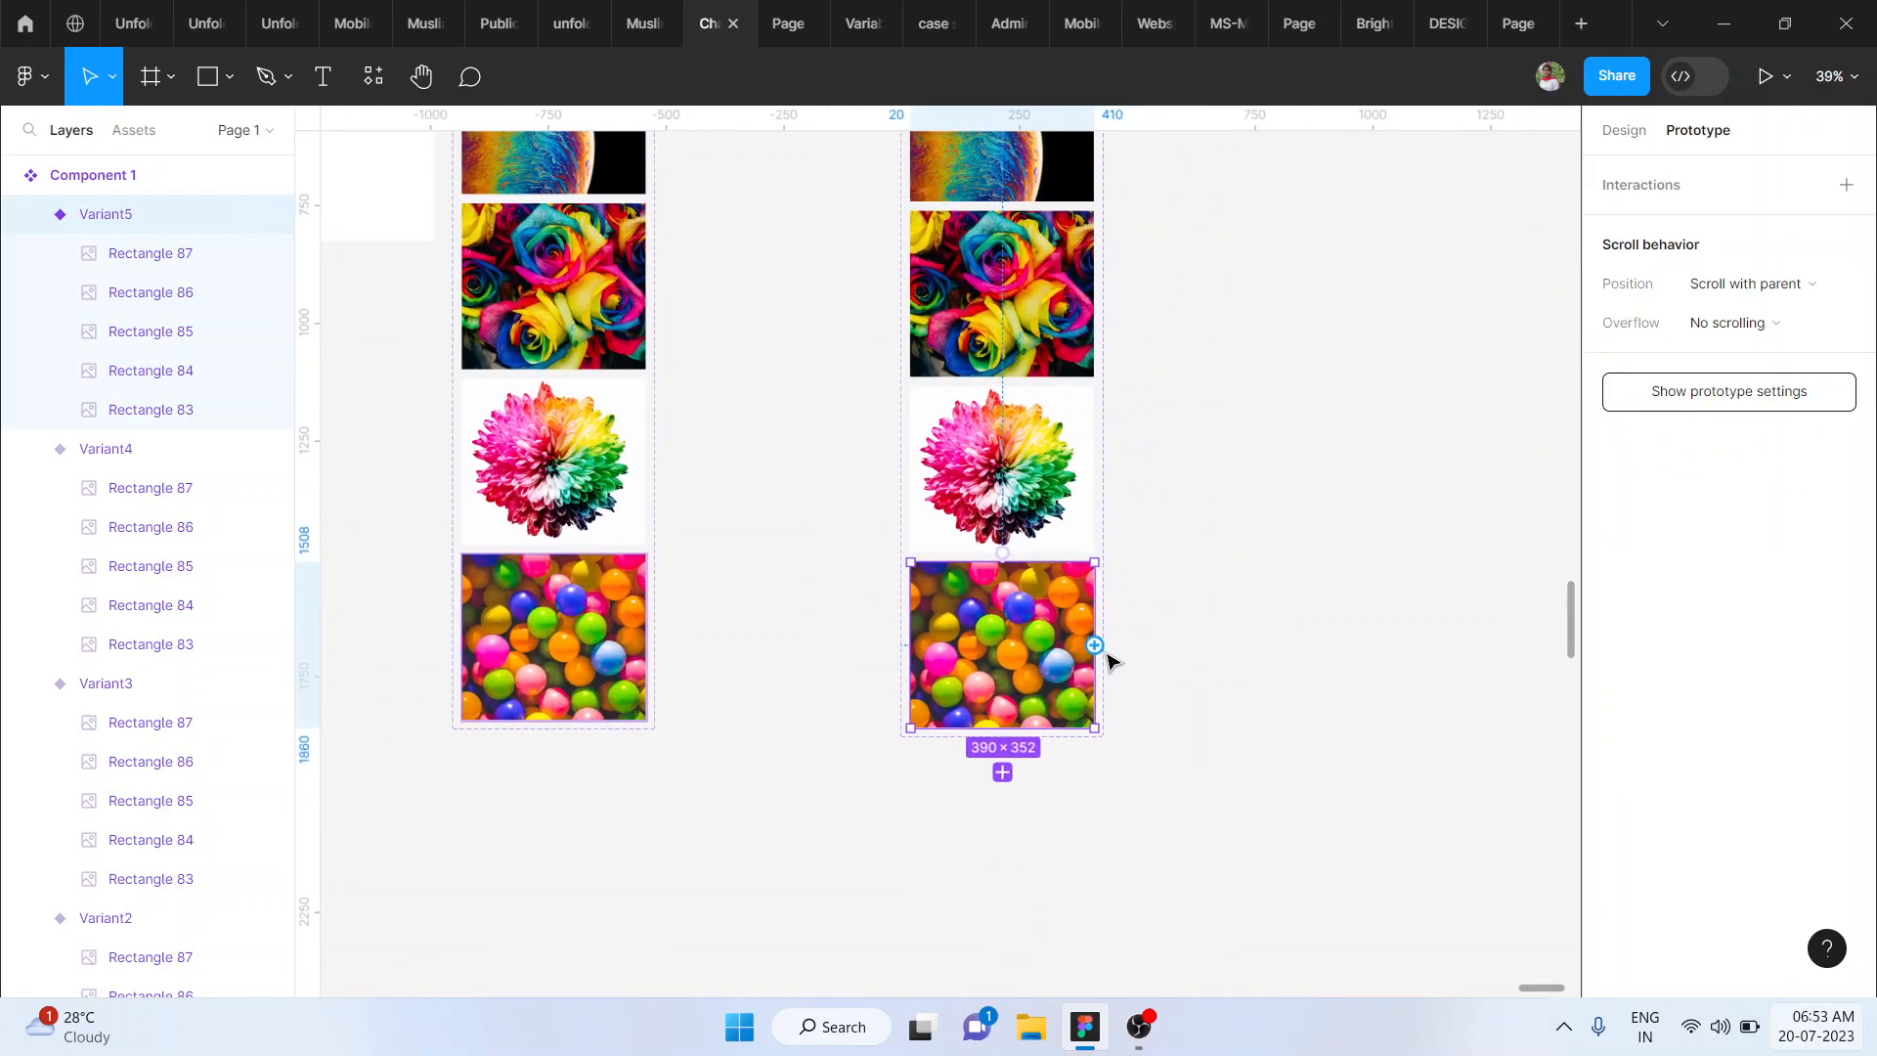
left_click_drag(1095, 646, 990, 580)
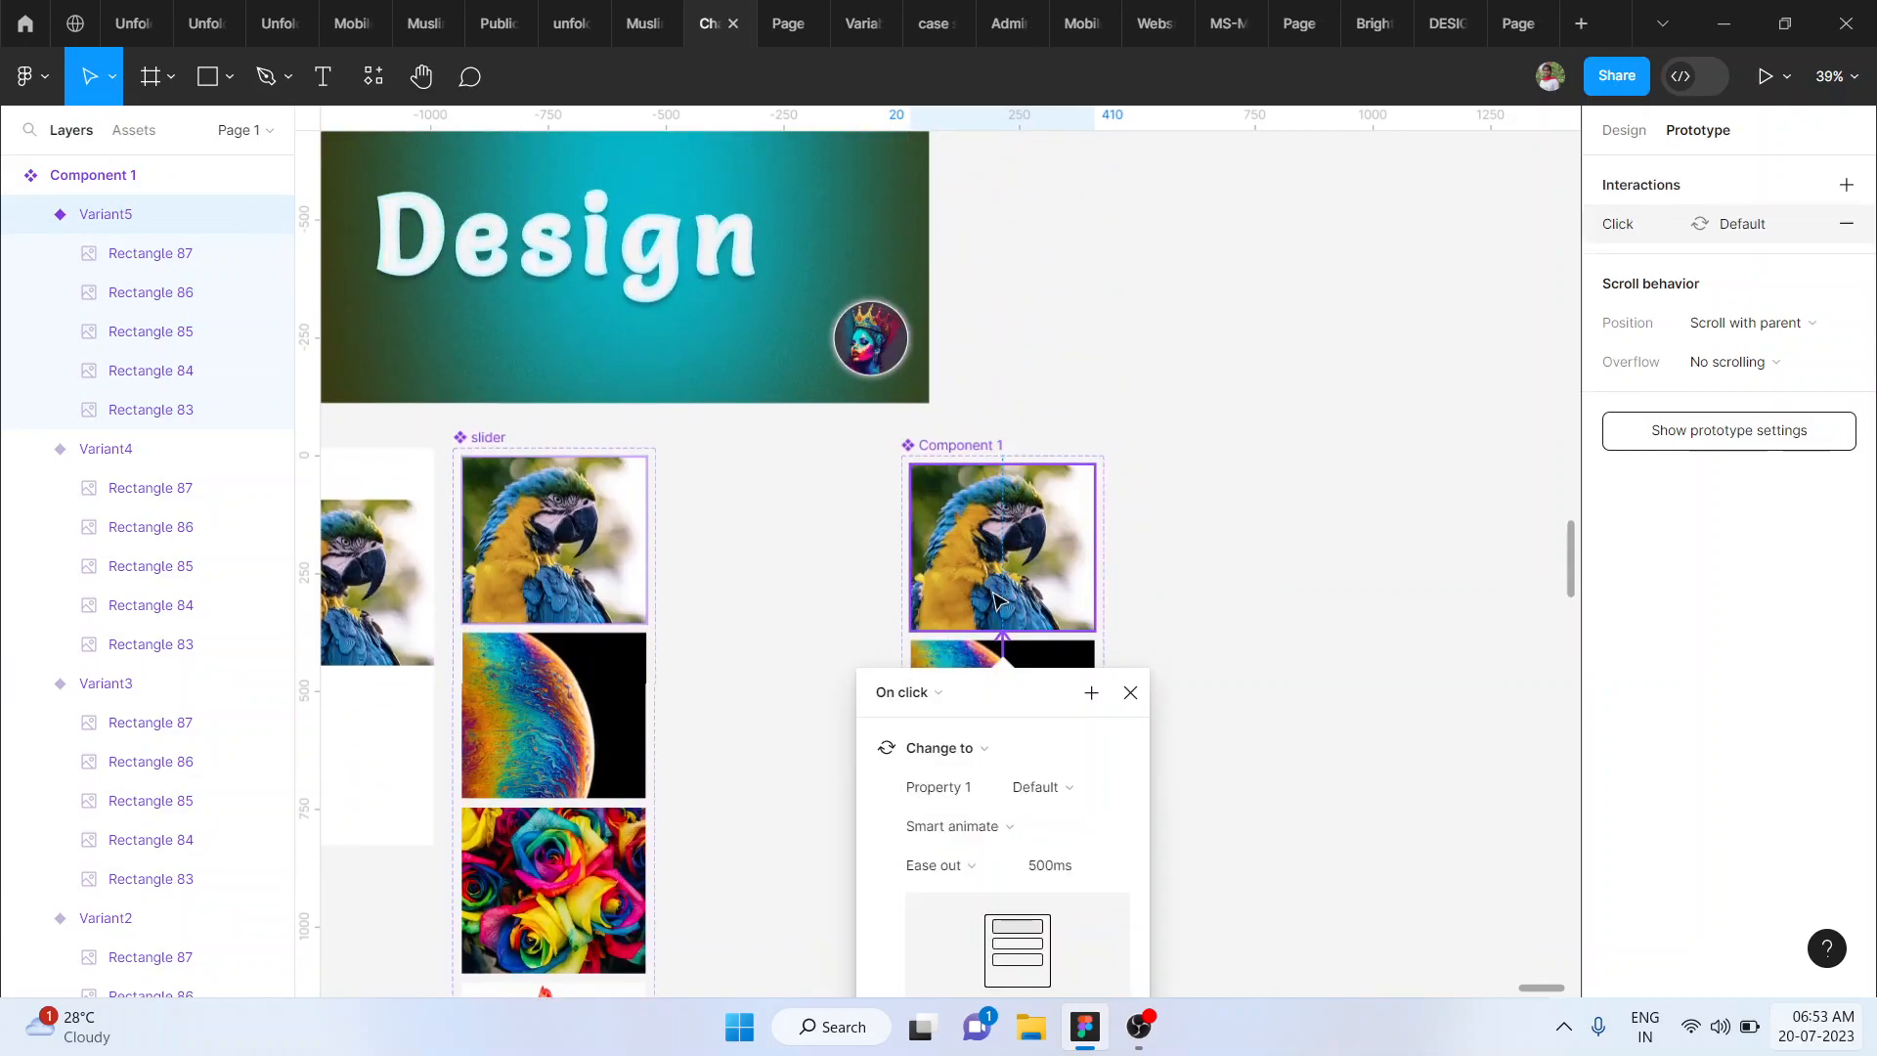
left_click(907, 694)
left_click(917, 982)
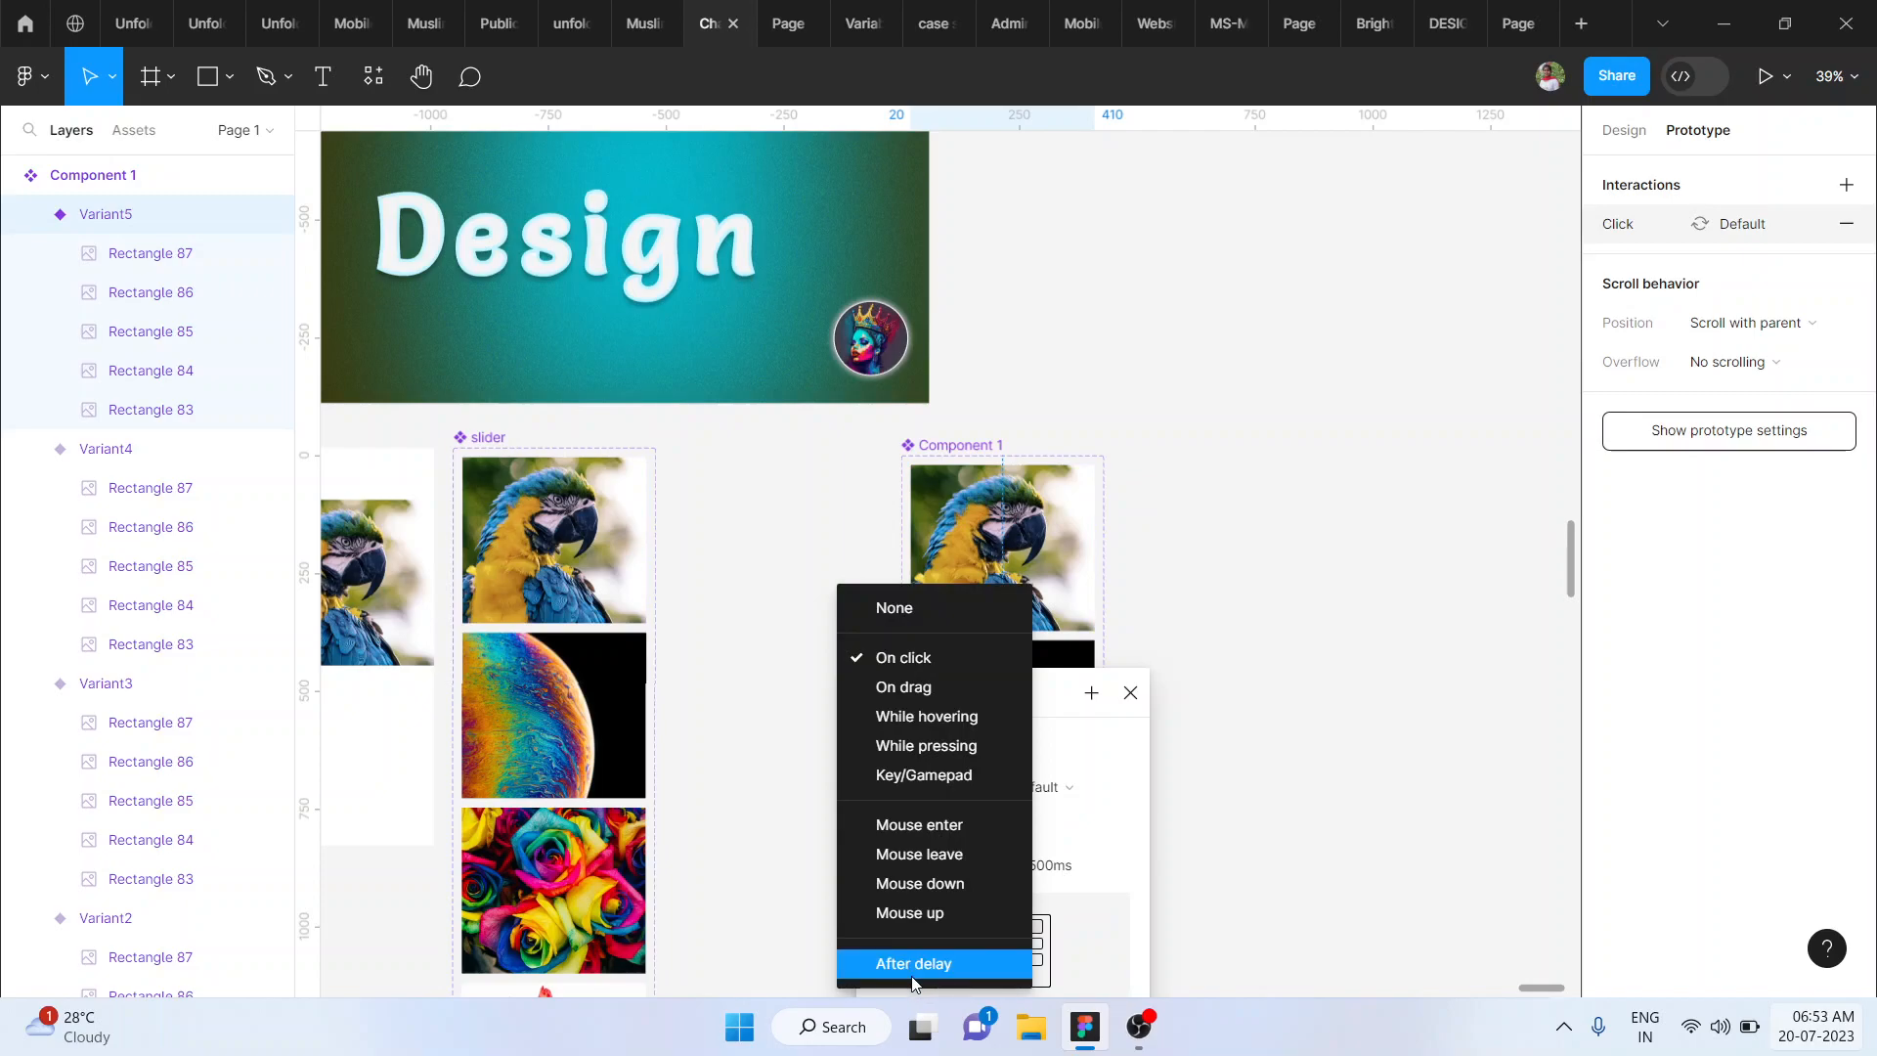
left_click(1285, 830)
- Rename the component set to carousel
scroll(1285, 830, "down", 3)
left_click(1107, 575)
double_click(1108, 575)
type("d")
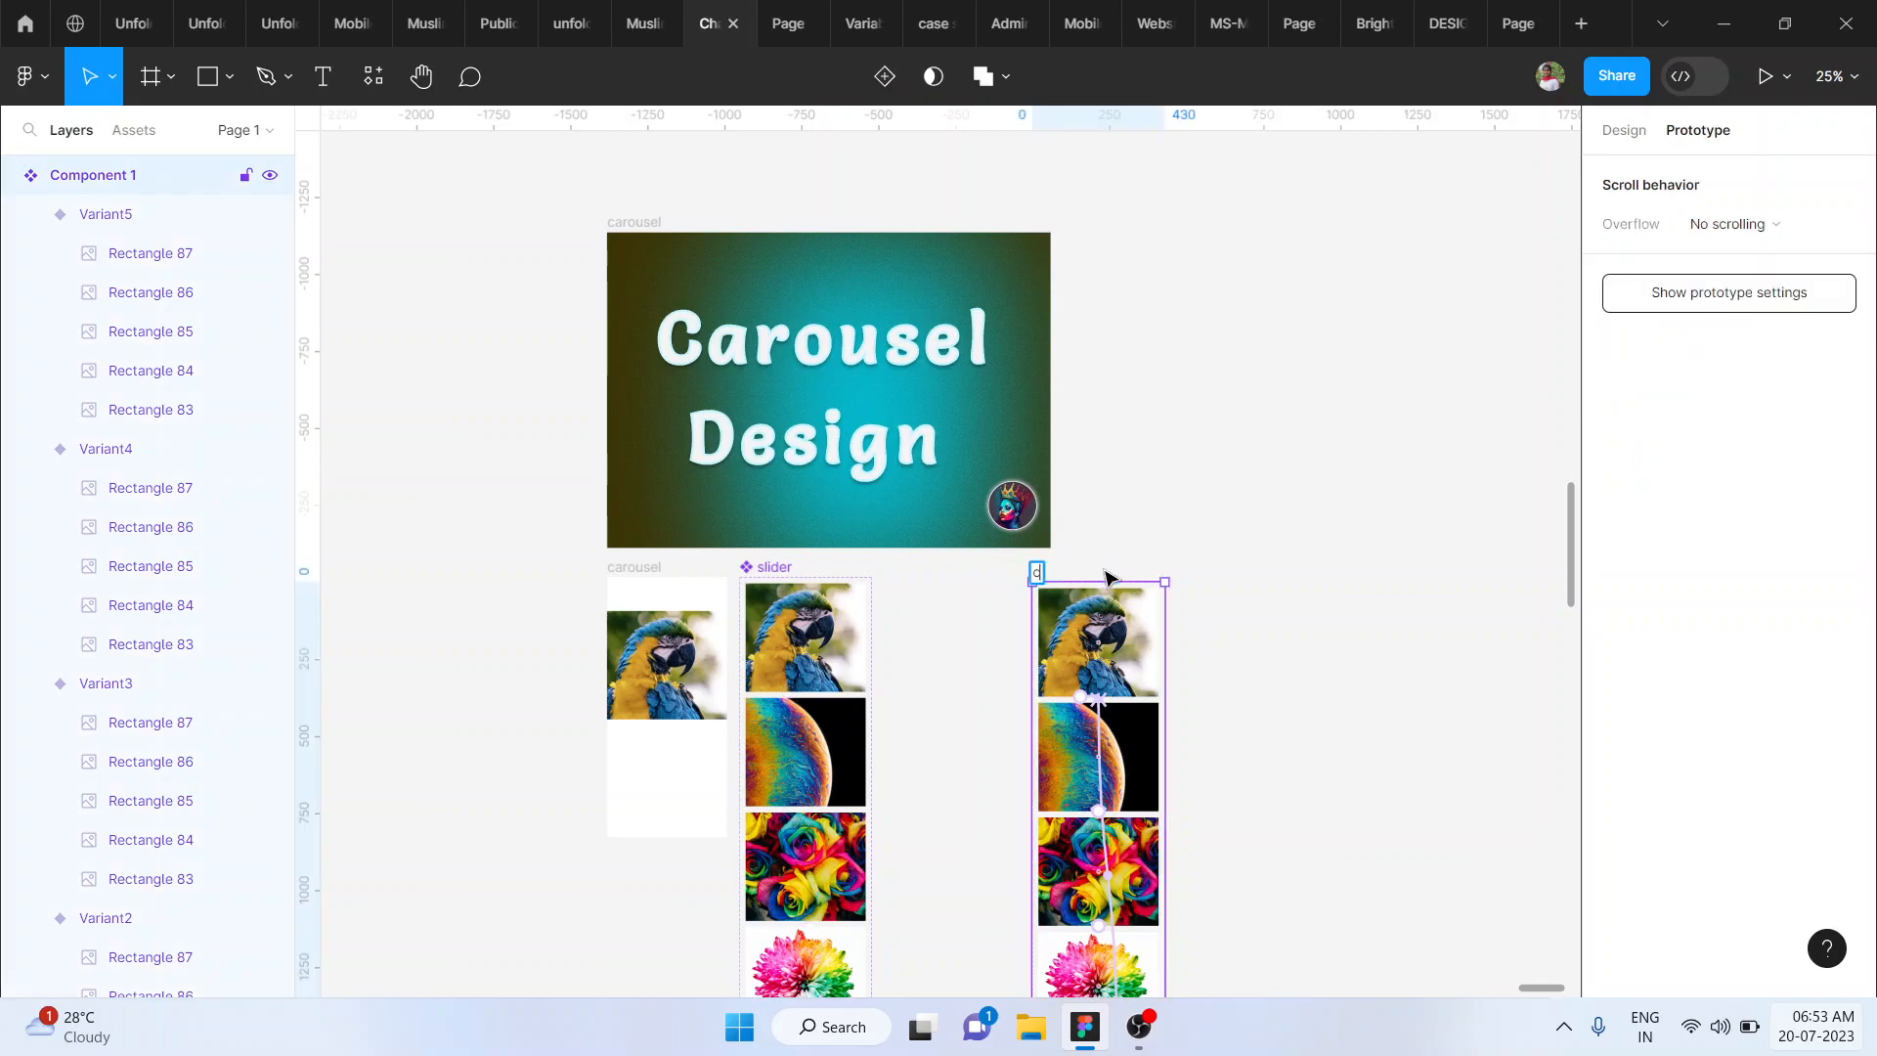
type("arousel")
key("Return")
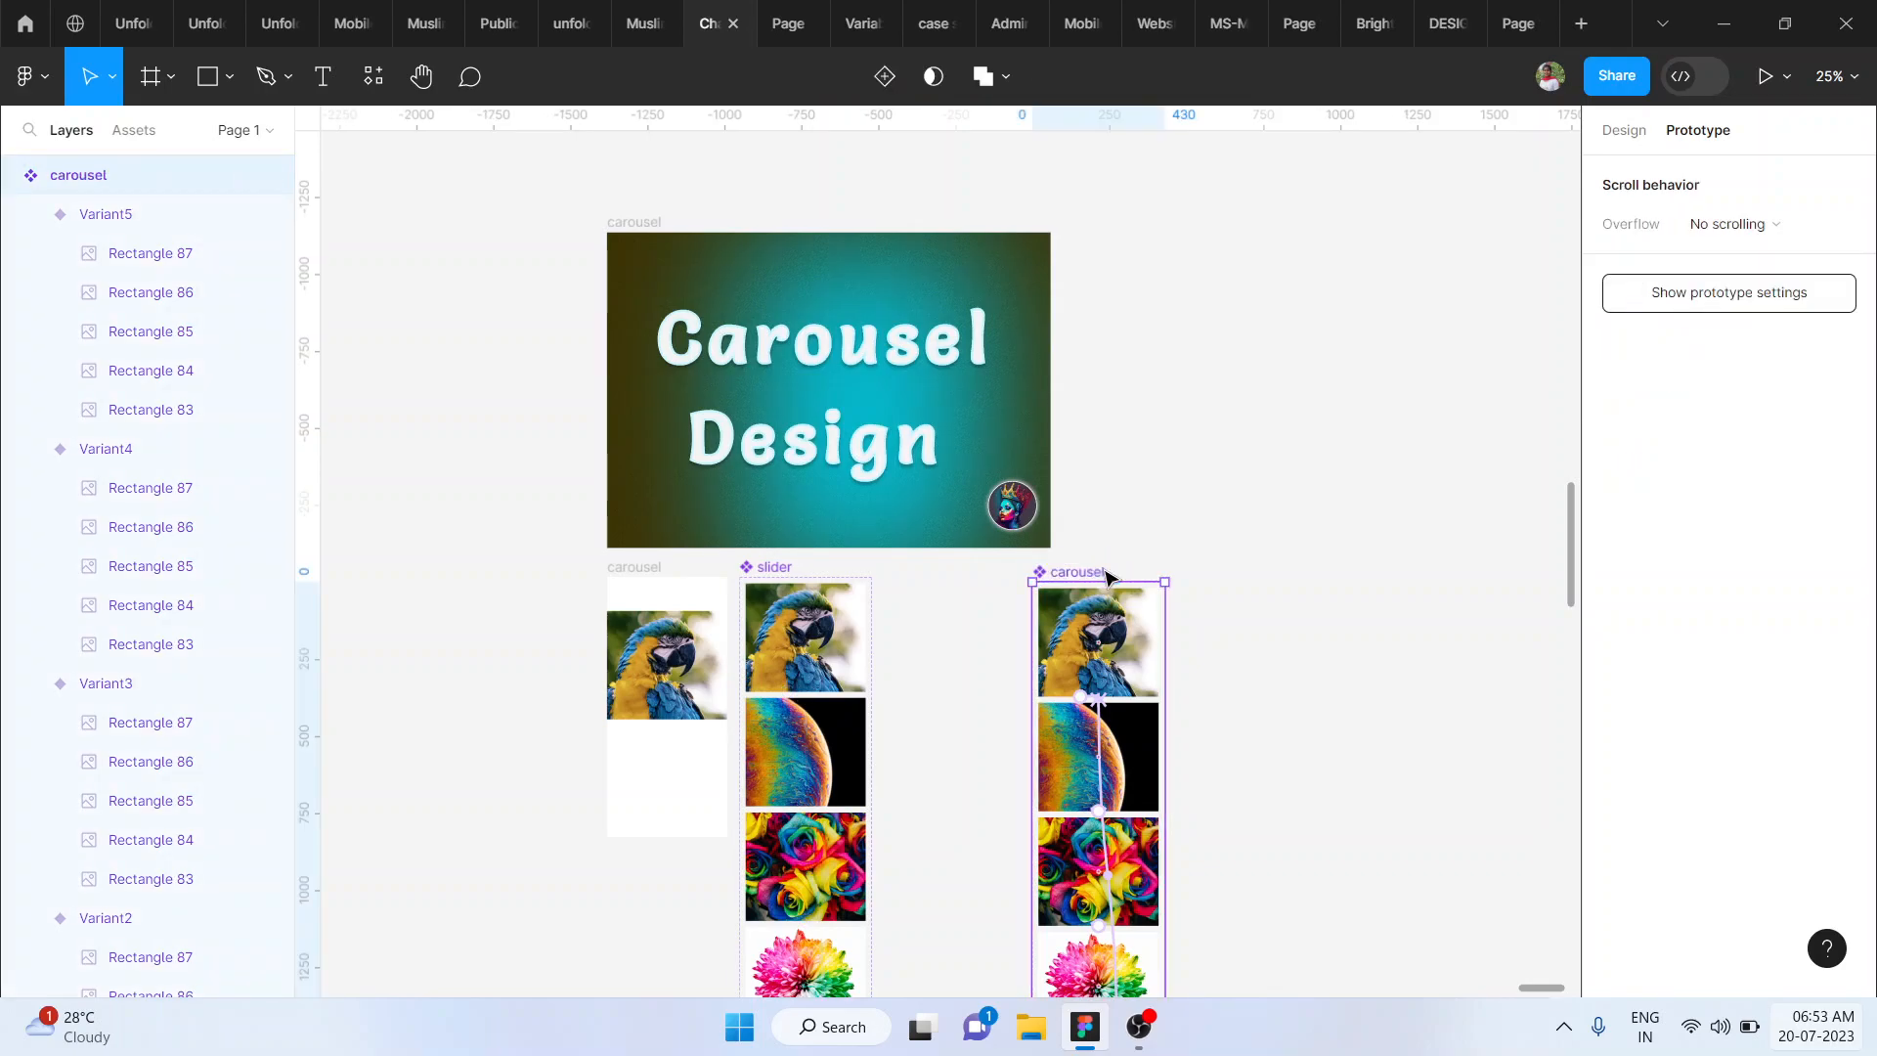
- Add an iPhone 14 Pro frame and place it just right of the carousel component set, level with its upper edge
left_click(653, 664)
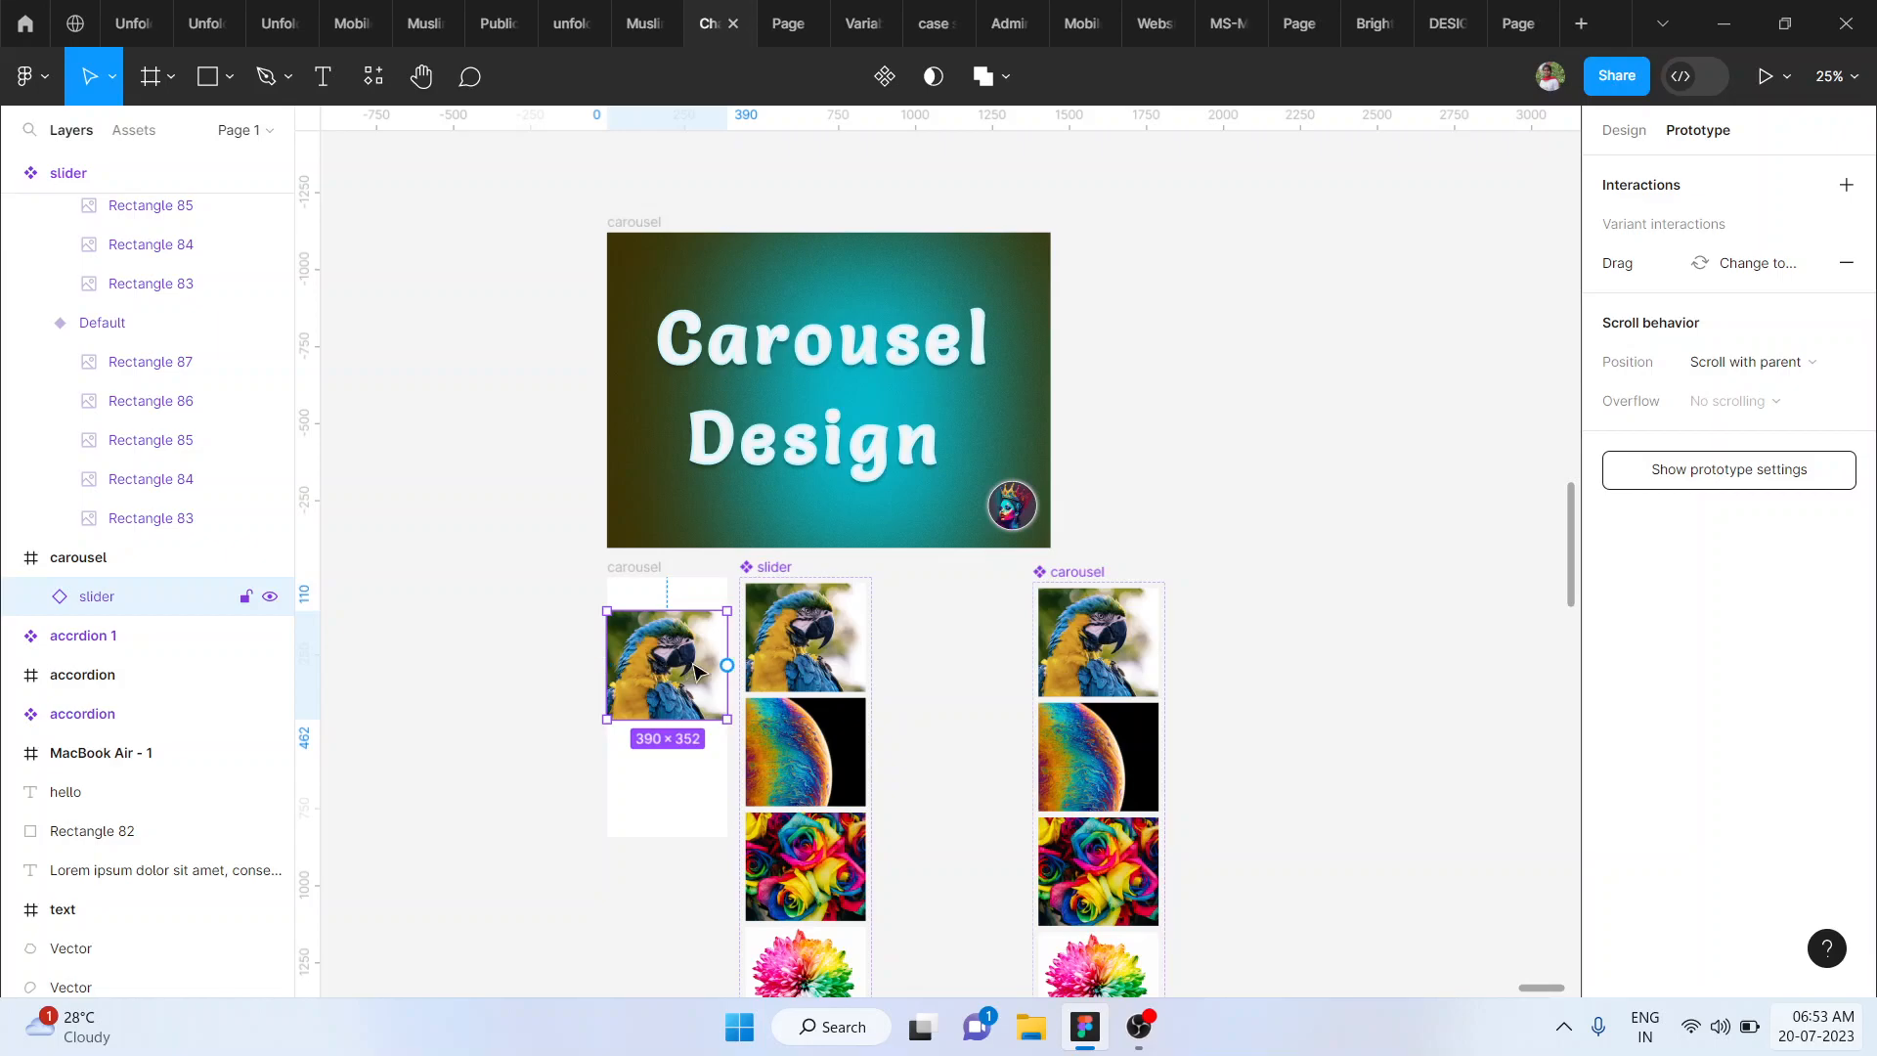
scroll(694, 669, "right", 5)
scroll(694, 670, "up", 3)
scroll(694, 670, "left", 2)
left_click(1139, 696)
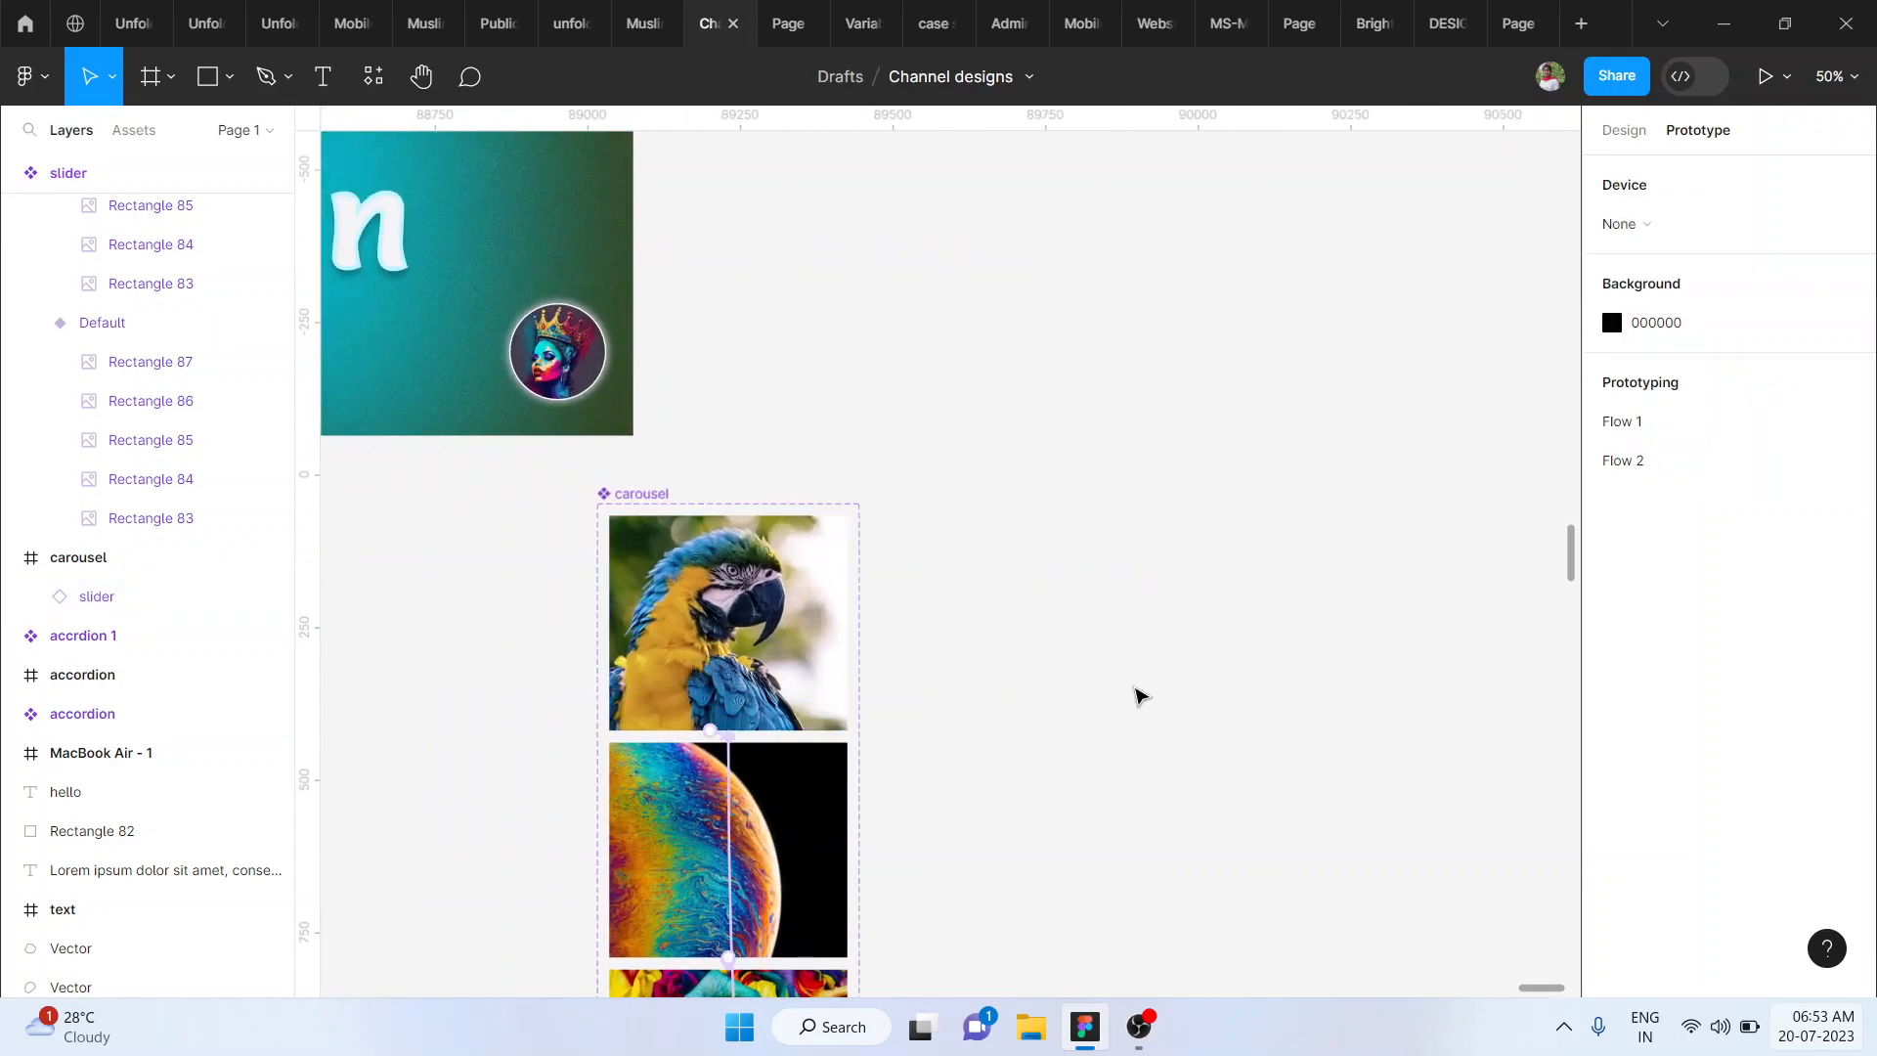
key("f")
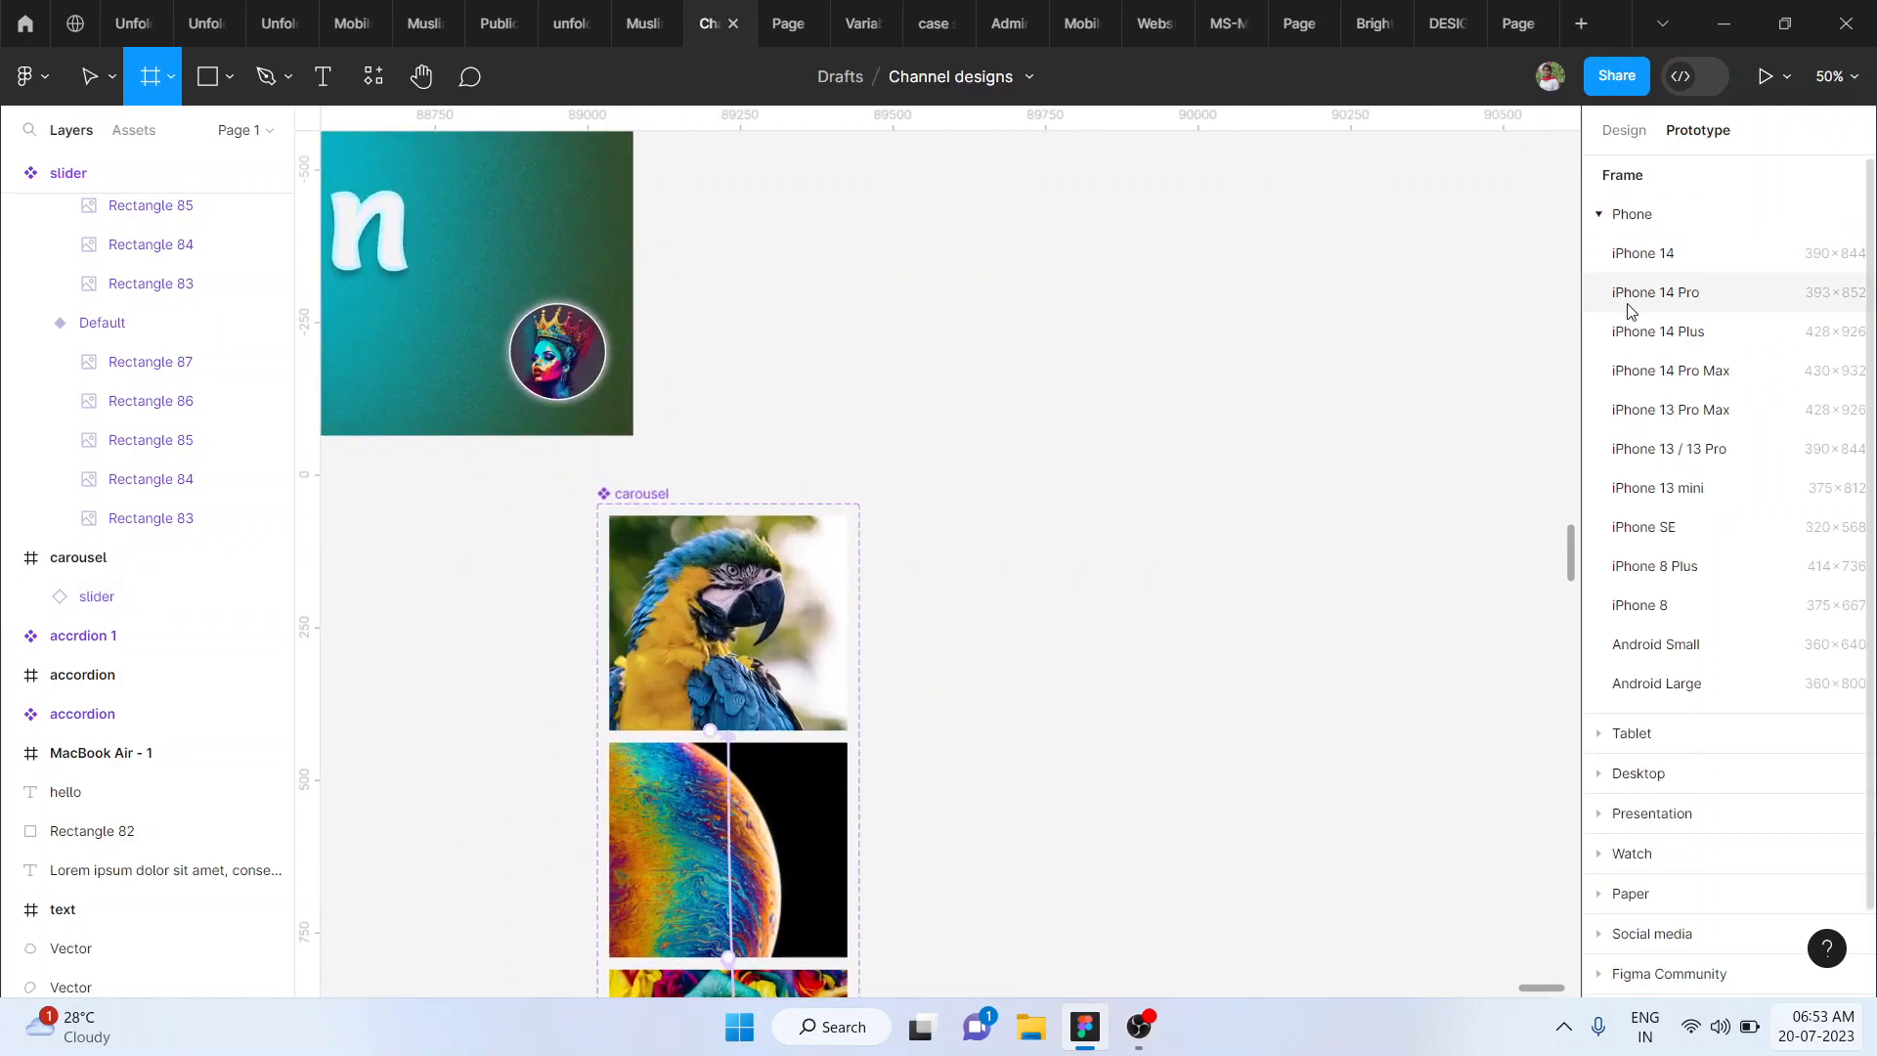
left_click(1702, 298)
left_click_drag(1089, 529, 1123, 743)
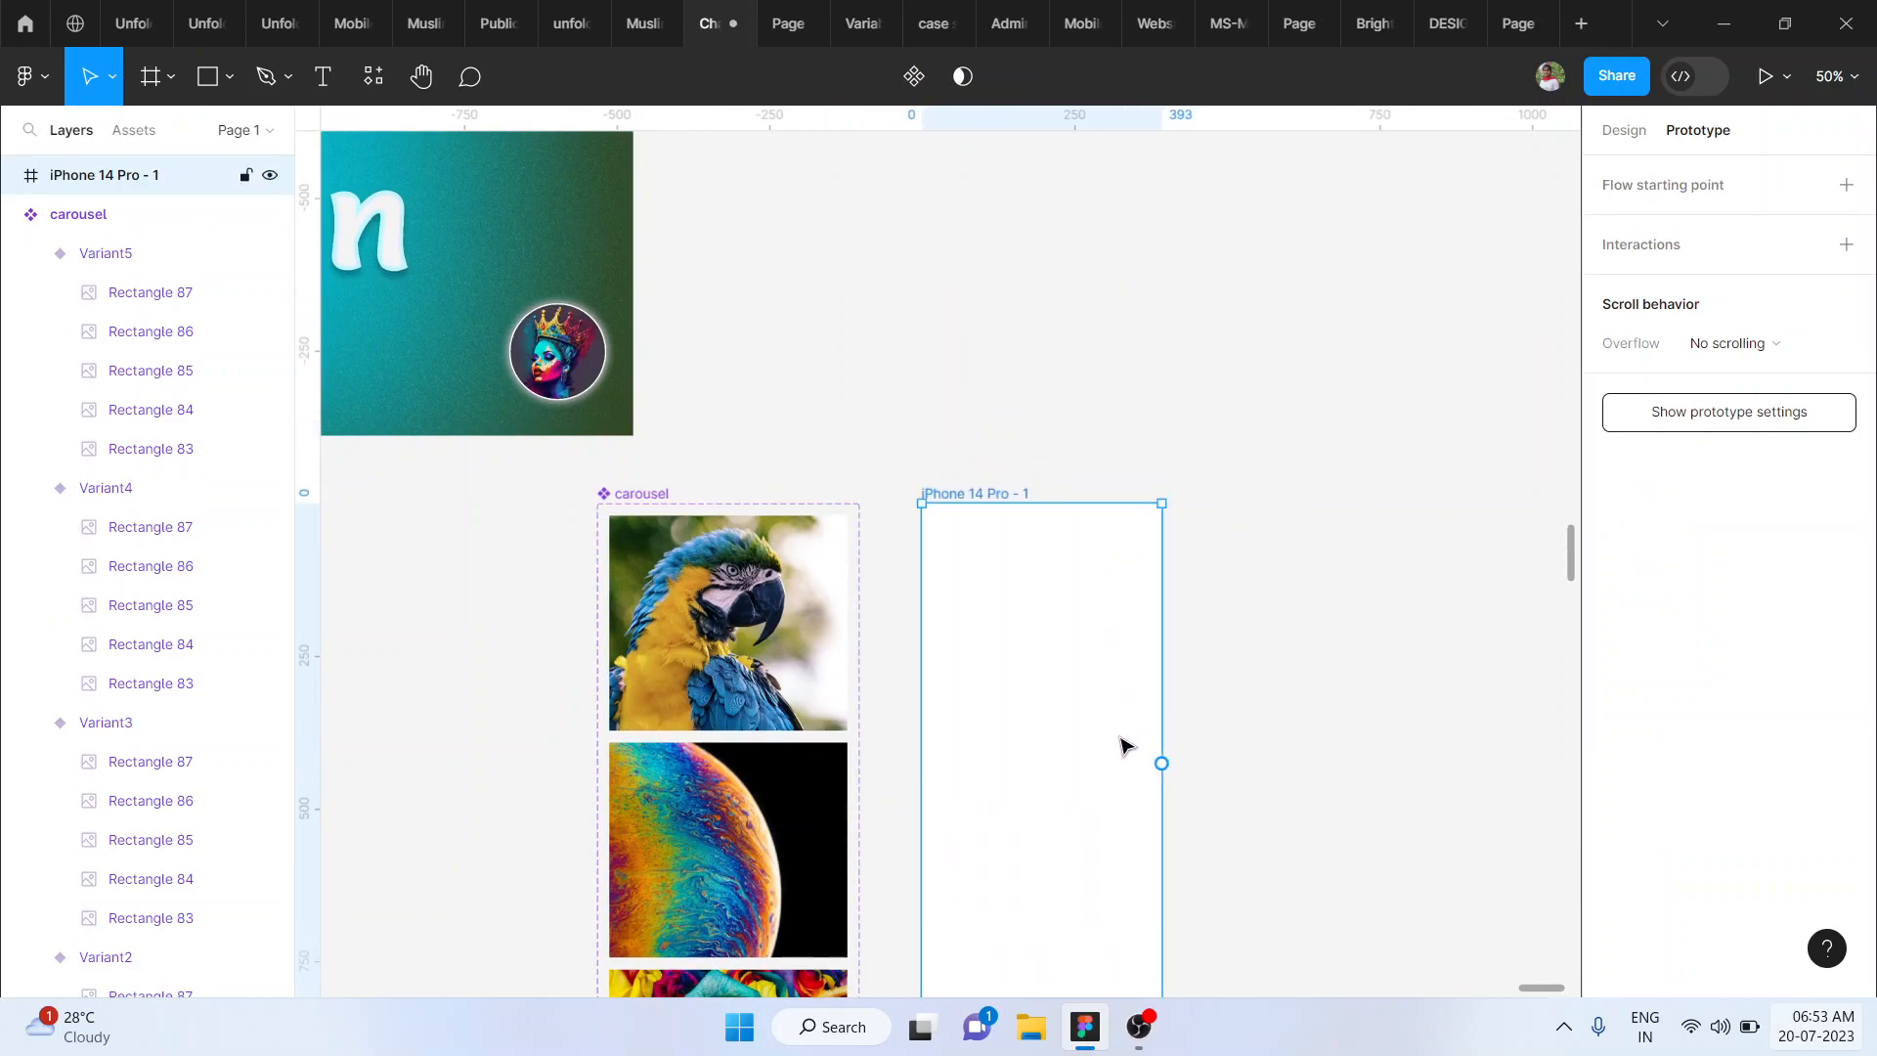
- Find the carousel component among the local assets and place an instance across the middle of the iPhone 14 Pro frame
left_click(142, 134)
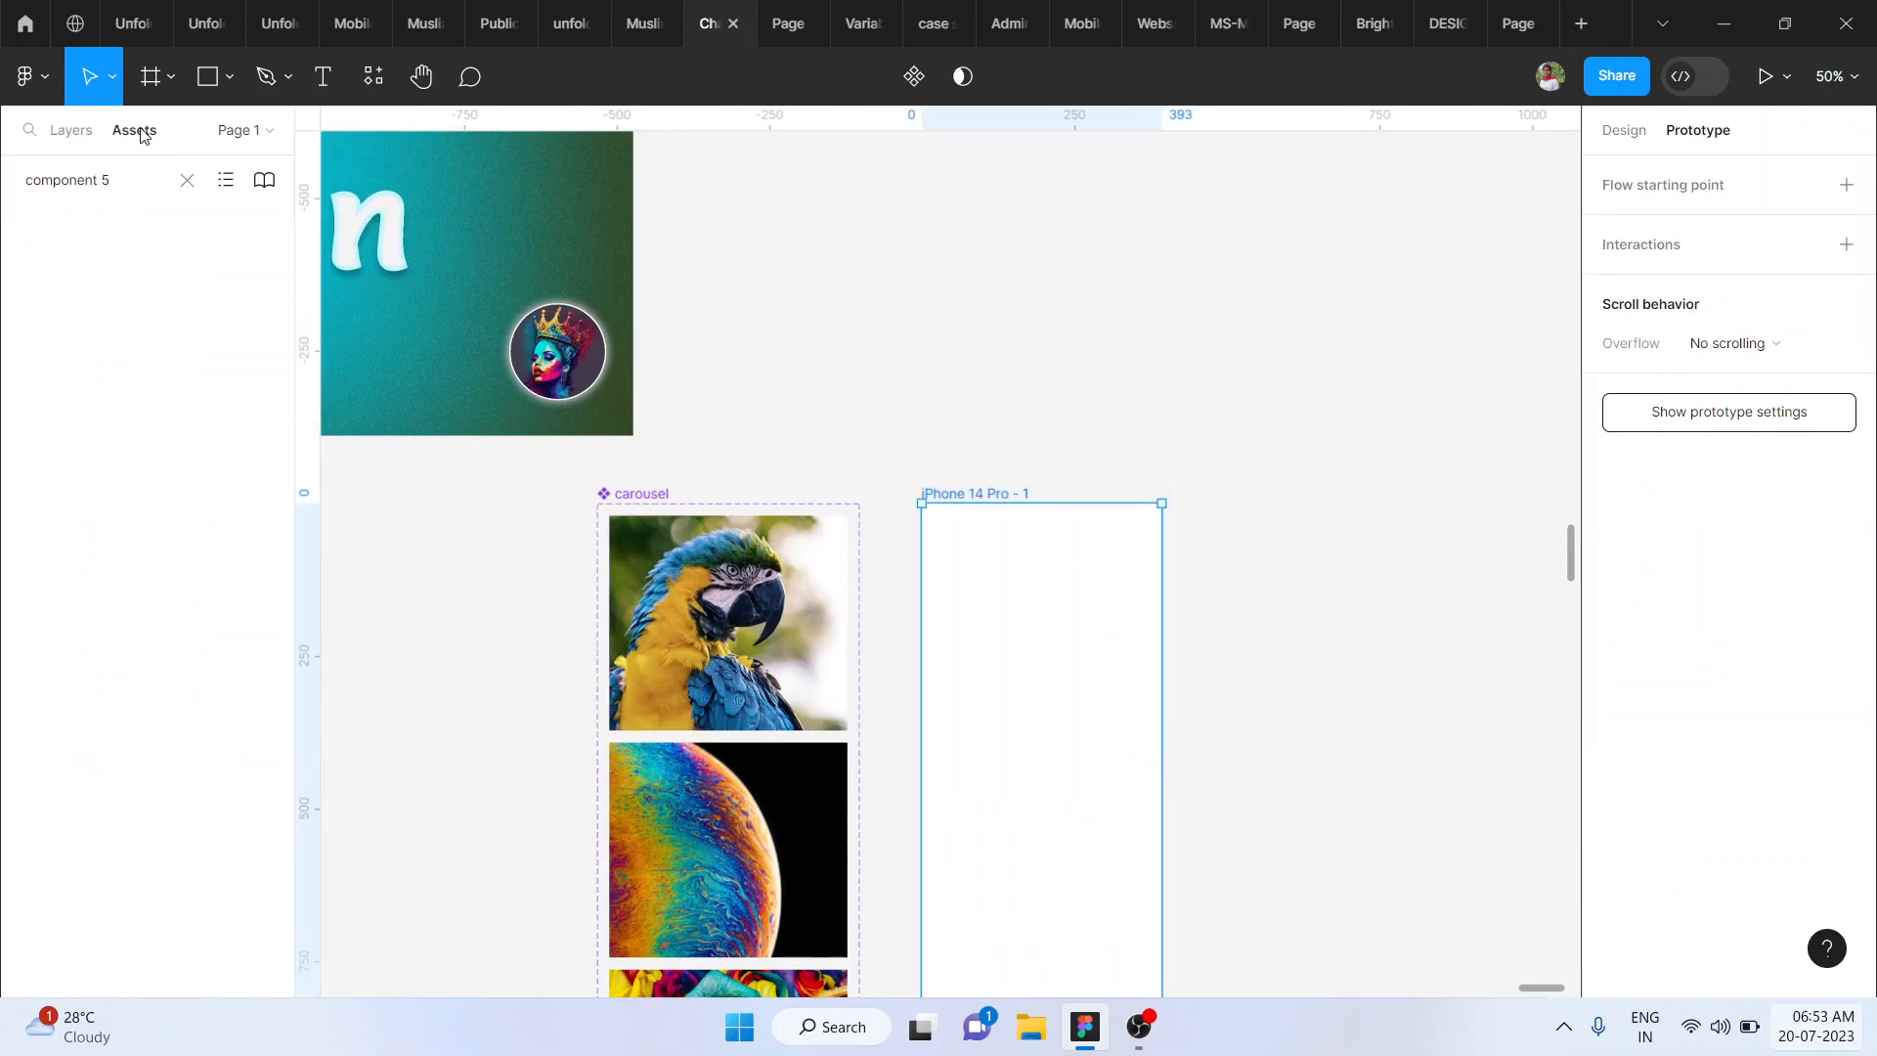
left_click(83, 188)
left_click(187, 182)
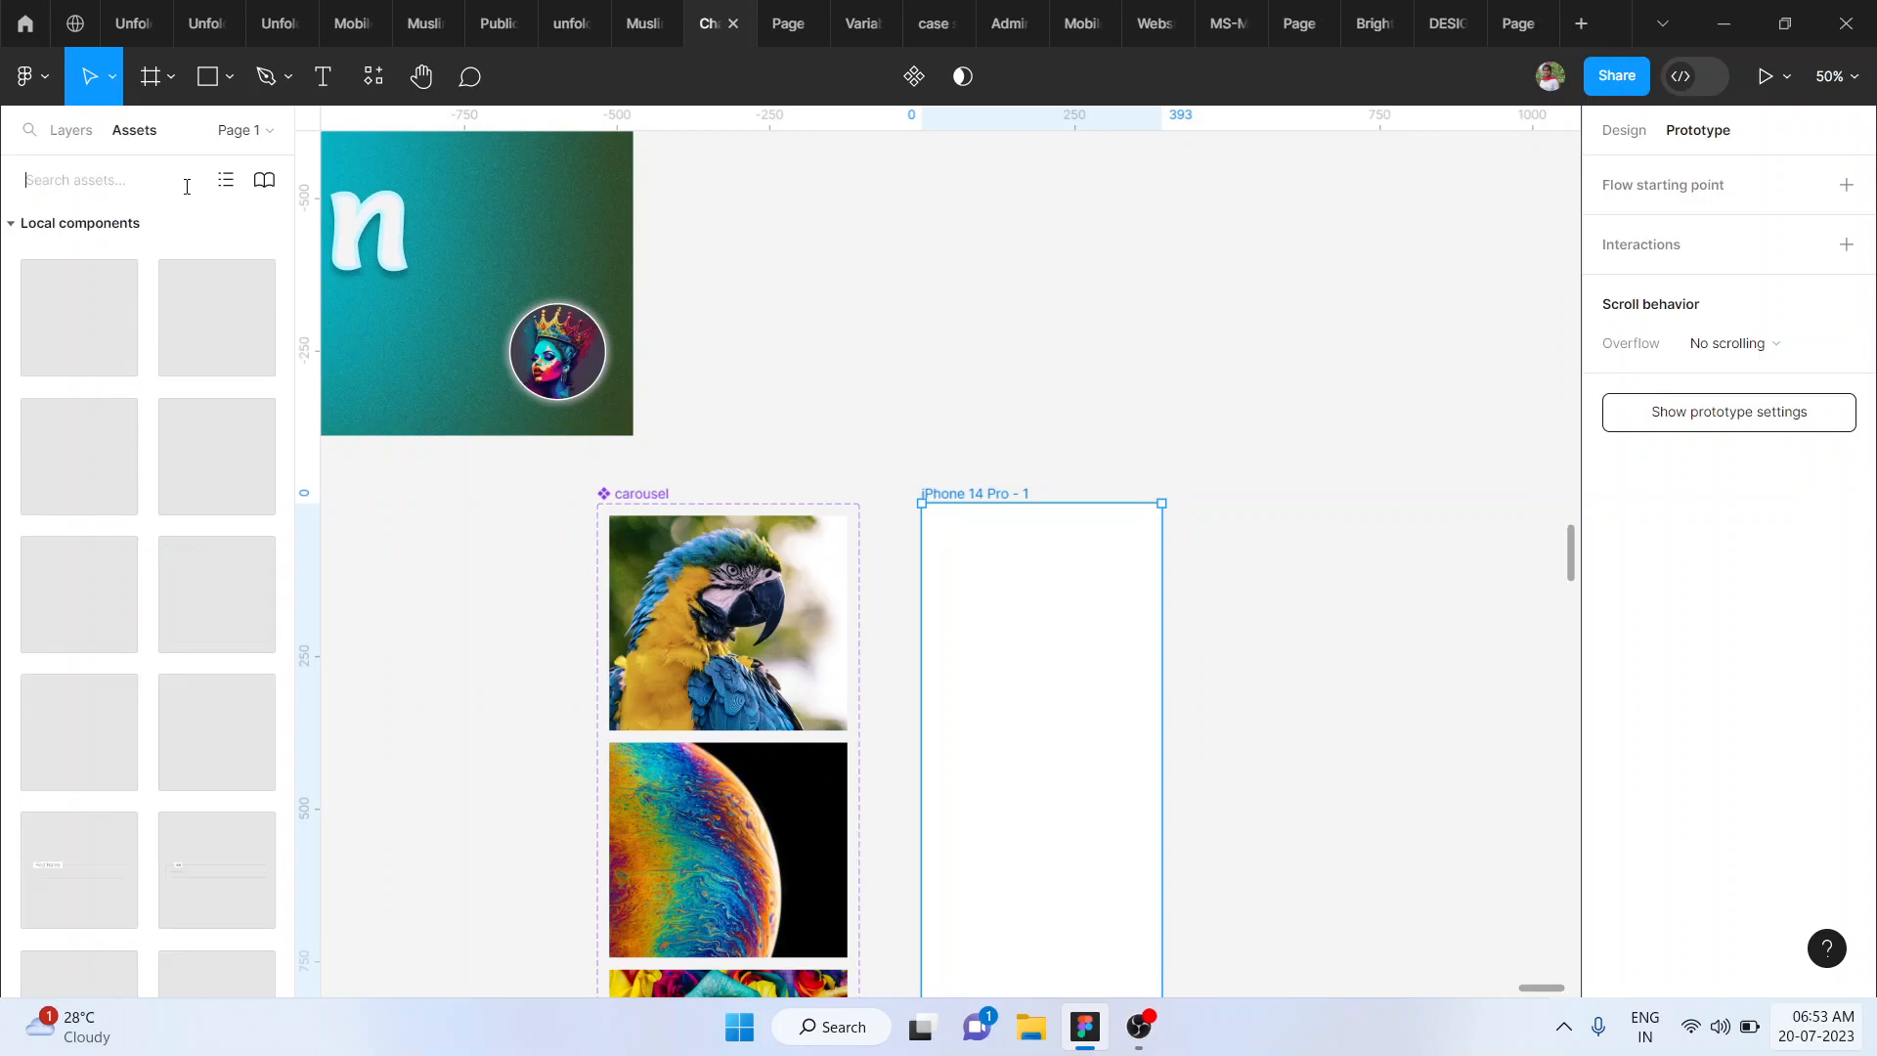
type("carousel")
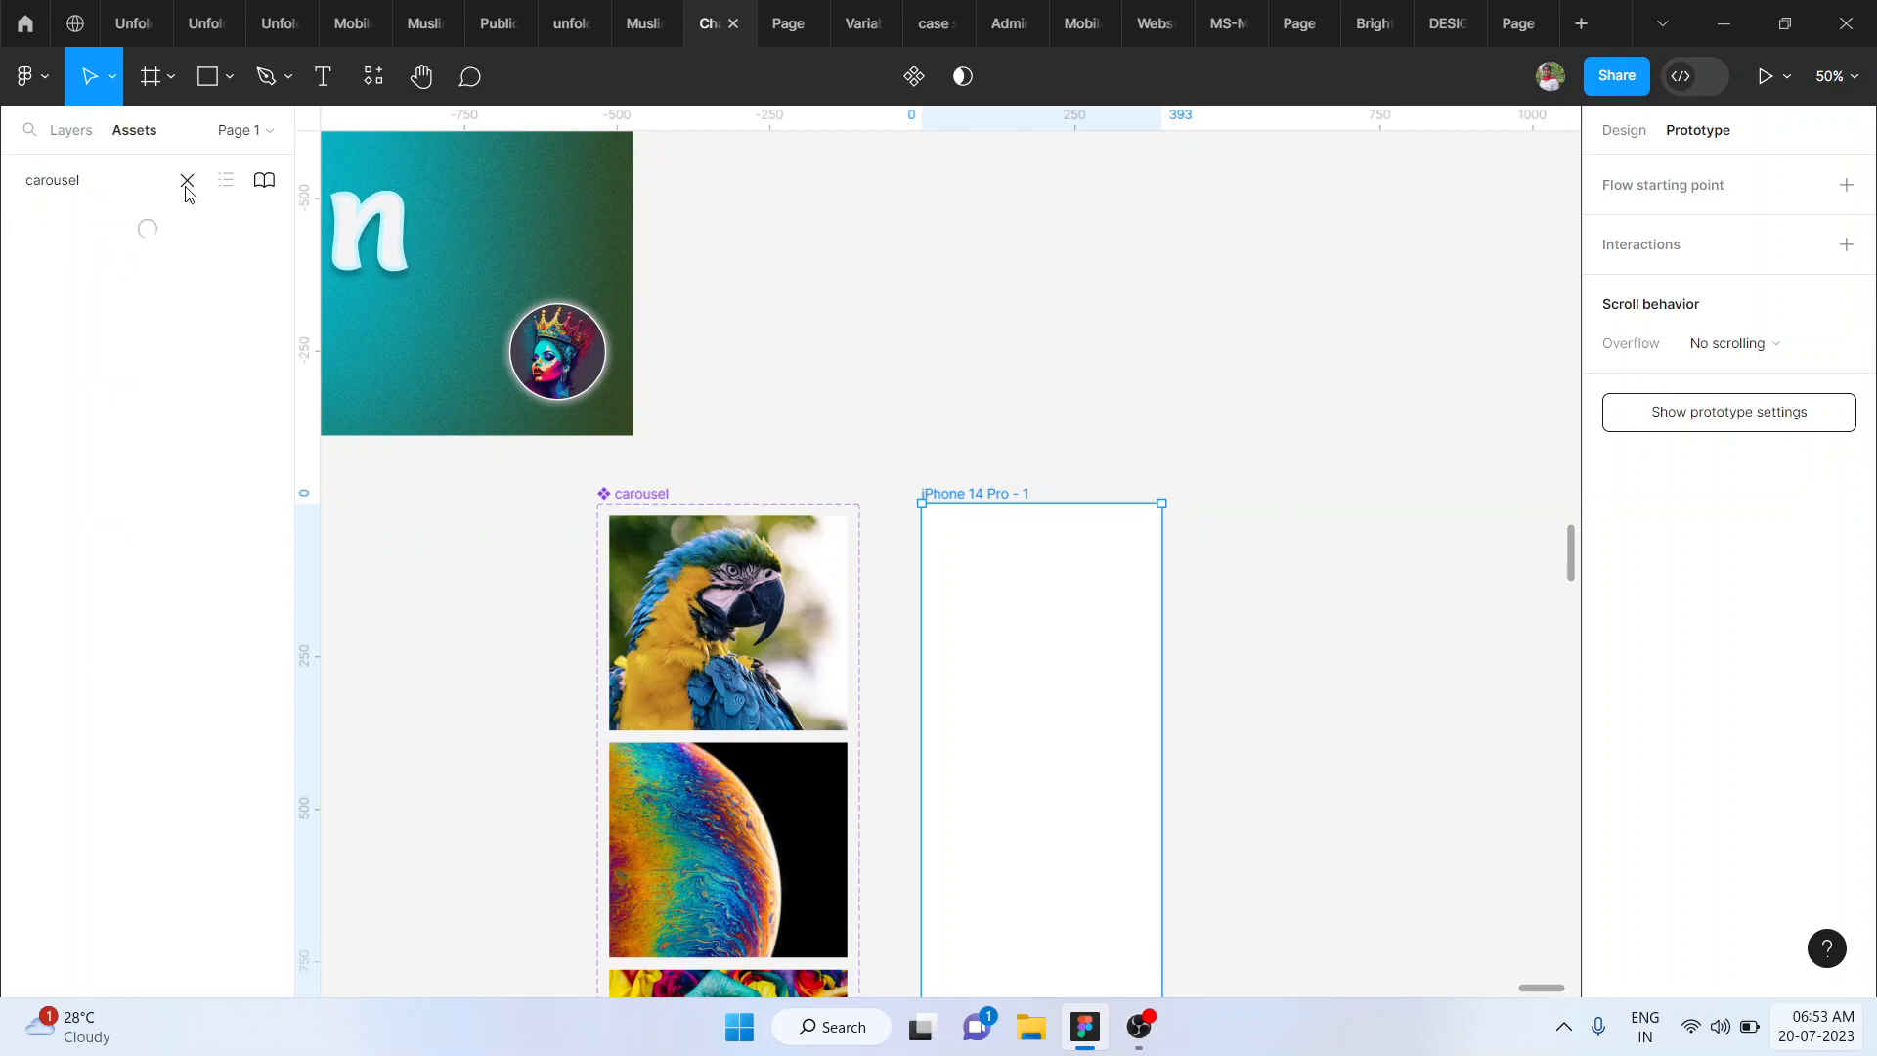
left_click_drag(318, 335, 1033, 712)
- Present the iPhone 14 Pro frame as a prototype without the flows list and swipe through the carousel images to test it
left_click(961, 494)
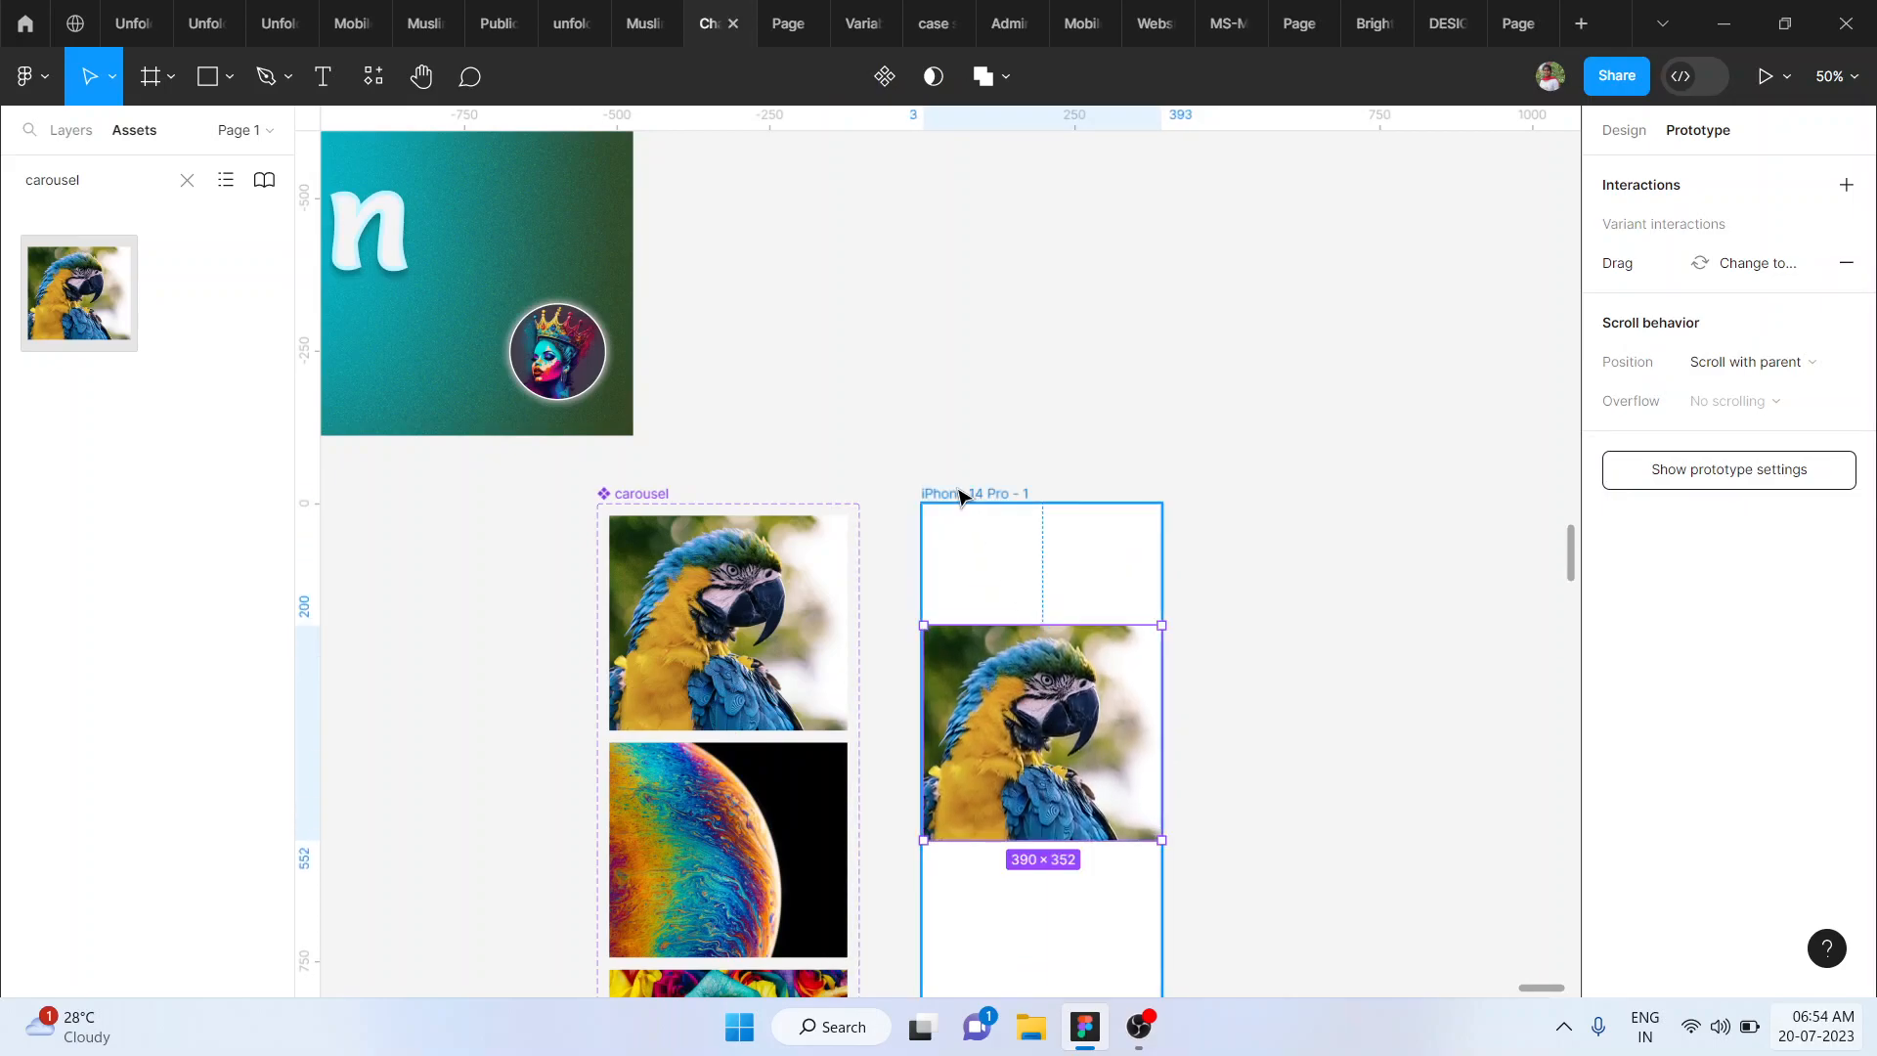
left_click(1763, 75)
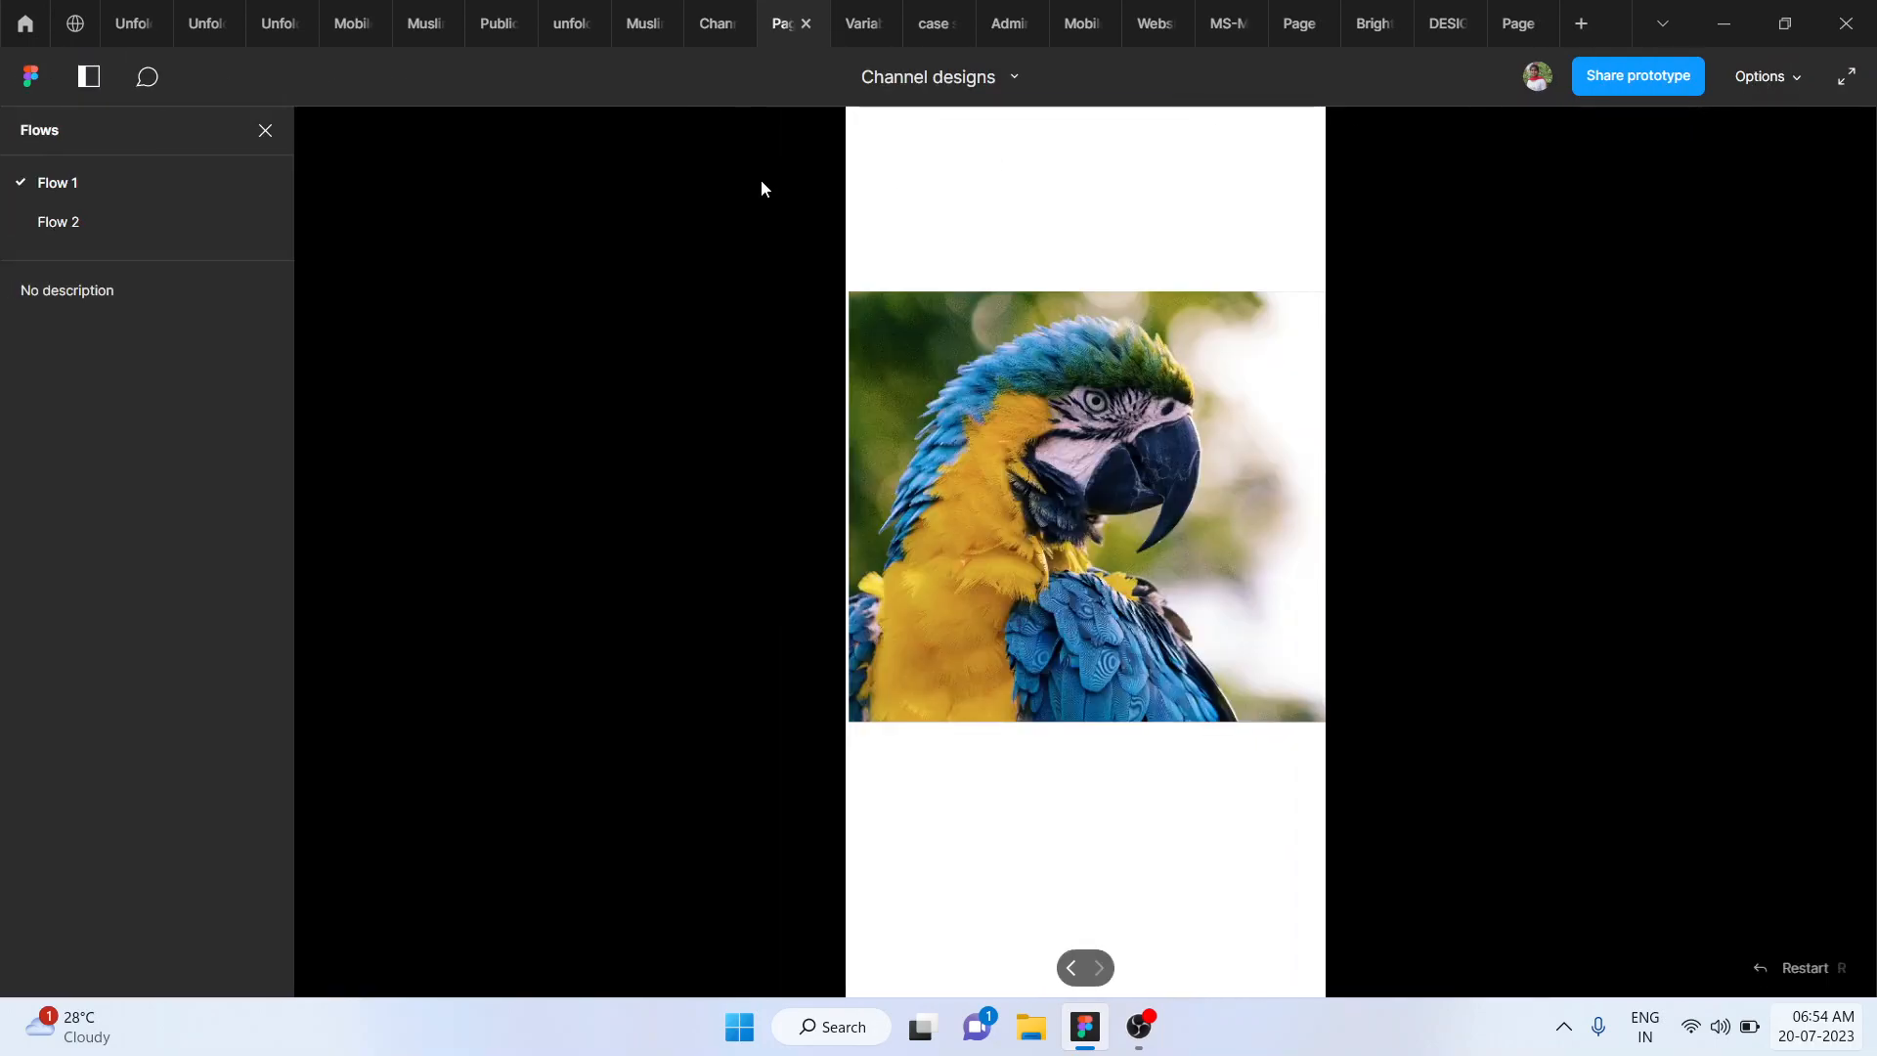
left_click(265, 130)
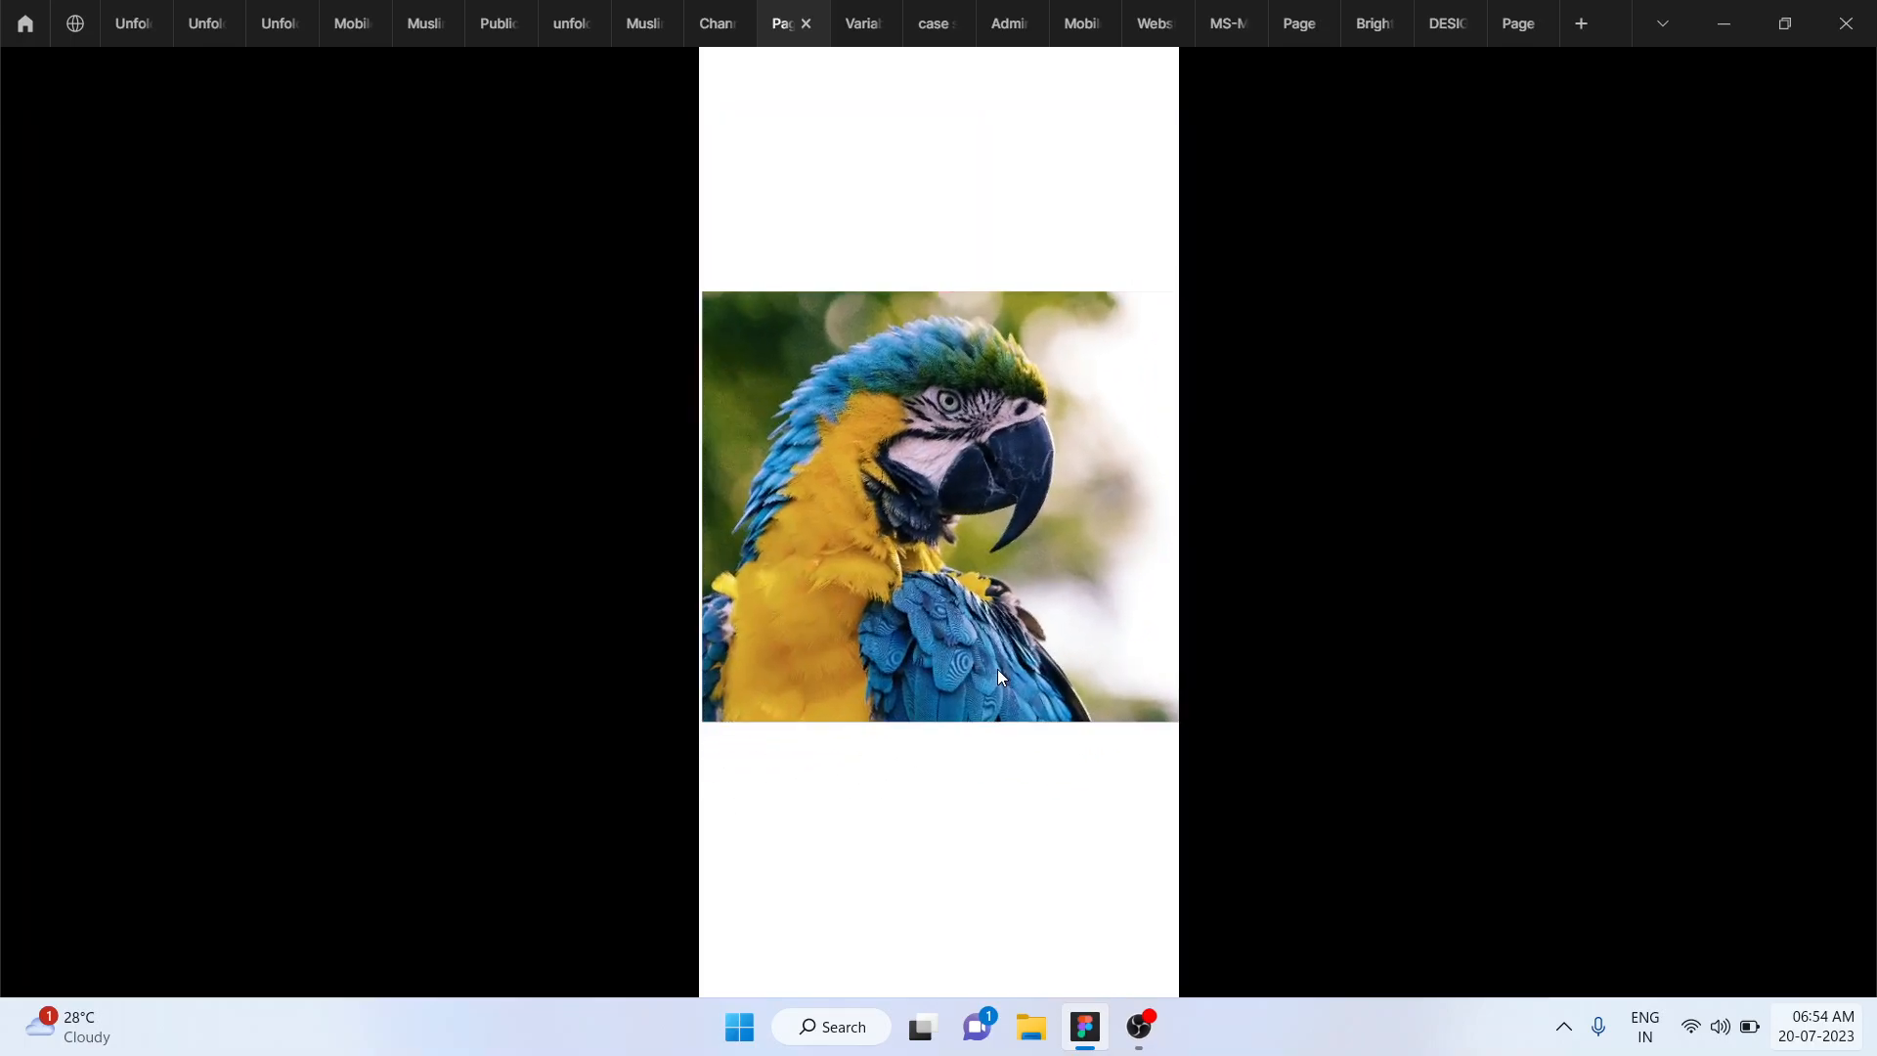
scroll(847, 654, "down", 1)
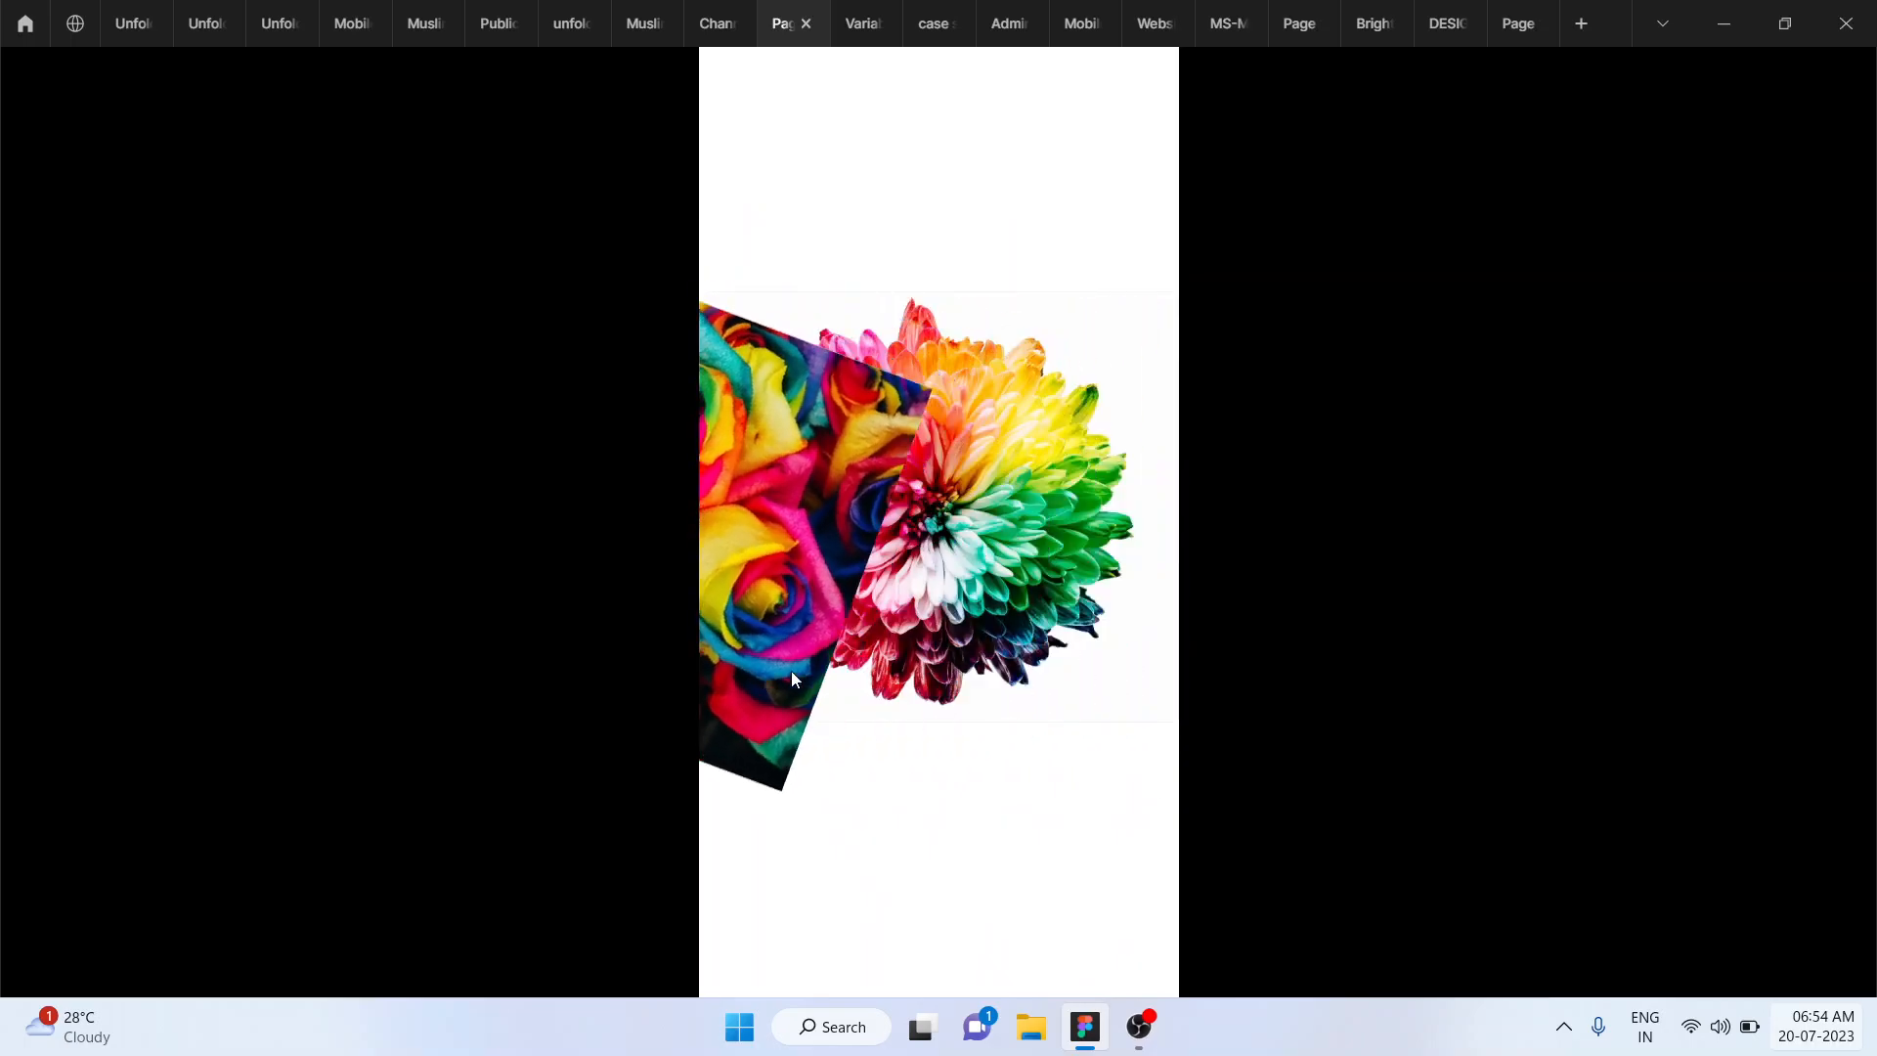
left_click_drag(790, 671, 979, 780)
left_click(1031, 622)
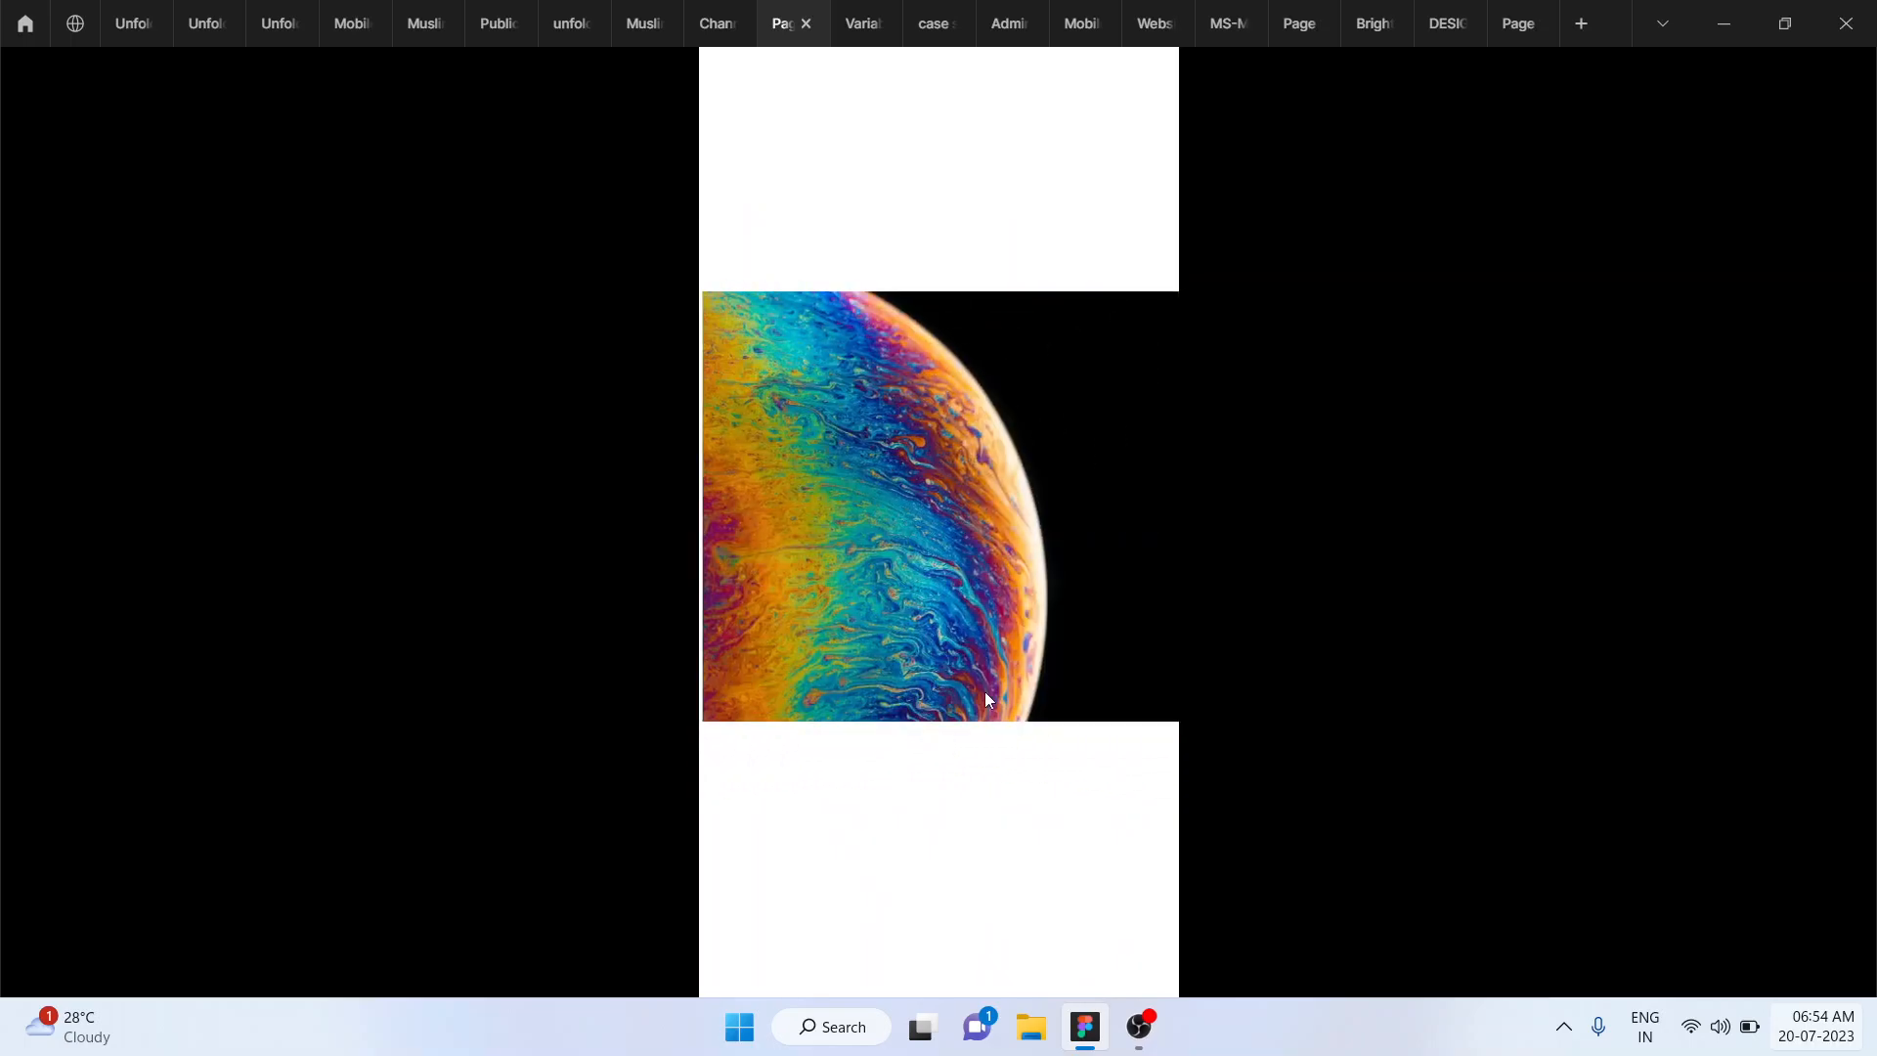
- Return to the Channel designs file, showing design properties and layers, and look over the carousel frames and the Carousel Design cover
left_click(700, 10)
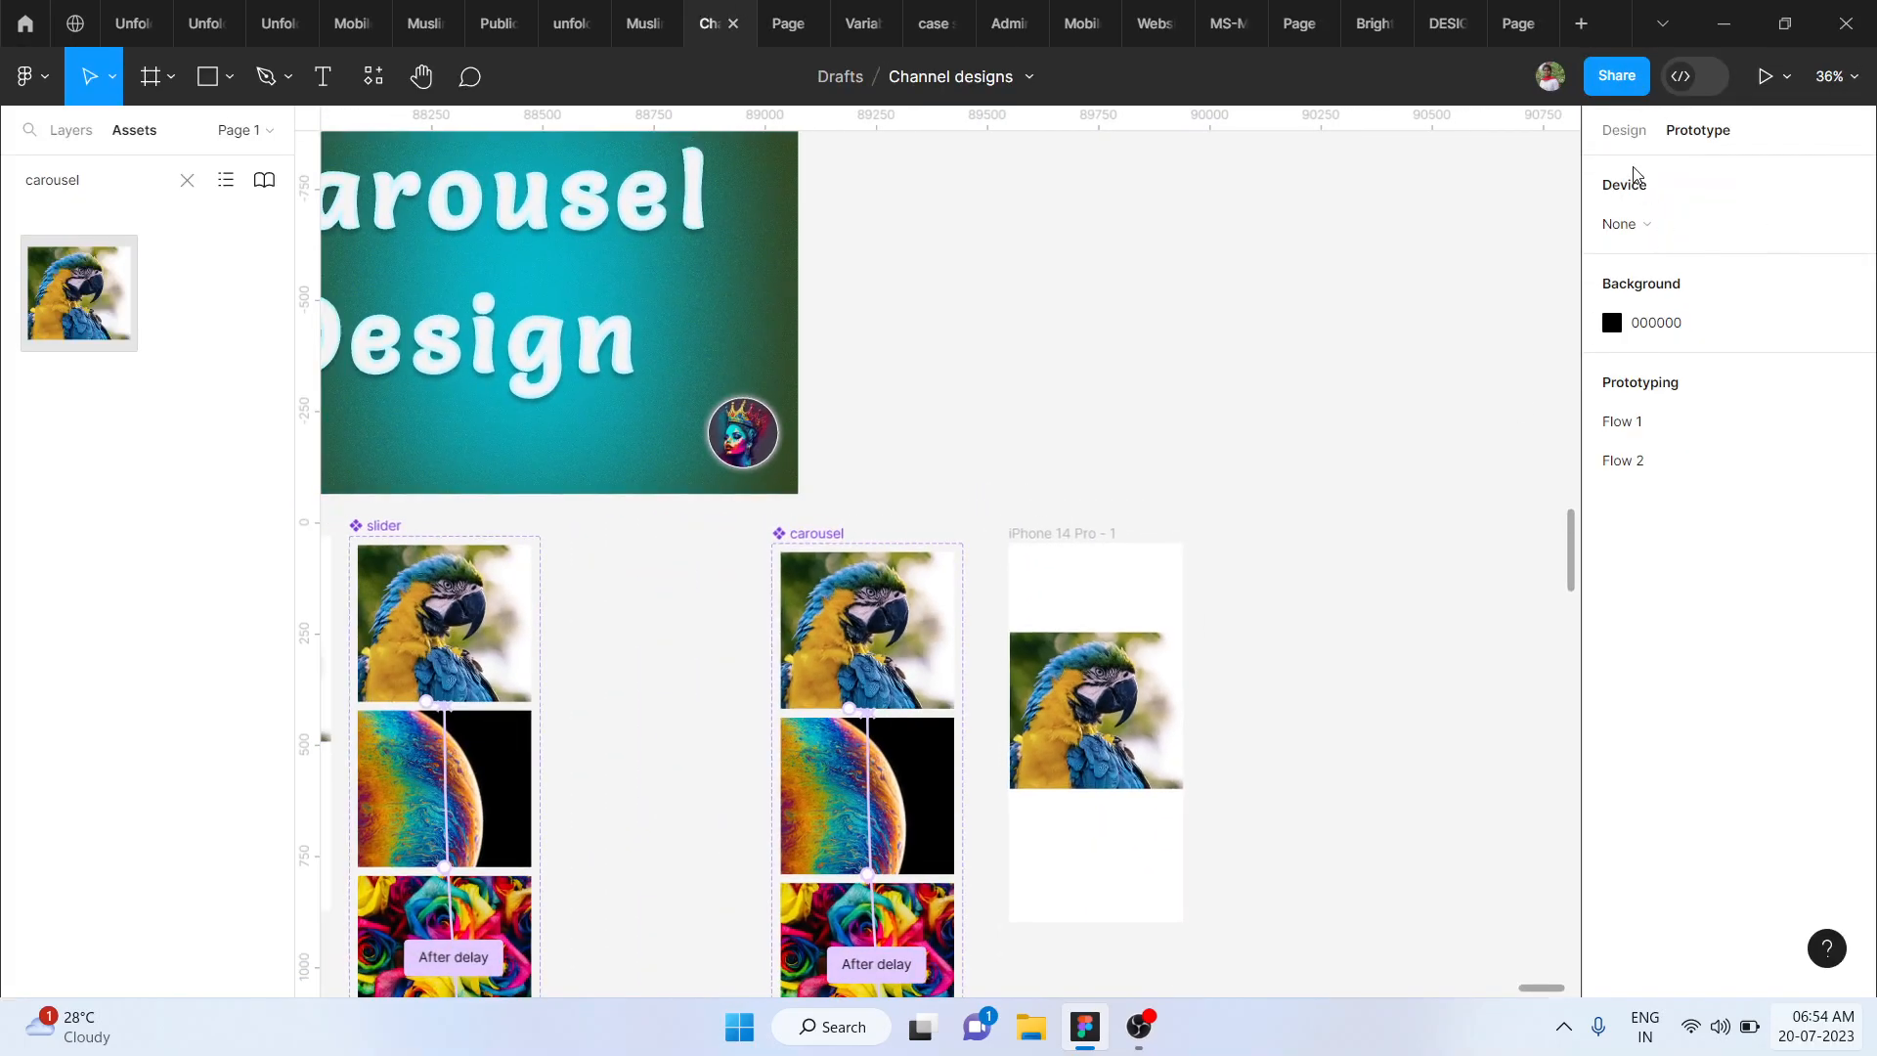
left_click(1624, 131)
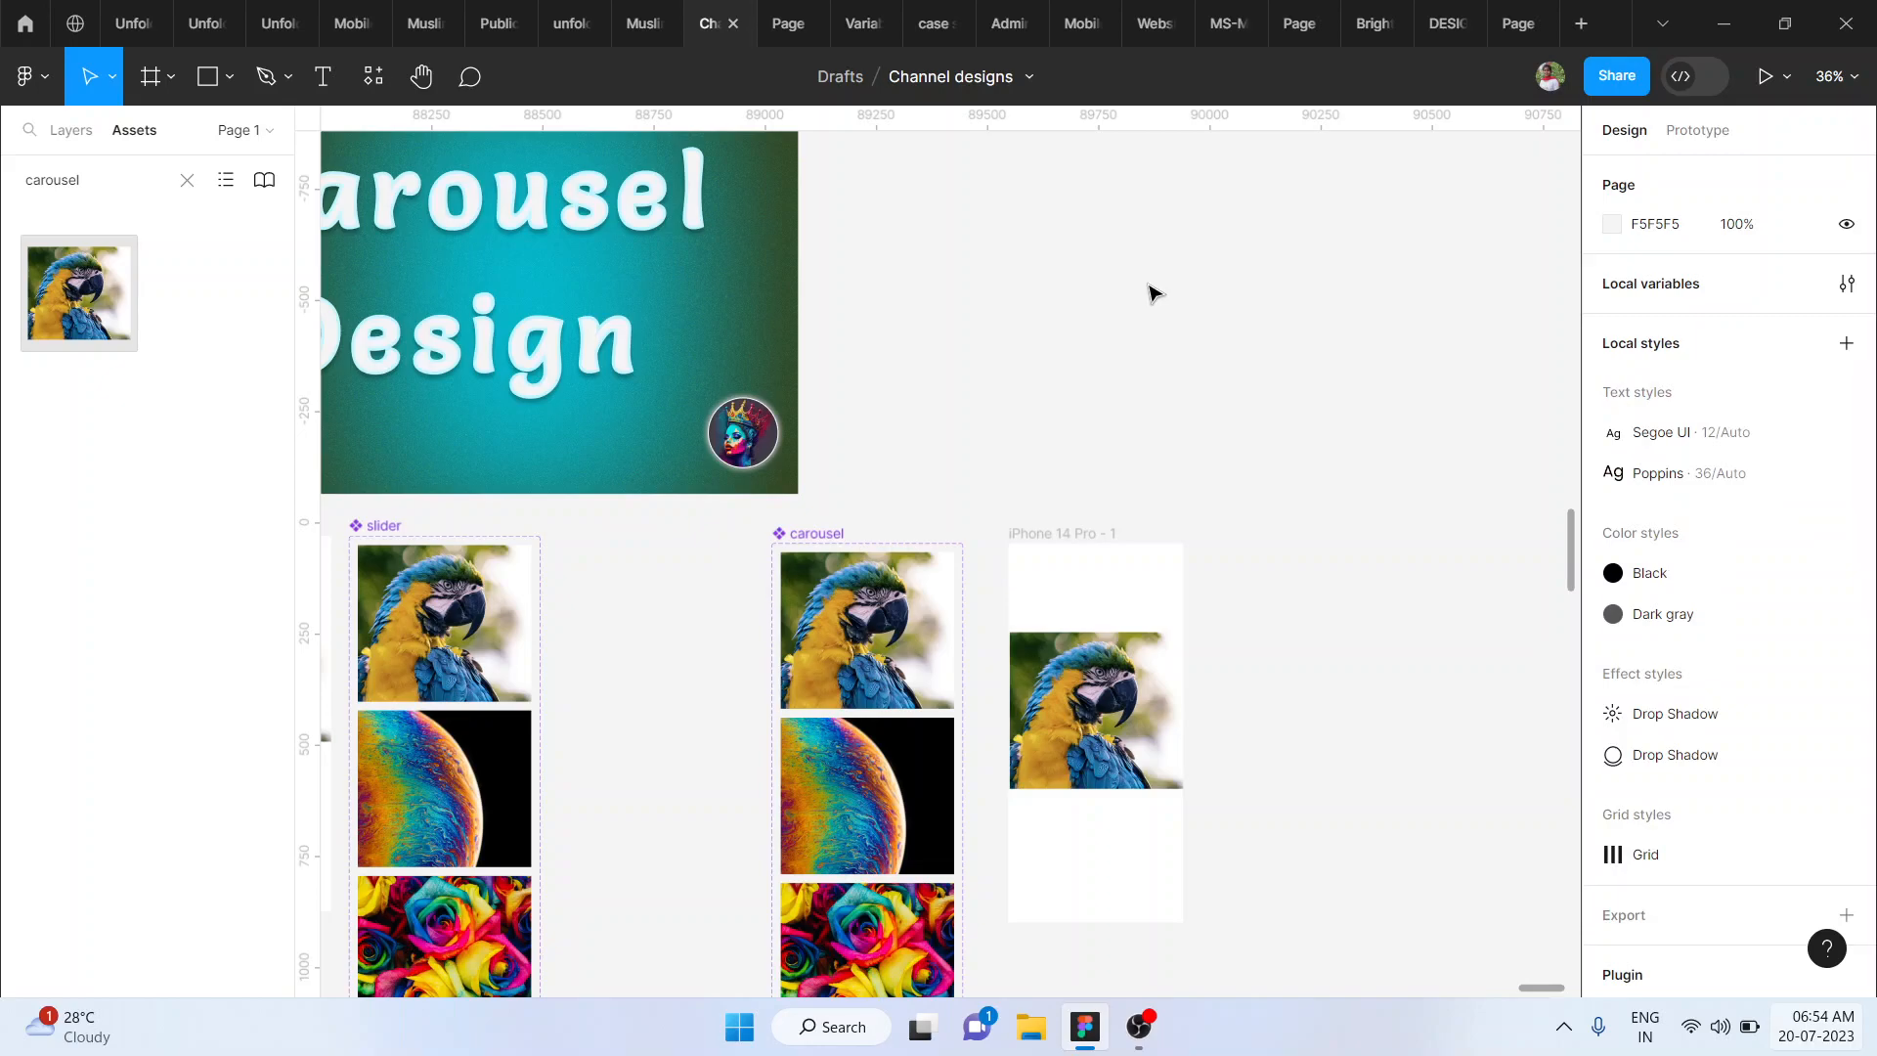
scroll(1153, 294, "left", 2)
scroll(1154, 295, "down", 2)
scroll(1153, 294, "up", 2)
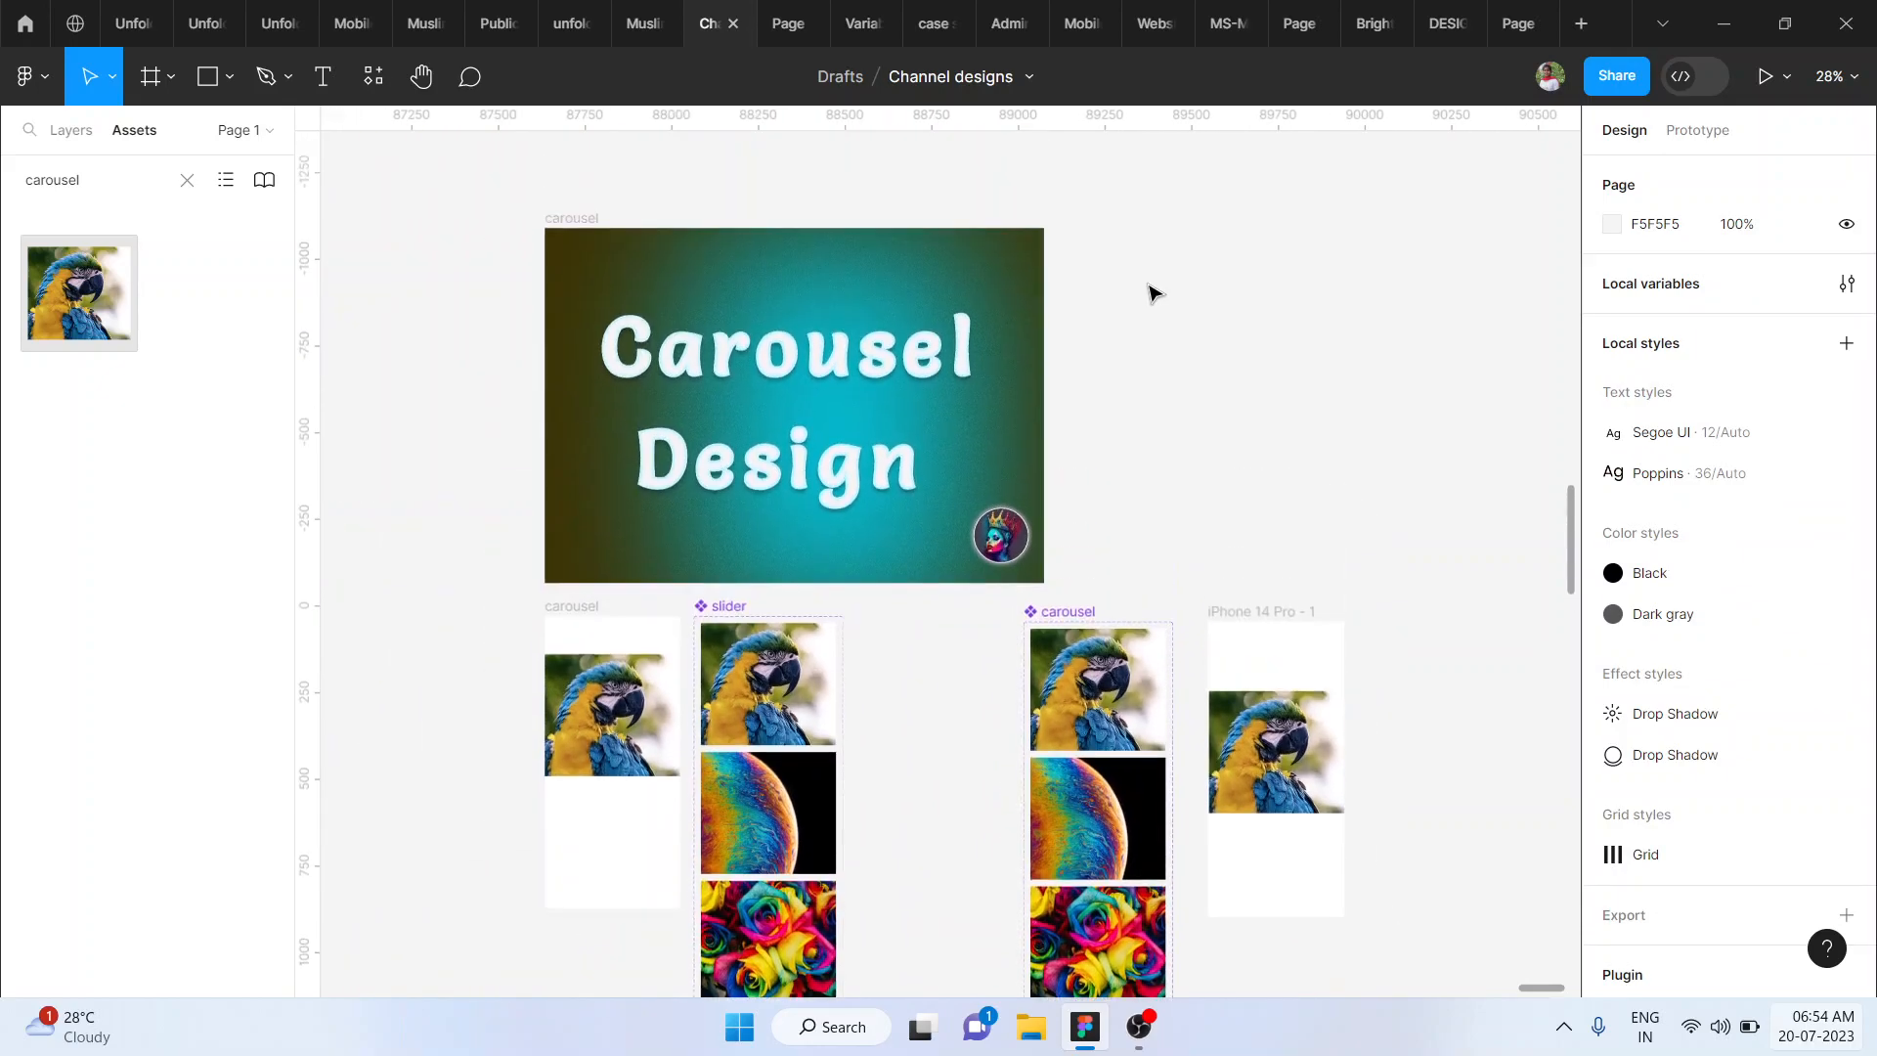
left_click(71, 140)
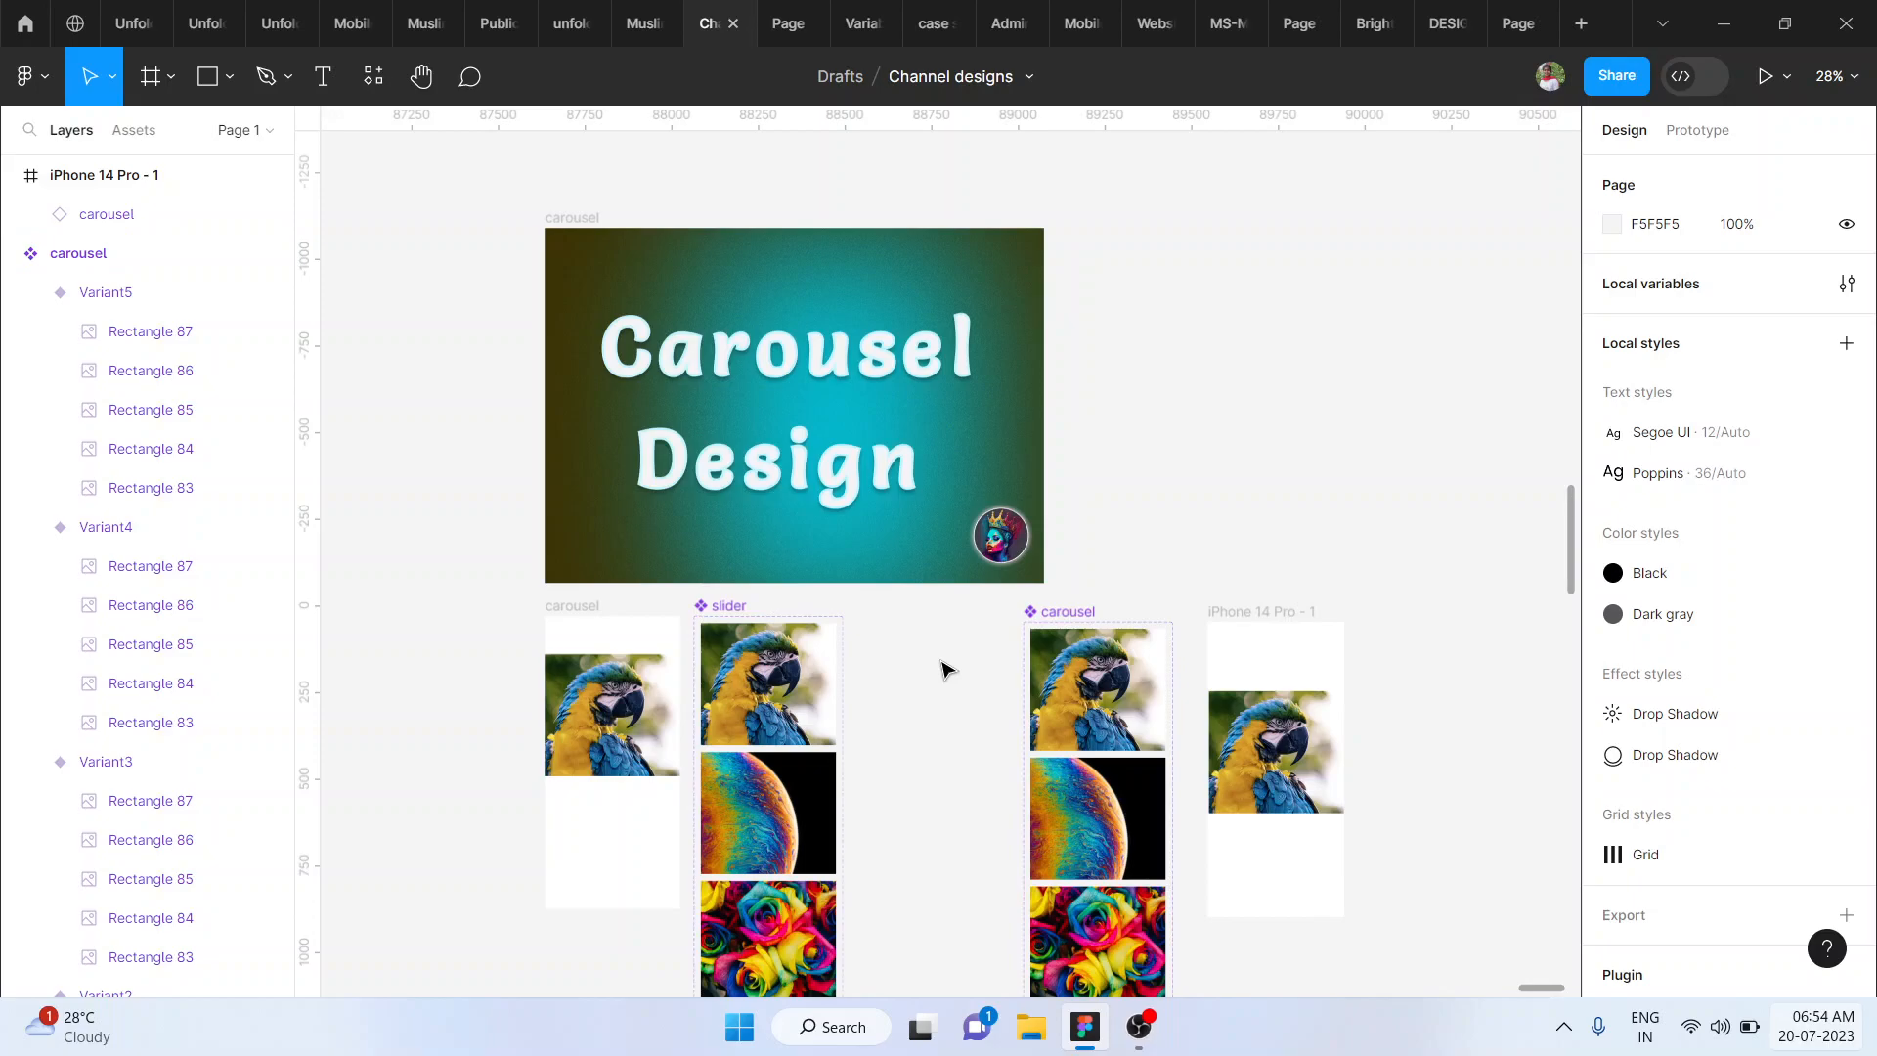
scroll(944, 669, "up", 5)
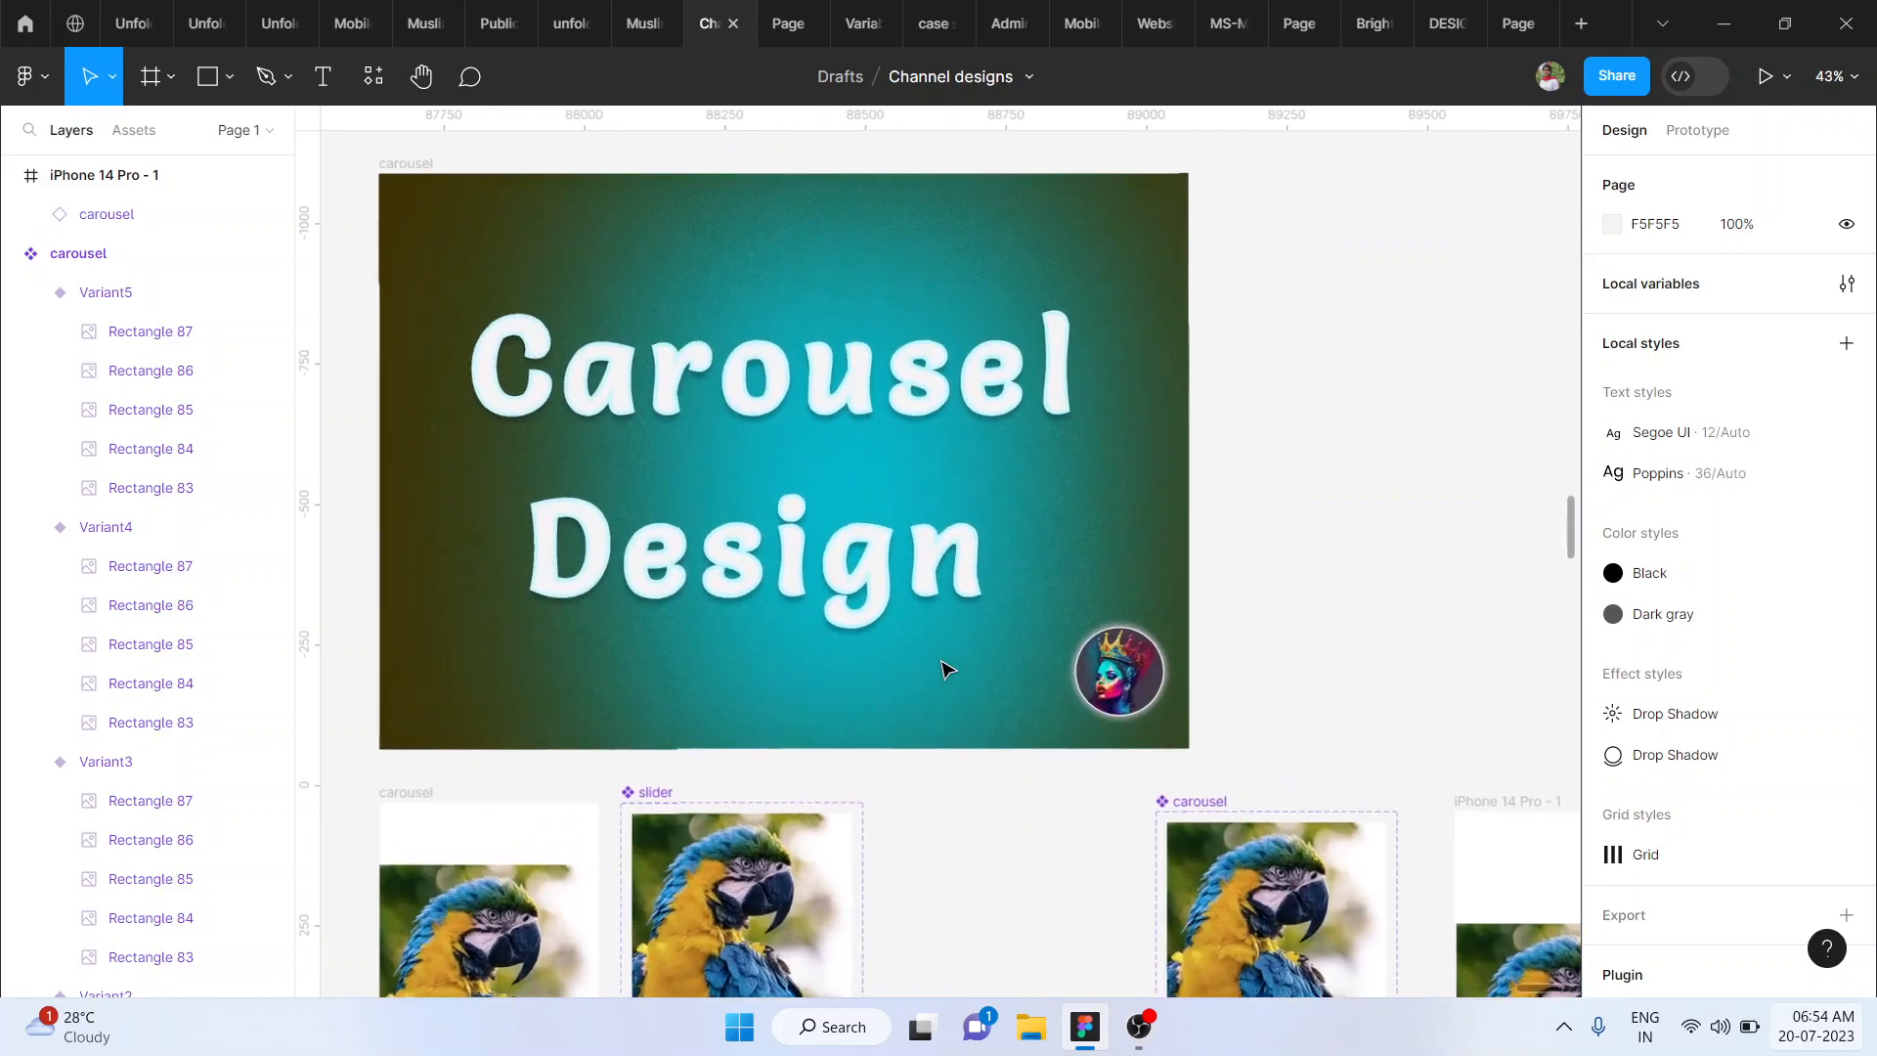
scroll(945, 670, "left", 4)
scroll(944, 670, "up", 3)
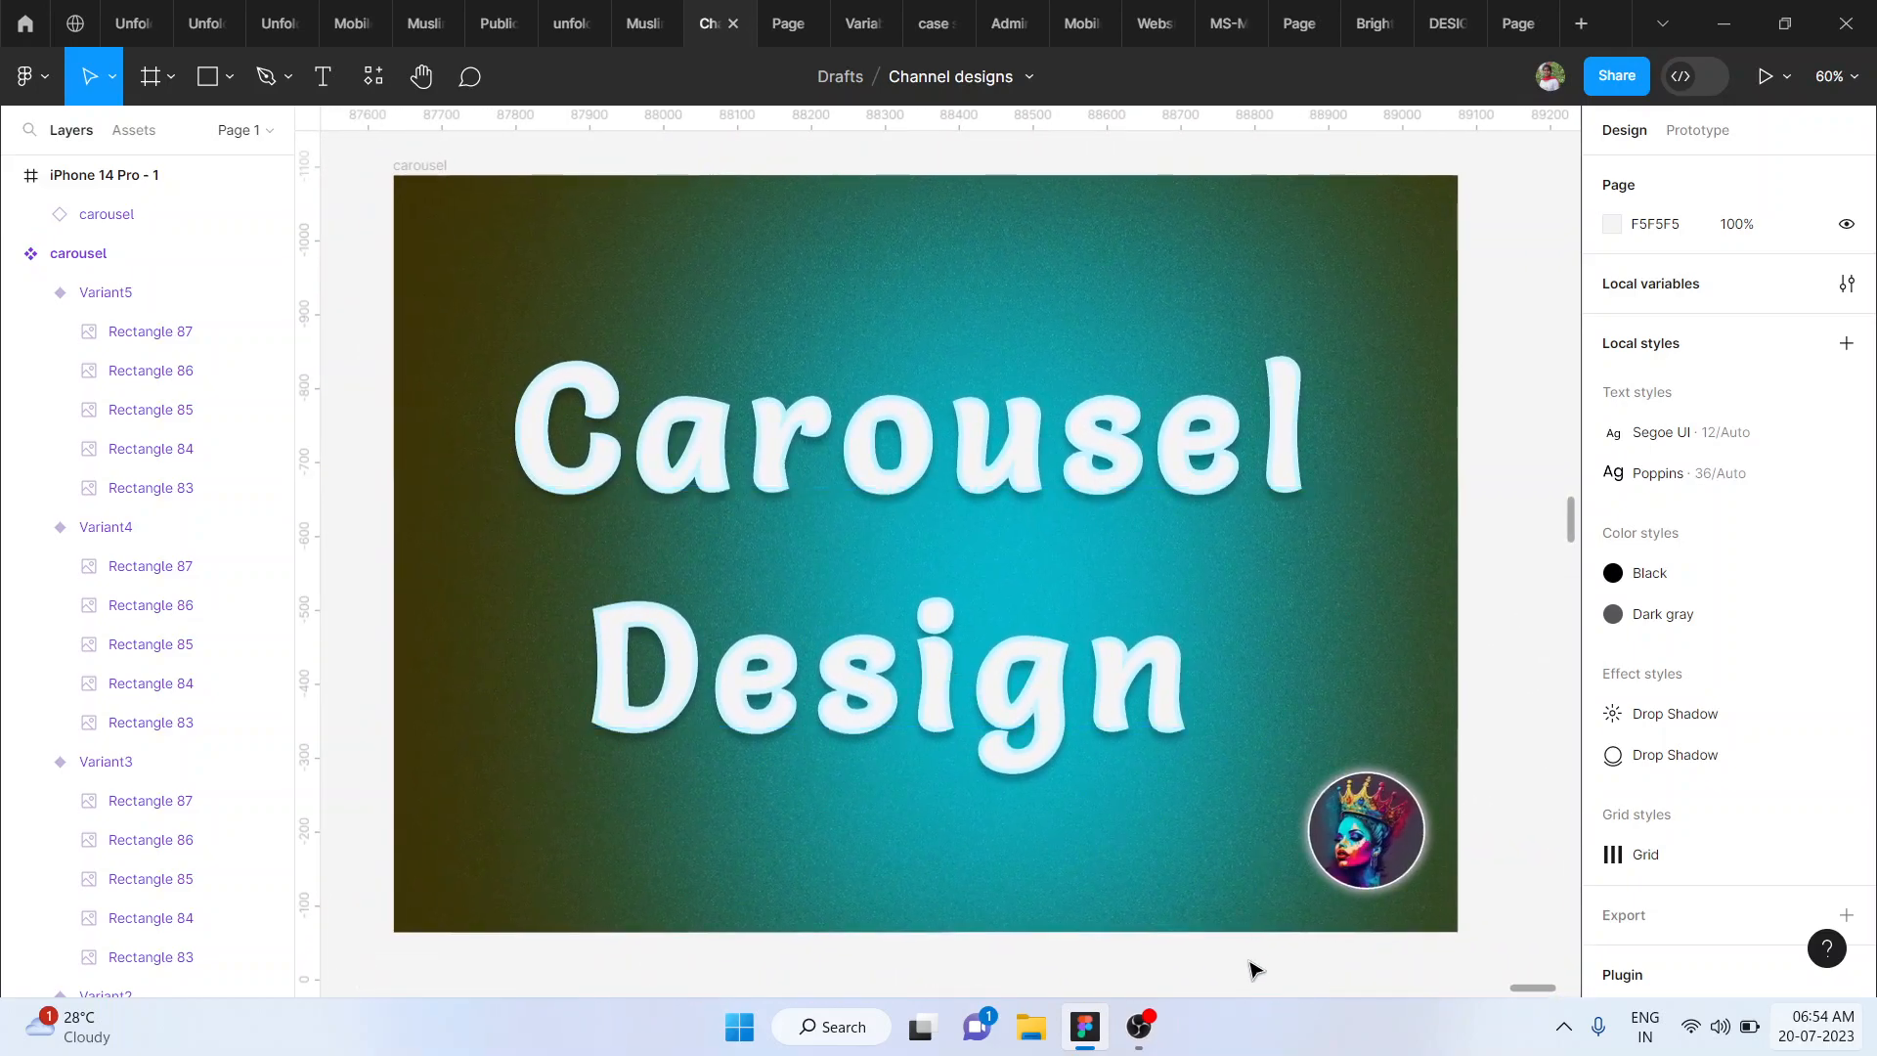